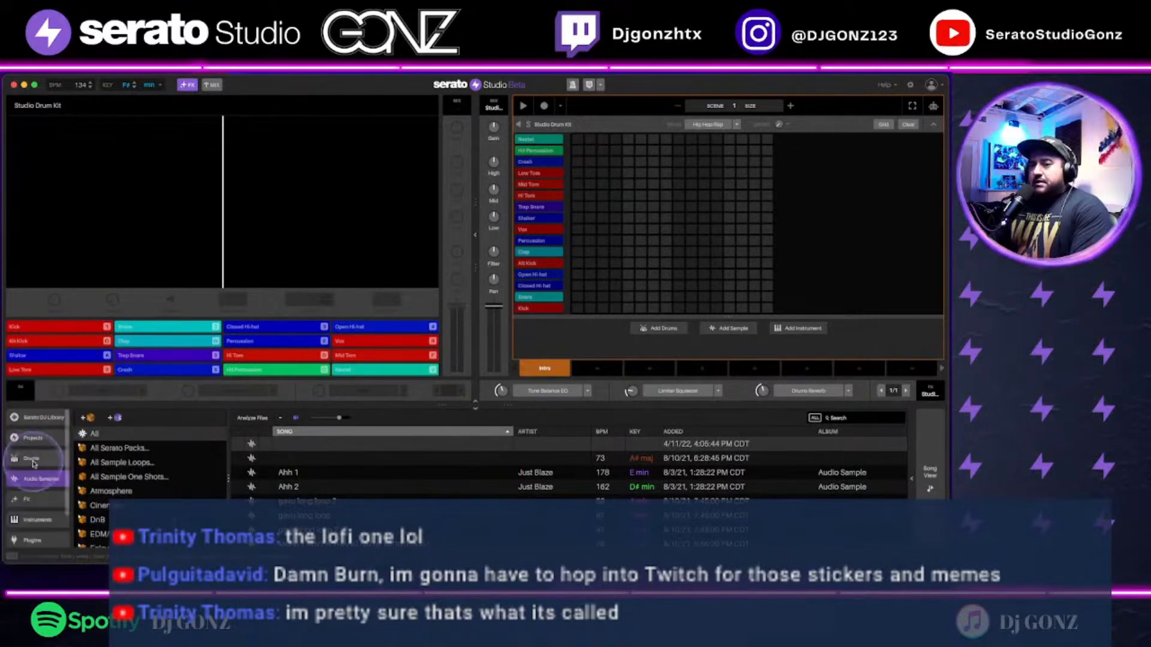
Step: Open the Lofi Faded pack from All Serato Packs in the drums library
left_click(30, 459)
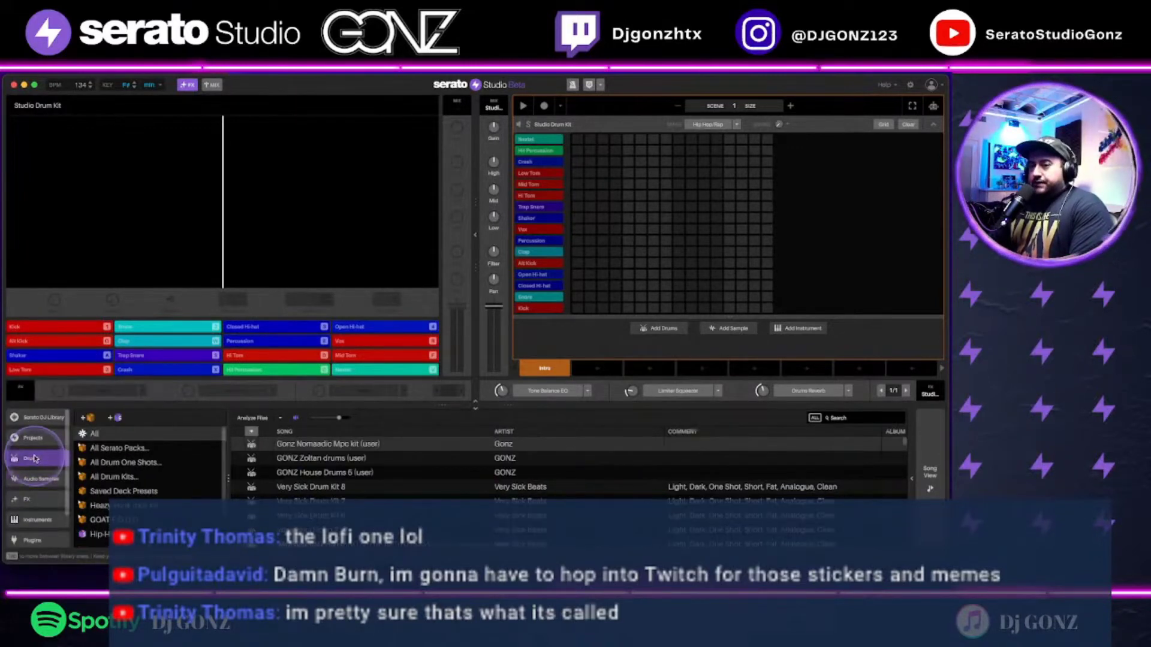
left_click(114, 448)
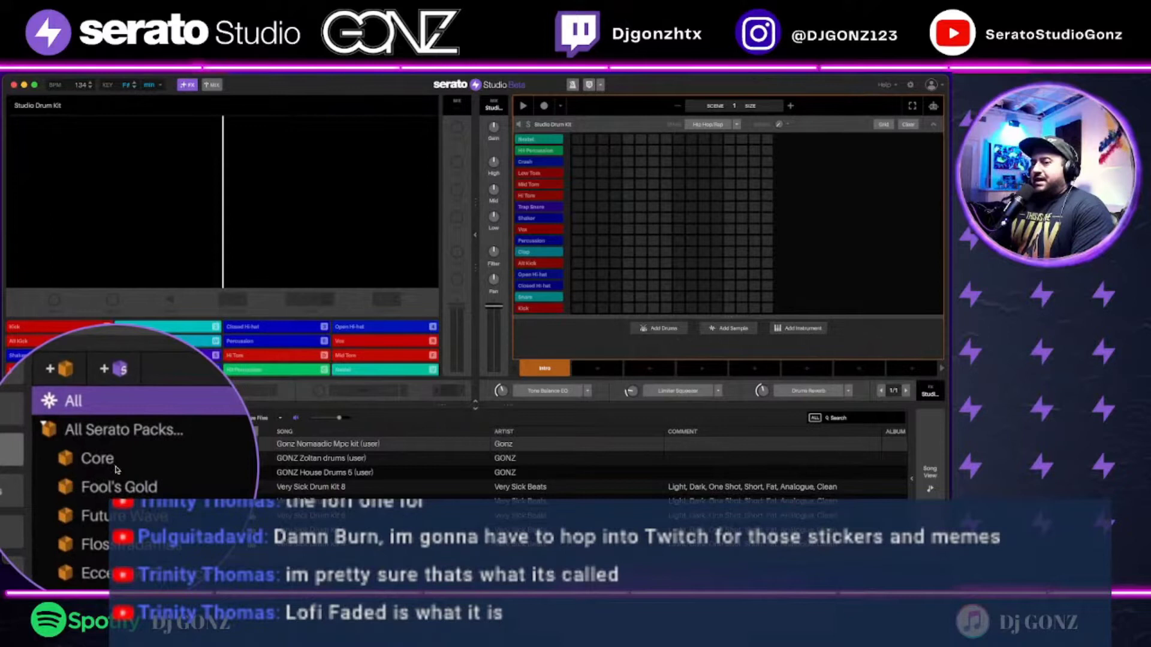
scroll(114, 473, "down", 2)
scroll(111, 473, "down", 4)
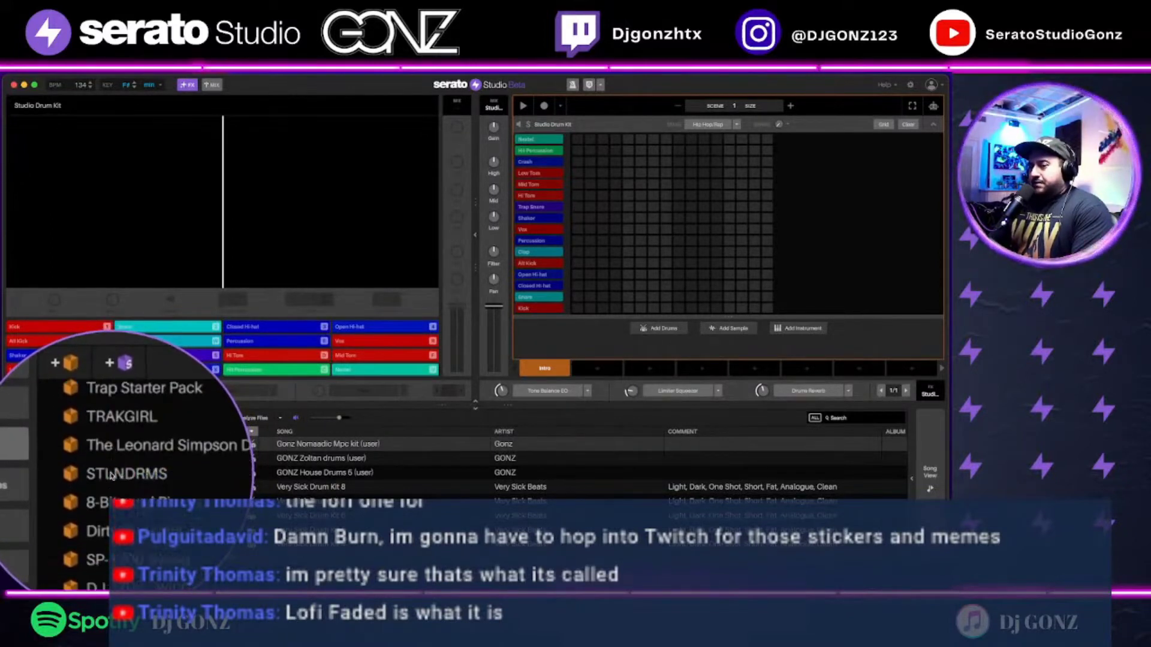
scroll(111, 473, "down", 6)
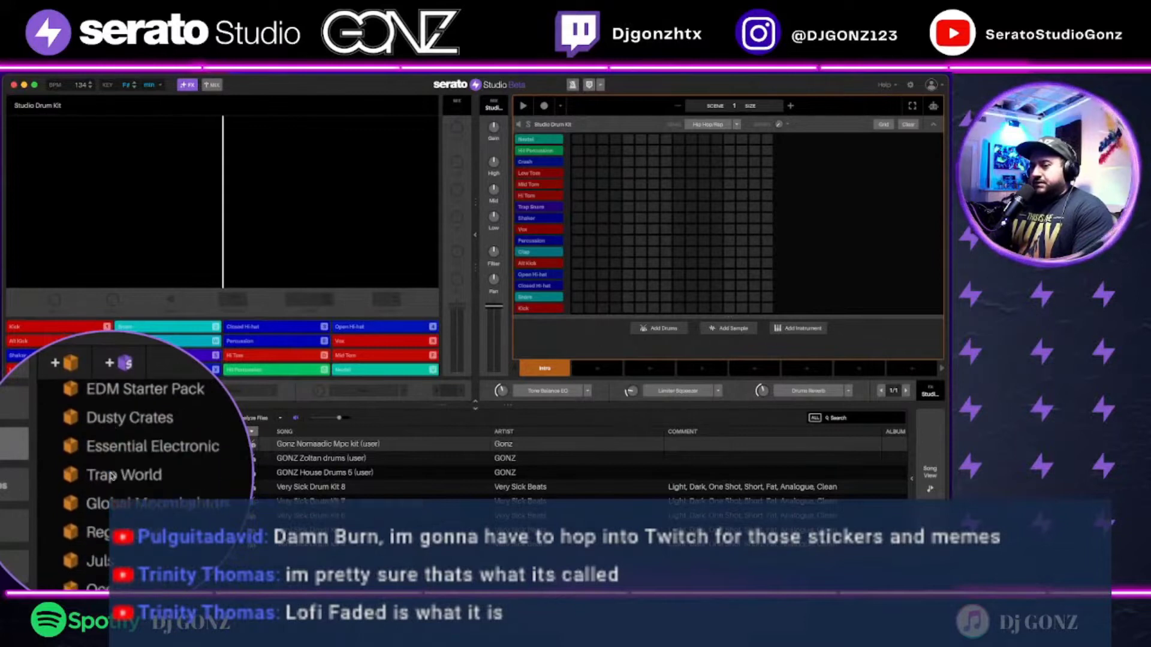
scroll(110, 475, "down", 8)
scroll(111, 475, "down", 1)
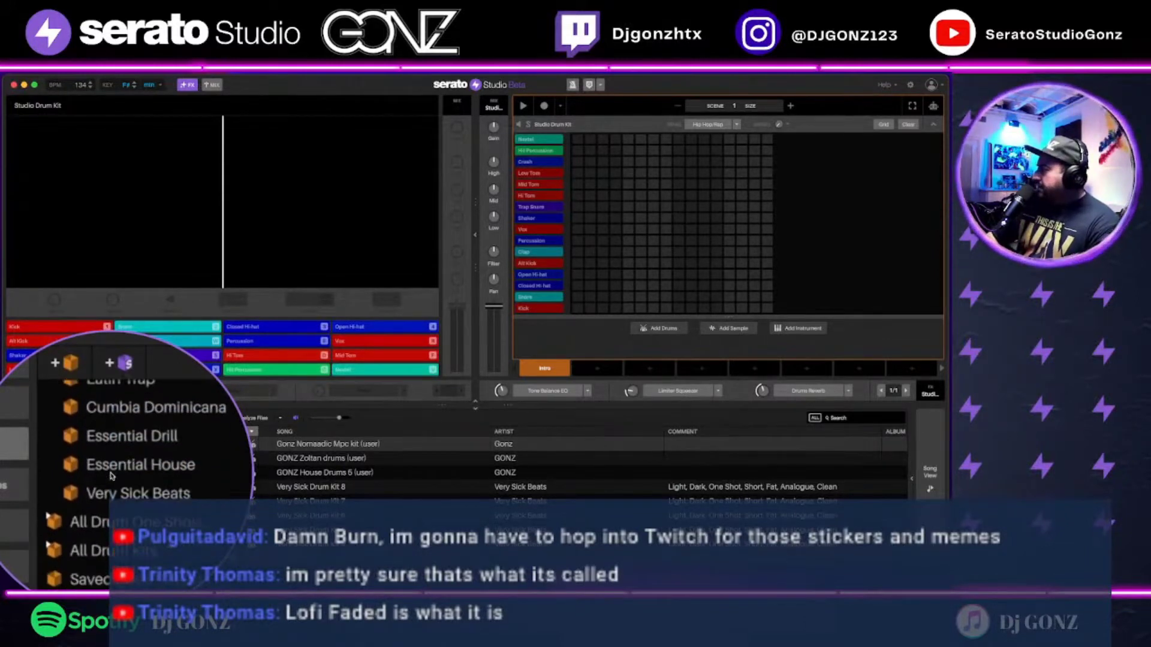
scroll(110, 475, "down", 1)
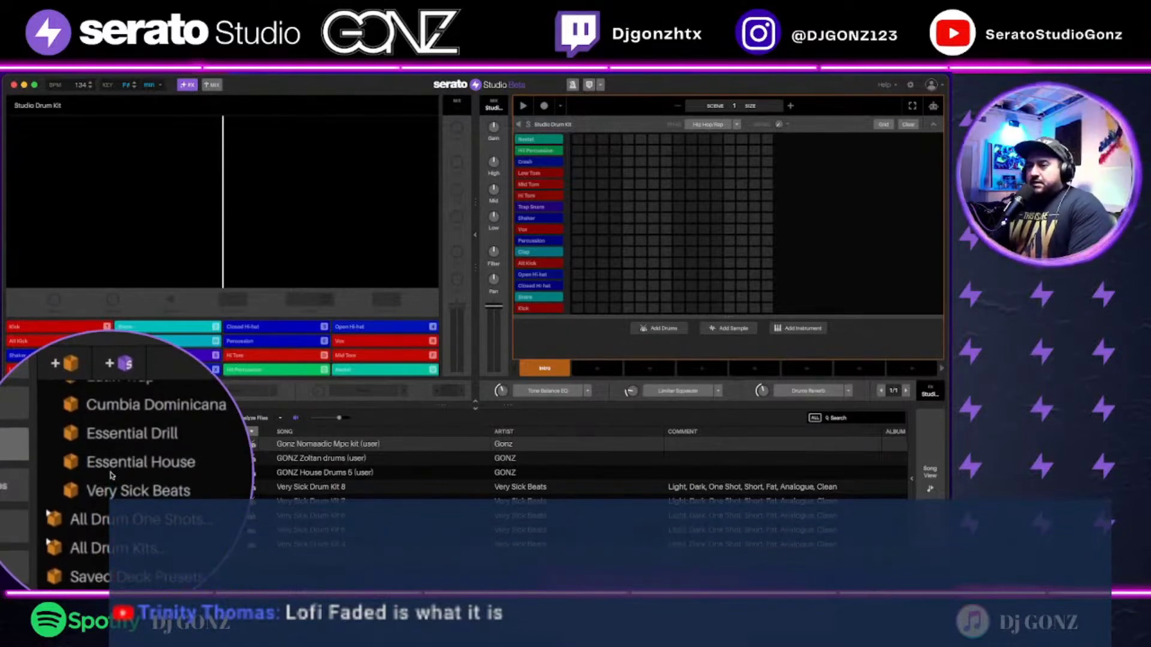
scroll(111, 476, "up", 3)
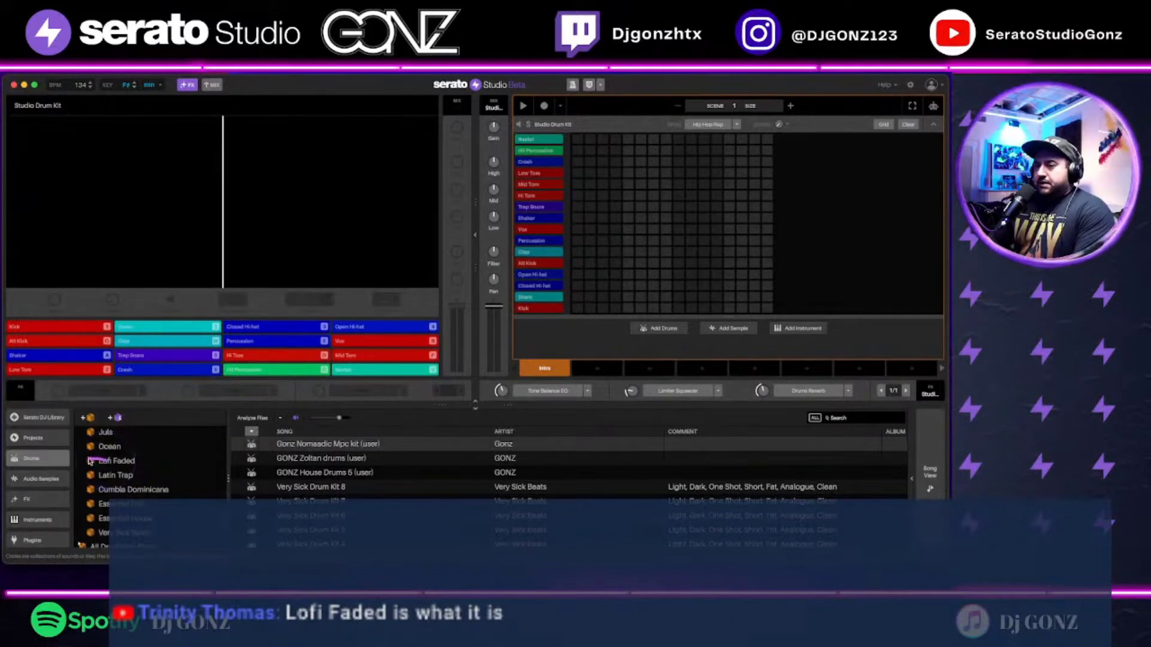
left_click(129, 461)
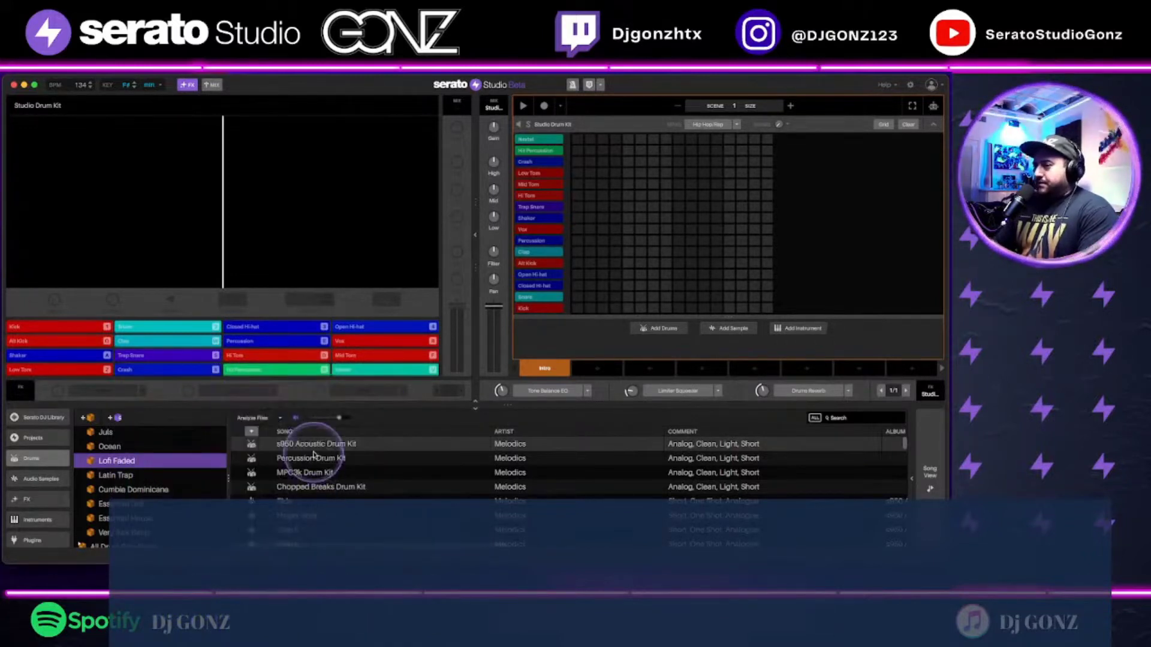
Step: Audition the Ride, Finger Snap and Clap F one-shots in the Lofi Faded pack
left_click(318, 502)
left_click(331, 515)
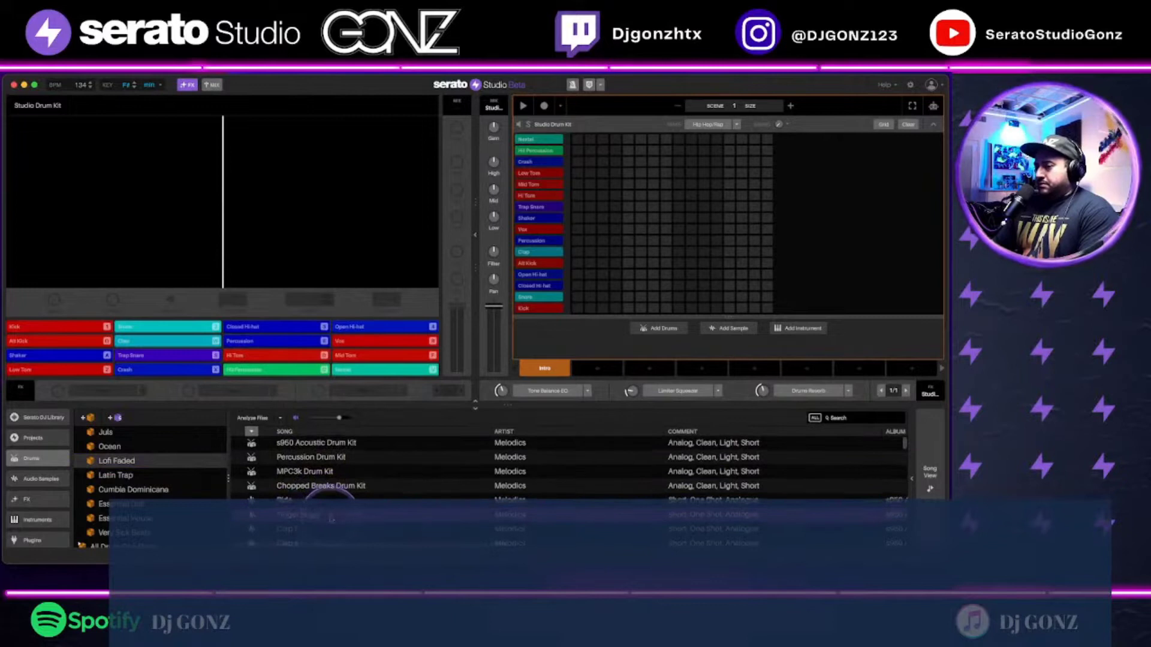
scroll(330, 520, "down", 1)
left_click(328, 526)
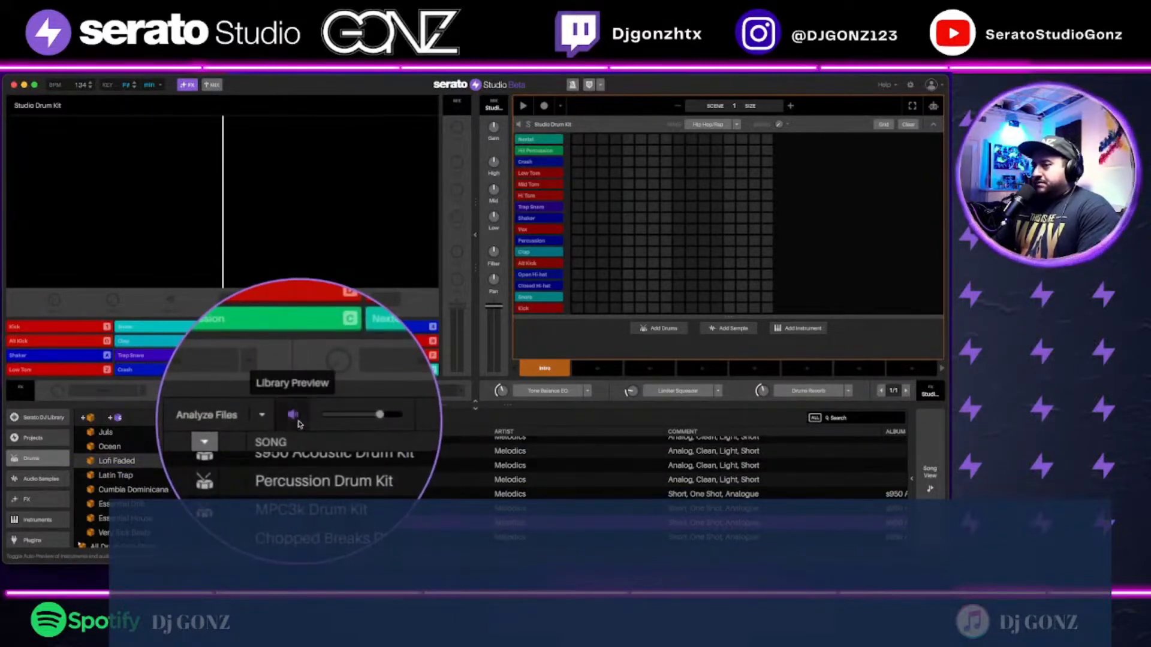
Step: Compare selecting the Ride and clap one-shots with library preview turned off and turned back on
left_click(324, 495)
left_click(322, 523)
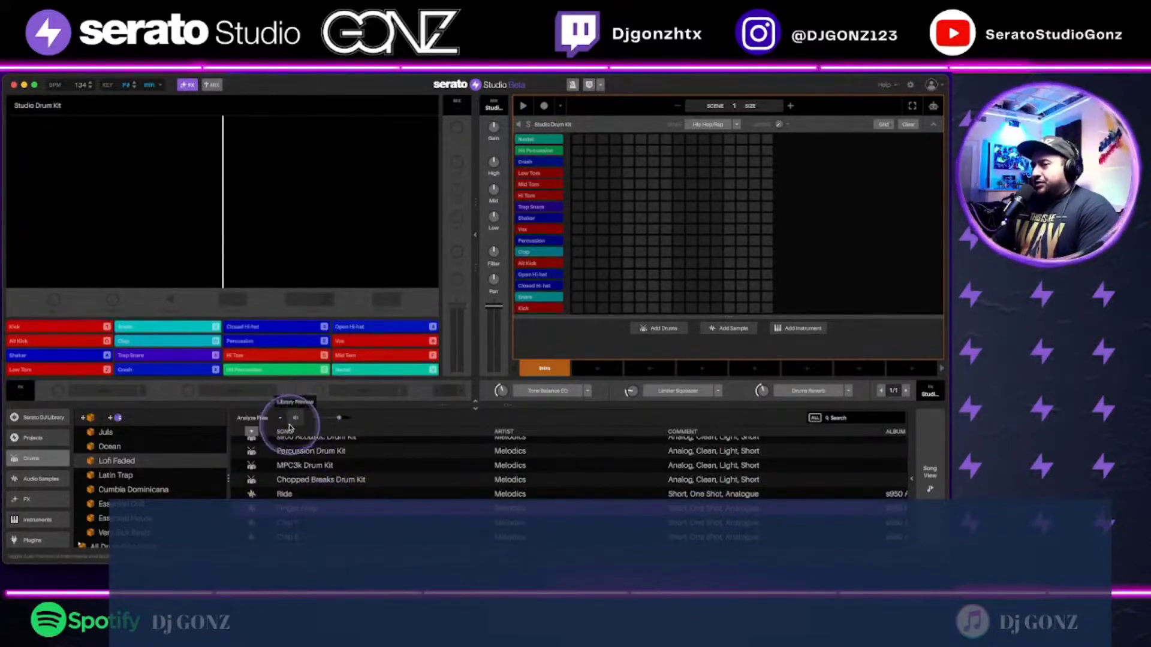
left_click(289, 495)
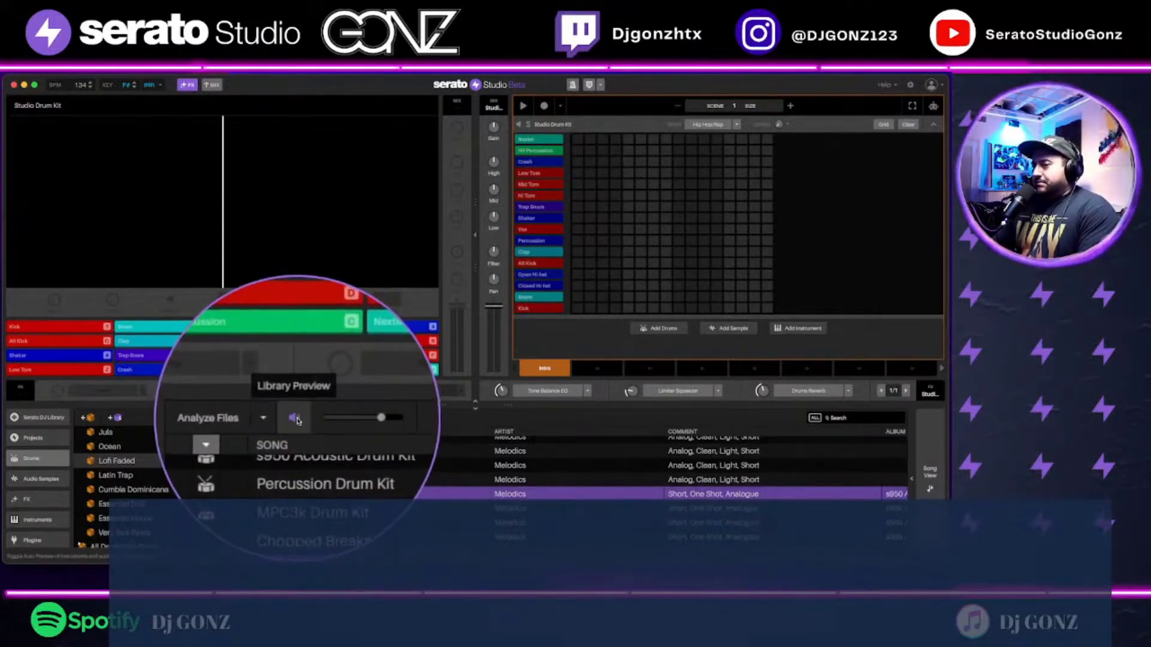
key("Down")
key("Down")
key("Down")
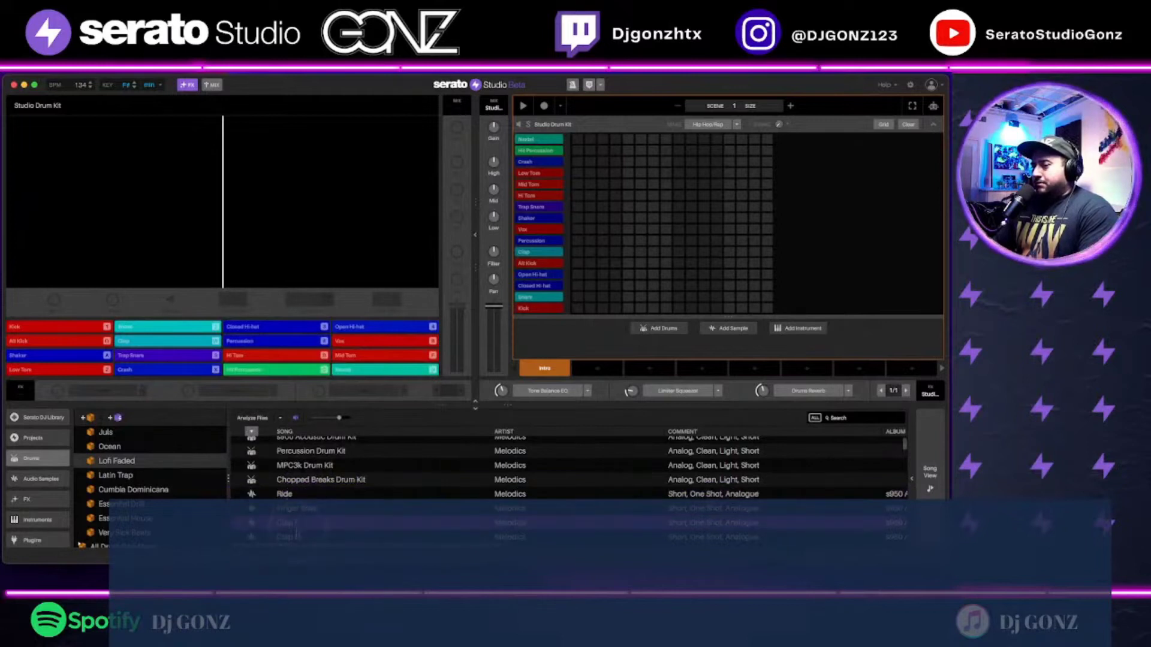
left_click(298, 494)
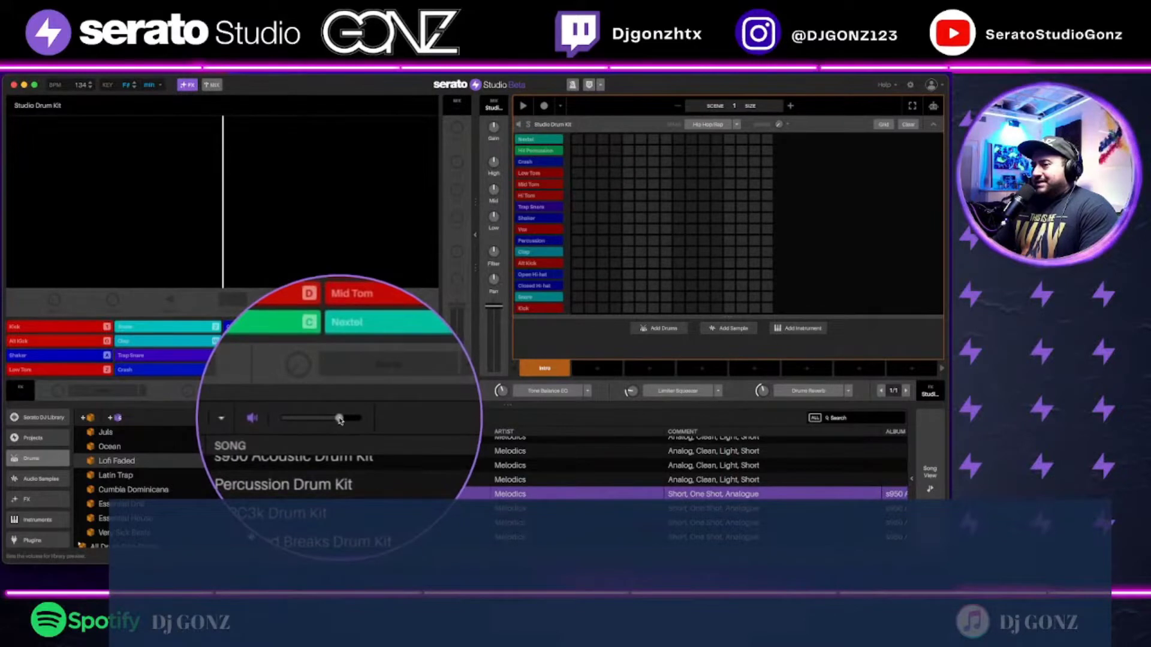
Step: Raise the library preview volume slightly and return it to its earlier level
left_click_drag(341, 420, 348, 420)
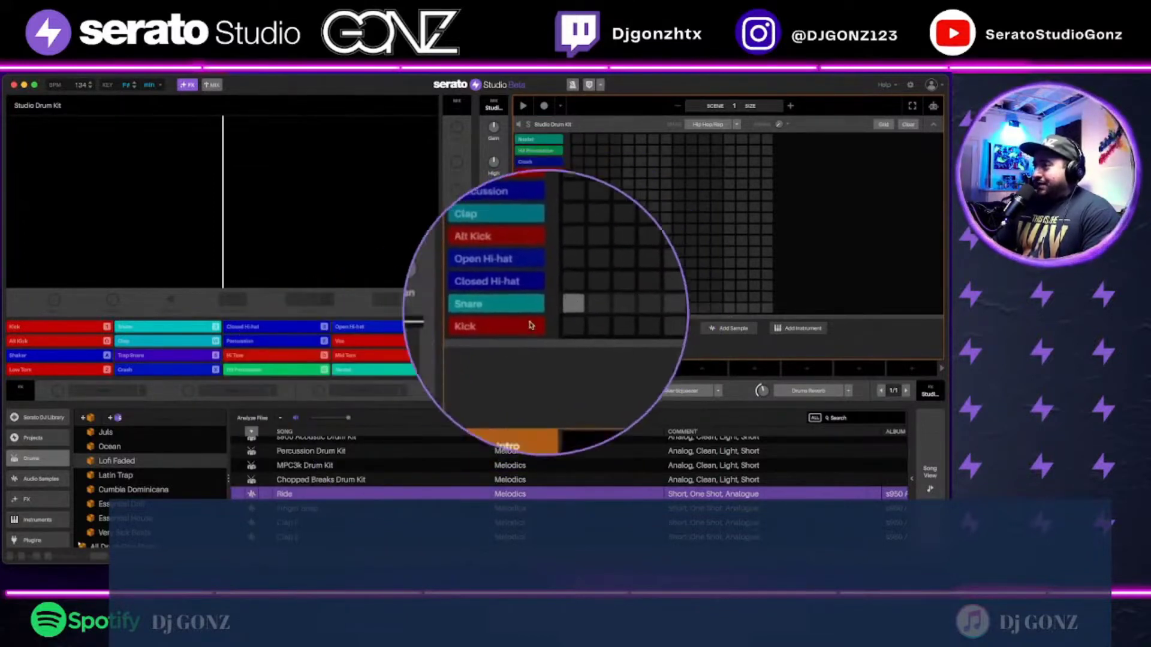
left_click_drag(349, 422, 340, 421)
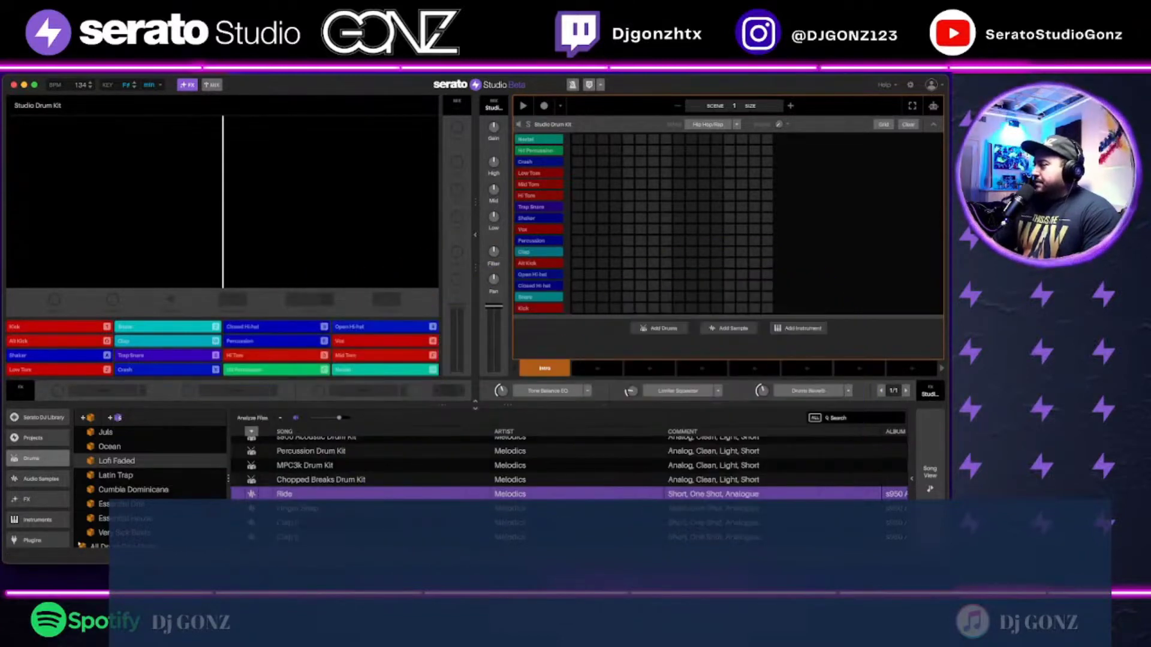
Step: Load the Ride, Finger Snap and Clap F one-shots onto the Kick, Trap Snare and Hi Tom pads
scroll(324, 480, "down", 5)
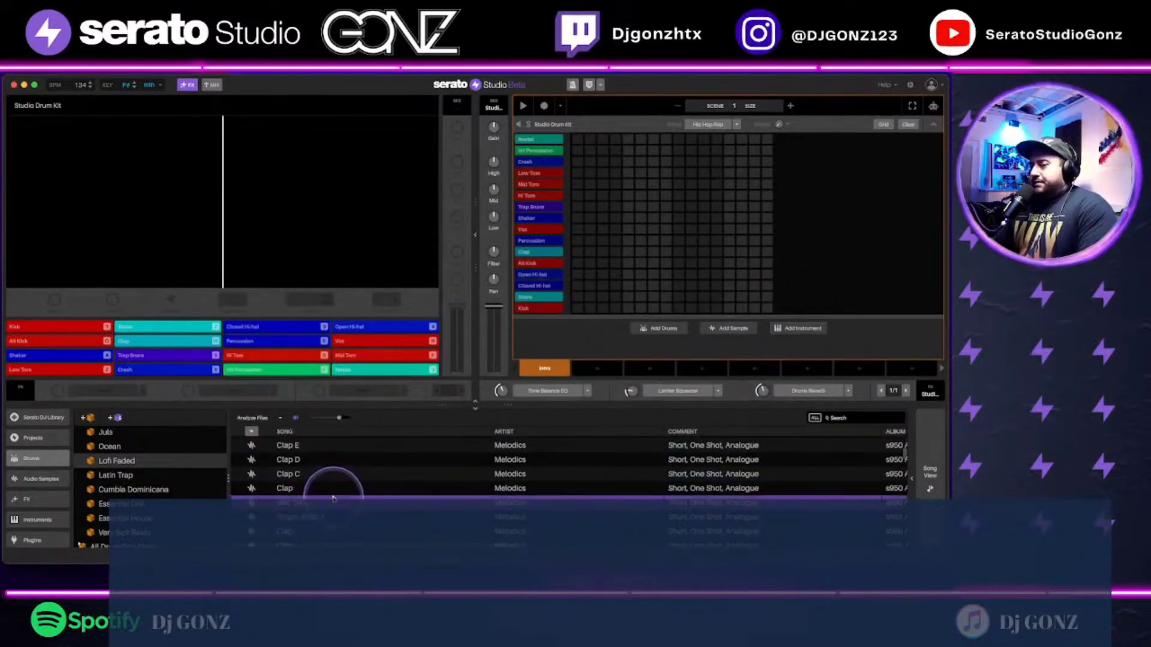
scroll(324, 491, "up", 5)
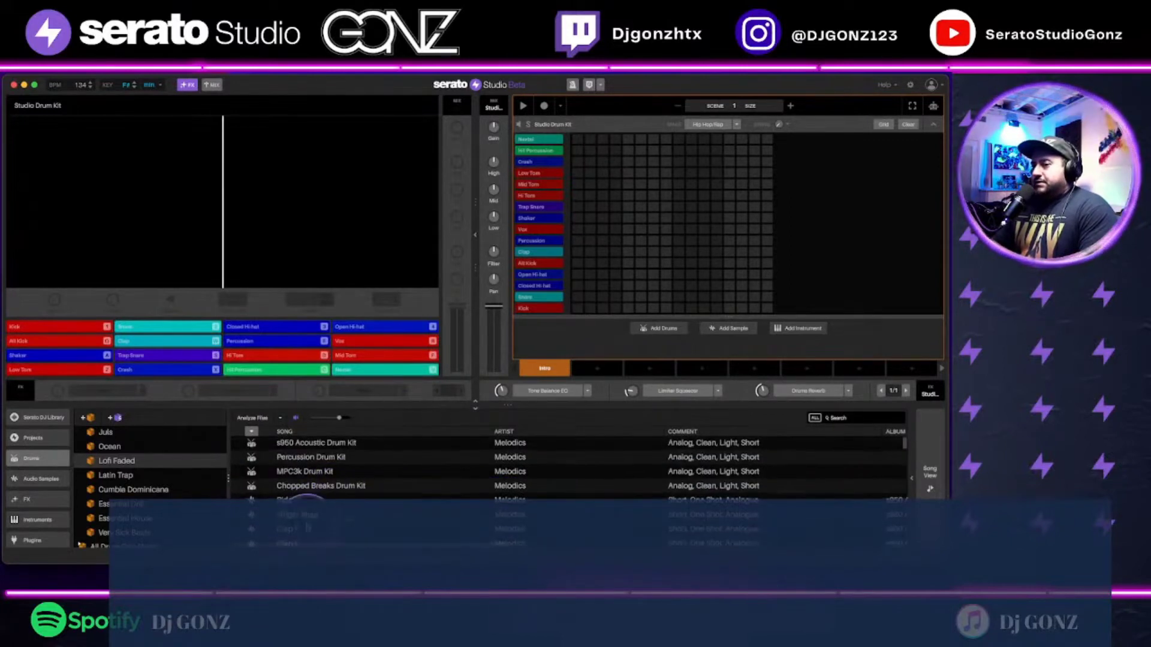
left_click_drag(93, 370, 40, 326)
left_click_drag(286, 514, 157, 356)
left_click_drag(288, 529, 282, 358)
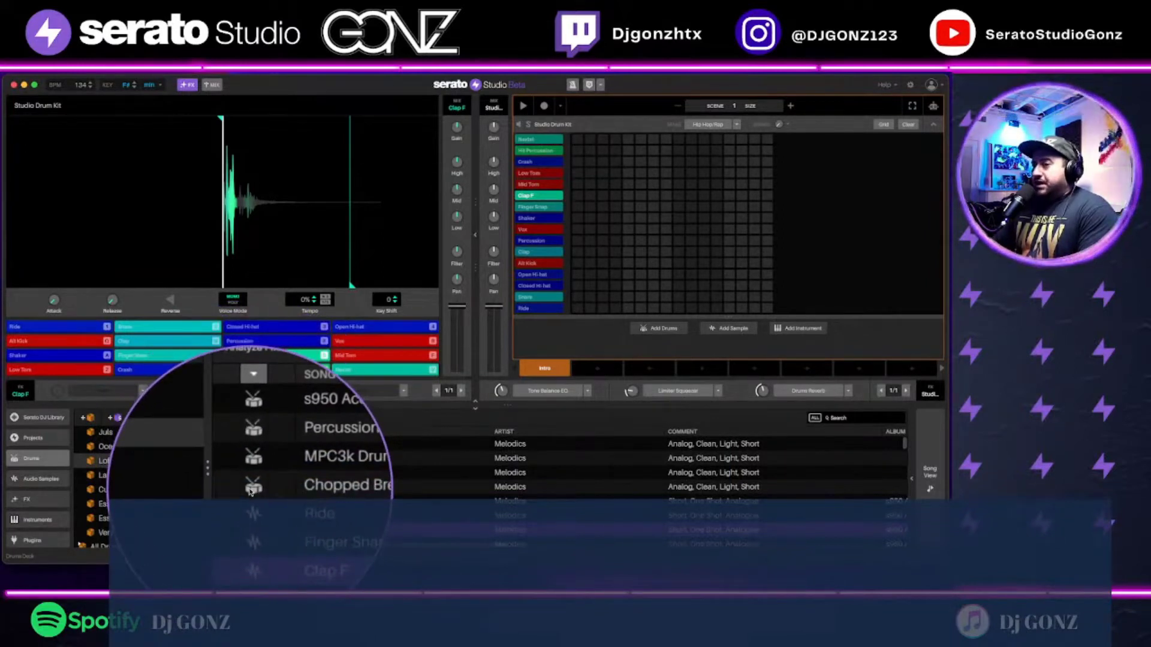
Step: Load the s950 Acoustic Drum Kit into the drum deck and audition its kick, snare, hi-hat, clap and tom sounds
left_click(334, 444)
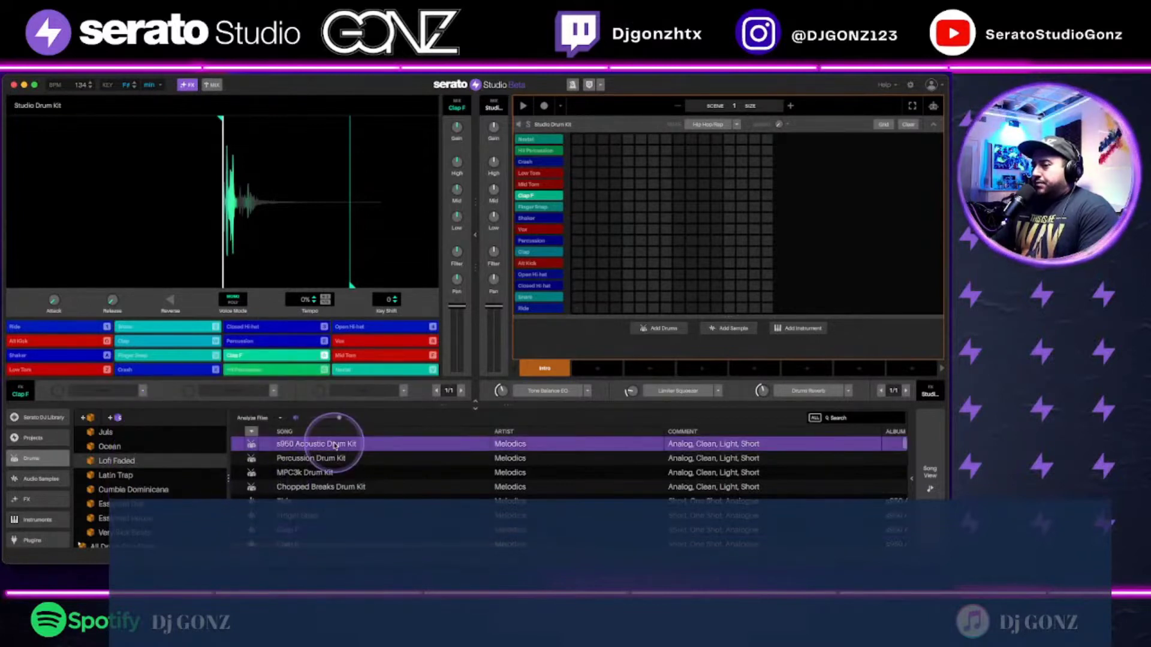
left_click_drag(325, 447, 643, 234)
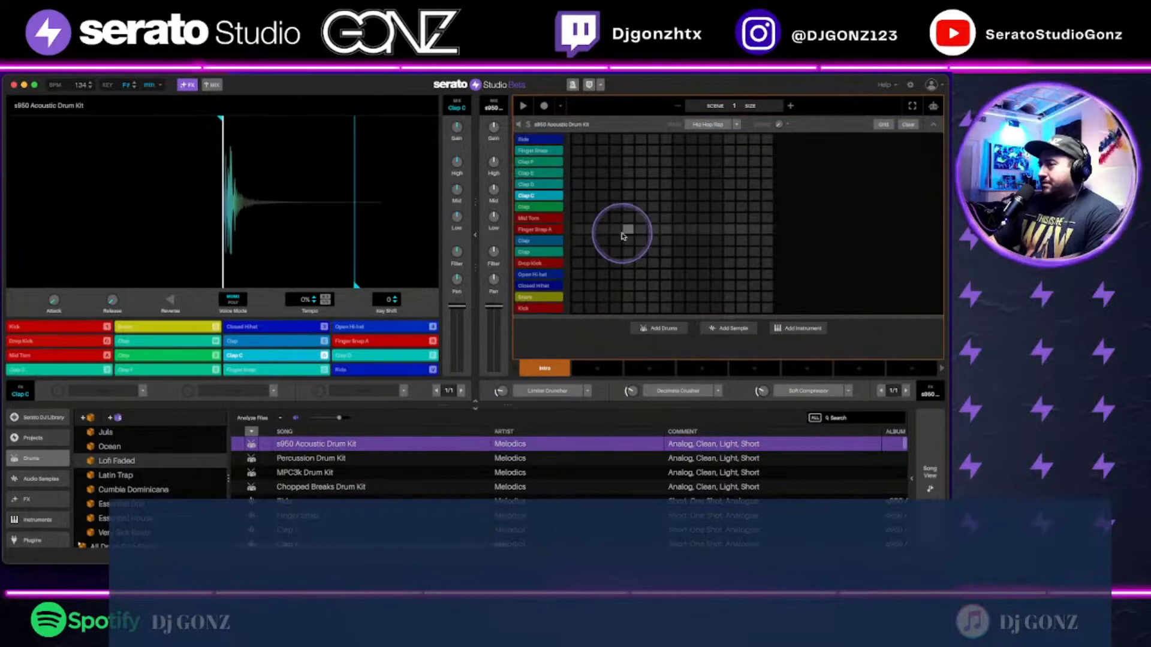
left_click(541, 308)
left_click(539, 297)
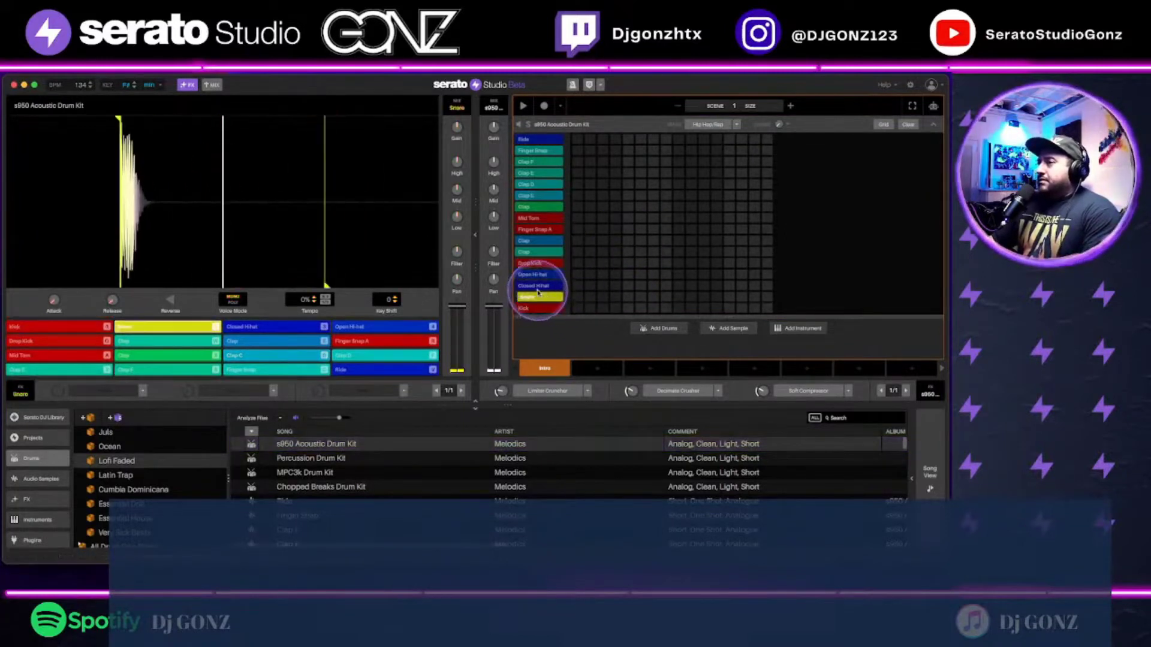
left_click(540, 285)
left_click(546, 264)
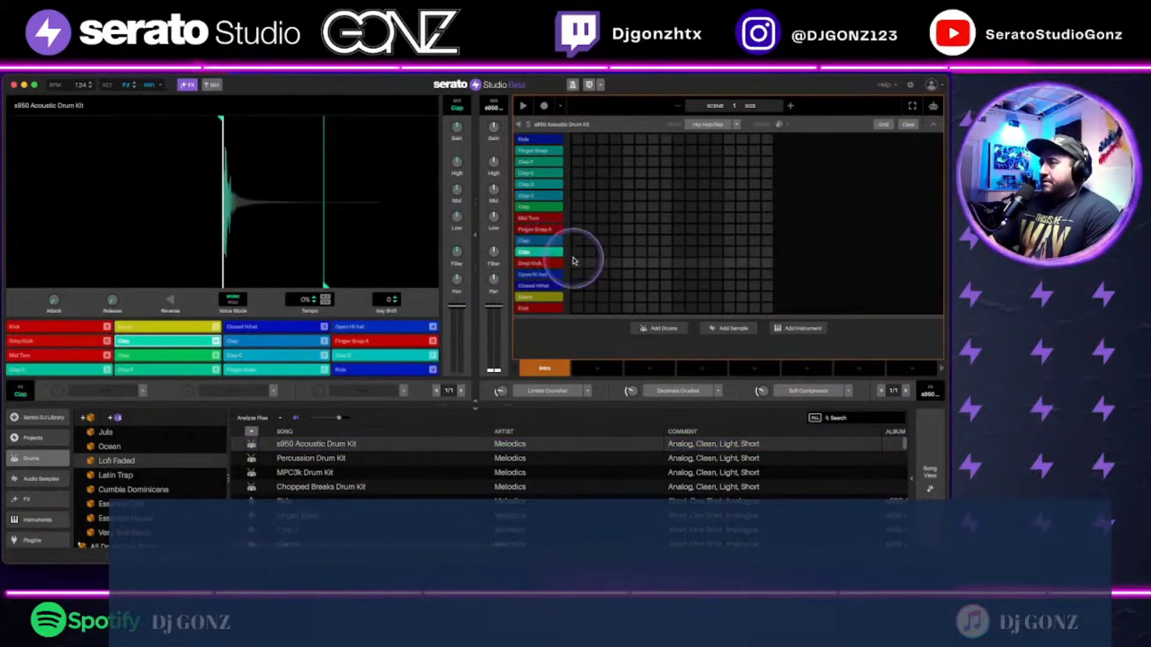
left_click(554, 230)
left_click(540, 218)
left_click(540, 195)
left_click(541, 184)
left_click(545, 163)
left_click(542, 219)
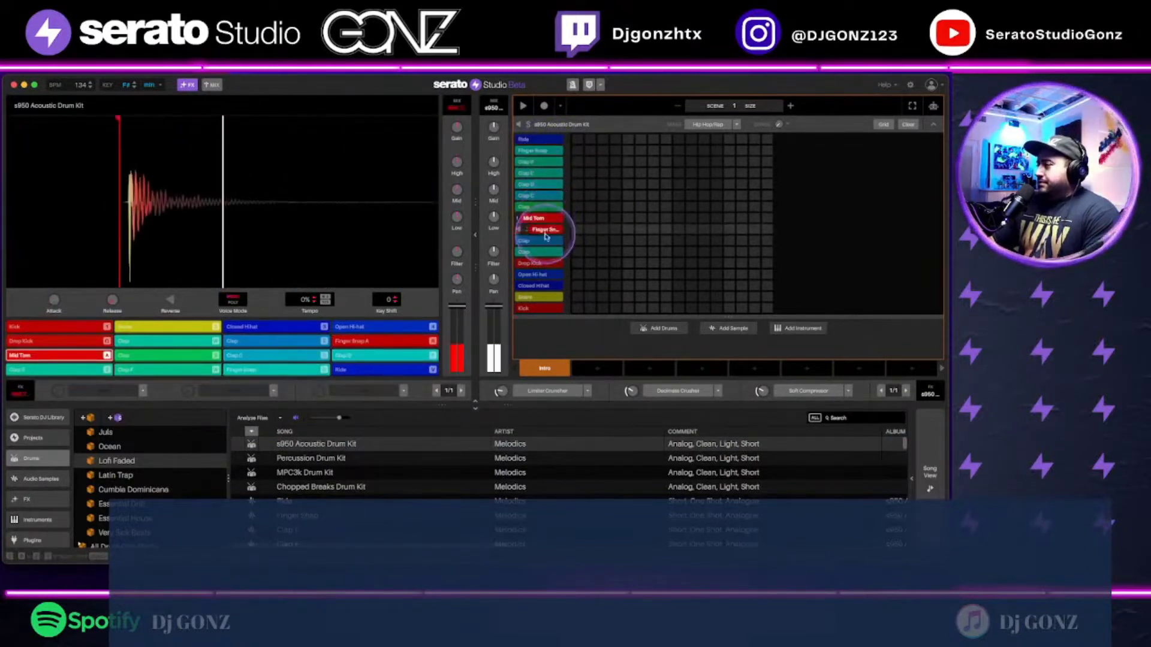
Step: Replace the kit with the Percussion Drum Kit and audition its conga and other percussion sounds
left_click(317, 458)
left_click_drag(298, 459, 649, 244)
left_click_drag(548, 182, 543, 282)
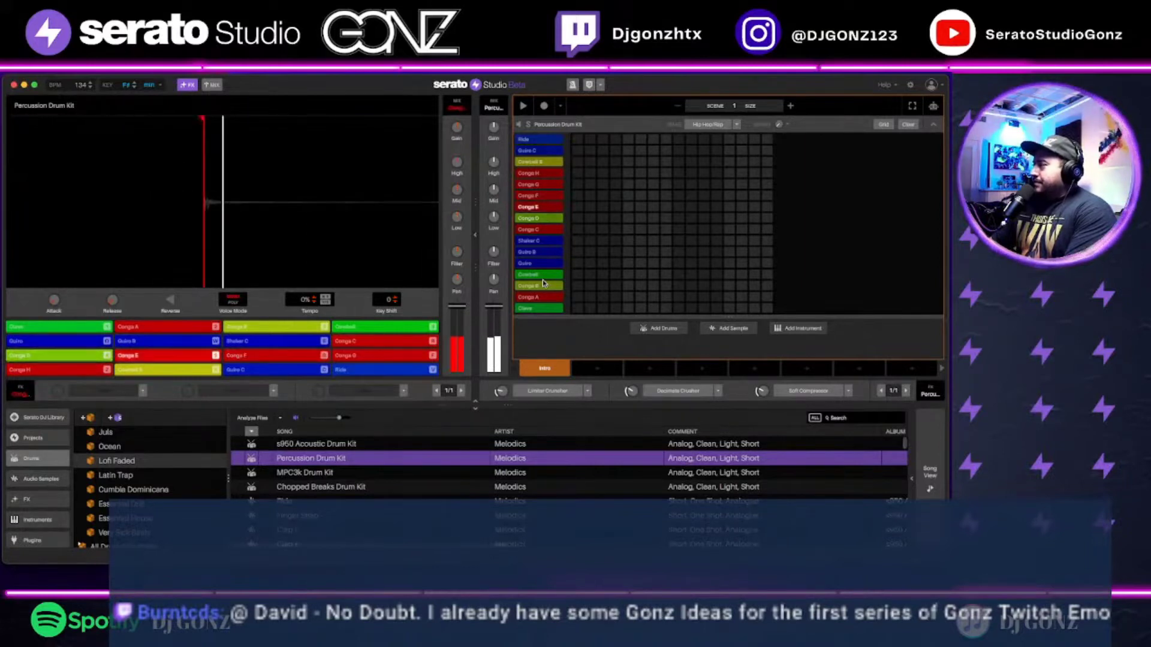
Step: Load the MPC3k Drum Kit into the drum deck and select the Chopped Breaks Drum Kit in the library
left_click_drag(349, 471, 632, 256)
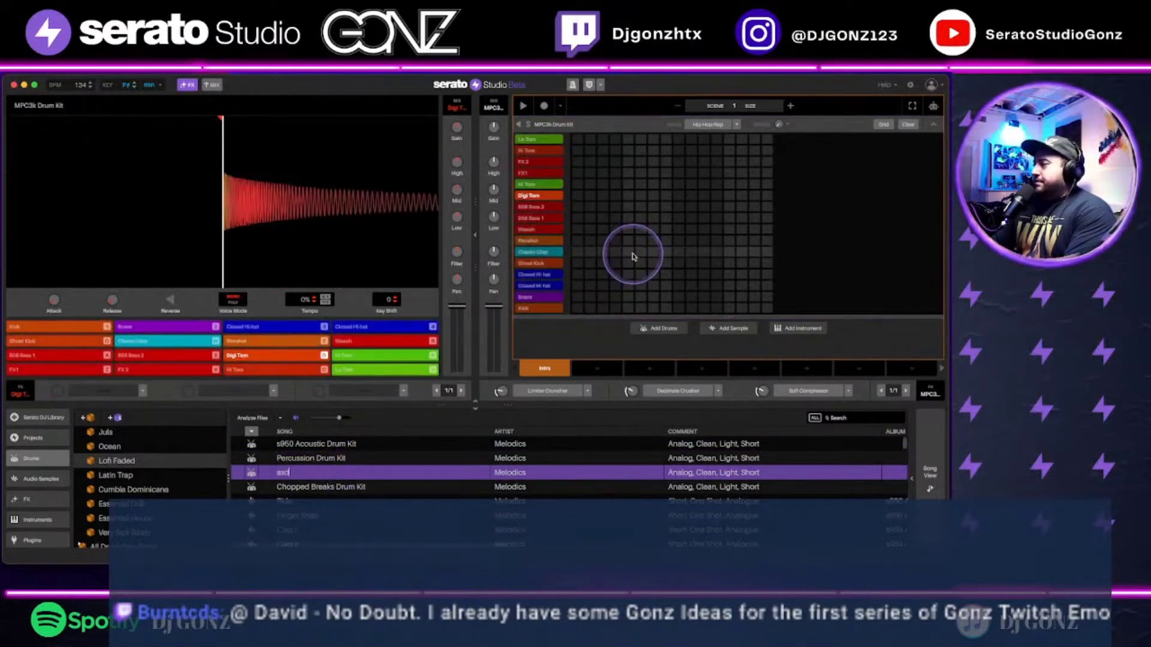
key("Escape")
left_click(378, 488)
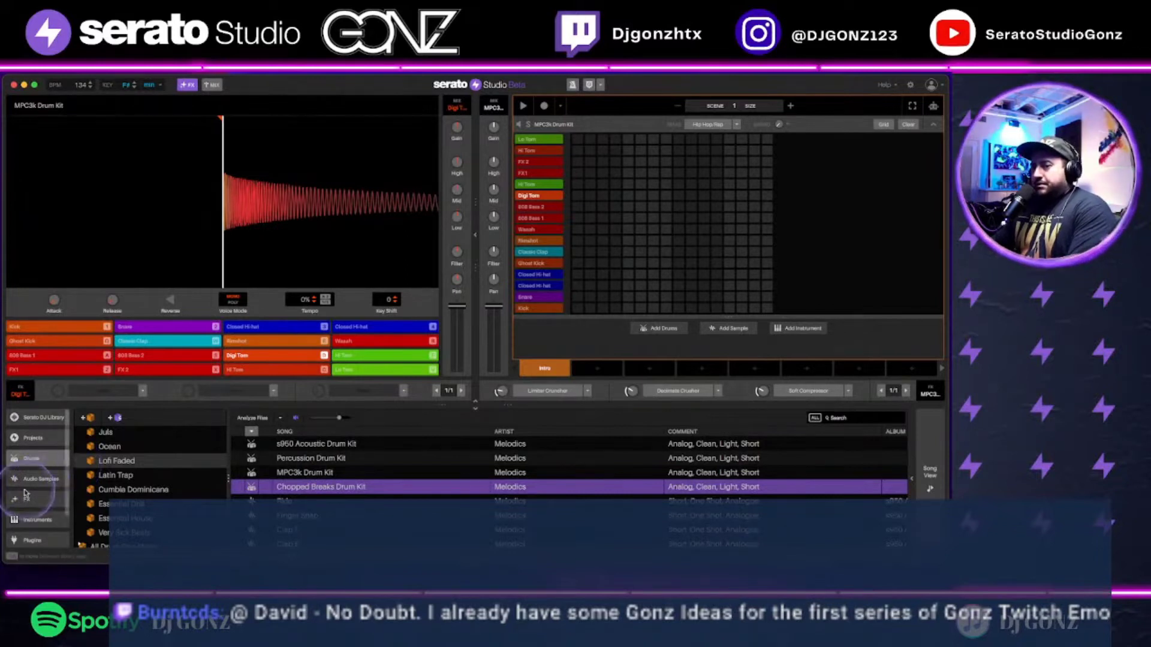
Step: Expand All Serato Packs in the audio samples library and return to the Lofi Faded drum kits
left_click(40, 480)
left_click(85, 451)
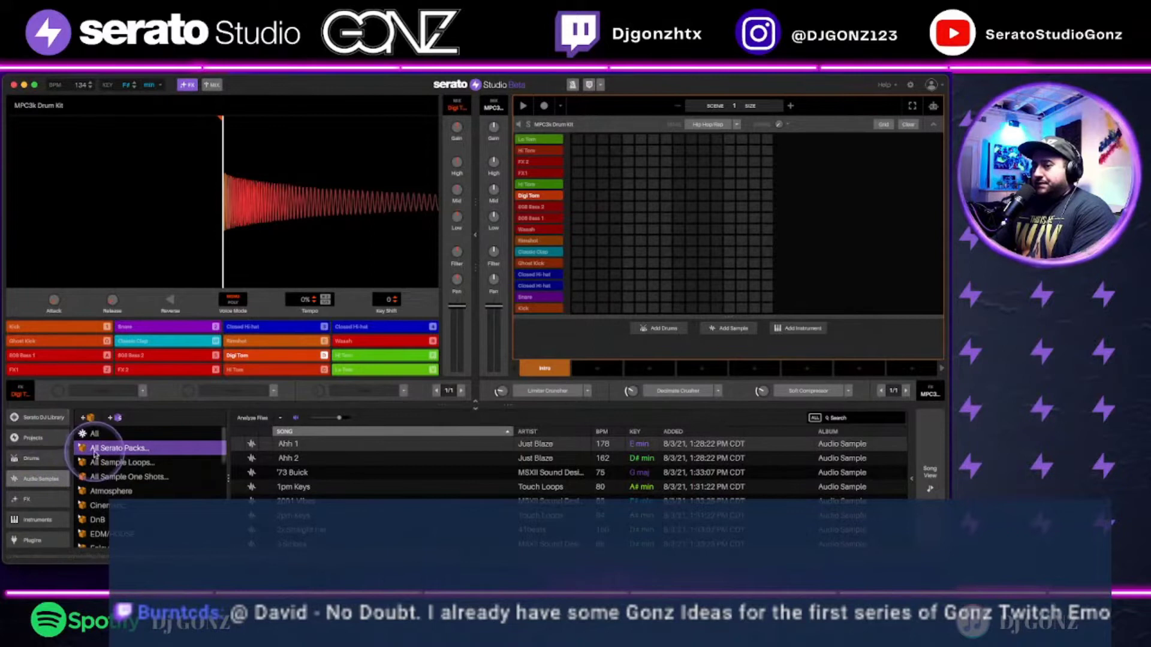
left_click(83, 449)
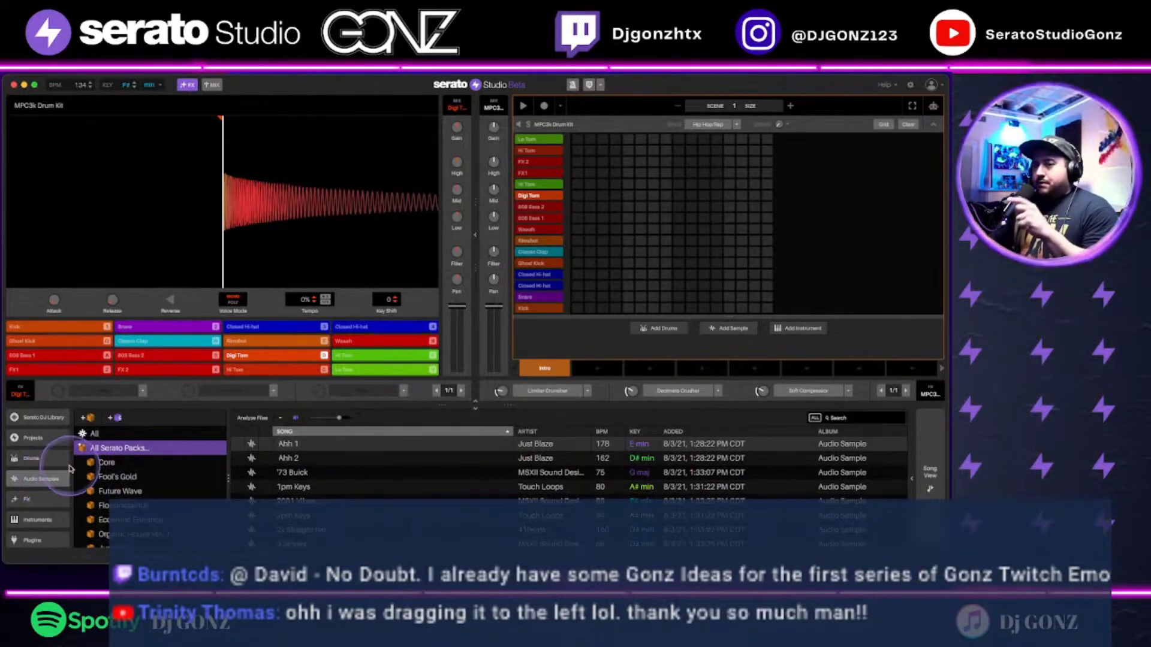
left_click(33, 465)
scroll(160, 501, "down", 2)
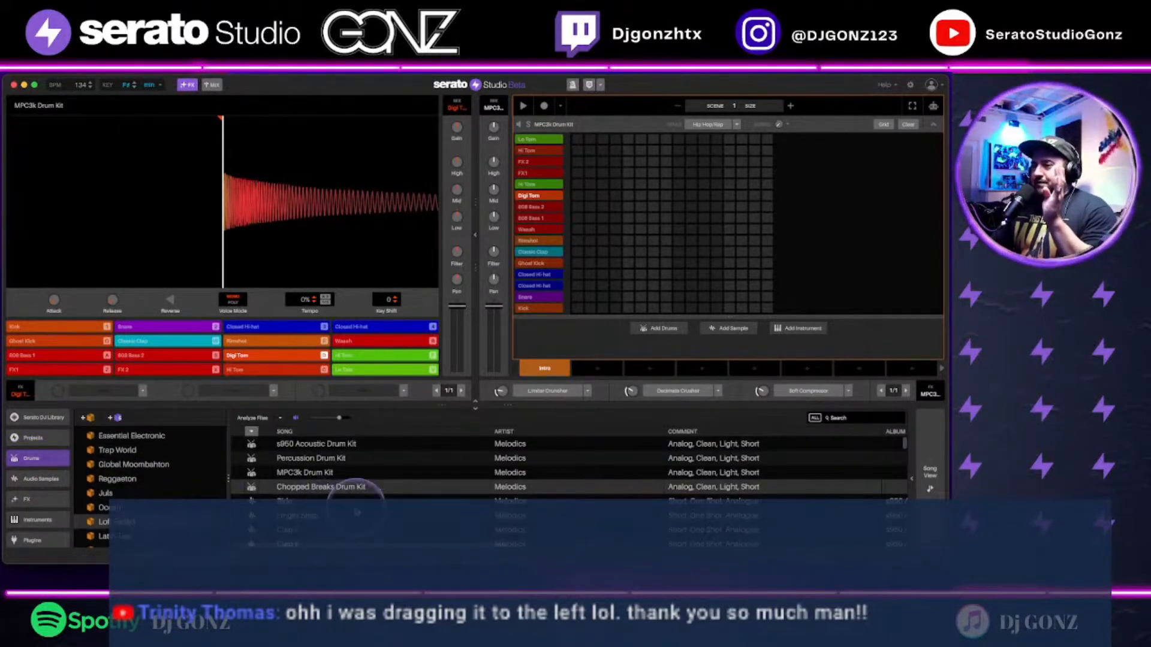
Step: Collapse the drum deck's step sequencer and load the Chopped Breaks Drum Kit into the deck
left_click(357, 507)
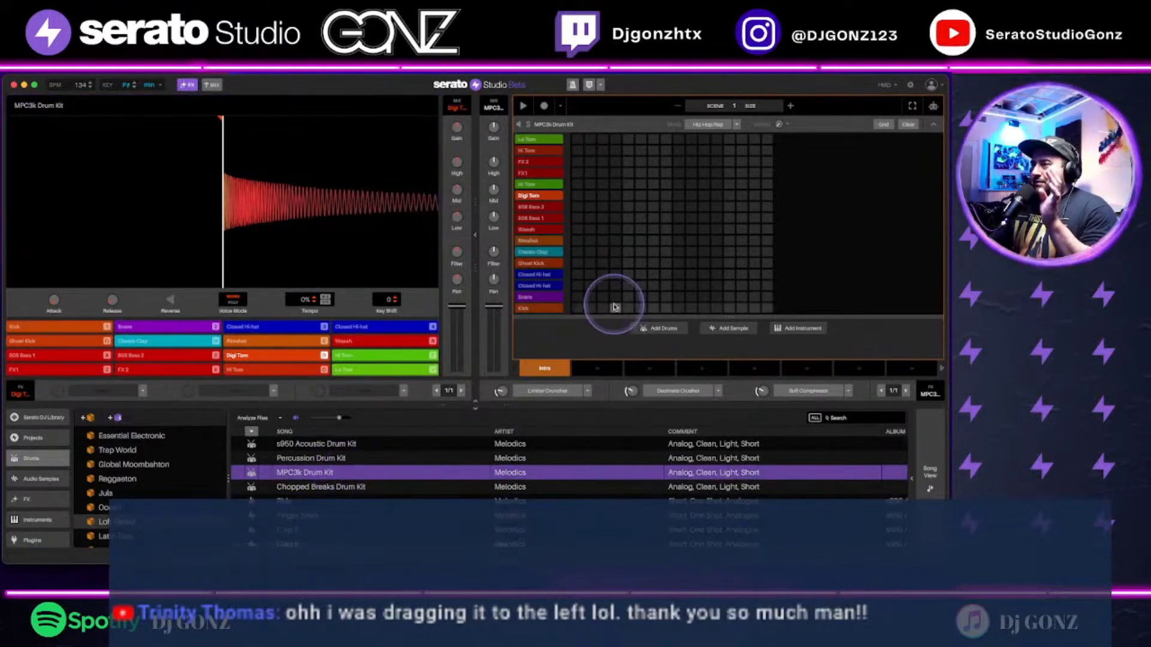
left_click(930, 126)
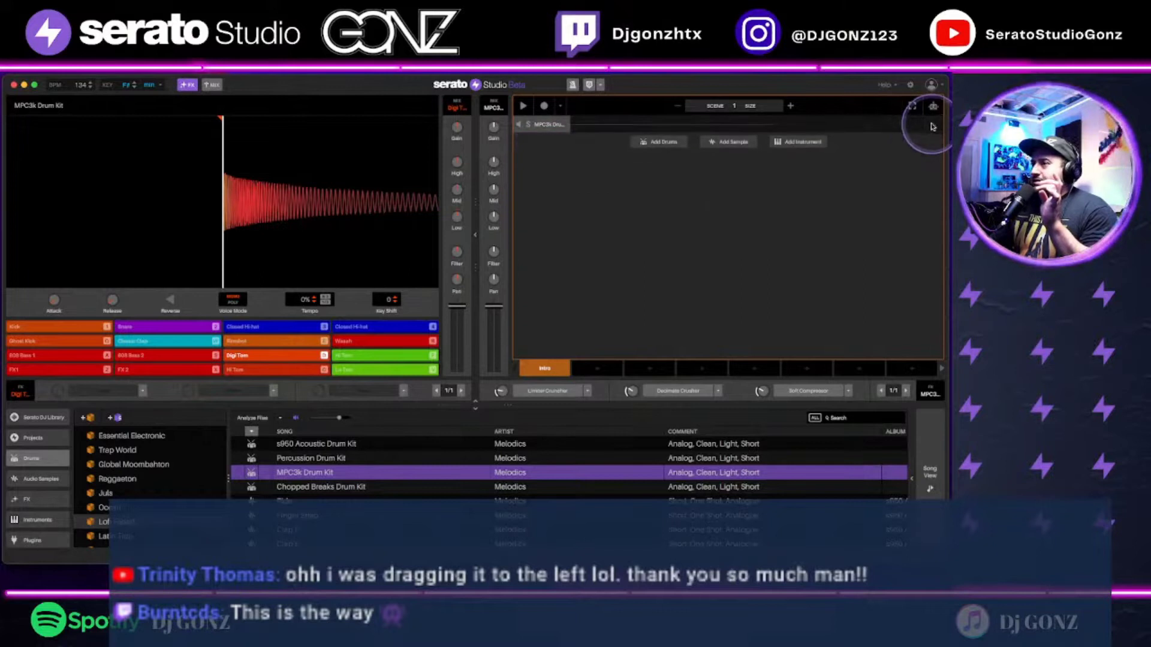
double_click(359, 488)
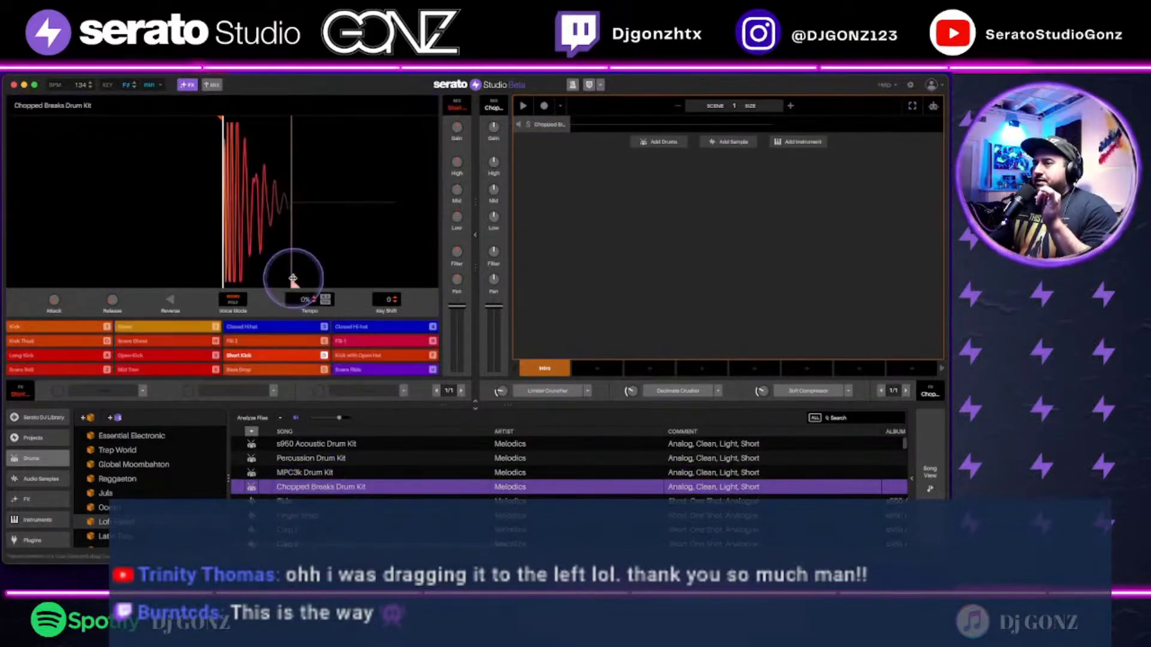
Step: Replace the deck's drum kit with the s950 Acoustic Drum Kit from the Lofi Faded pack
left_click(297, 444)
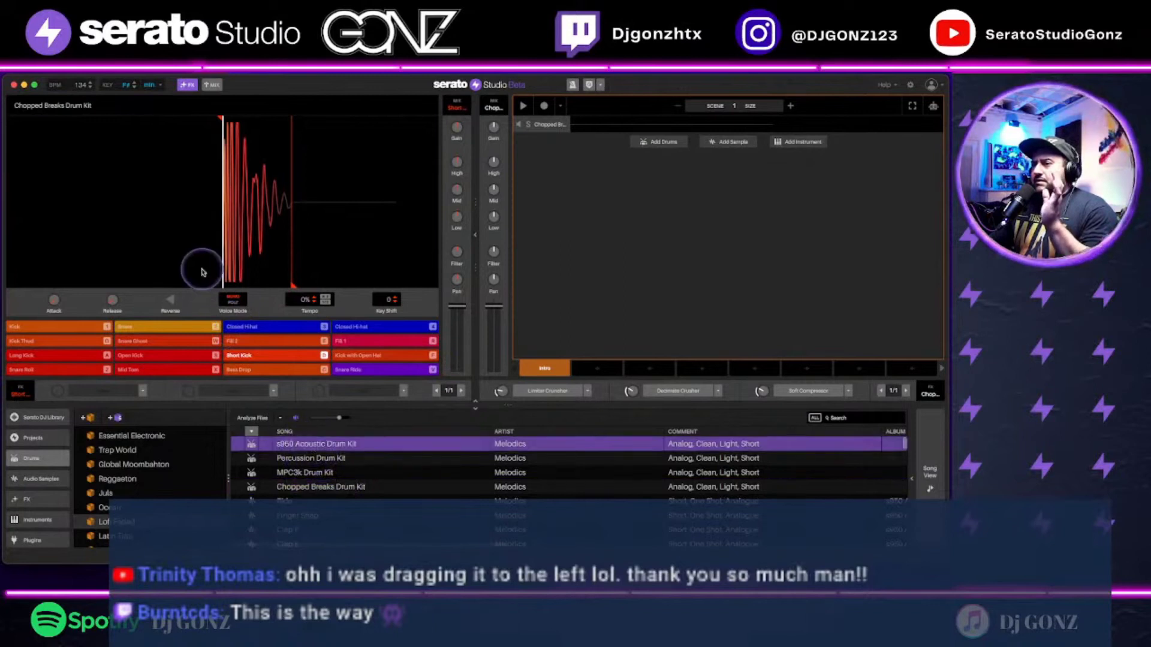
left_click_drag(285, 449, 283, 244)
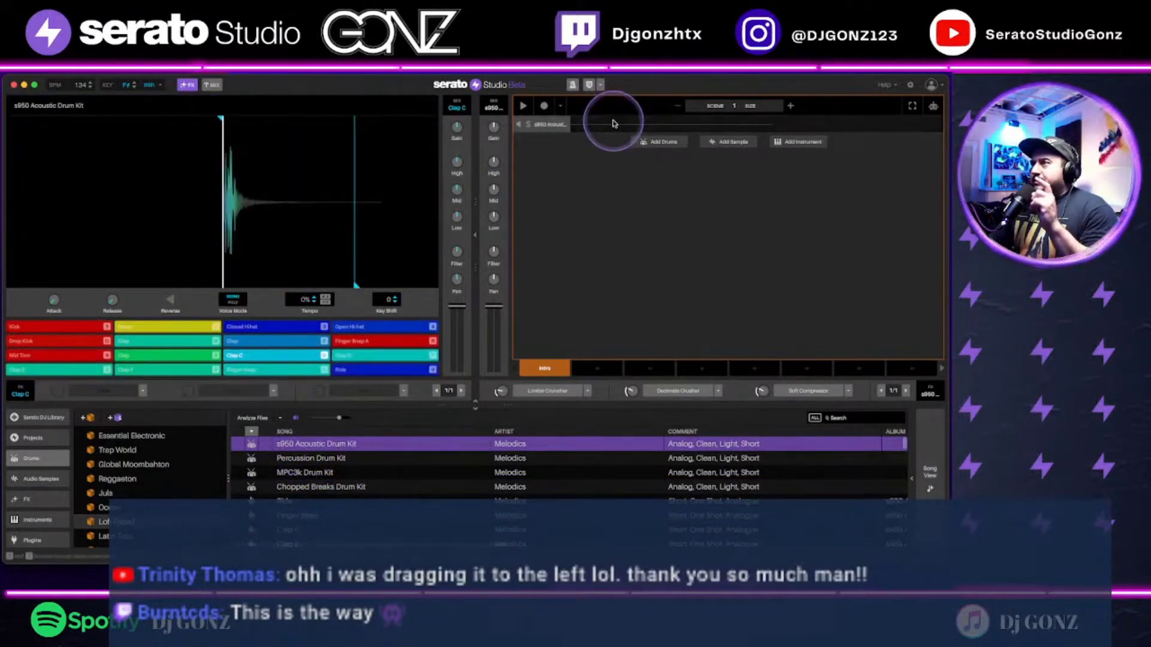
Step: Expand the drum deck's step sequencer and replace its kit with the MPC3k Drum Kit from the Lofi Faded pack
left_click(614, 123)
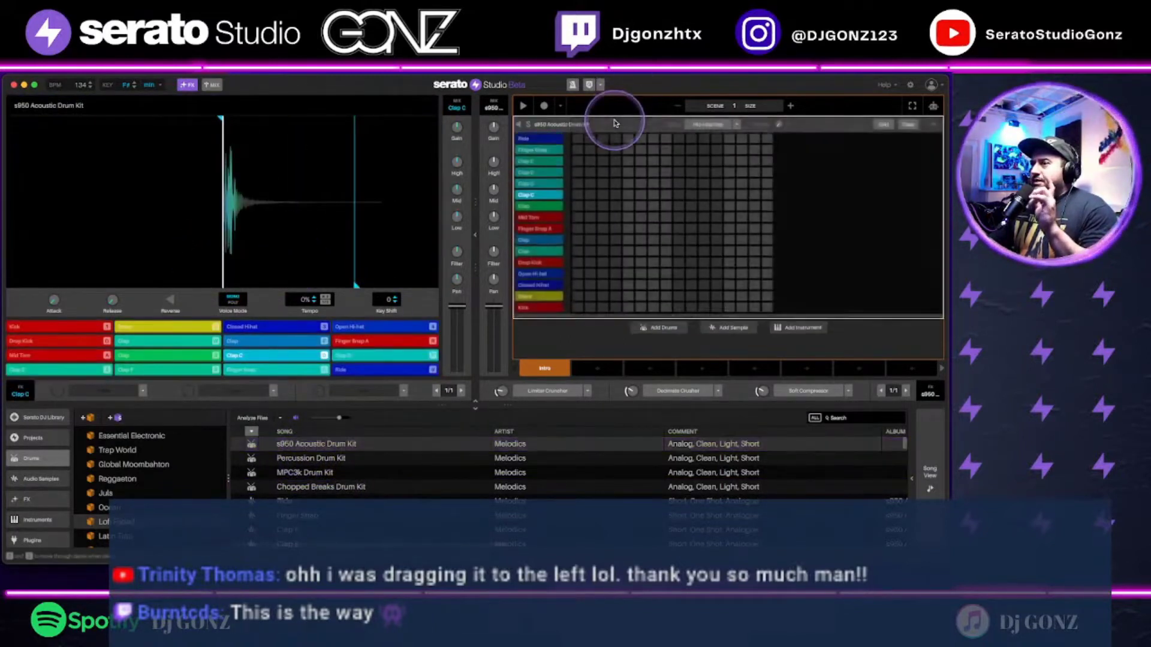
left_click(318, 474)
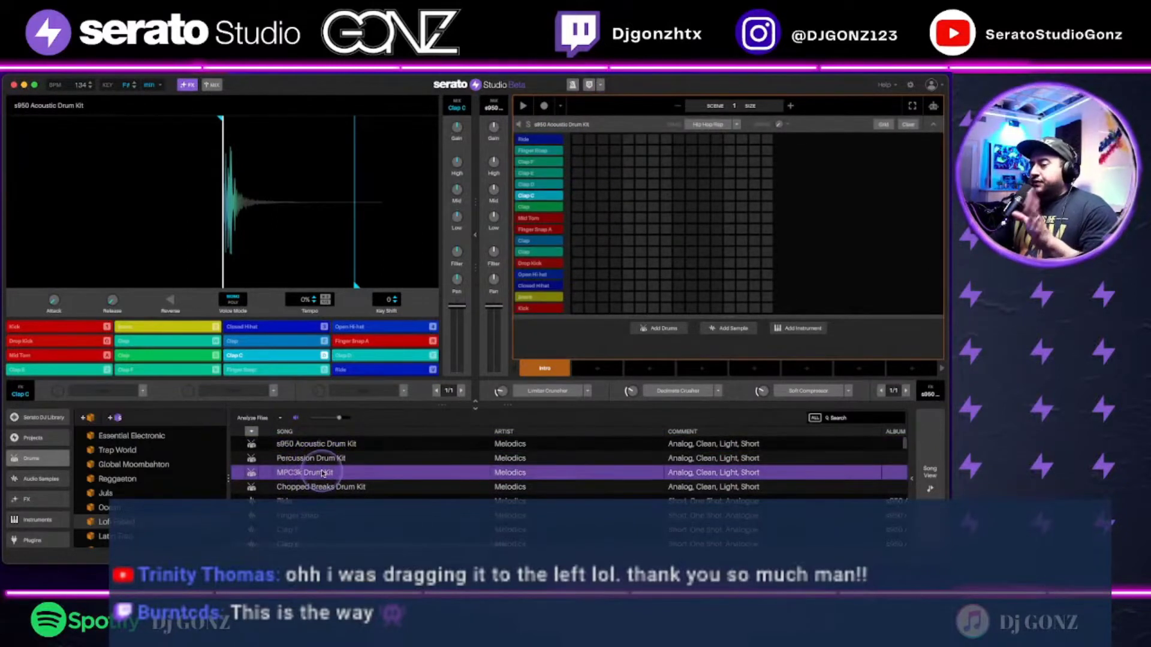
left_click_drag(322, 474, 218, 218)
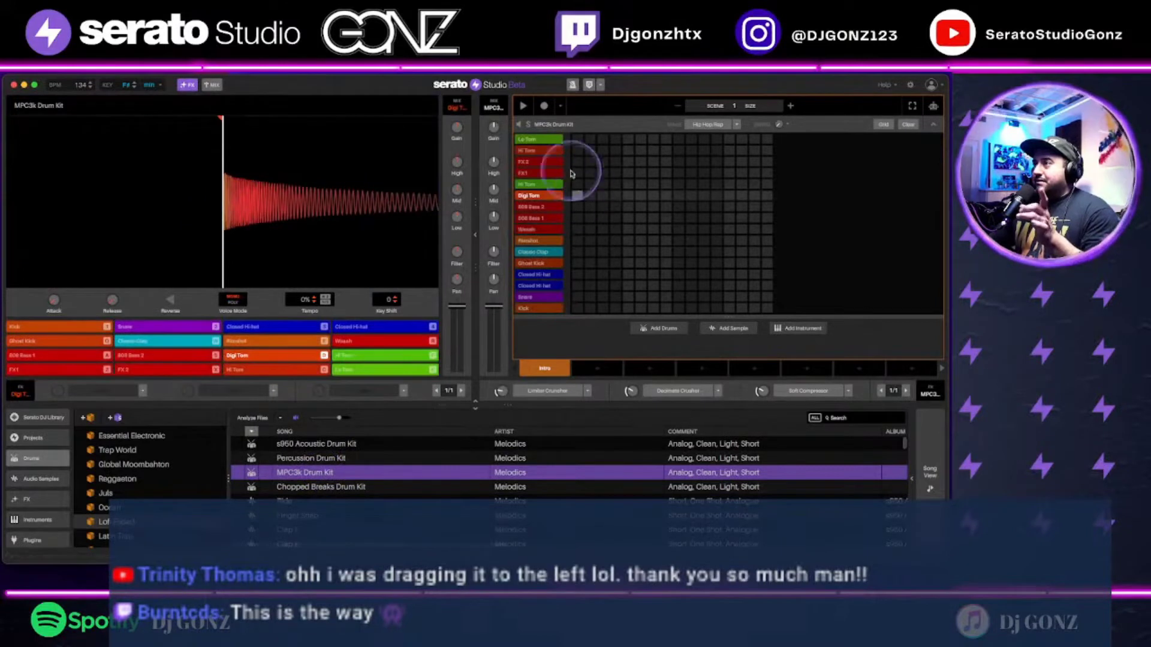
Step: Load the Ride one-shot as a separate sample deck below the drum deck and collapse its sequencer
left_click(377, 500)
left_click_drag(376, 488, 311, 181)
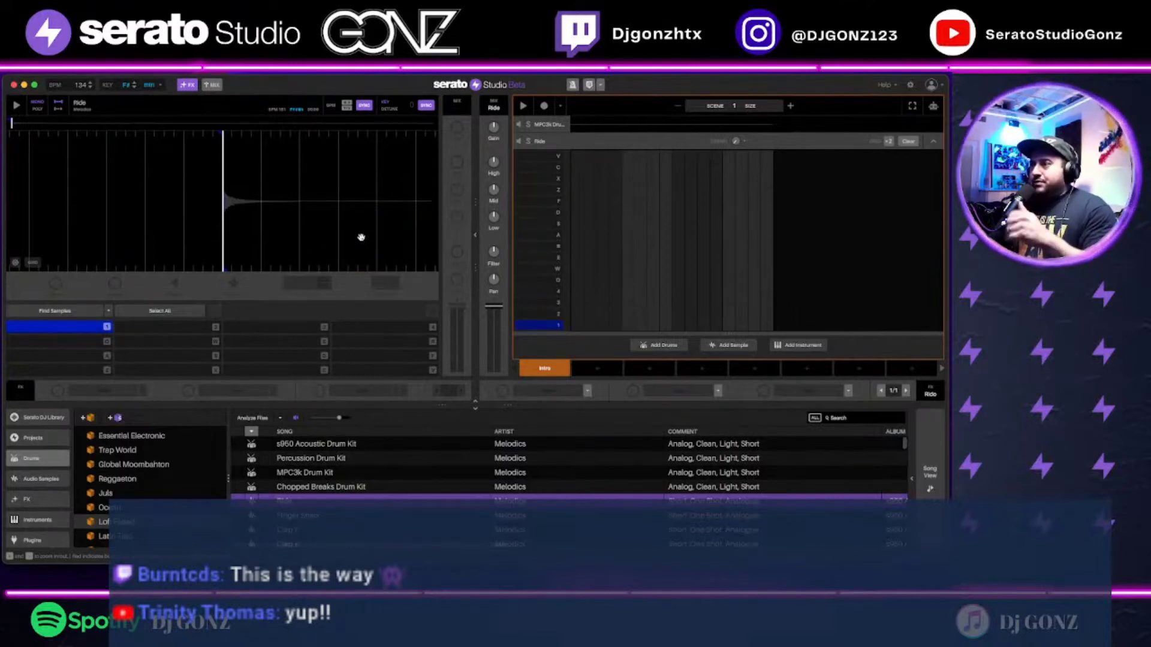
left_click(896, 143)
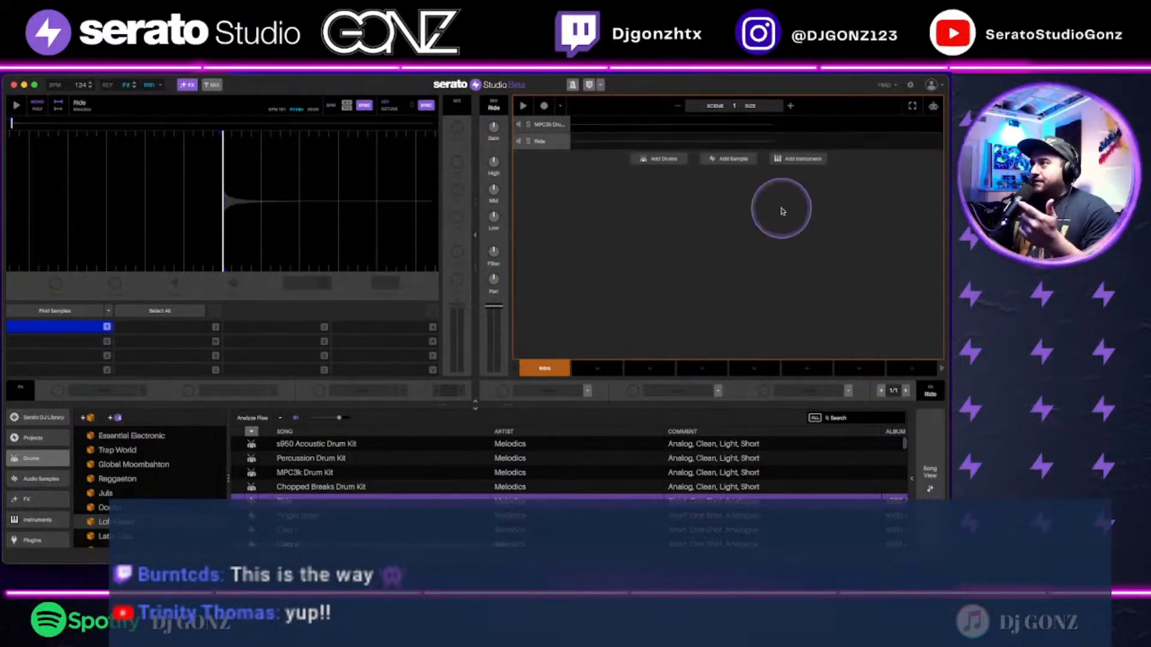
Step: Remove the MPC3k drum deck from the scene and collapse the Ride sample deck
left_click(586, 131)
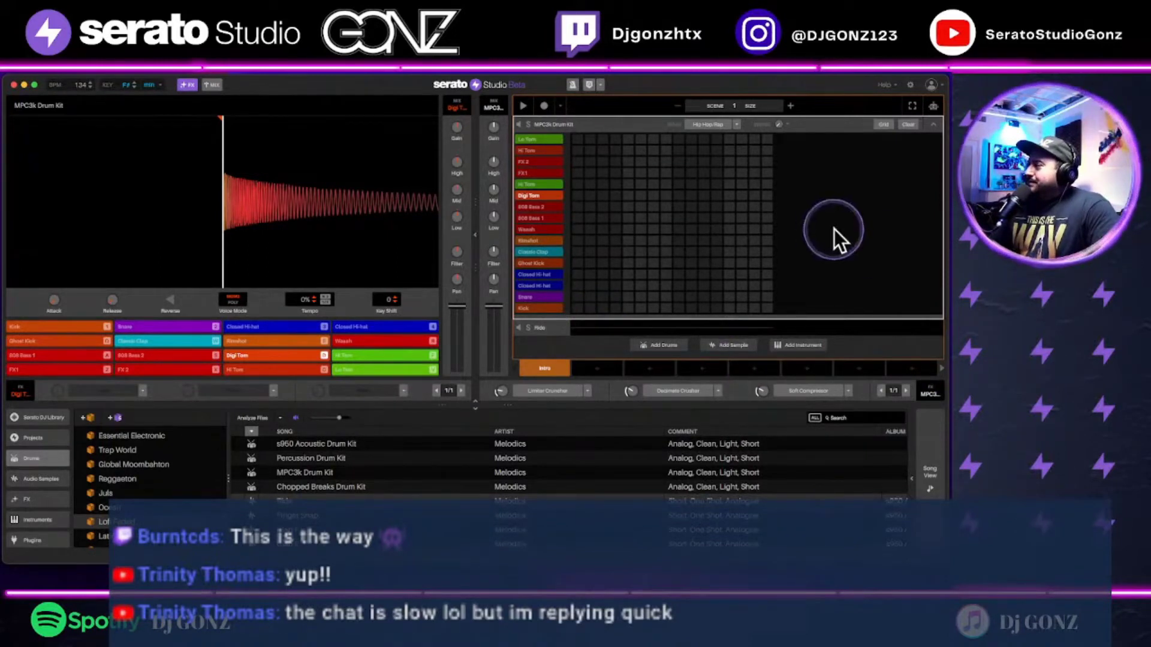
scroll(380, 476, "down", 1)
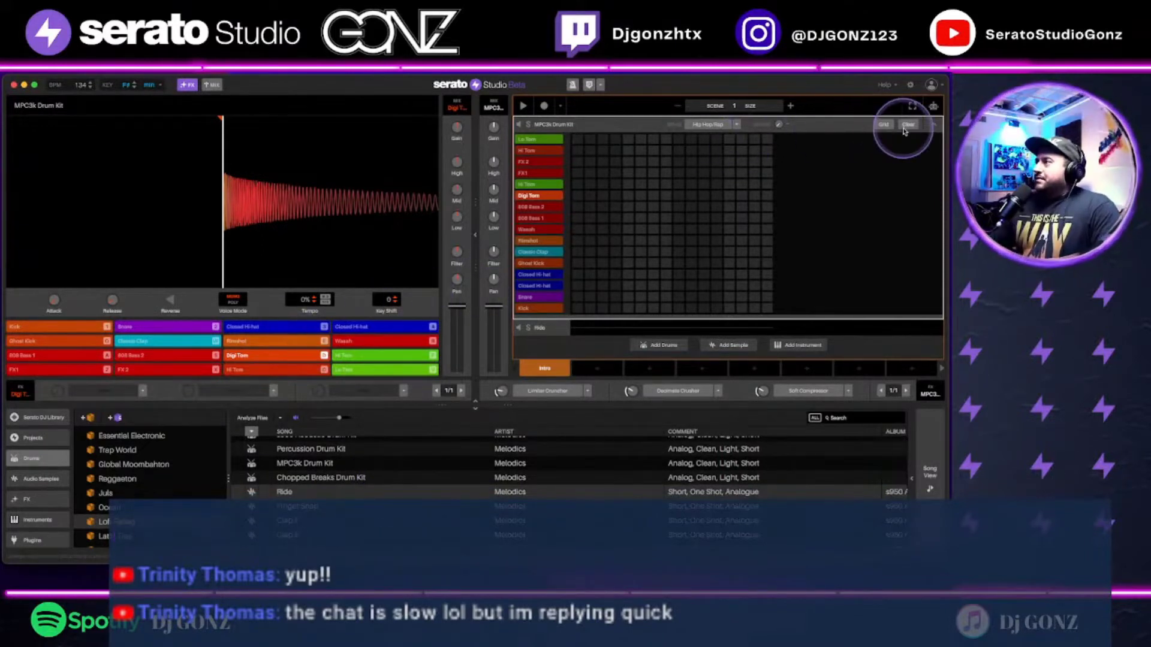
left_click(862, 125)
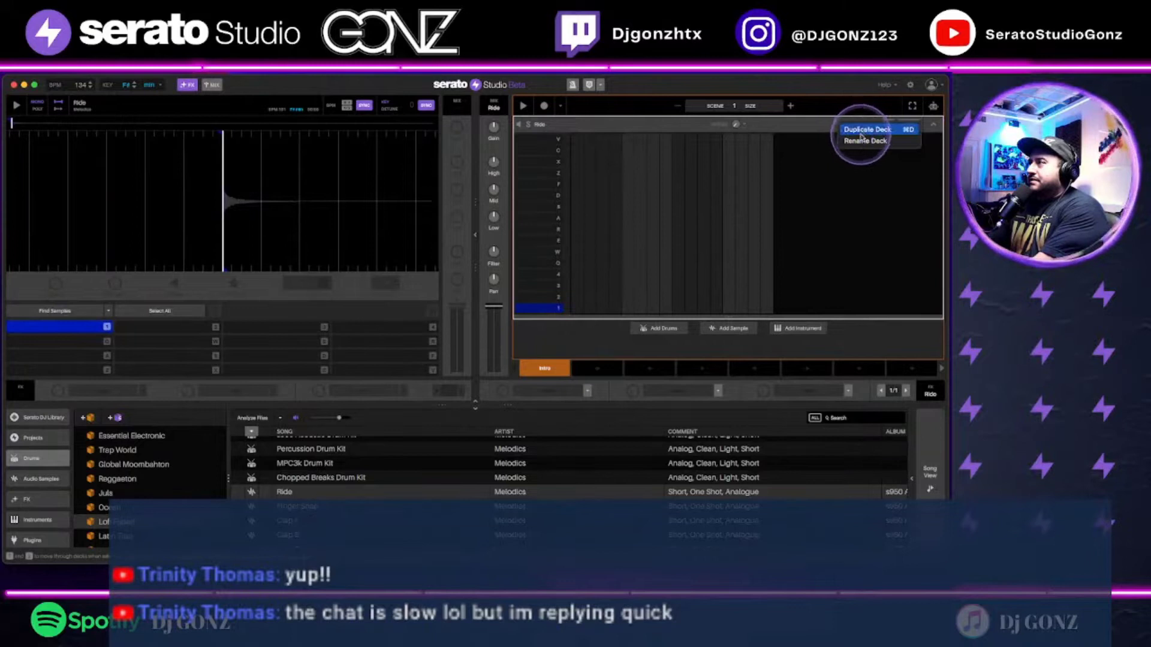
left_click(933, 124)
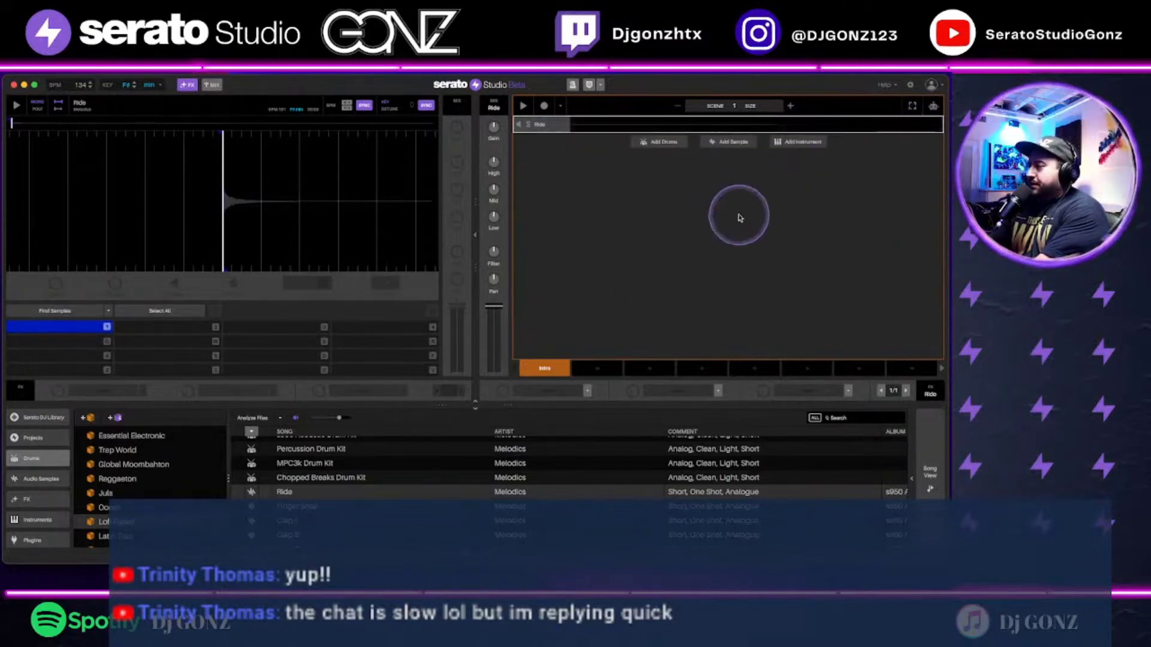
Step: Add the Lofi Faded Percussion Drum Kit to the scene as a new drum deck below the Ride deck
scroll(408, 483, "down", 1)
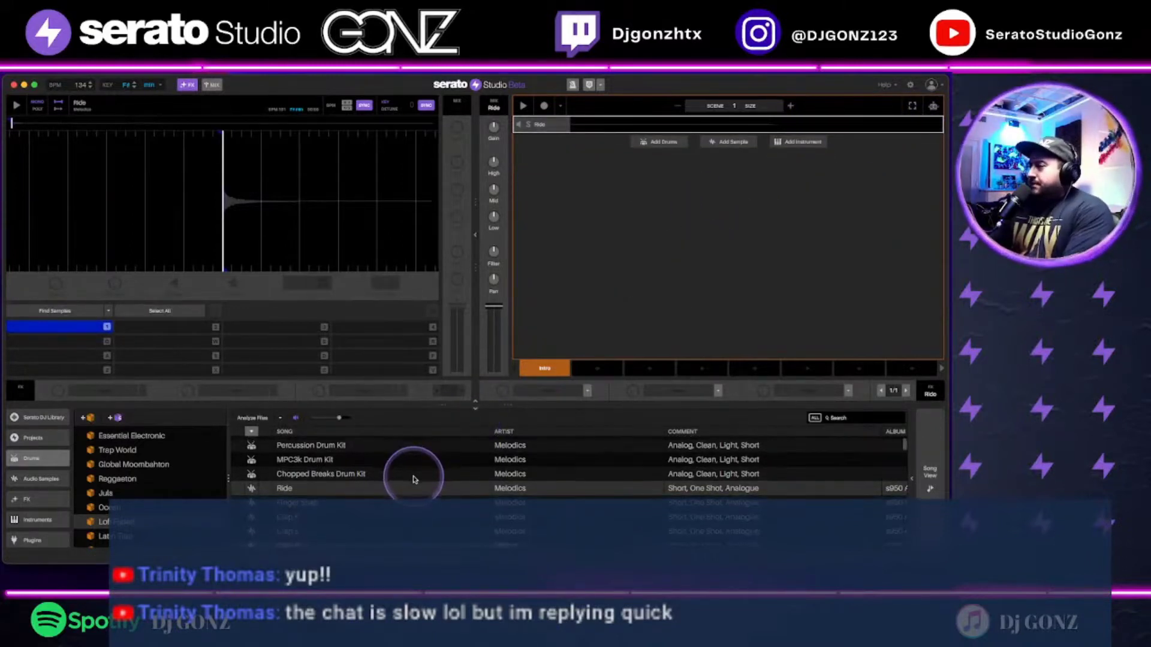
scroll(359, 477, "up", 2)
left_click(326, 460)
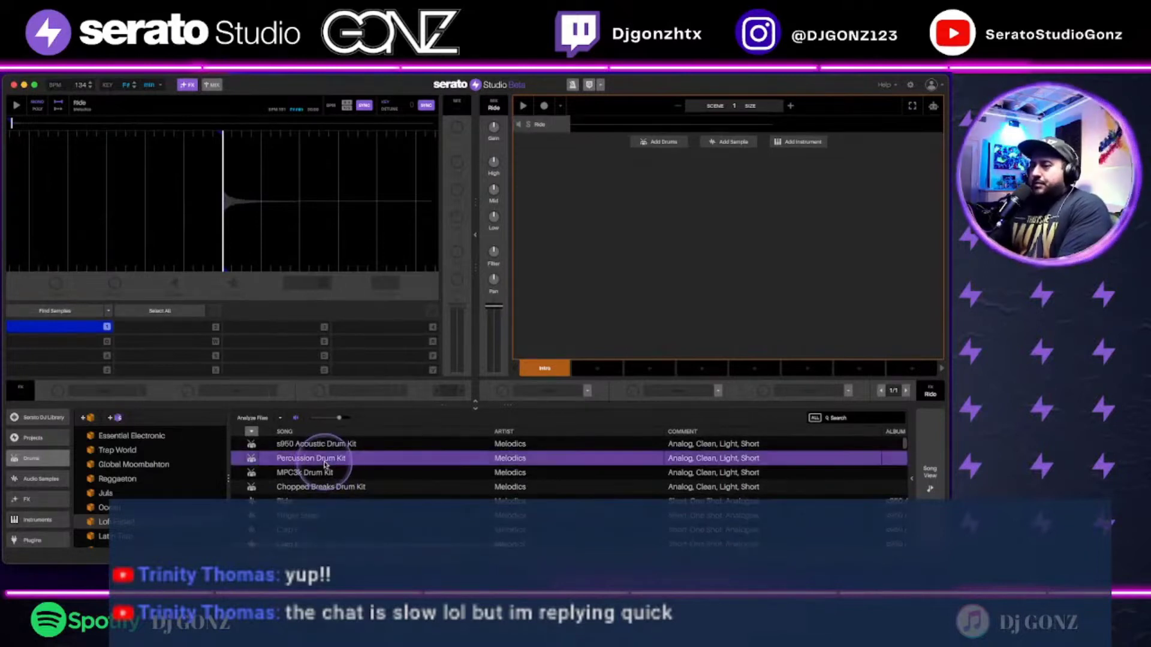
left_click_drag(324, 465, 570, 186)
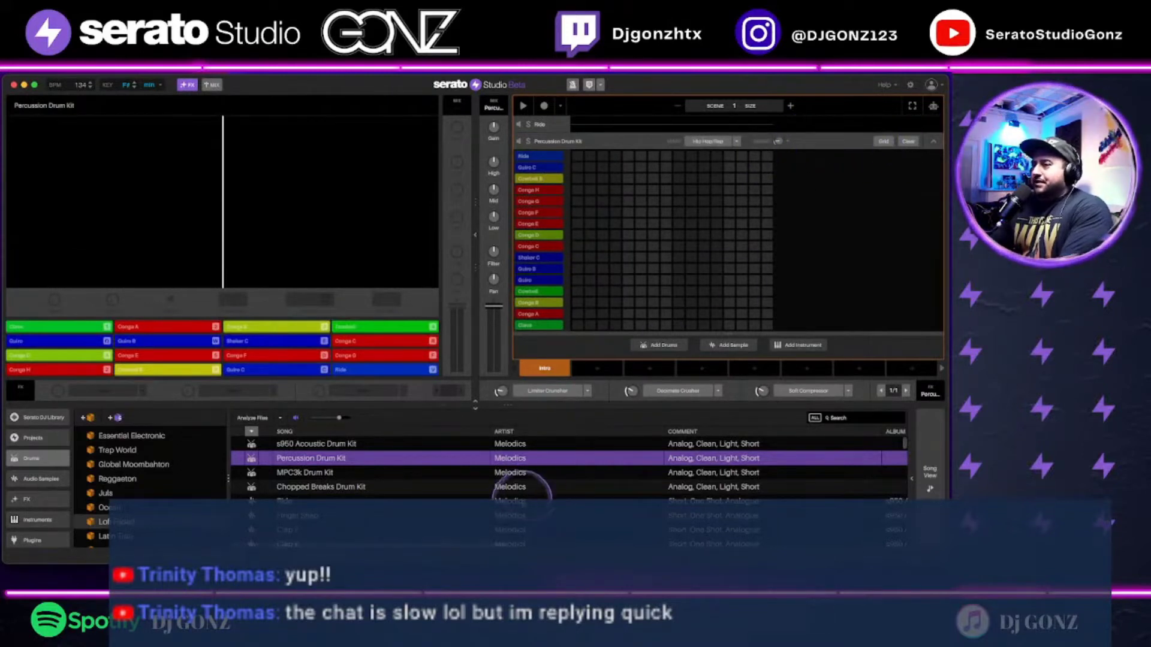
Step: Try the Finger Snap one-shot in its own sample deck, and return to the Percussion Drum Kit deck without it
left_click(508, 498)
left_click_drag(509, 499, 282, 219)
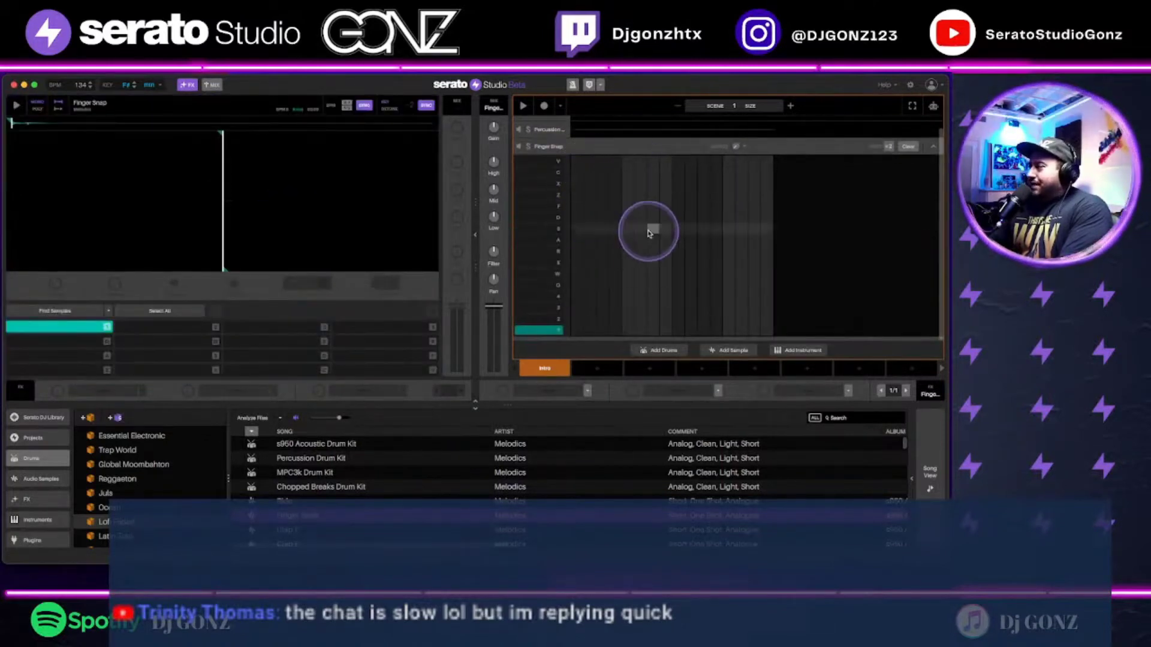
left_click(930, 149)
left_click(578, 163)
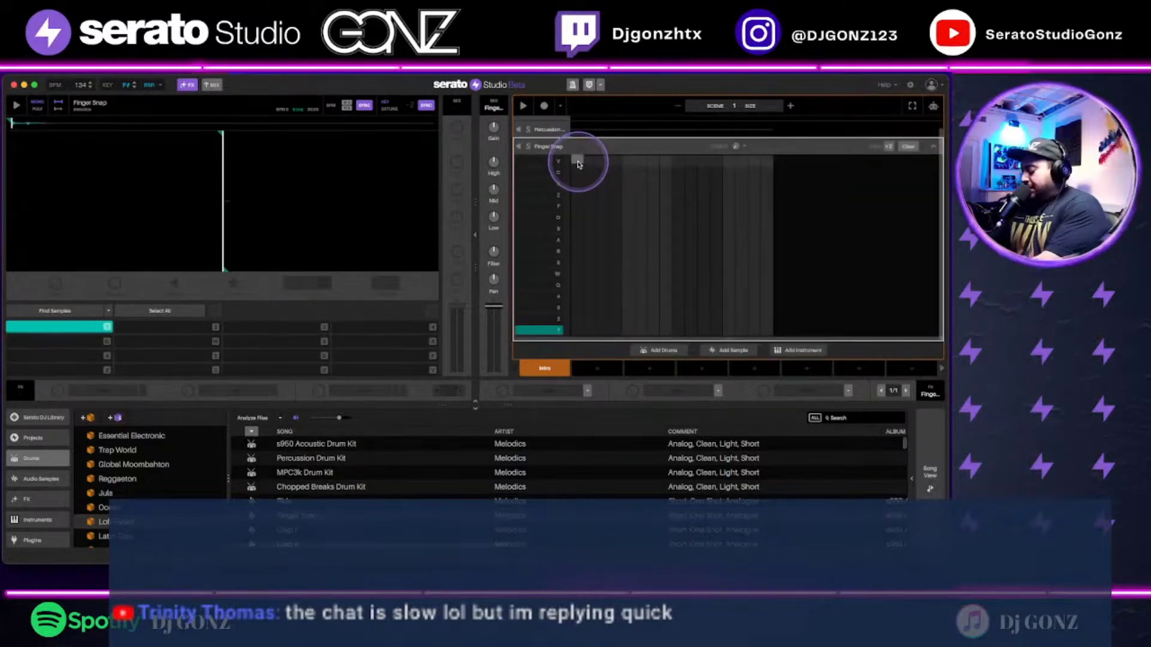
left_click(609, 133)
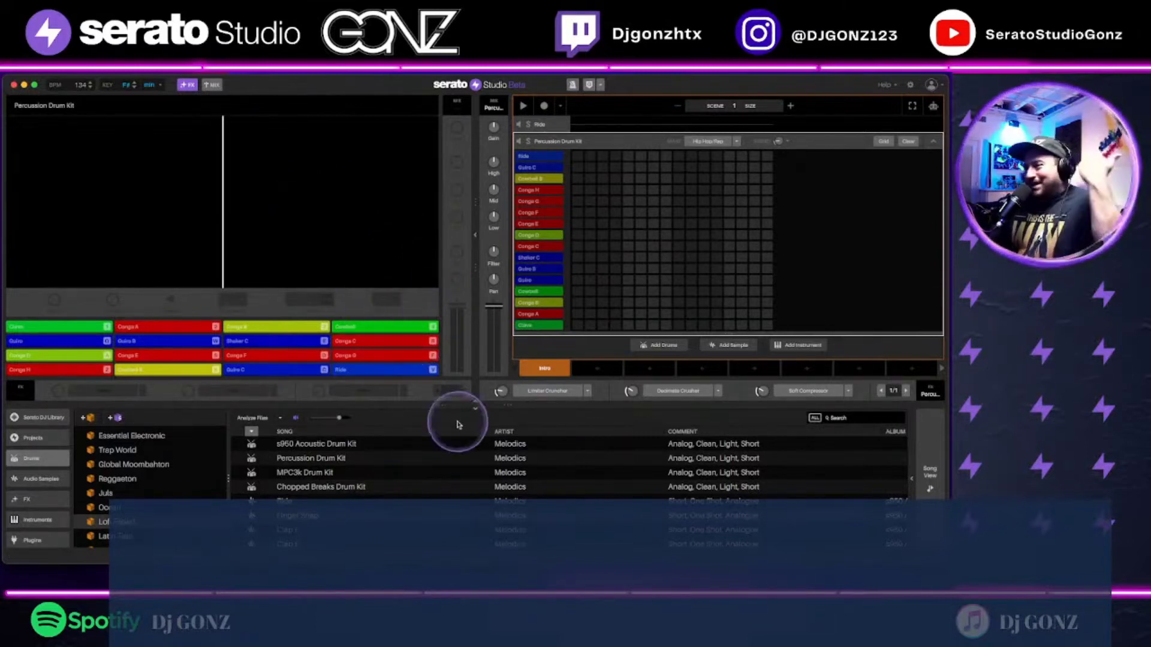
Step: Replace the percussion kit's Conga F, Cowbell B and Guiro C pads with the Finger Snap, Conga D and Shaker C one-shots
left_click(381, 488)
left_click_drag(300, 515, 276, 358)
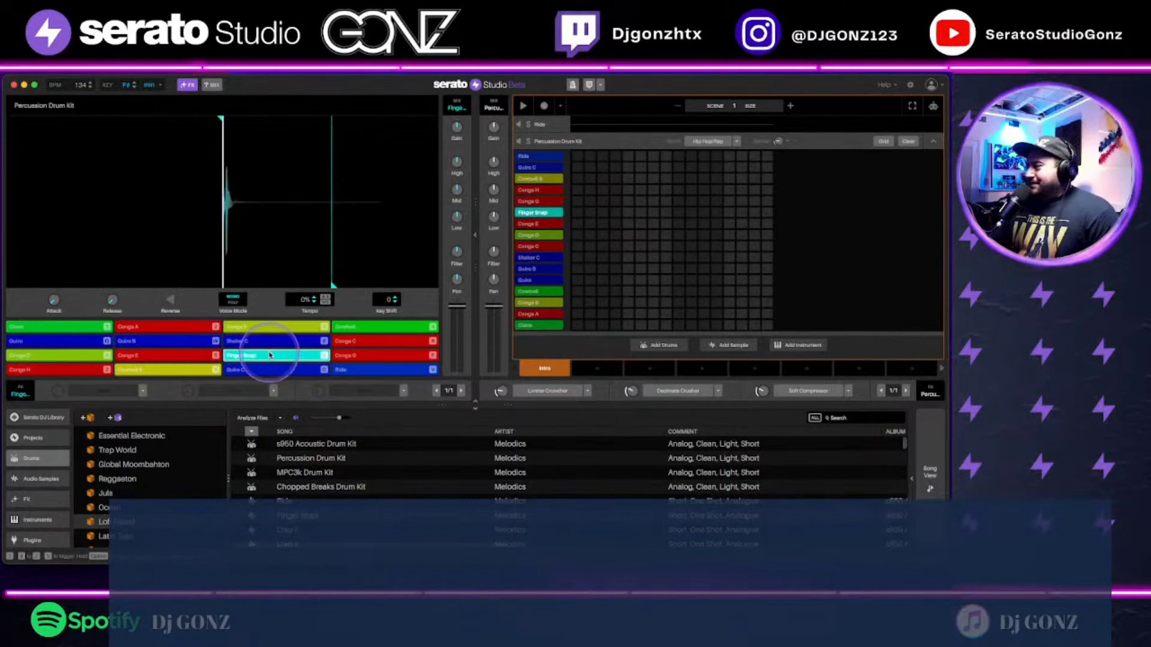
scroll(323, 490, "down", 1)
scroll(323, 490, "down", 5)
left_click_drag(329, 494, 166, 375)
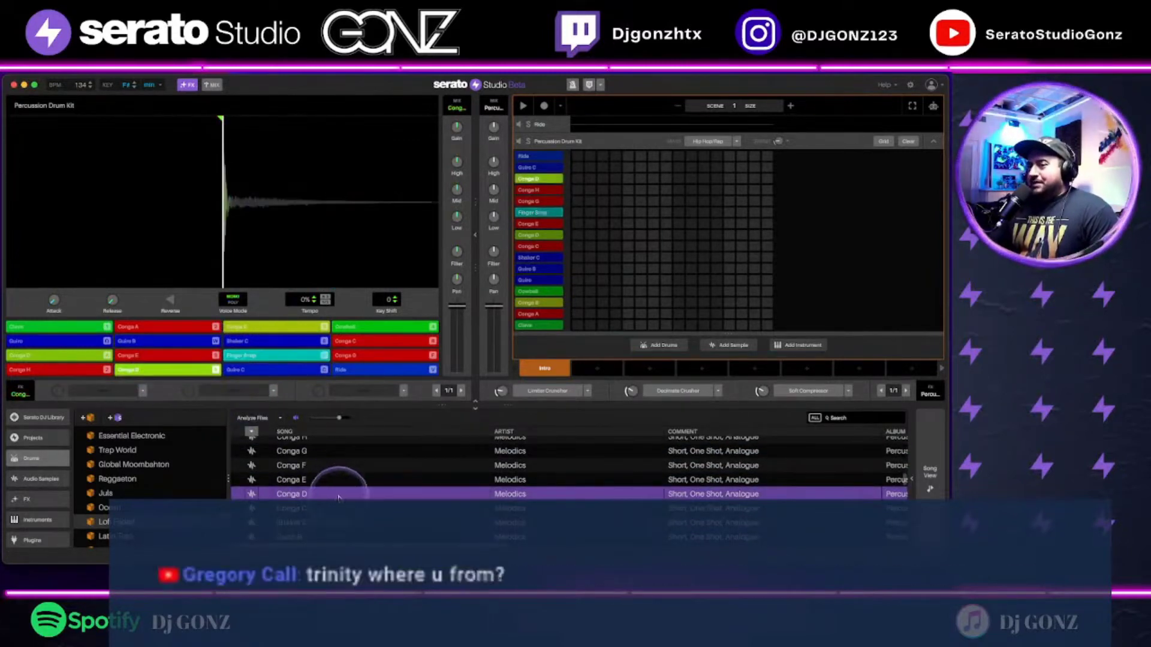
left_click_drag(349, 525, 290, 366)
left_click(336, 371)
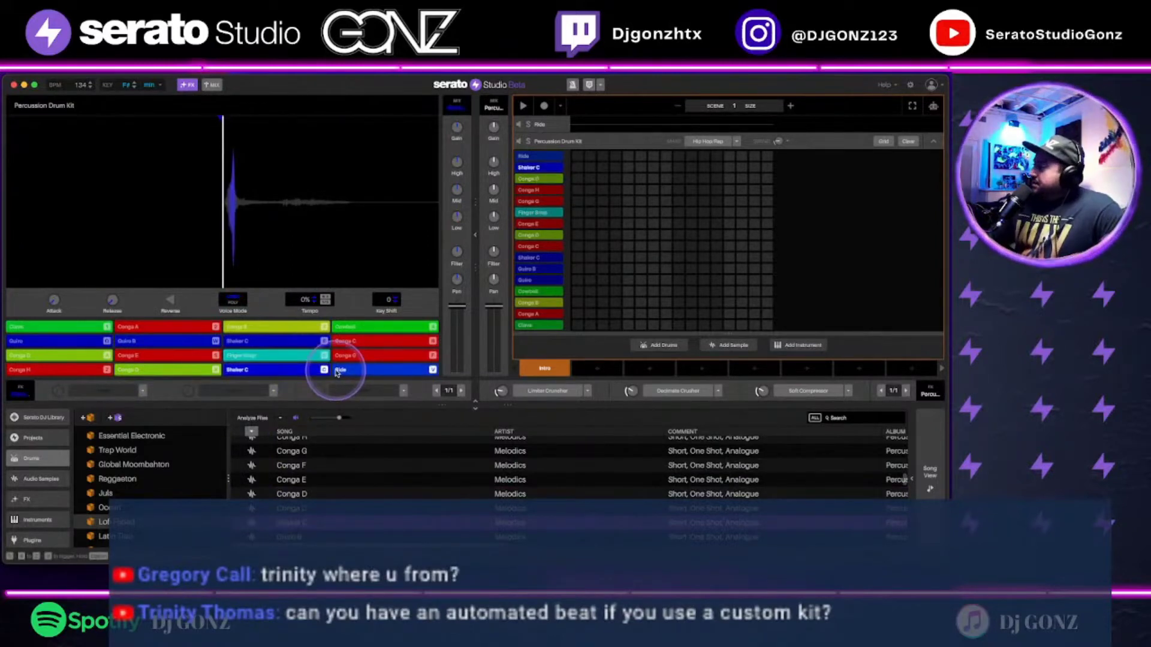
Step: Remove the Percussion Drum Kit deck from the scene and collapse the remaining Ride sample deck
left_click(856, 458)
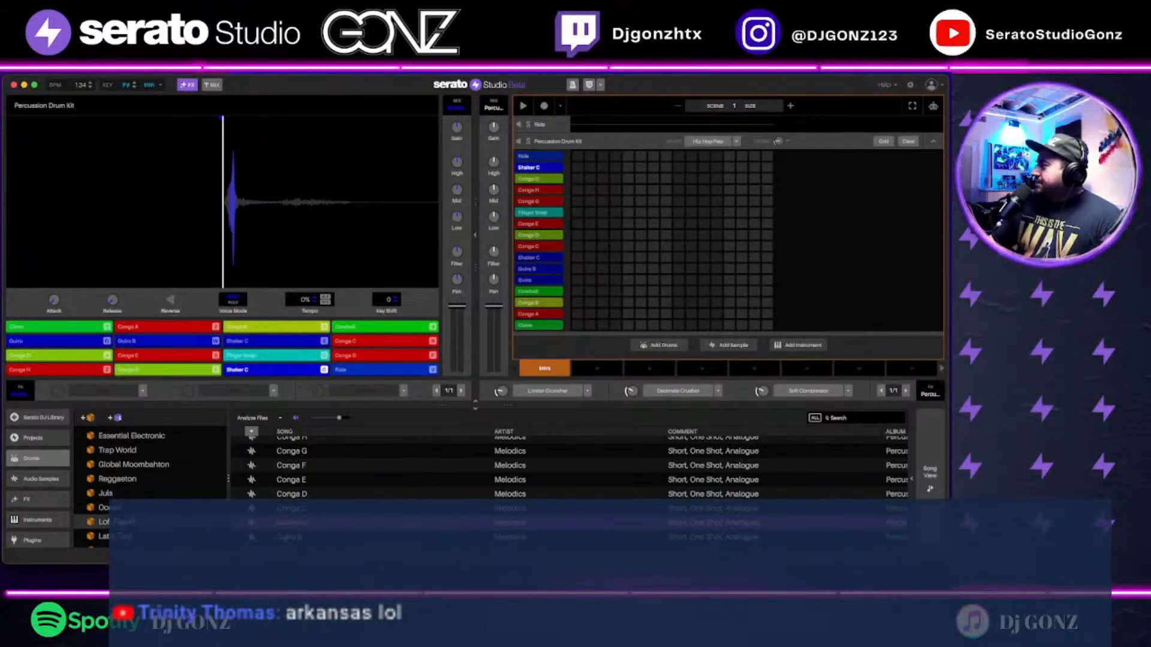
left_click(593, 146)
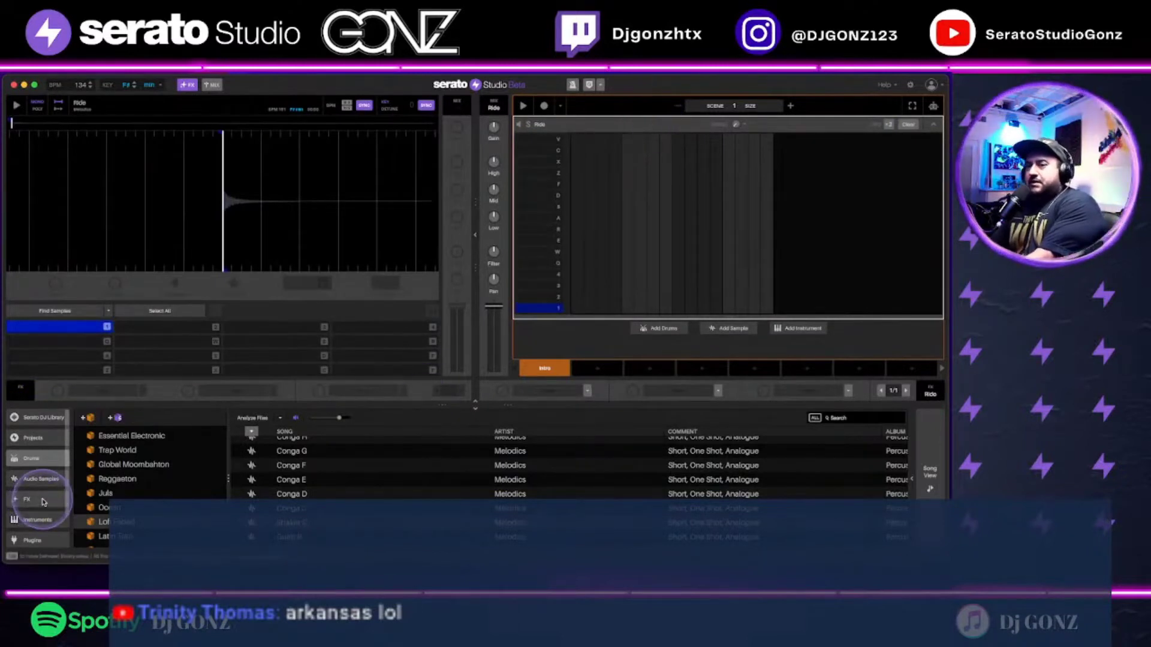
scroll(112, 492, "up", 5)
left_click(83, 448)
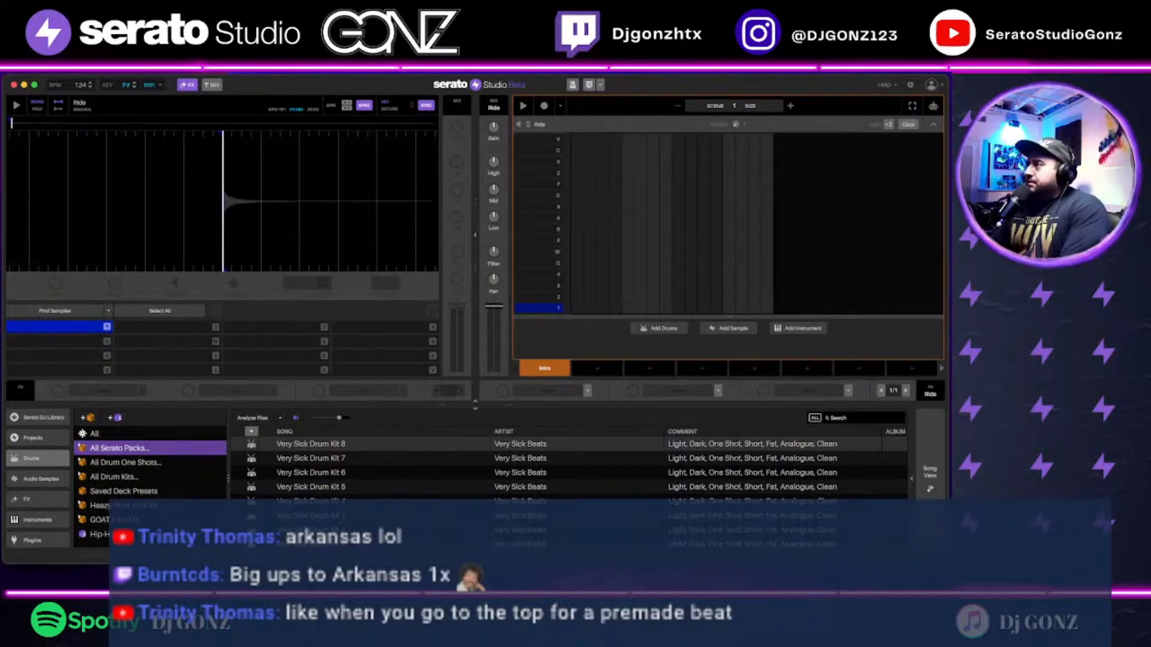
left_click(933, 125)
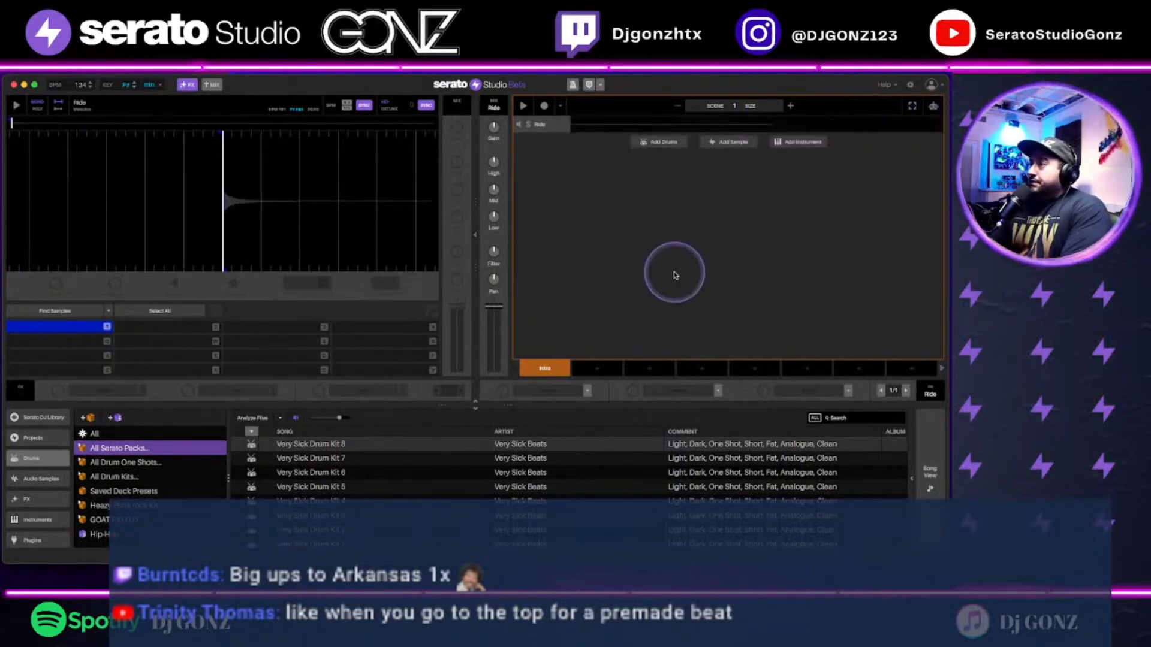
Step: Load the GONZ UK GARAGE 1 kit from Saved Deck Presets as a new drum deck below the Ride deck
left_click(117, 504)
left_click(128, 491)
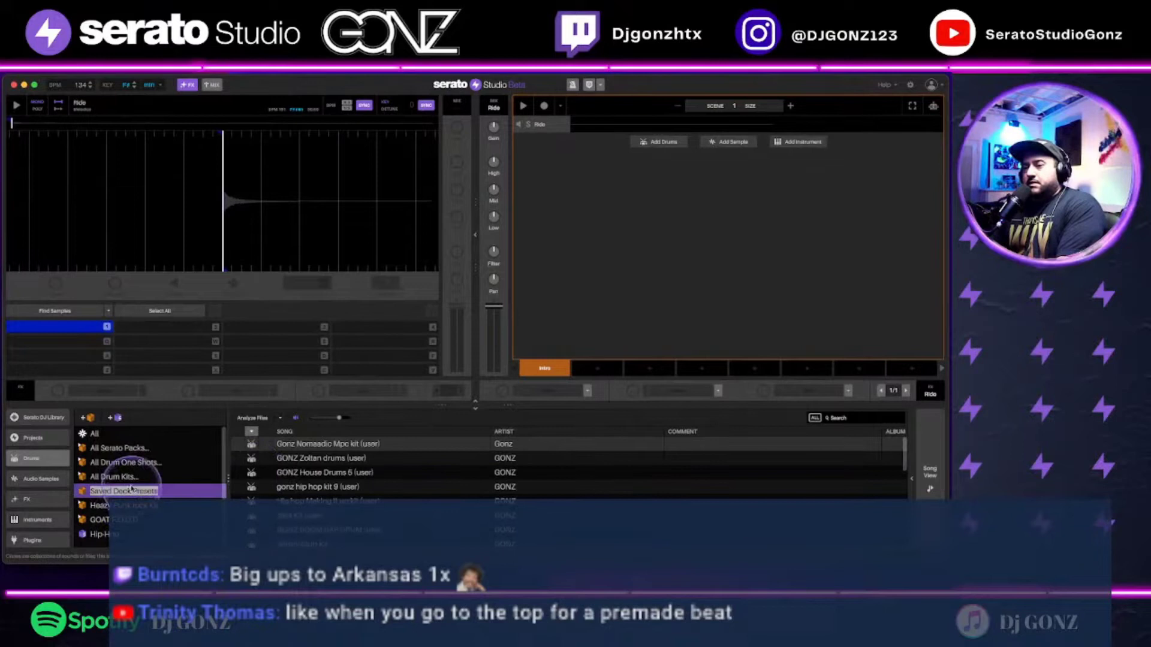
scroll(386, 472, "down", 1)
left_click(385, 472)
left_click_drag(323, 527, 586, 267)
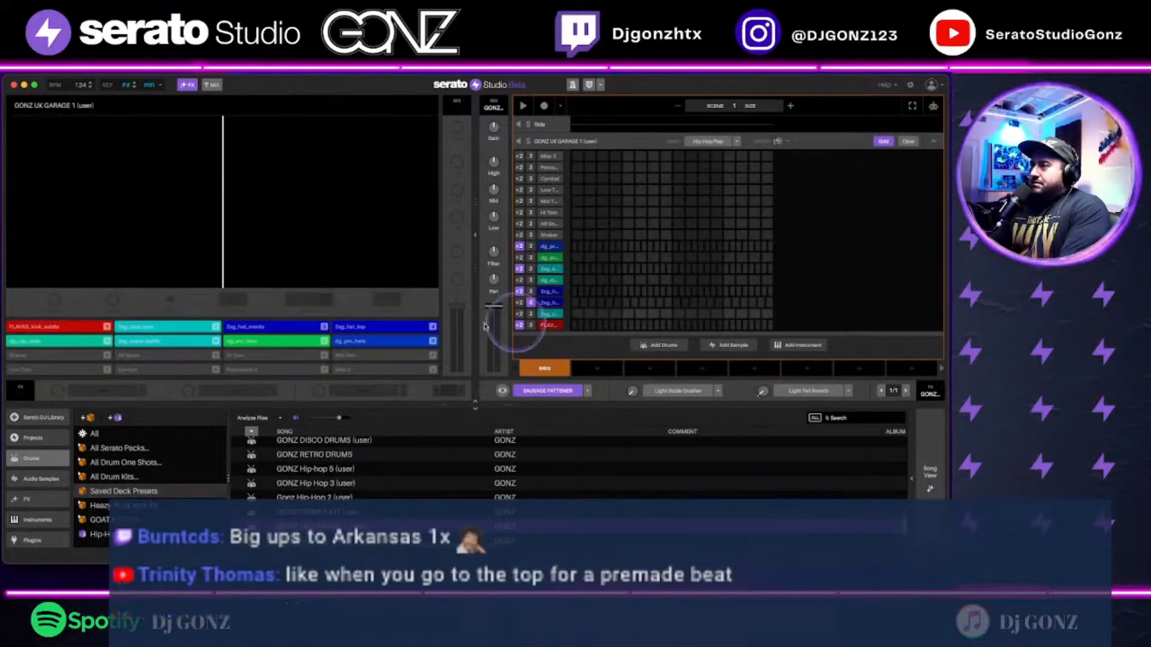
Step: Preview the kick and hi-hat pads of the GONZ UK GARAGE 1 kit
left_click(106, 326)
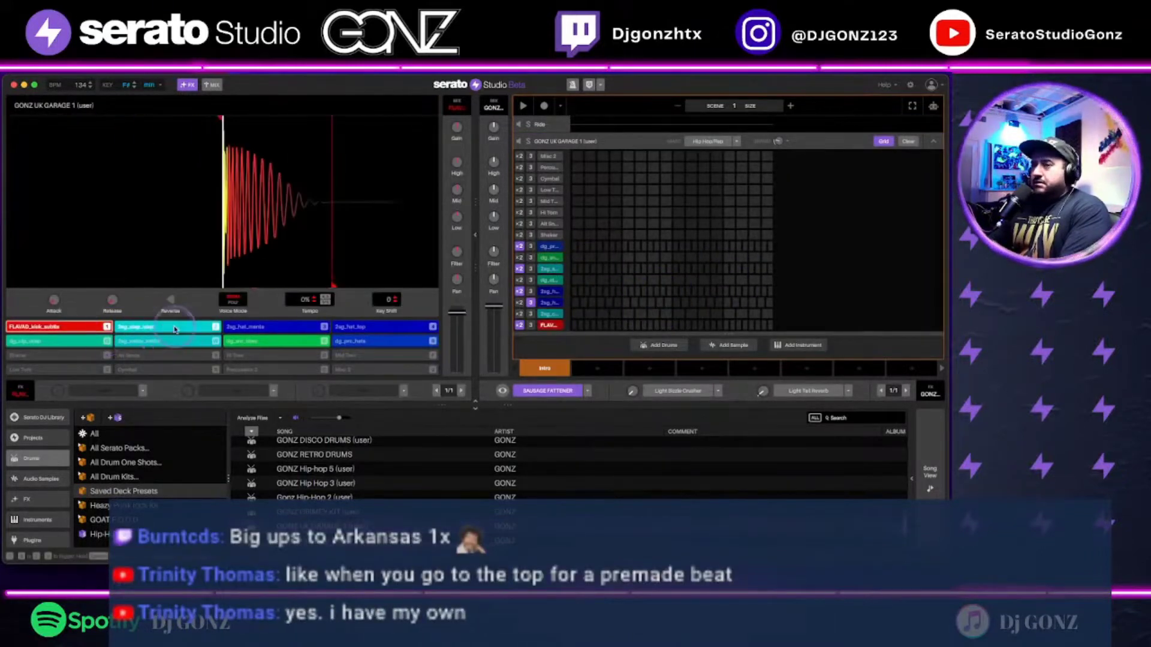
left_click(266, 326)
left_click(360, 326)
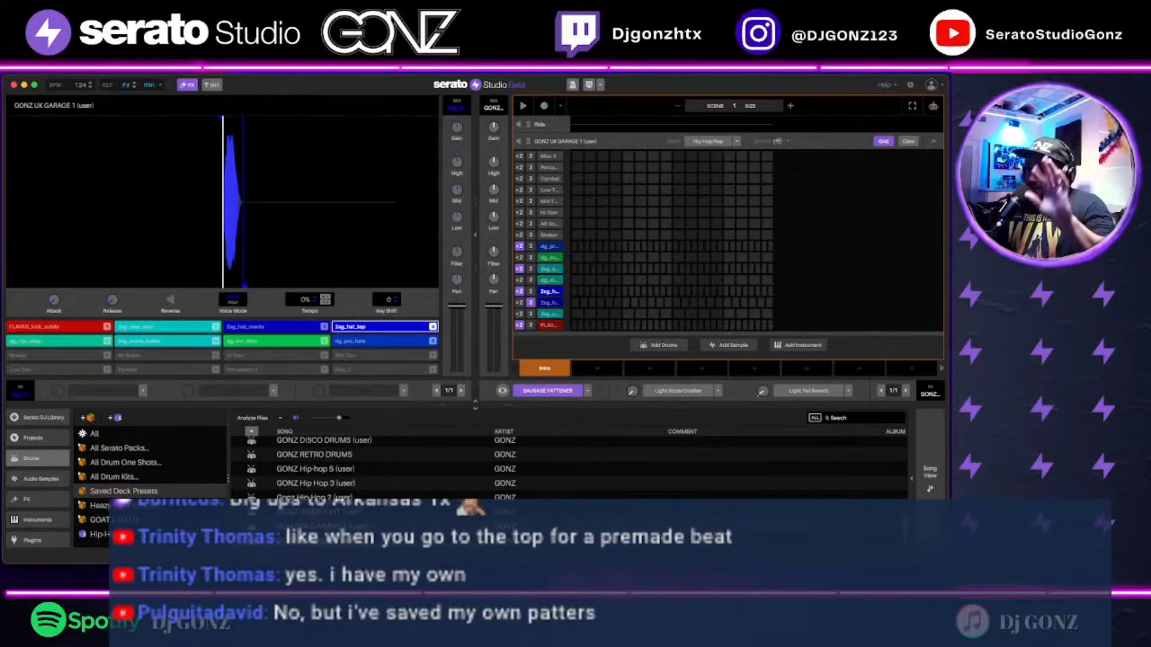
Step: Review the premade beat genres offered for the GONZ UK GARAGE 1 deck, and collapse and reopen its step sequencer
left_click(737, 141)
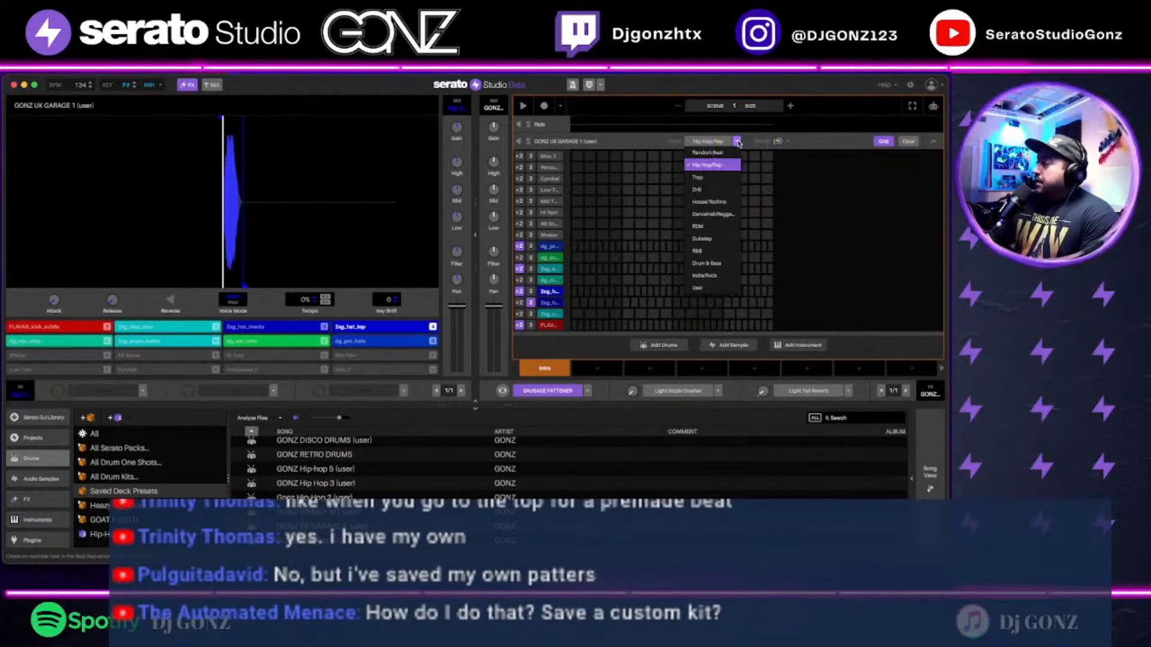
left_click(592, 258)
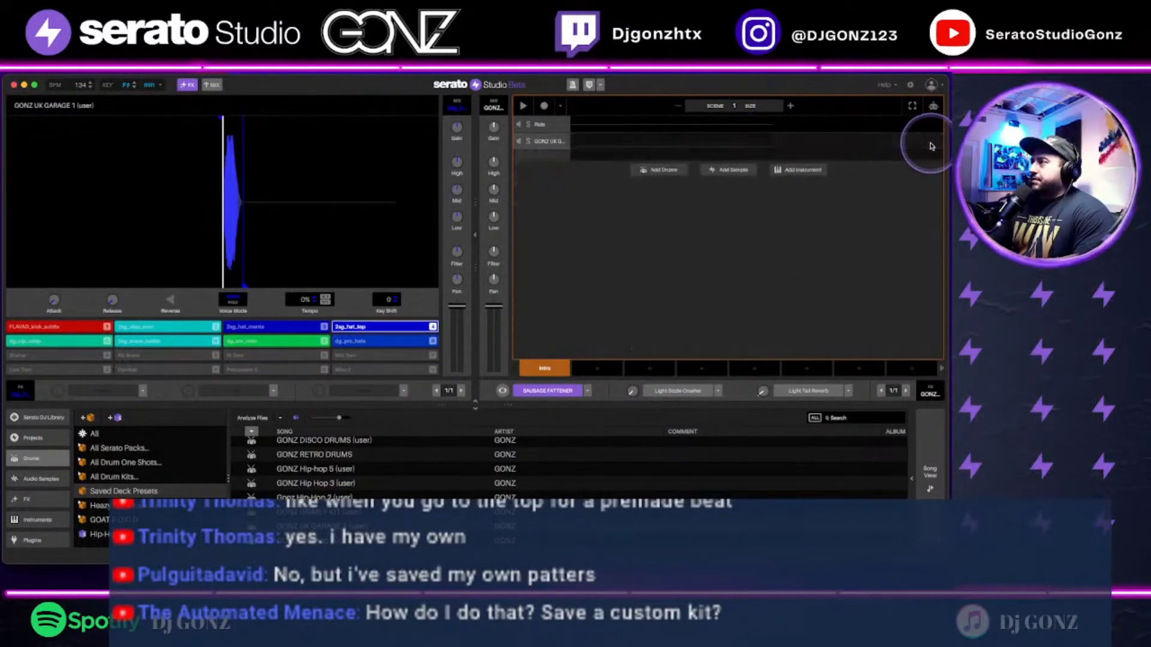
left_click(591, 142)
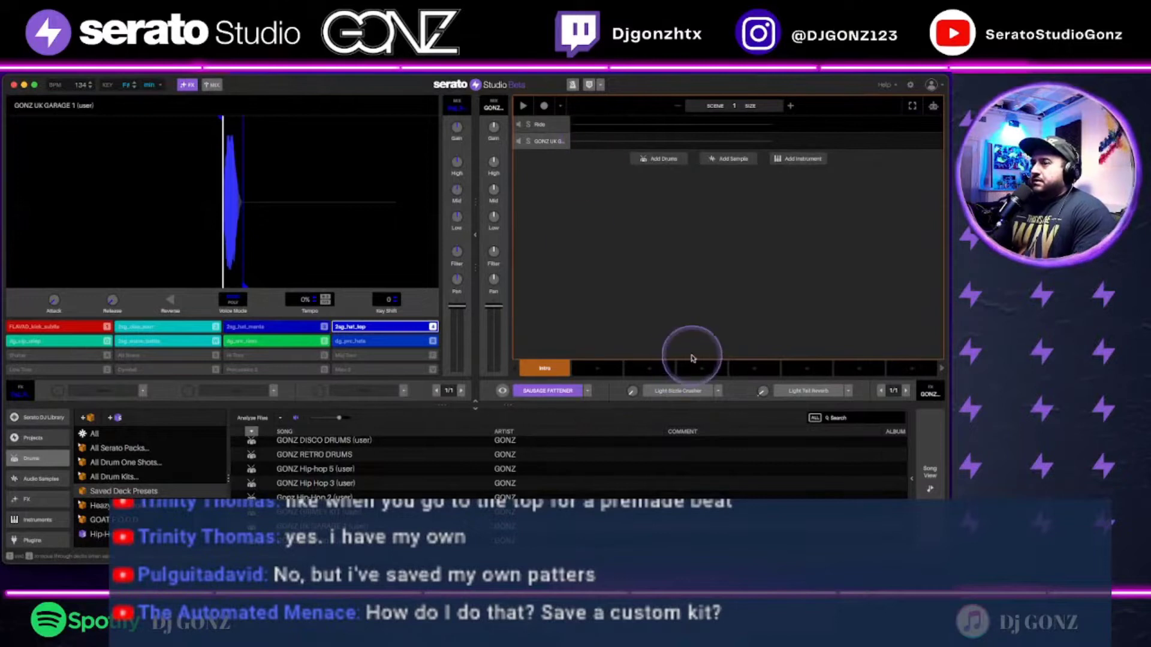
Step: Search the full Serato DJ Library for "mj cole" samples
left_click(122, 448)
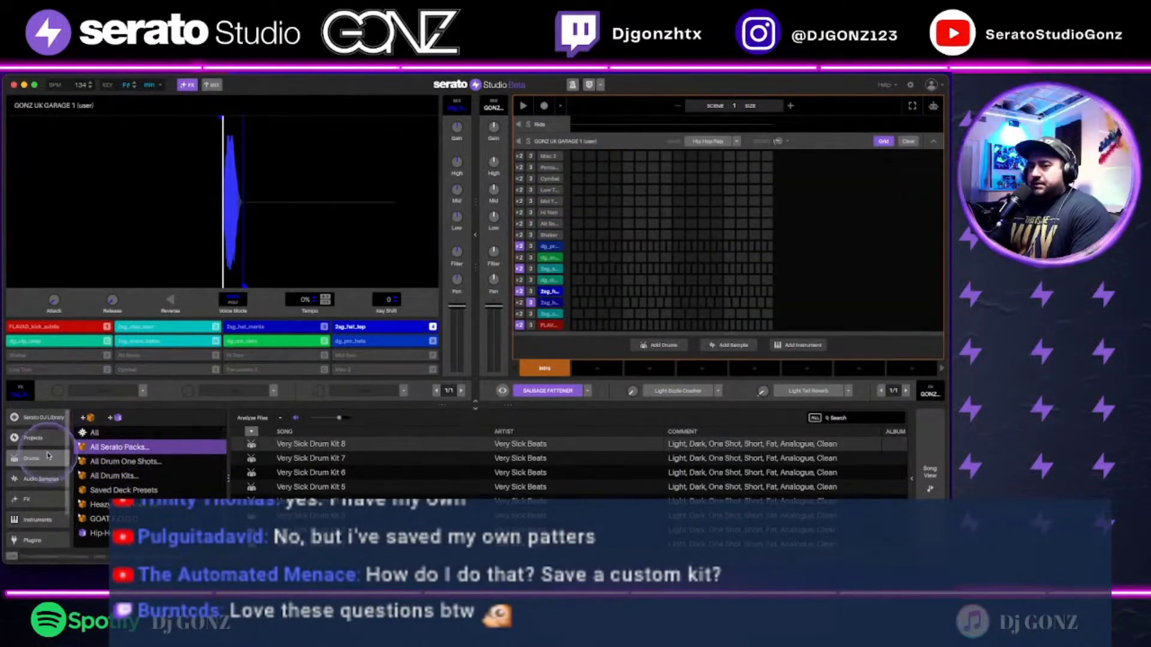
left_click(51, 418)
left_click(852, 417)
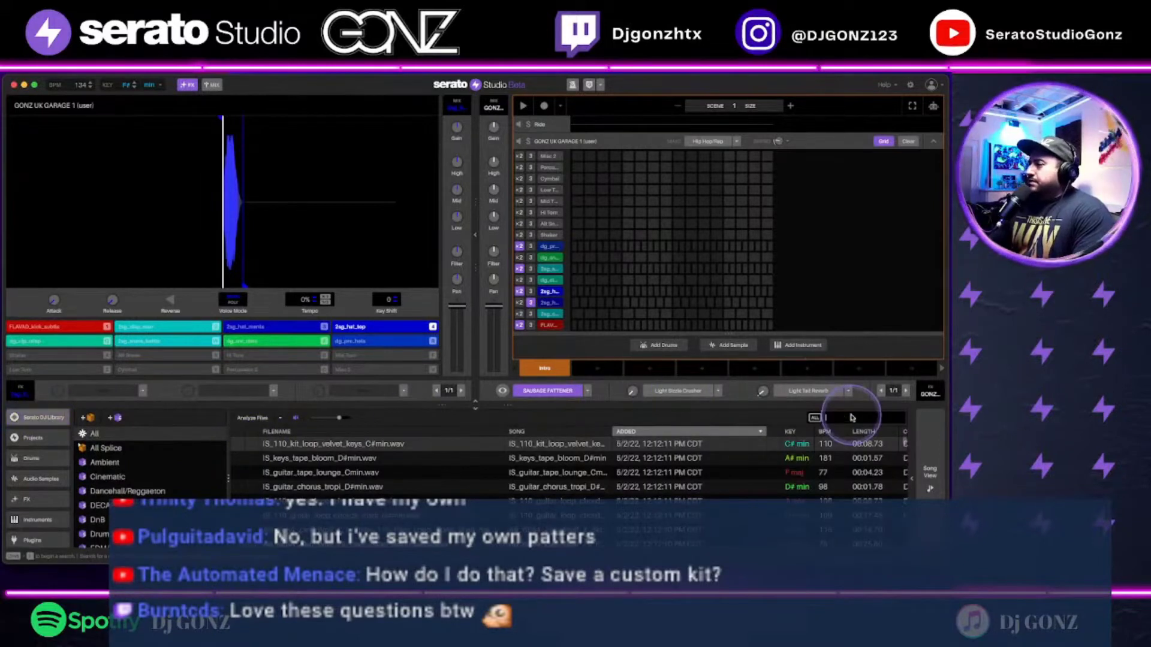
type("mj cole")
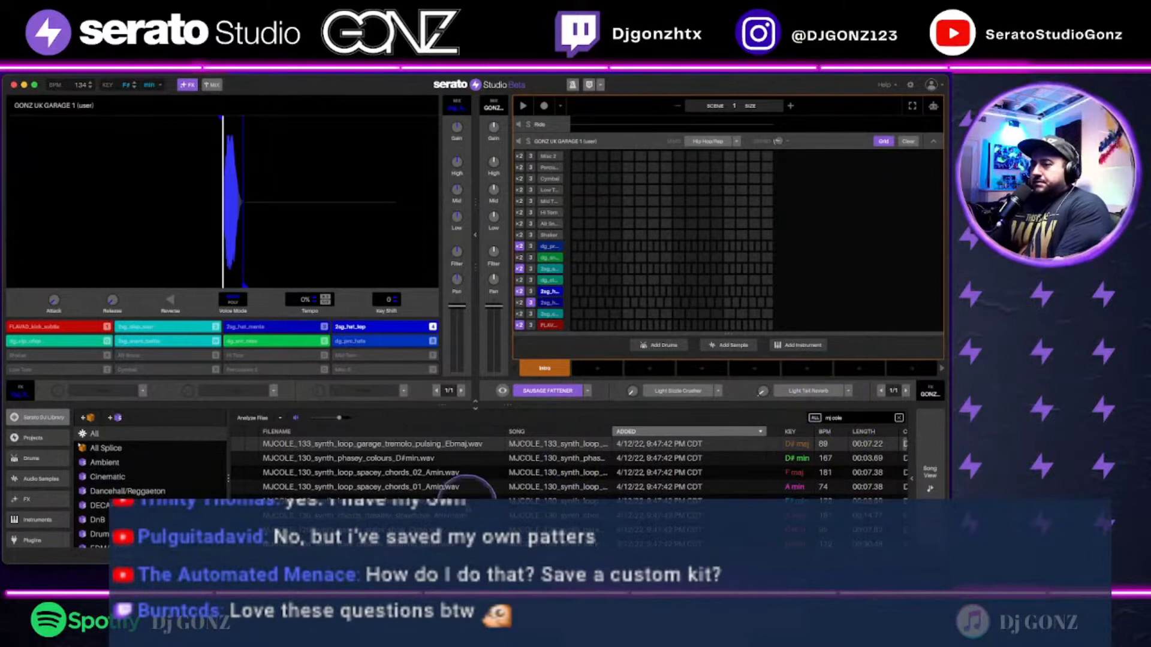
Step: Load MJCOLE_percussion_shaker_soft.wav onto the empty Shaker pad of the GONZ UK GARAGE 1 kit
scroll(456, 477, "down", 3)
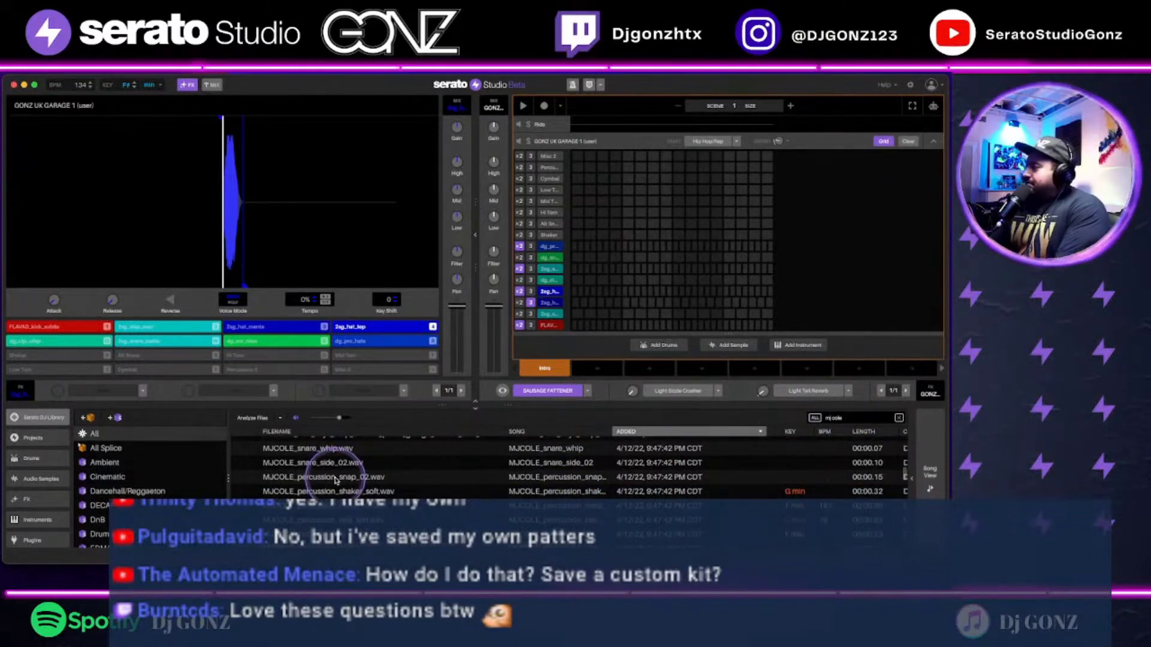
scroll(336, 479, "down", 2)
scroll(336, 479, "up", 2)
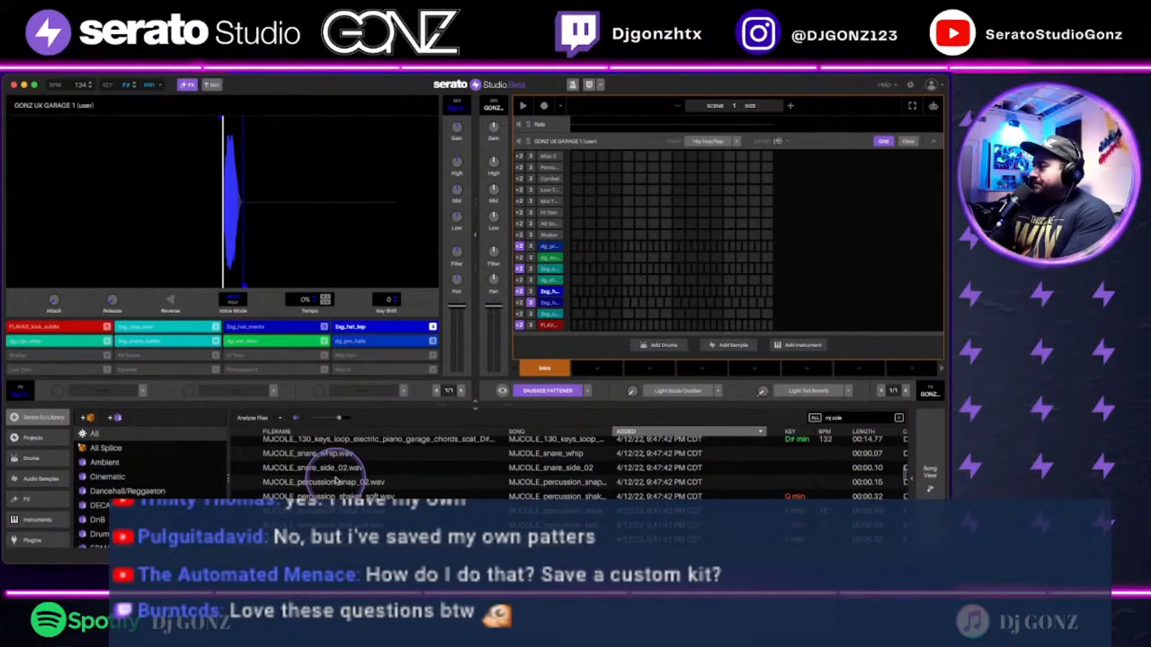
left_click(336, 482)
left_click_drag(336, 496, 62, 355)
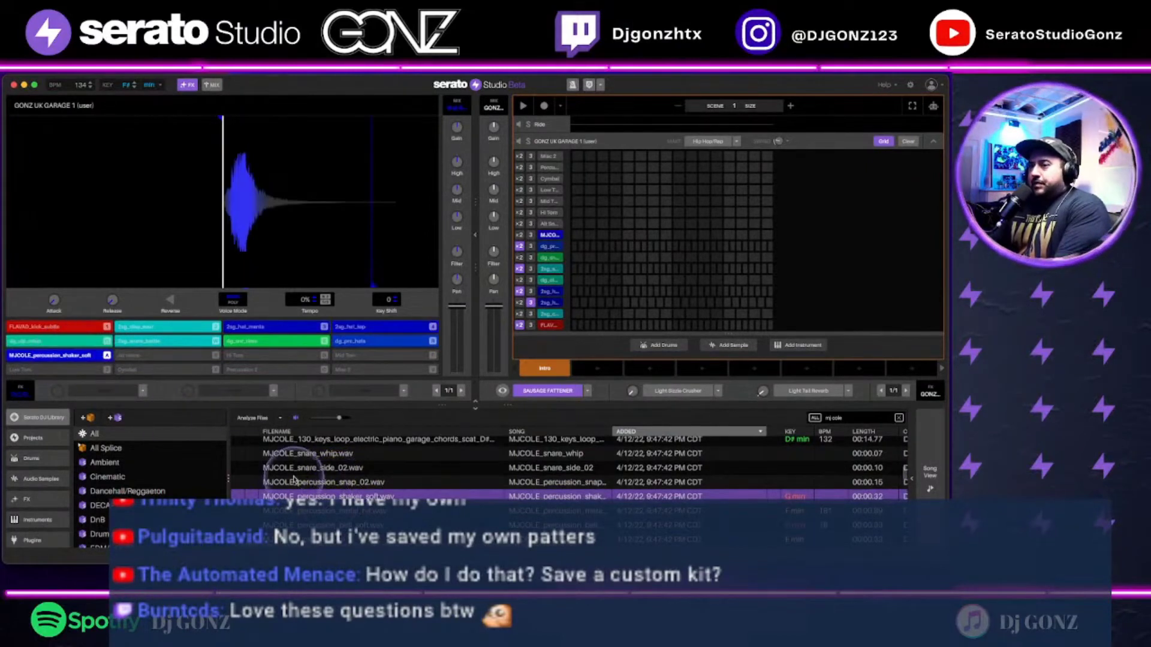
Step: Load MJCOLE_percussion_snap_02, MJCOLE_hihat_bright_04 and MJCOLE_hihat_bright_08 onto the three empty pads following the shaker
left_click(318, 482)
left_click_drag(318, 483, 155, 355)
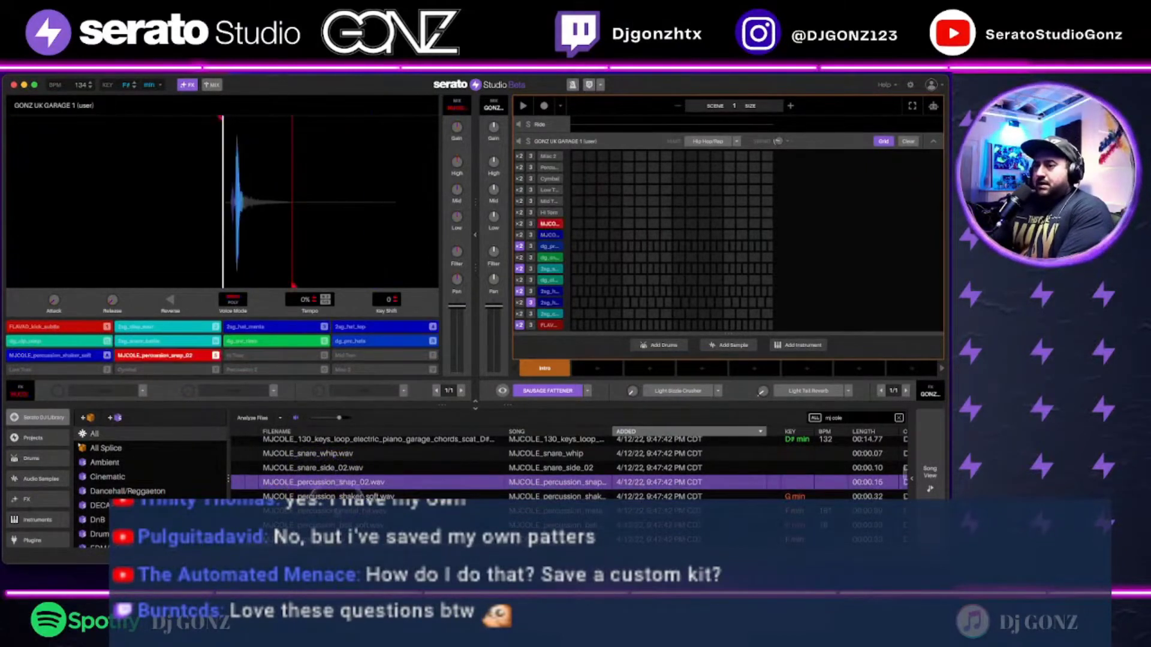
scroll(335, 491, "down", 4)
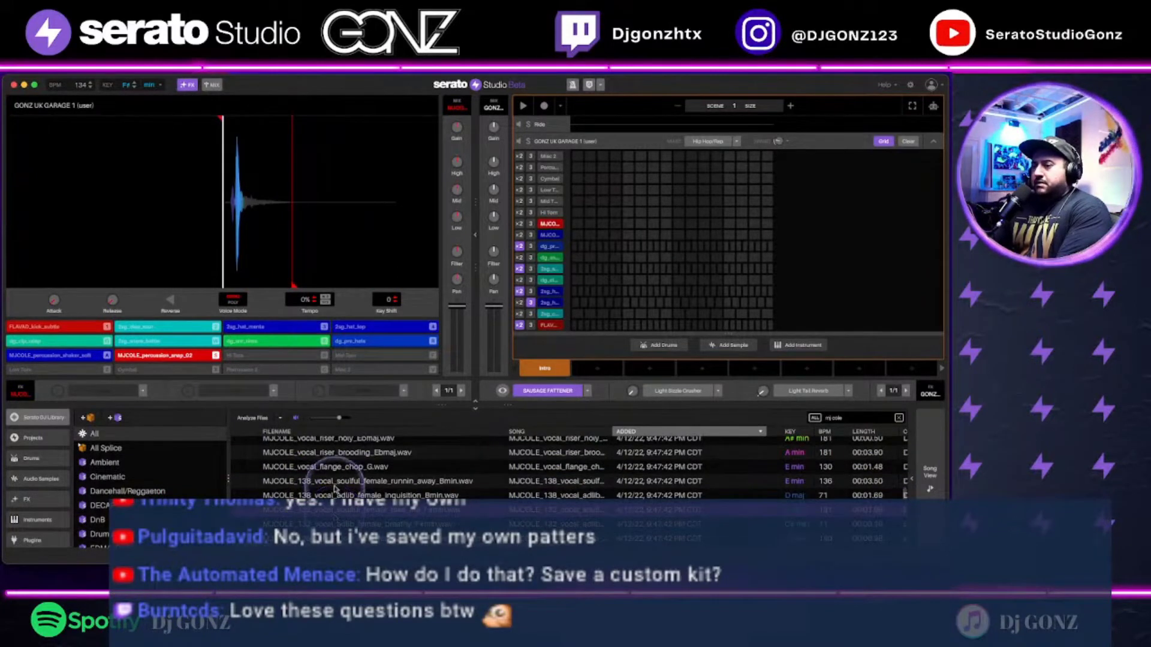
left_click(334, 492)
left_click_drag(334, 493, 384, 355)
scroll(356, 480, "down", 3)
scroll(356, 495, "down", 5)
scroll(357, 495, "down", 5)
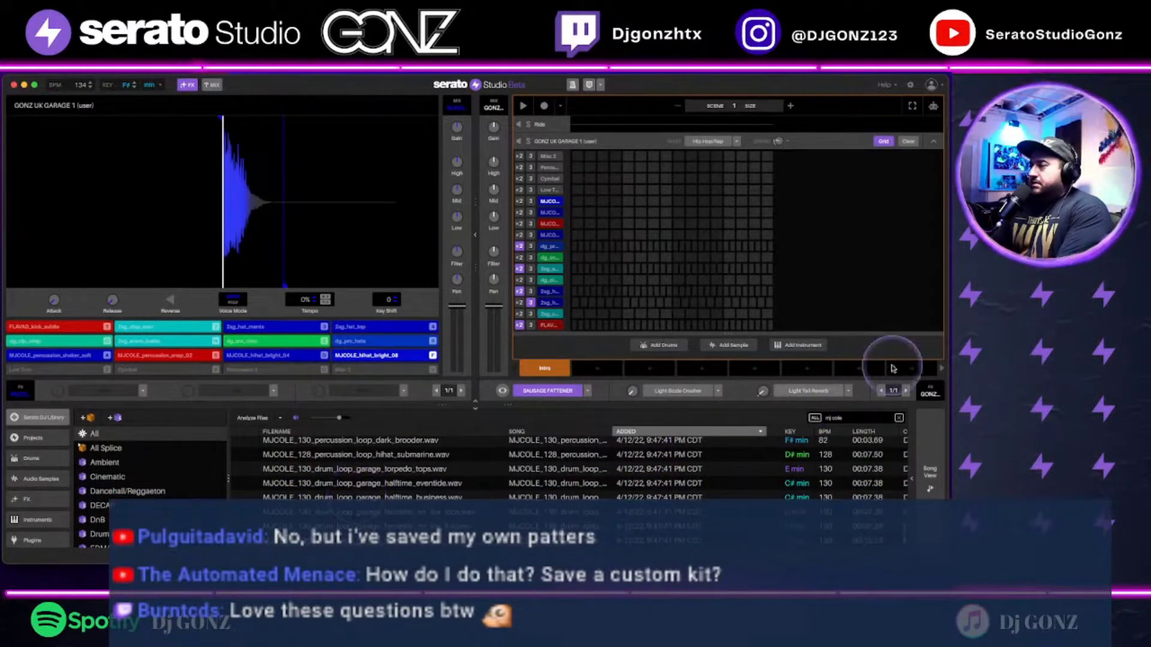
Step: Search the library for "uk kick" and load 2sg_kick_tight and 2sga_kick_galdem onto the first two pads of the empty last row
type("uk")
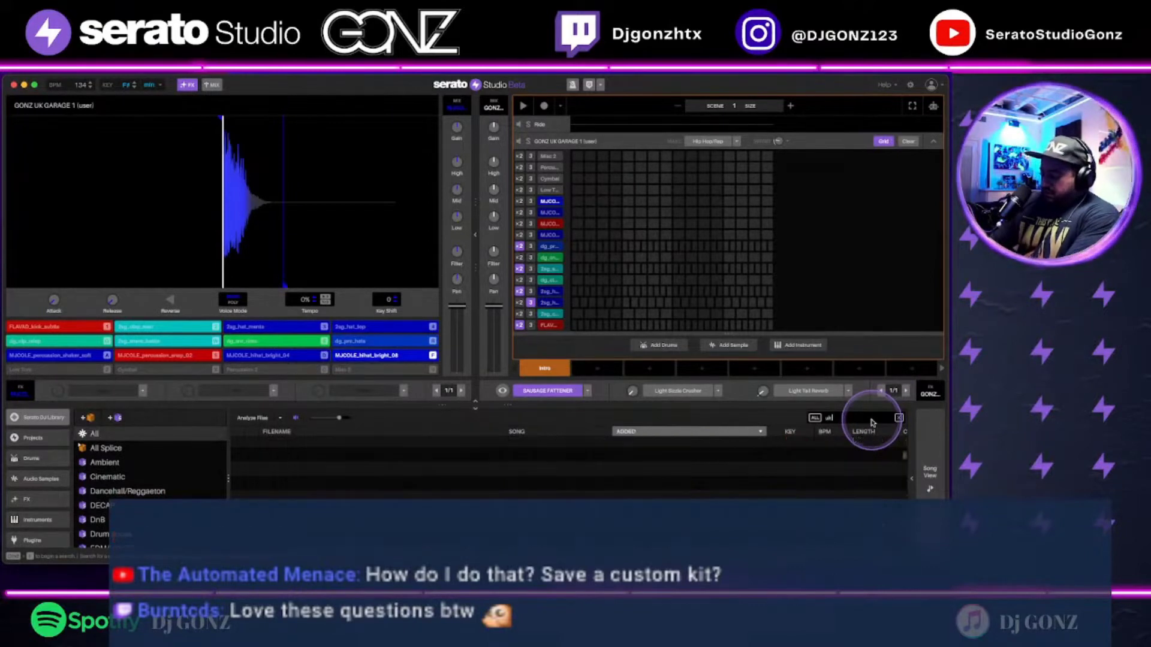
type(" kick")
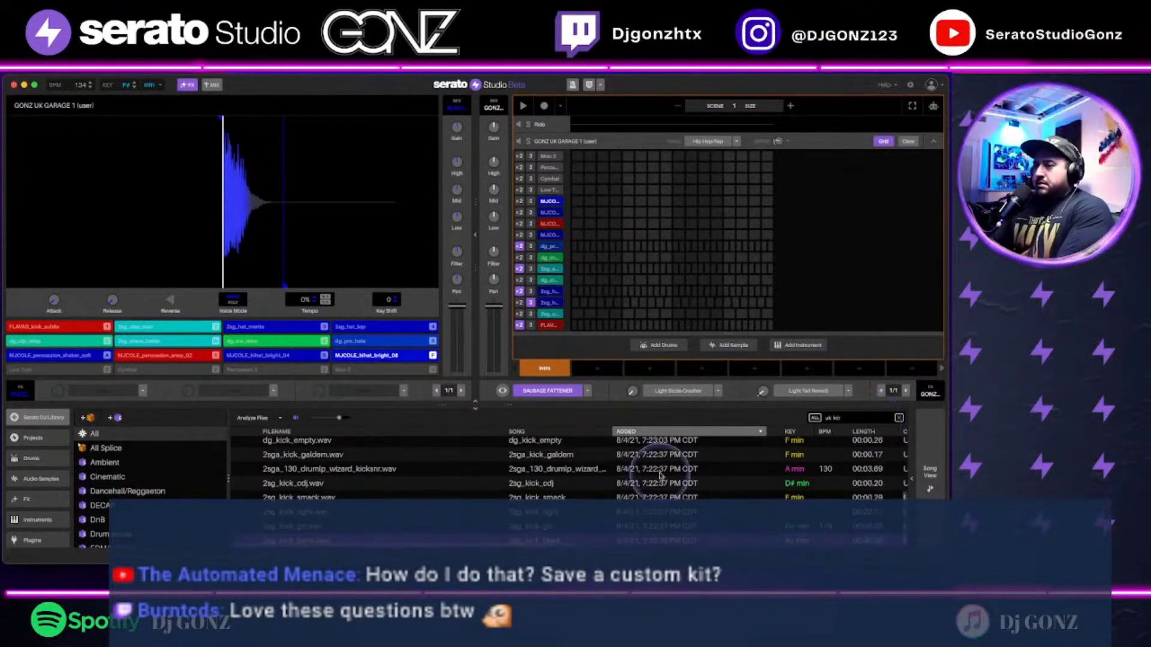
left_click_drag(392, 507, 60, 370)
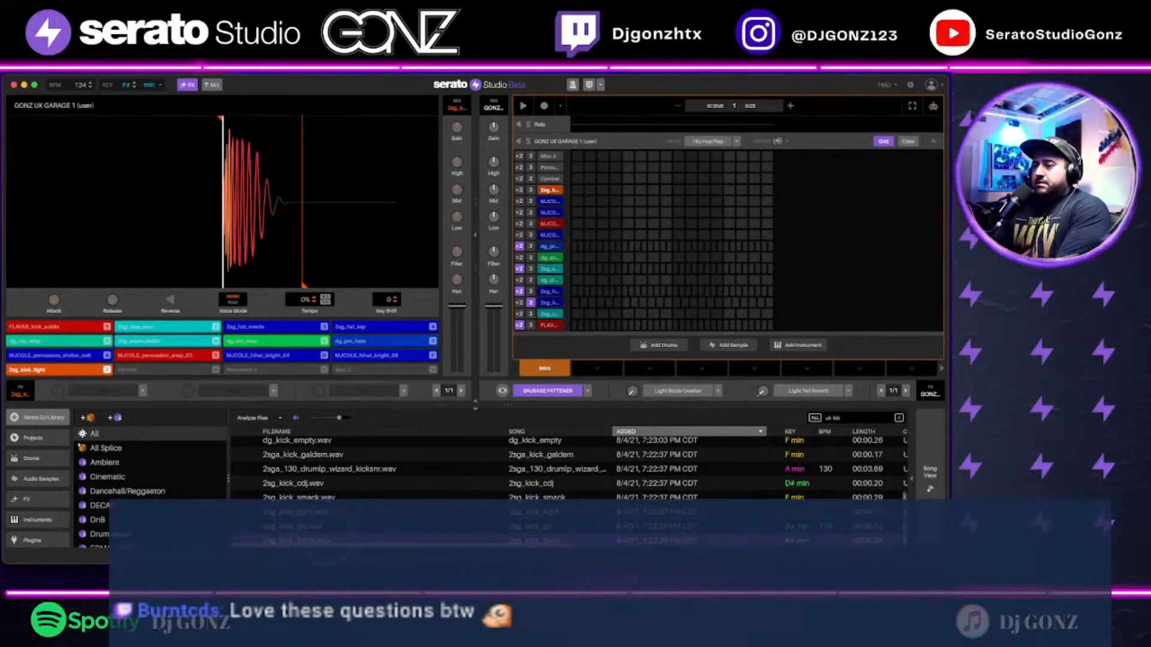
left_click_drag(299, 454, 169, 376)
Step: Search the library for "uk snare" samples
left_click(851, 420)
type("uk kick")
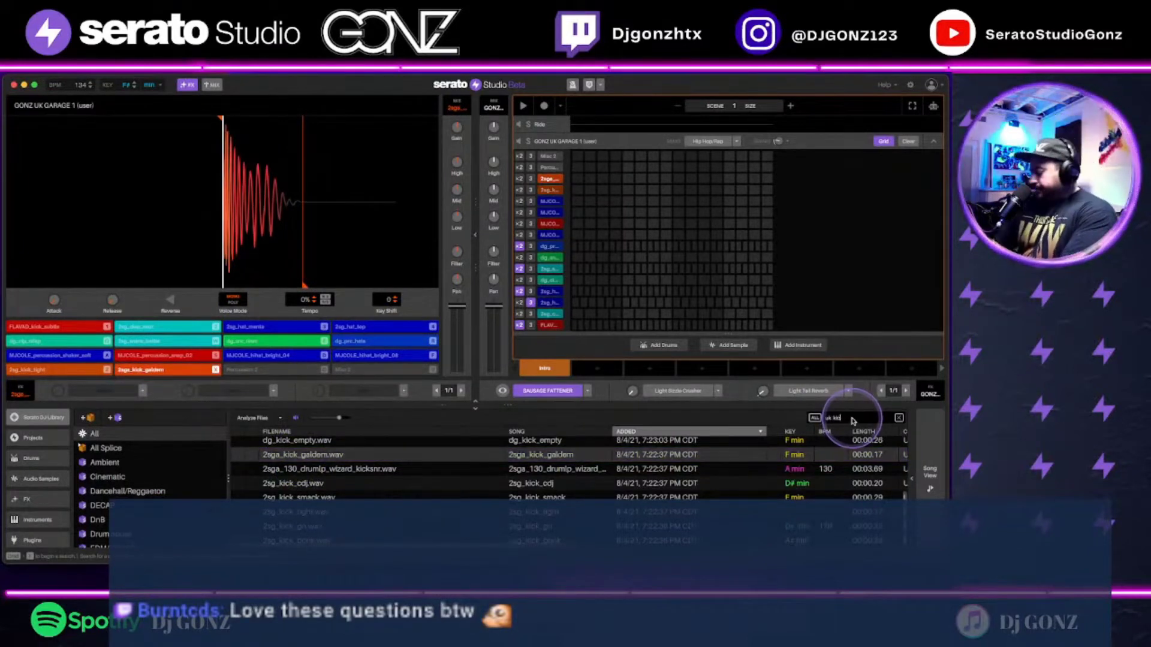
key("BackSpace")
key("BackSpace")
key("BackSpace")
key("BackSpace")
type("sn")
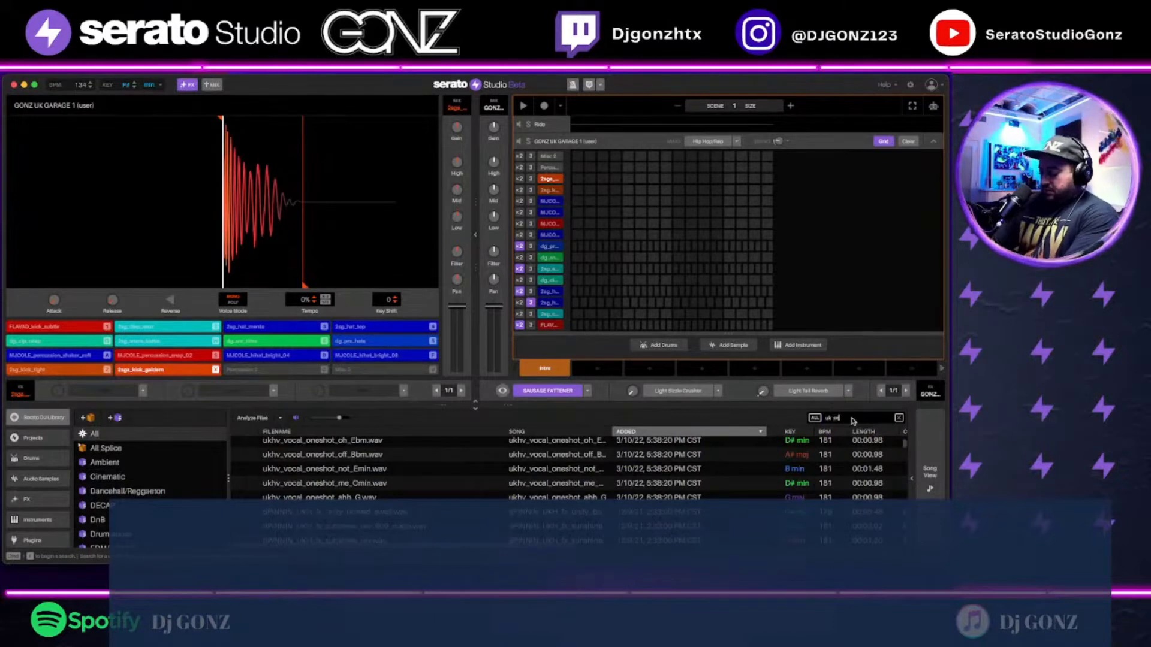
type("are")
Step: Load 2sg_snare_bias and 2sg_snare_gold onto the last two empty pads of the kit
left_click(479, 484)
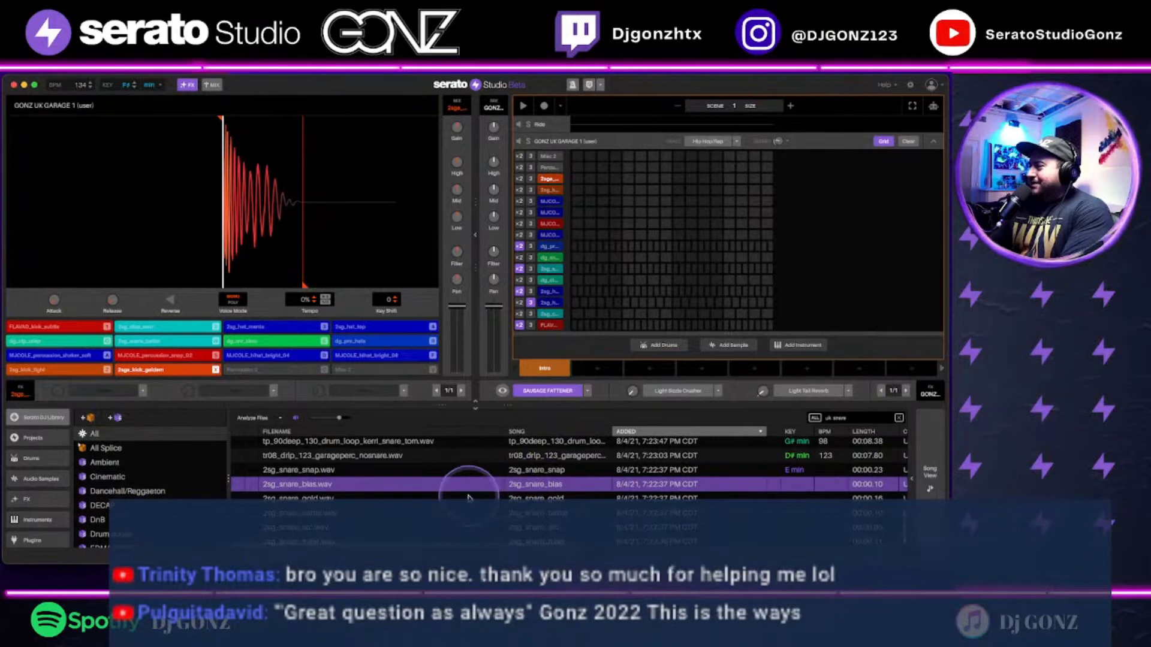
left_click_drag(351, 491, 276, 372)
left_click(348, 498)
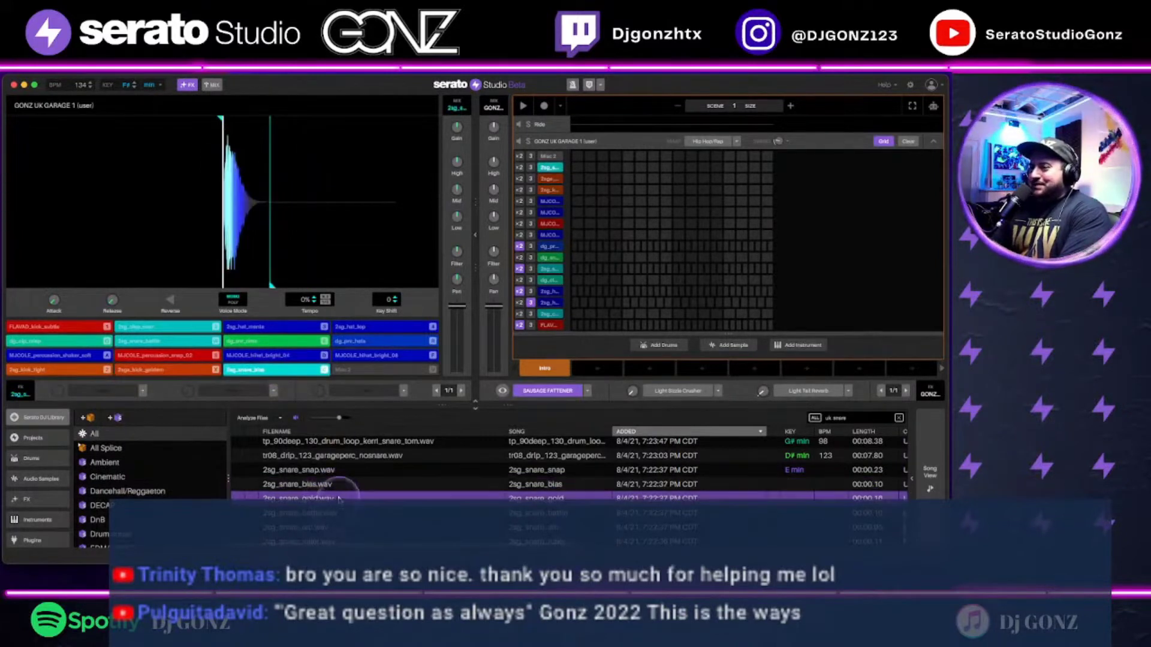
left_click_drag(319, 498, 383, 370)
scroll(437, 537, "down", 1)
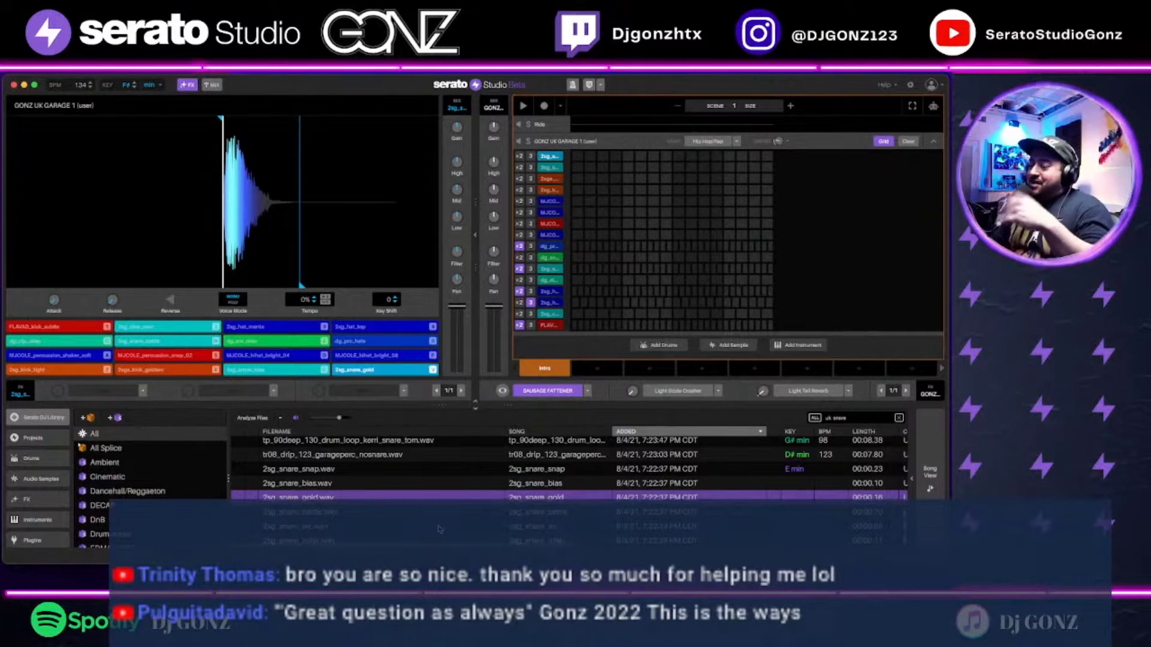
left_click(521, 485)
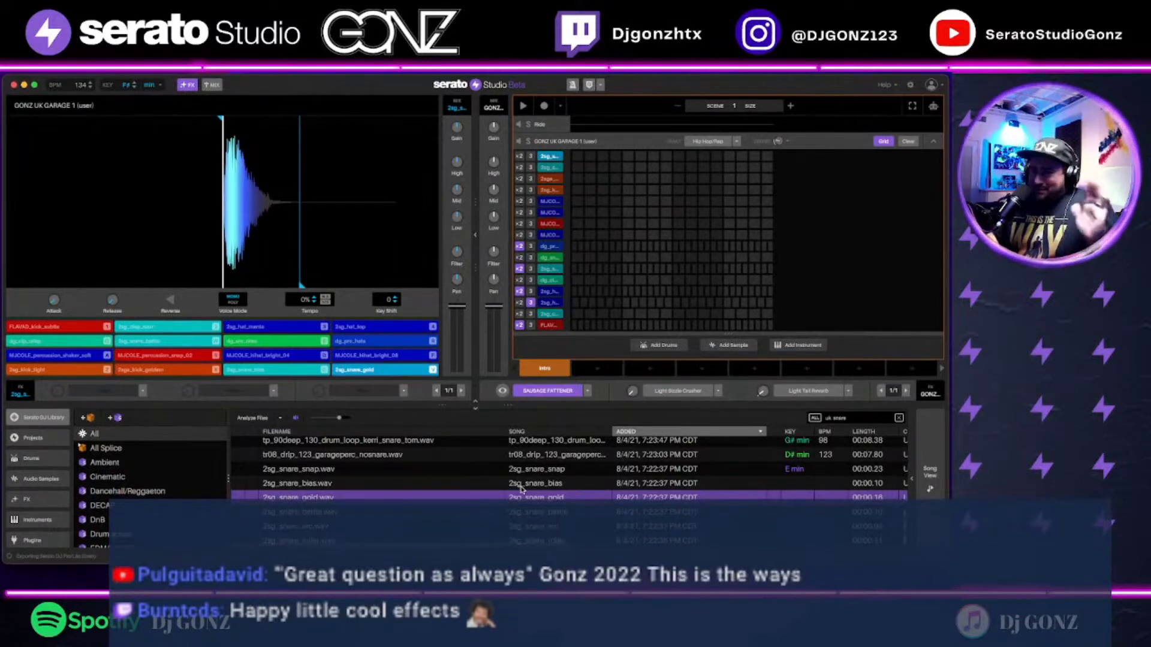
left_click(538, 478)
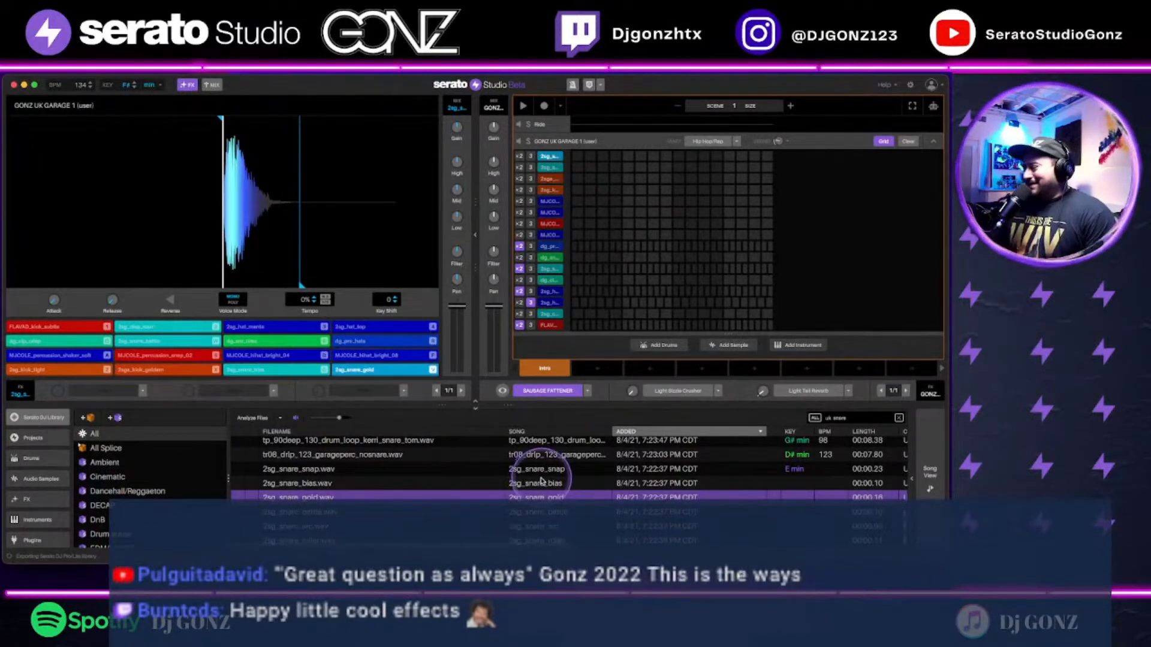
scroll(575, 485, "up", 5)
scroll(587, 507, "down", 5)
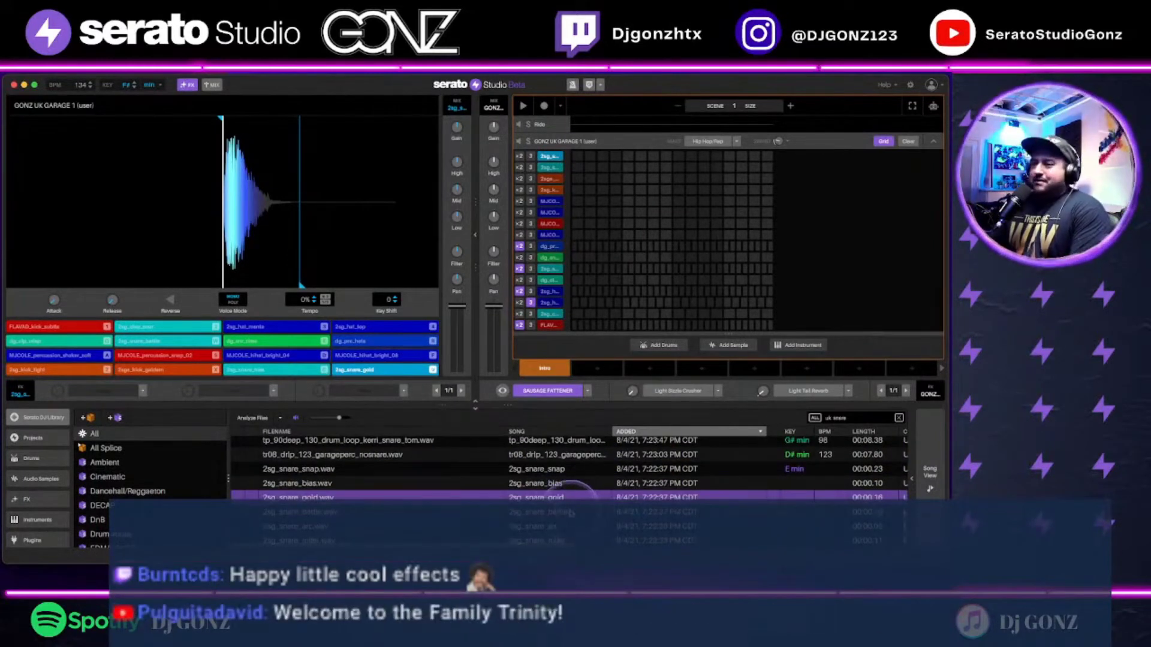
left_click(115, 350)
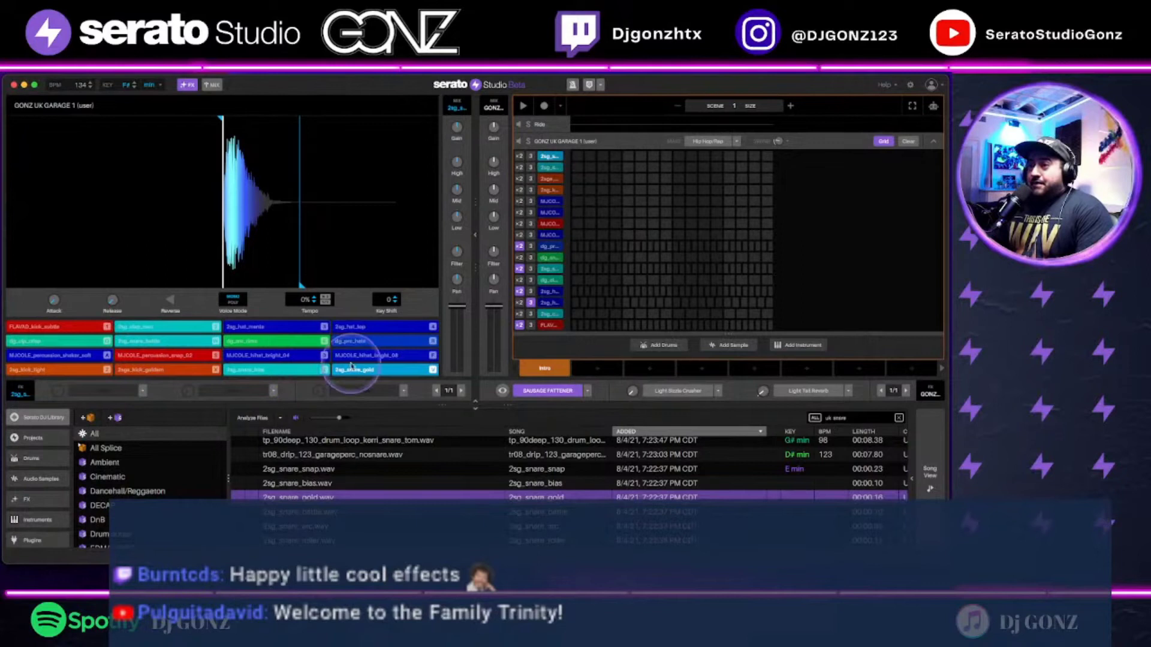
left_click(393, 365)
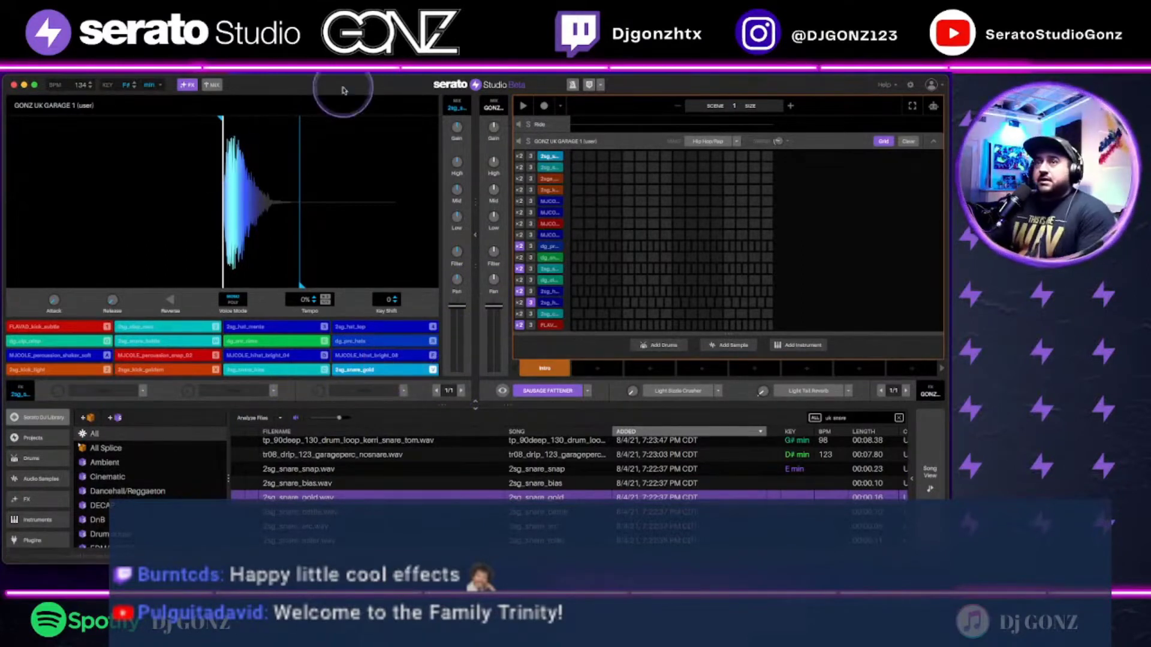
left_click_drag(349, 88, 351, 90)
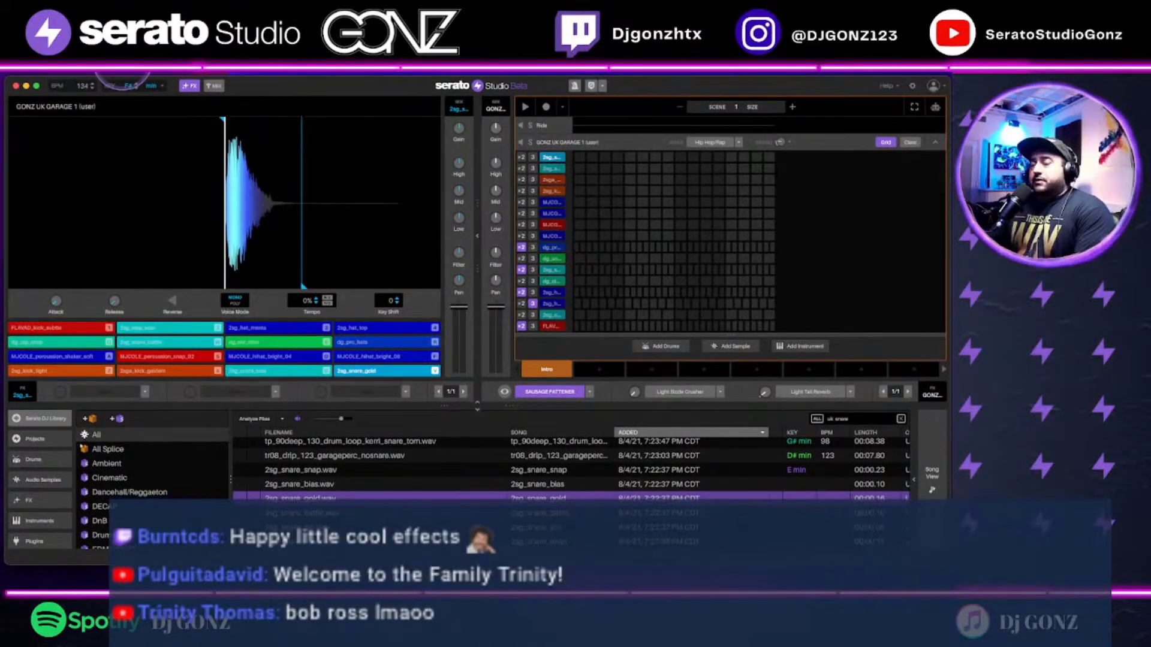
Step: Save the customised 16-pad kit as a deck preset and locate it among the Saved Deck Presets
left_click(121, 59)
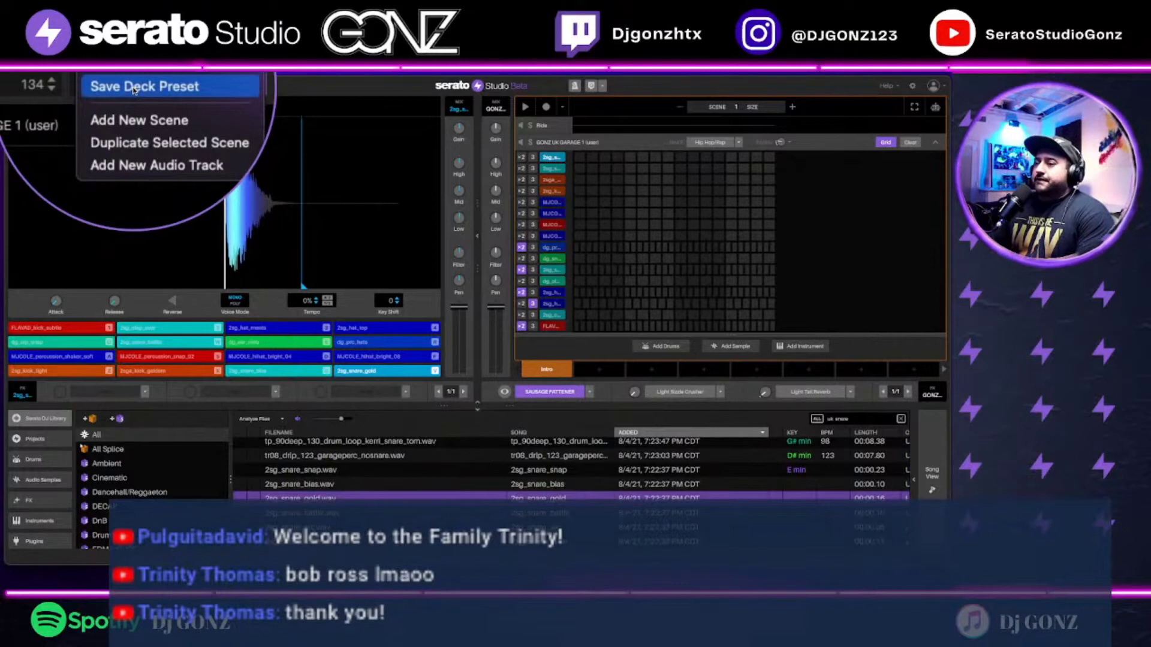
left_click(134, 88)
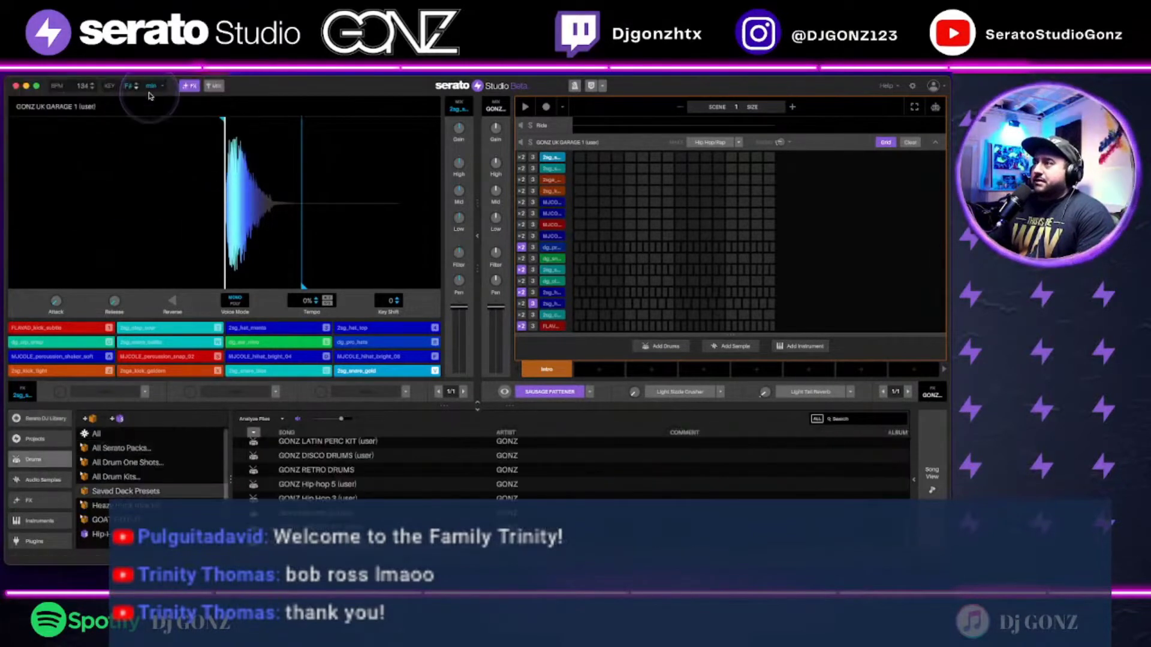
scroll(378, 444, "down", 1)
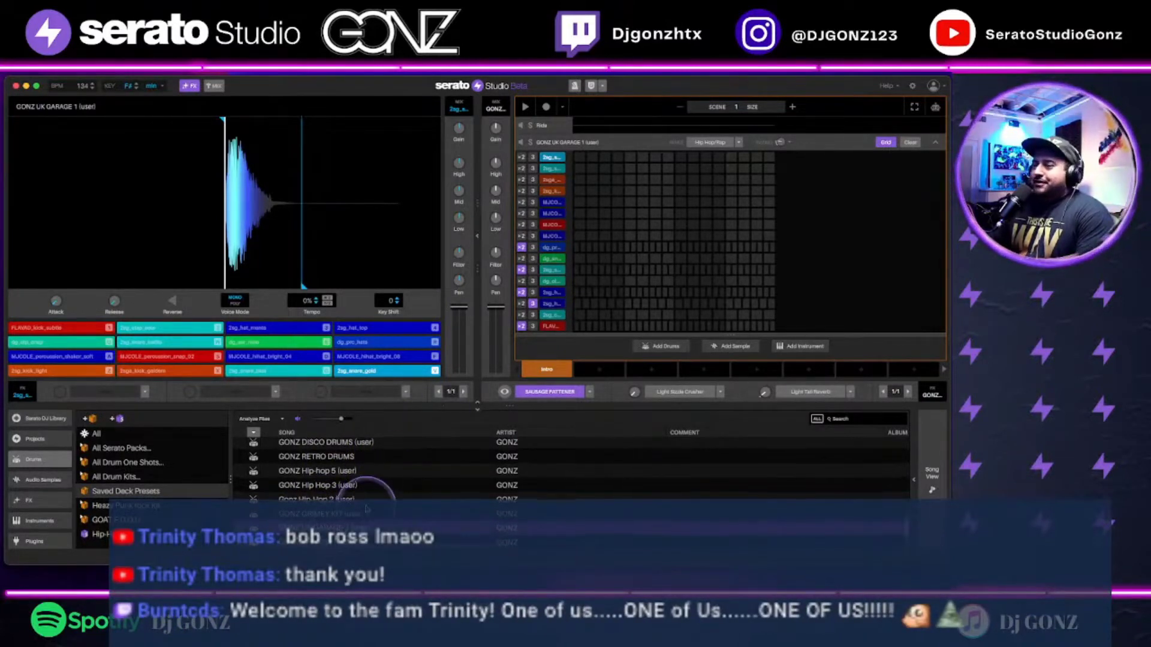
scroll(367, 510, "up", 5)
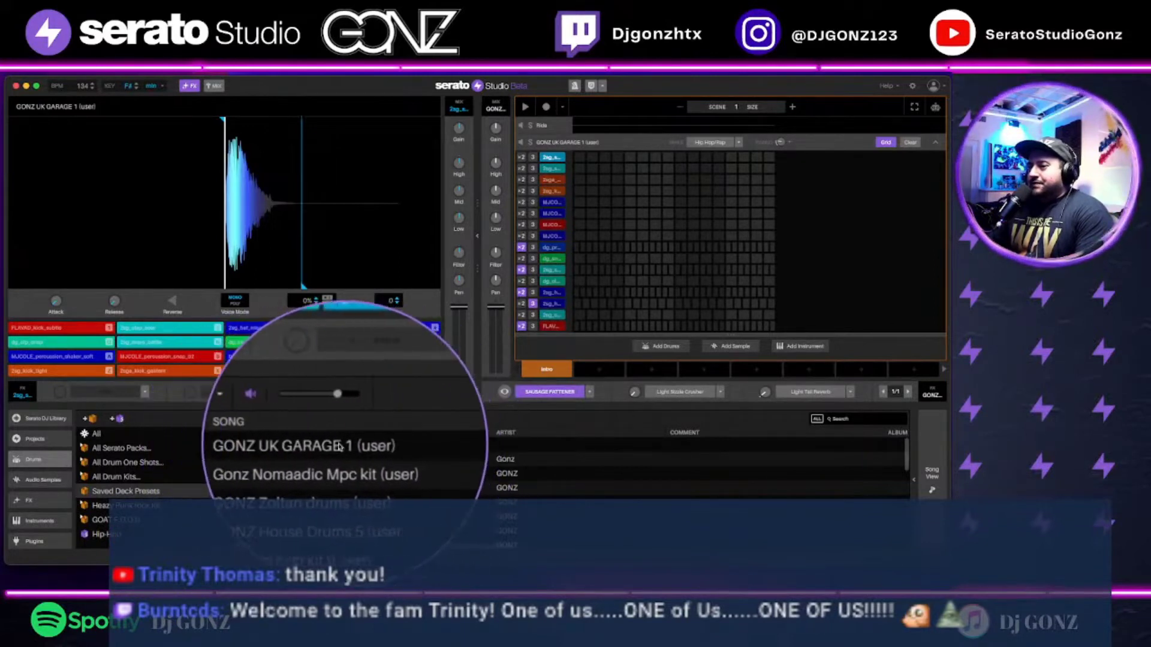
Step: Rename the saved GONZ UK GARAGE 1 (user) preset as GONZ UK GARAGE 116 sounds (user)
left_click(491, 446)
right_click(495, 444)
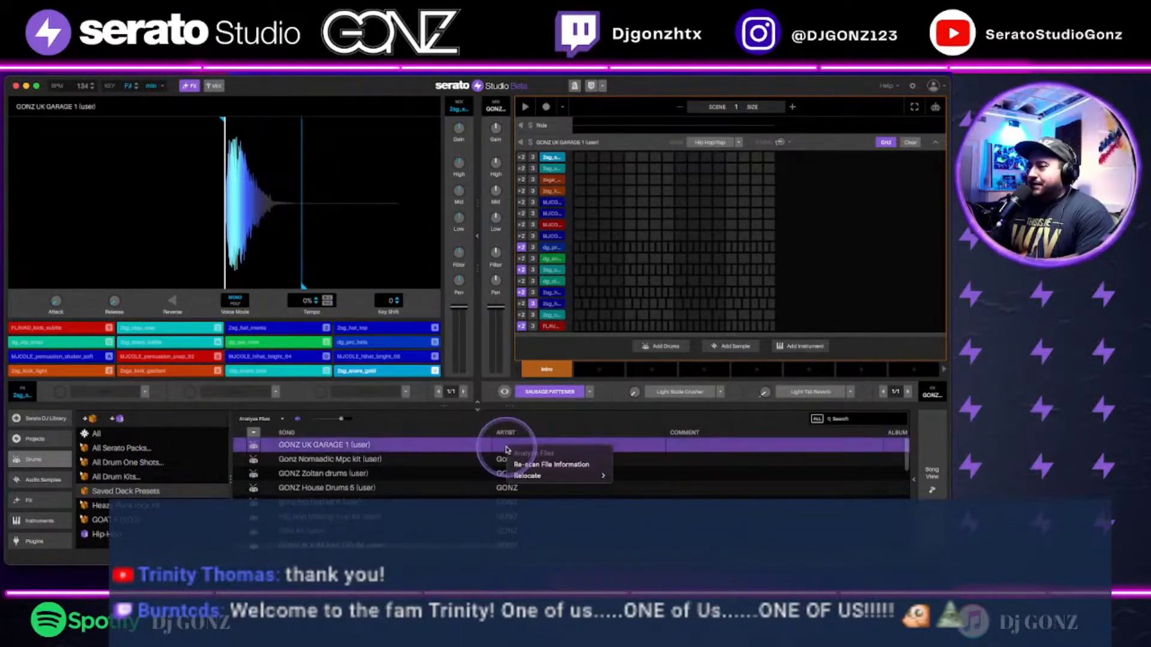
left_click(496, 446)
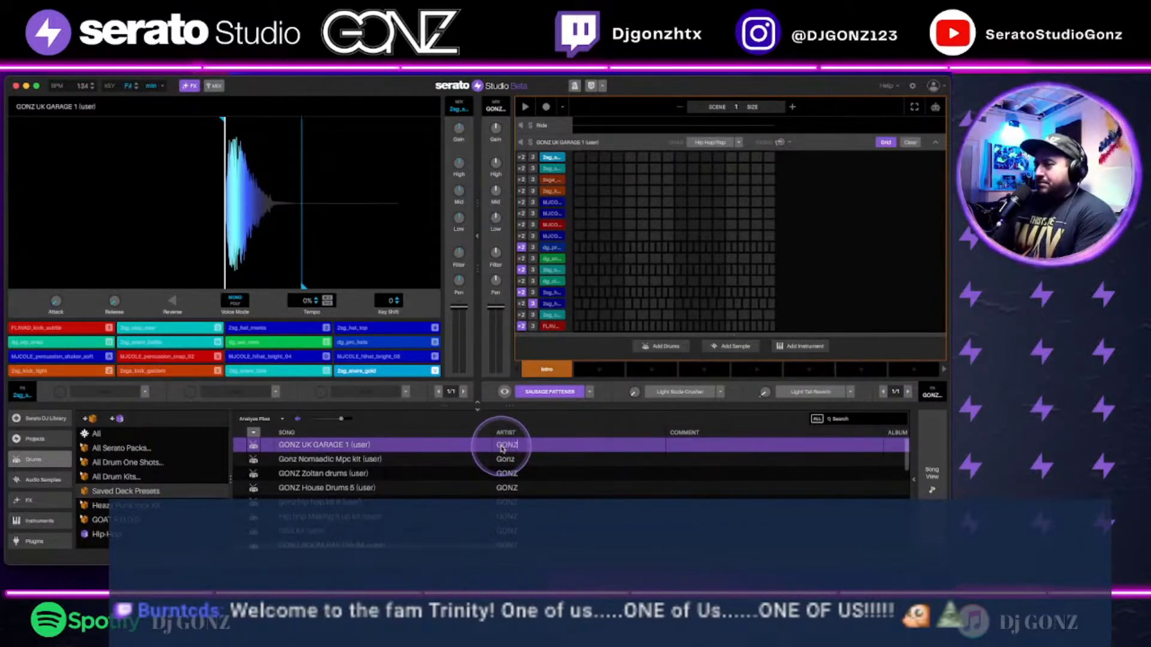
double_click(382, 446)
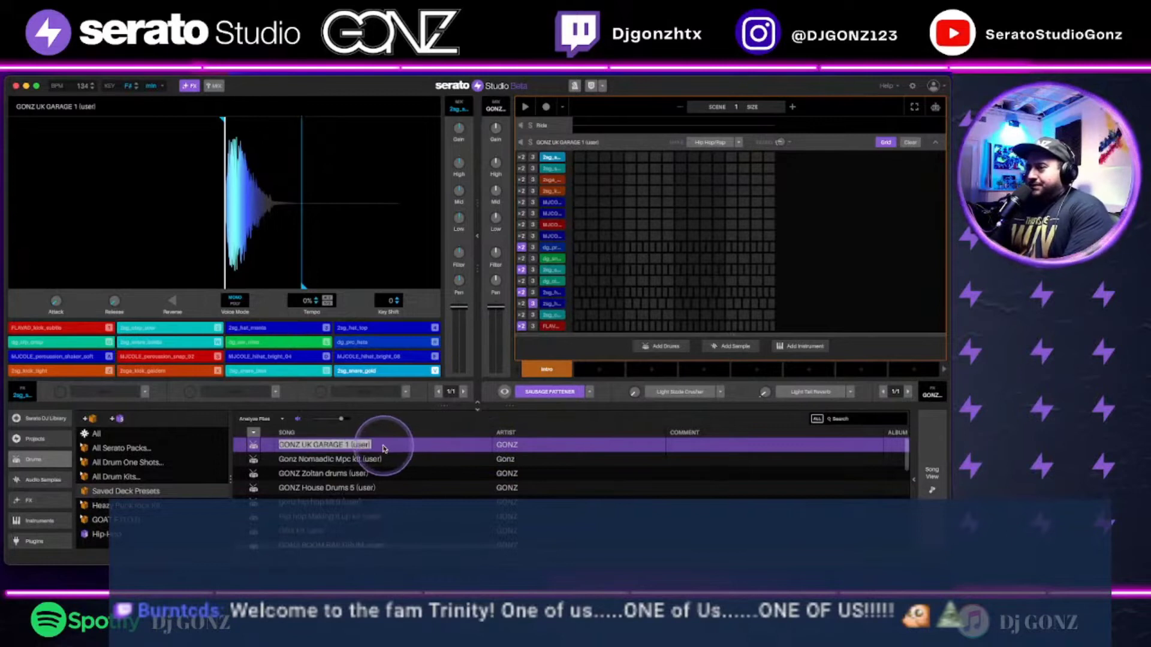
left_click(350, 447)
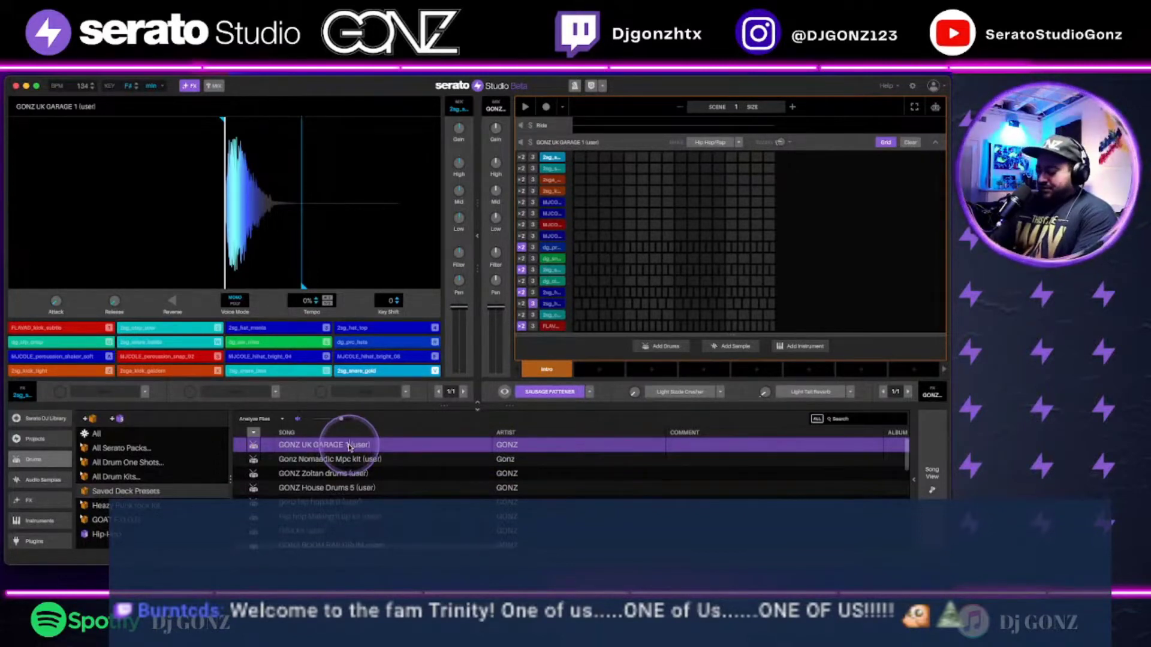
type("16 soul")
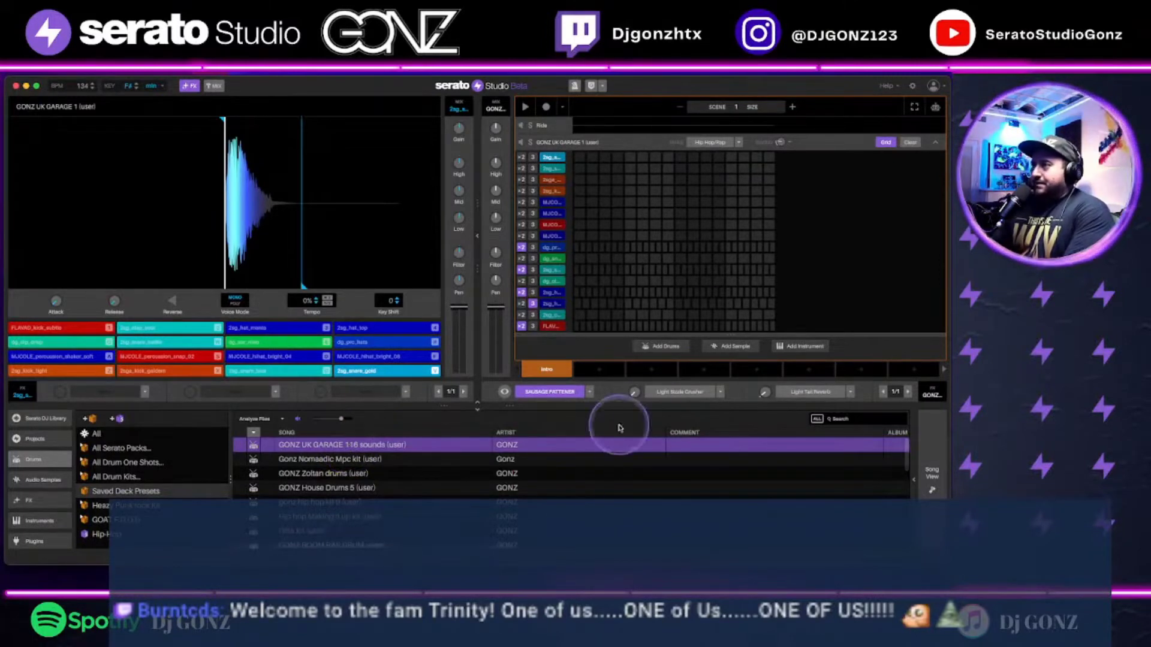
Step: Delete the GONZ UK GARAGE 1 deck from the scene and load the GONZ UK GARAGE 116 sounds preset in its place
left_click(805, 157)
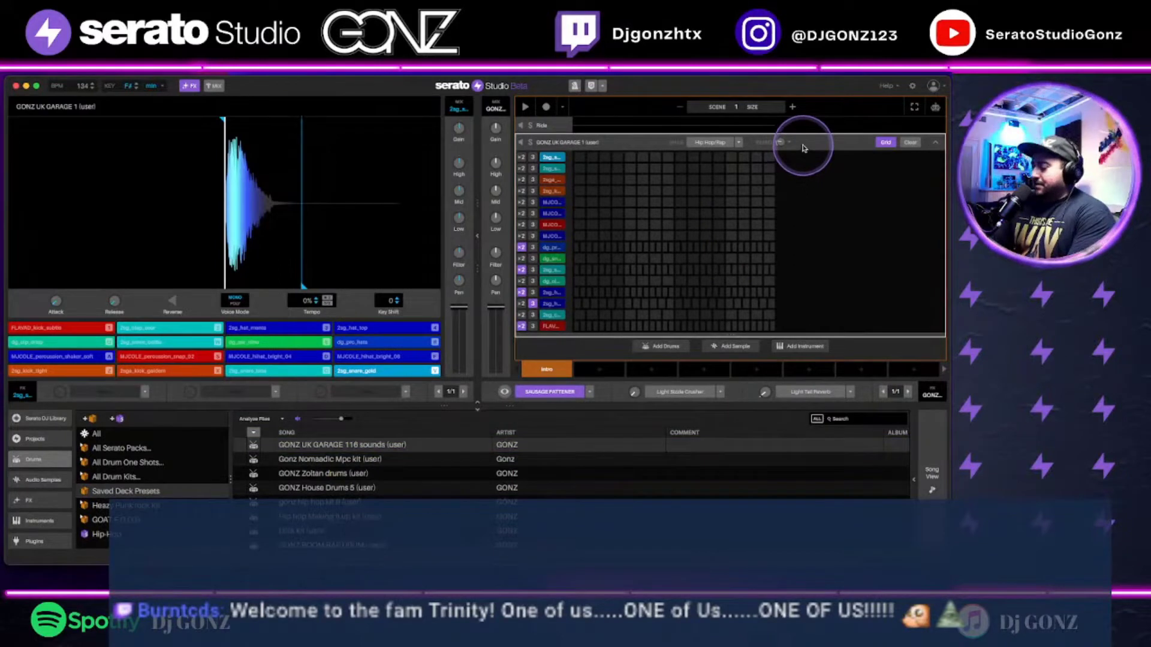
key("Delete")
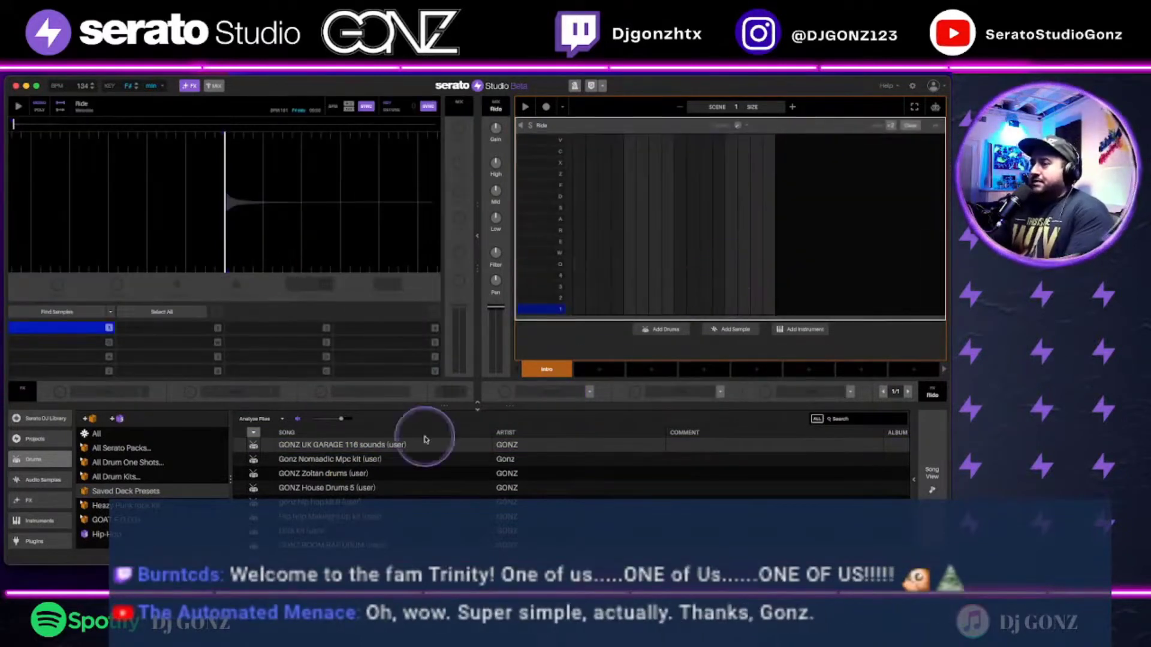
left_click(356, 447)
left_click_drag(348, 448, 563, 345)
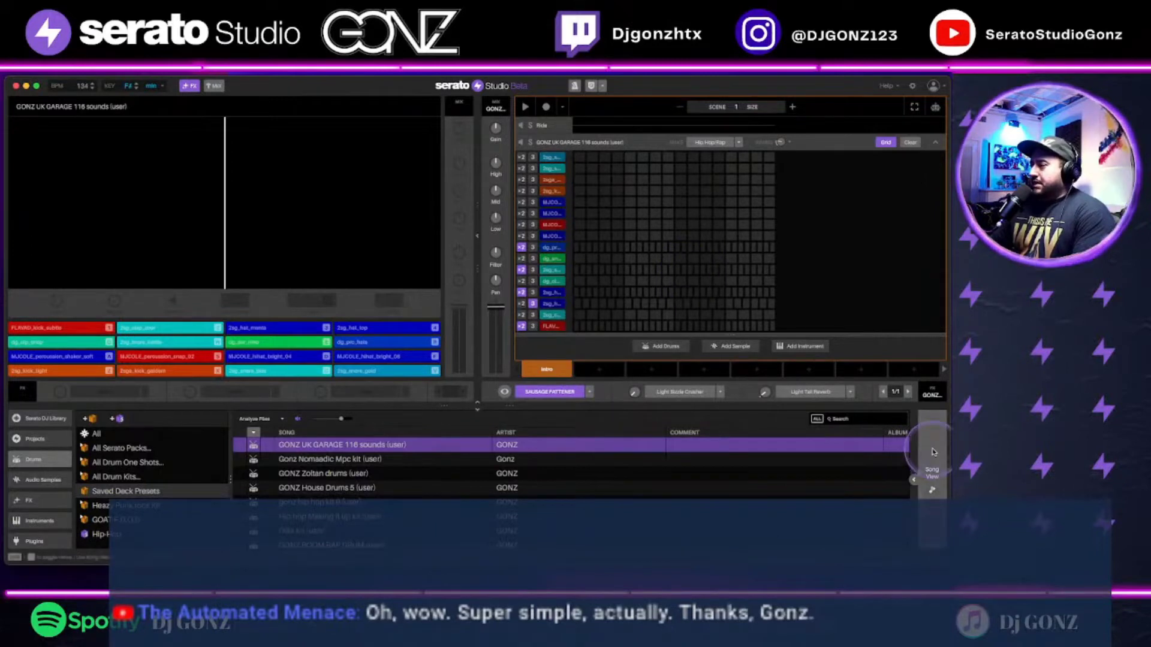
Step: Examine the audio and vocal tracks of the song arrangement and return to the scenes
left_click(932, 471)
left_click(98, 477)
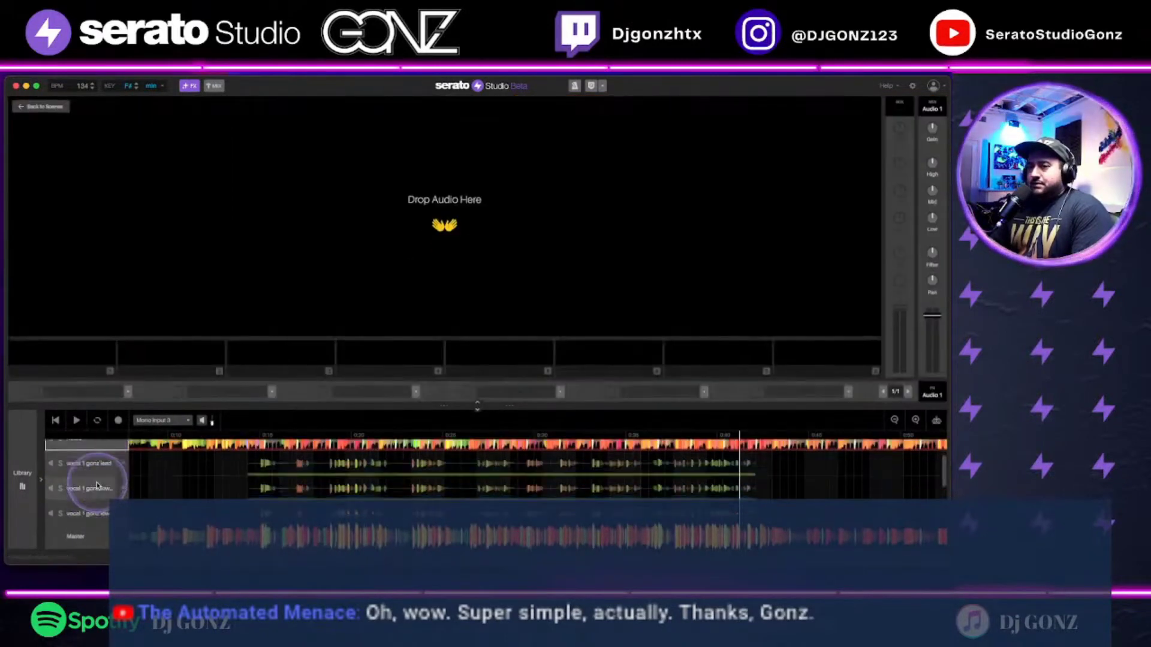
left_click(75, 494)
scroll(52, 485, "up", 3)
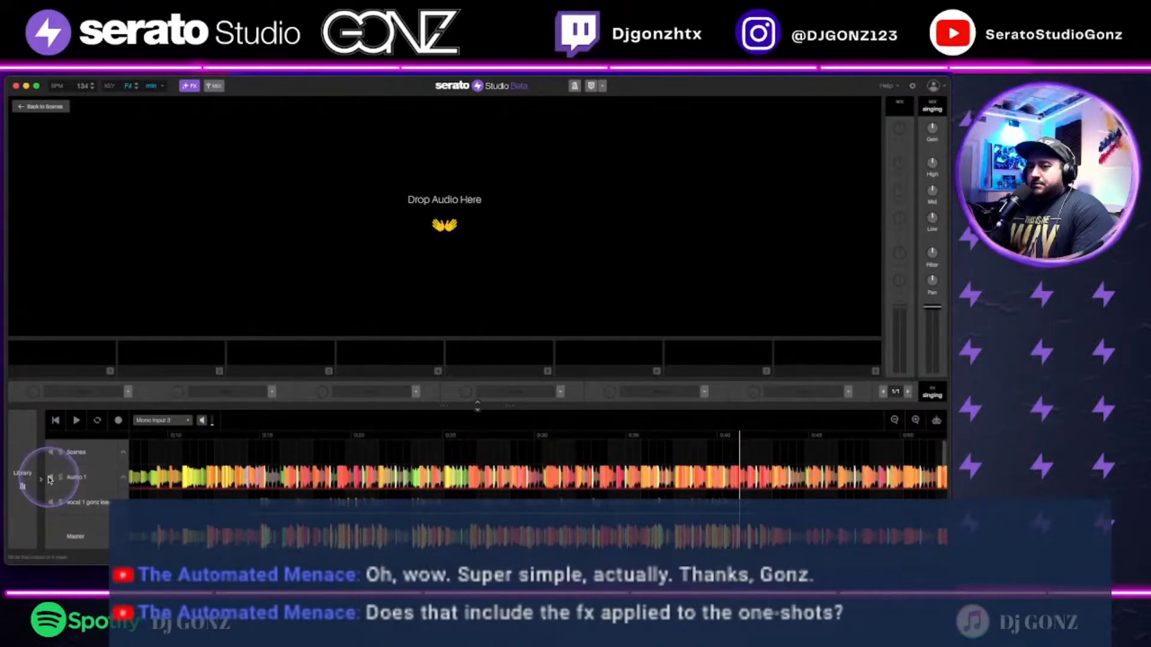
scroll(52, 502, "down", 3)
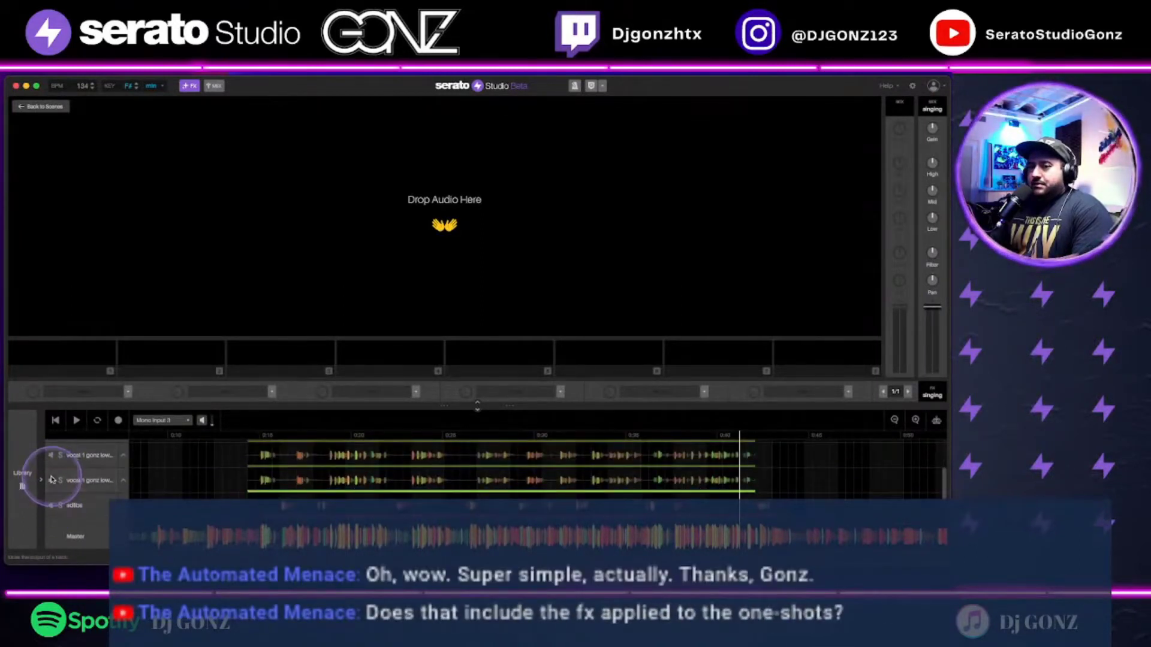
scroll(50, 458, "down", 3)
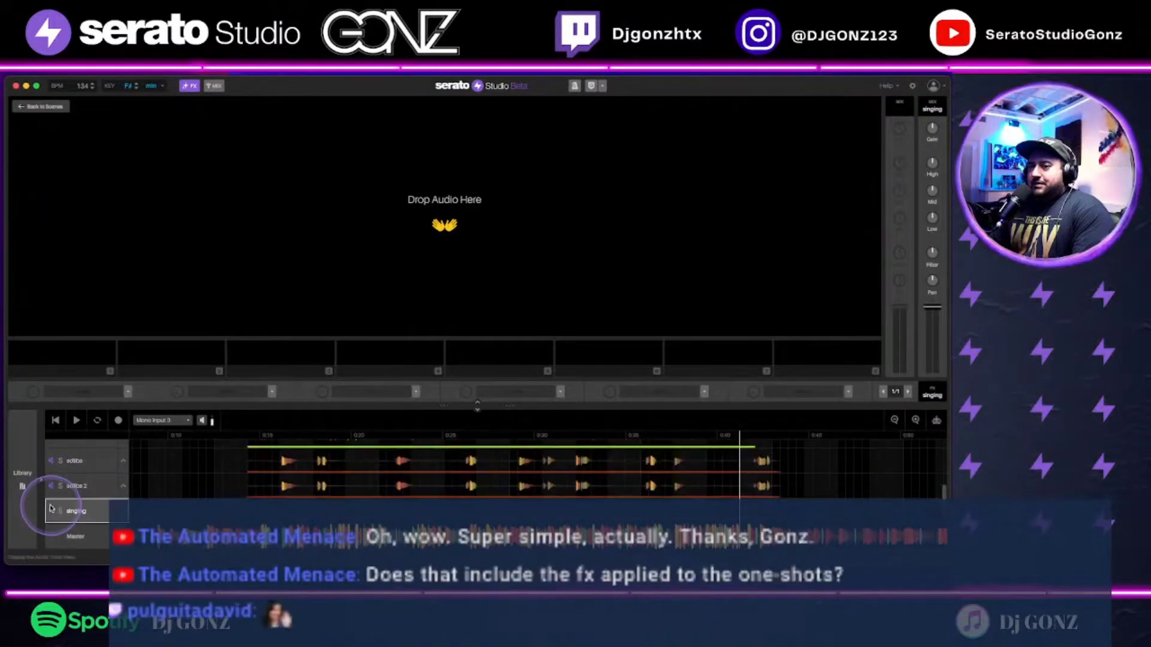
scroll(52, 503, "up", 5)
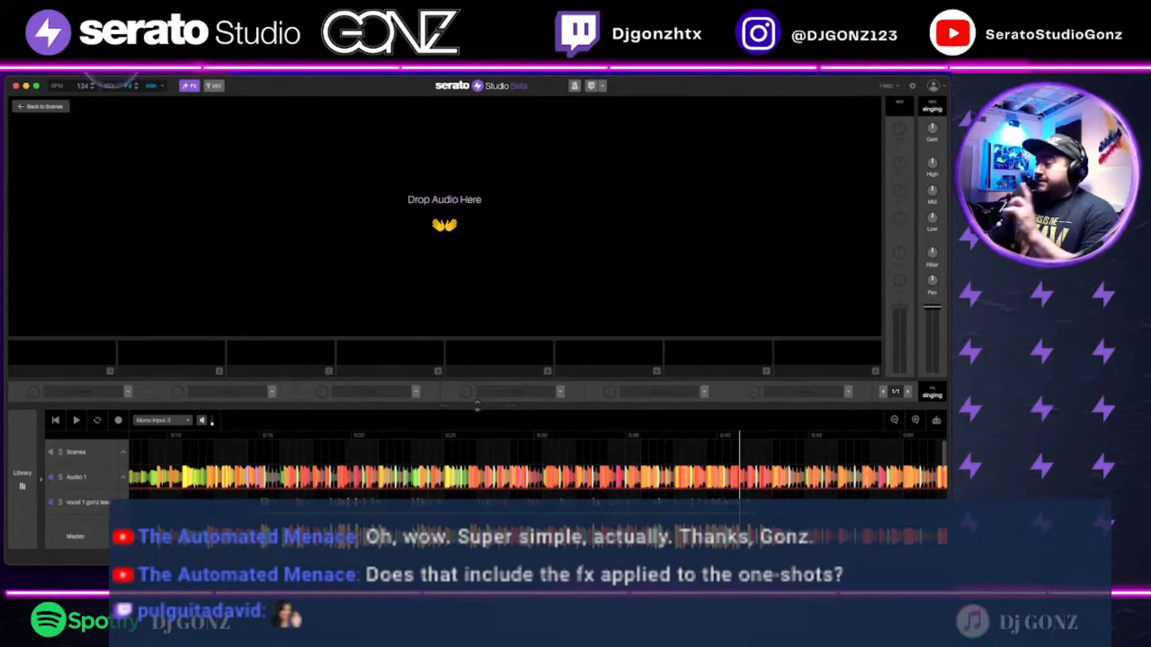
left_click(45, 105)
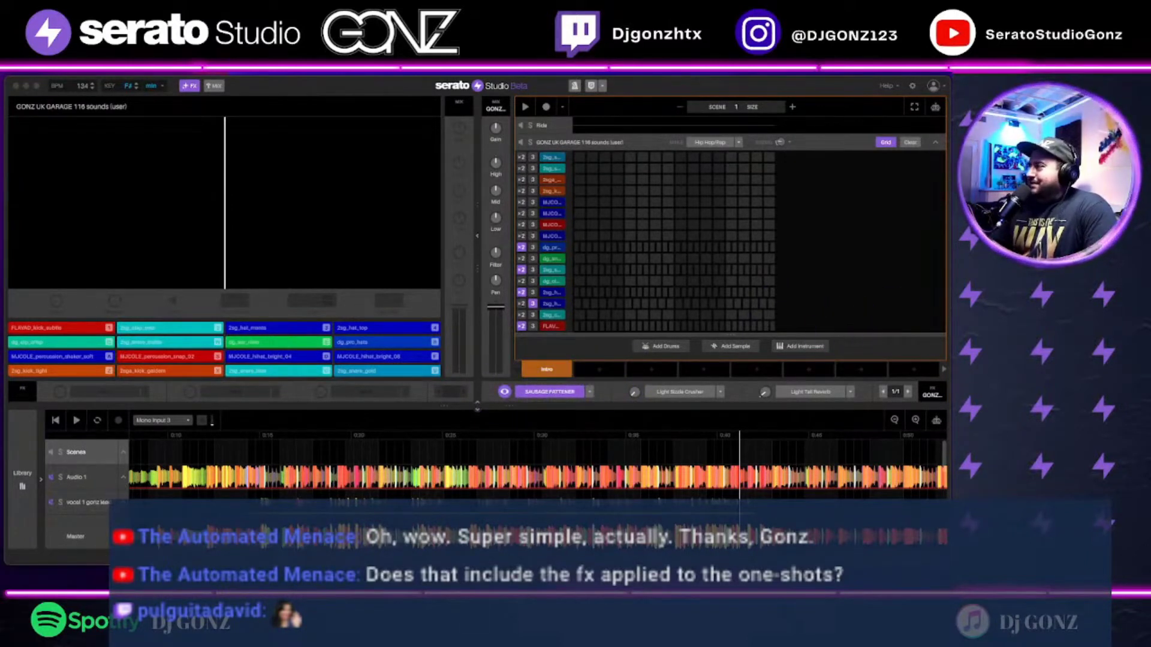
Step: Open the Sausage Fattener effect on the drum deck and adjust its Fatness, setting Color to 65.0 %
left_click(504, 391)
left_click_drag(959, 103, 338, 206)
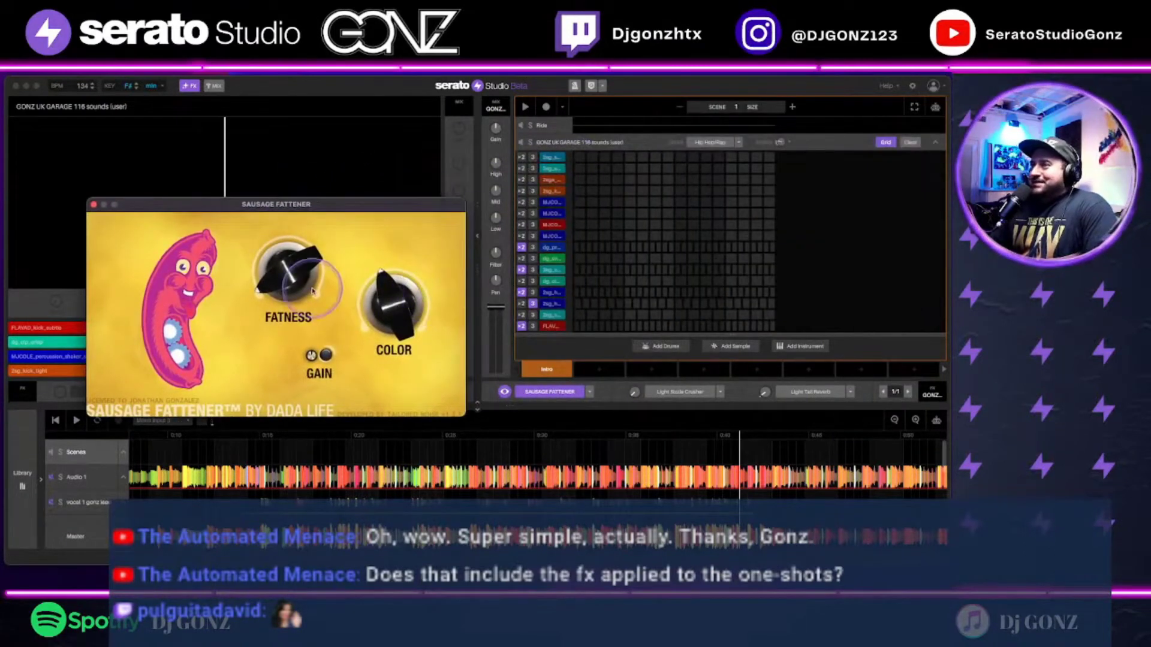
left_click_drag(288, 279, 298, 227)
mouse_move(391, 300)
left_mouse_down()
mouse_move(396, 237)
mouse_move(393, 305)
left_mouse_up()
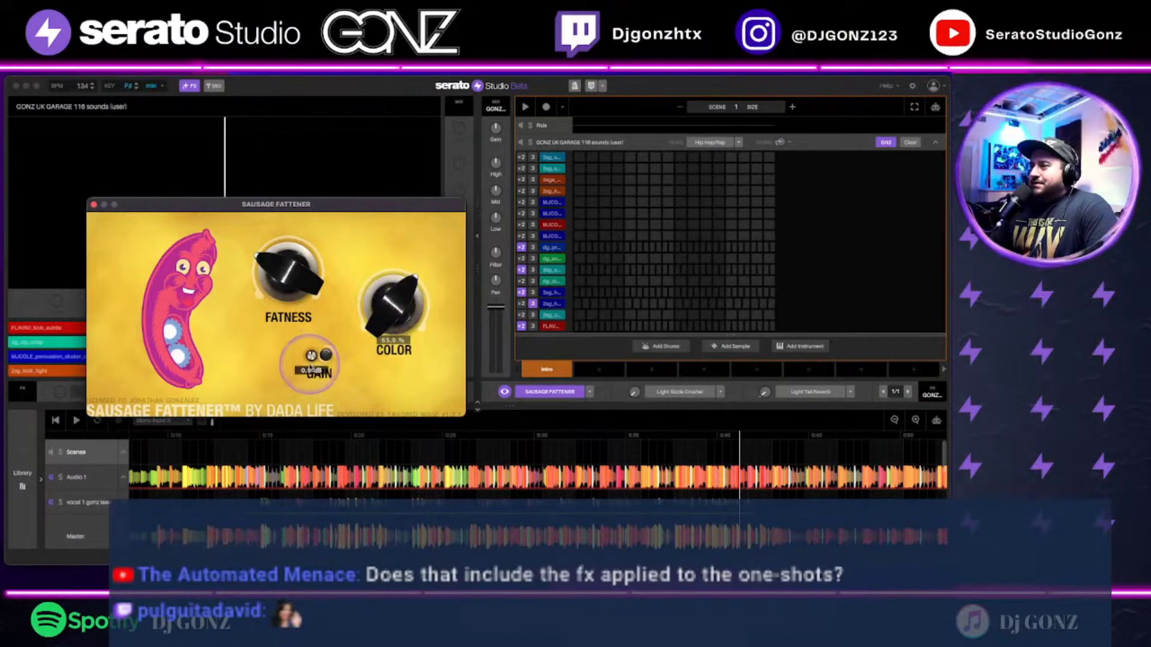
left_click_drag(289, 279, 291, 267)
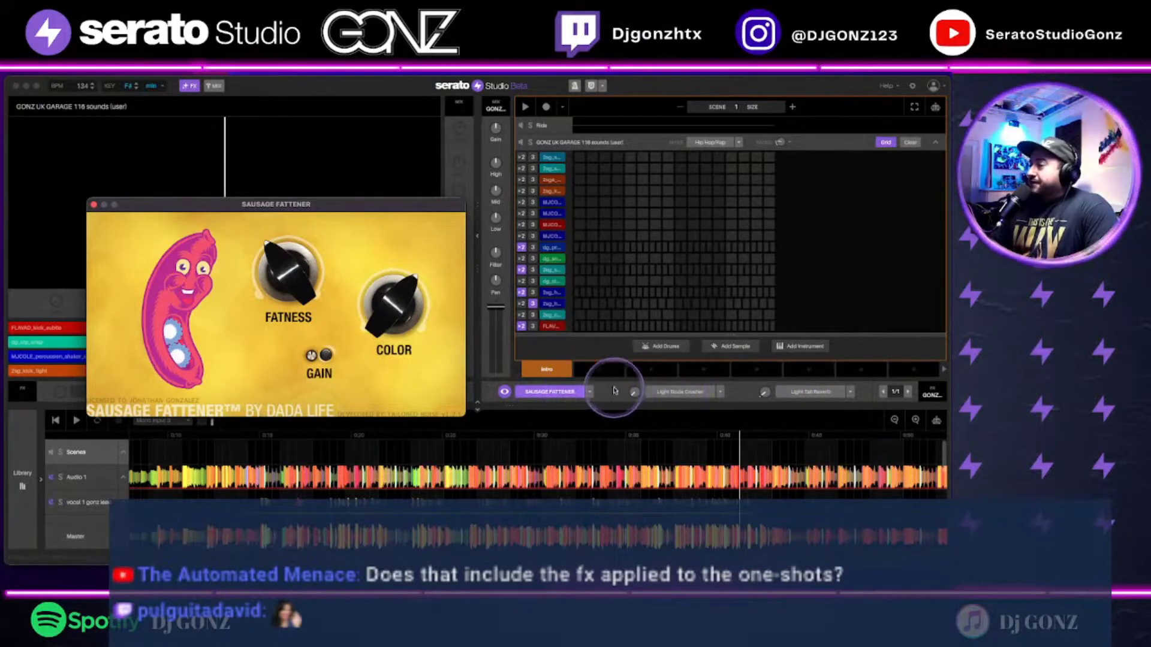
Step: Look up the Save Deck Preset command for the kit with its effects and close the Sausage Fattener window
left_click(632, 393)
left_click(632, 393)
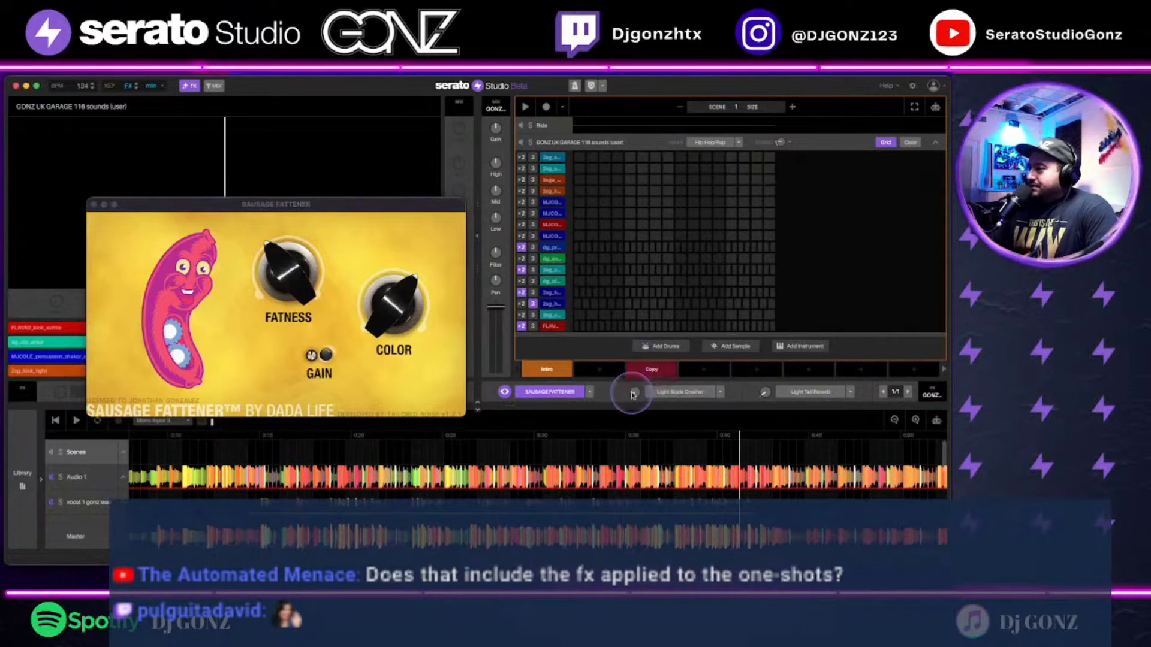
left_click(631, 393)
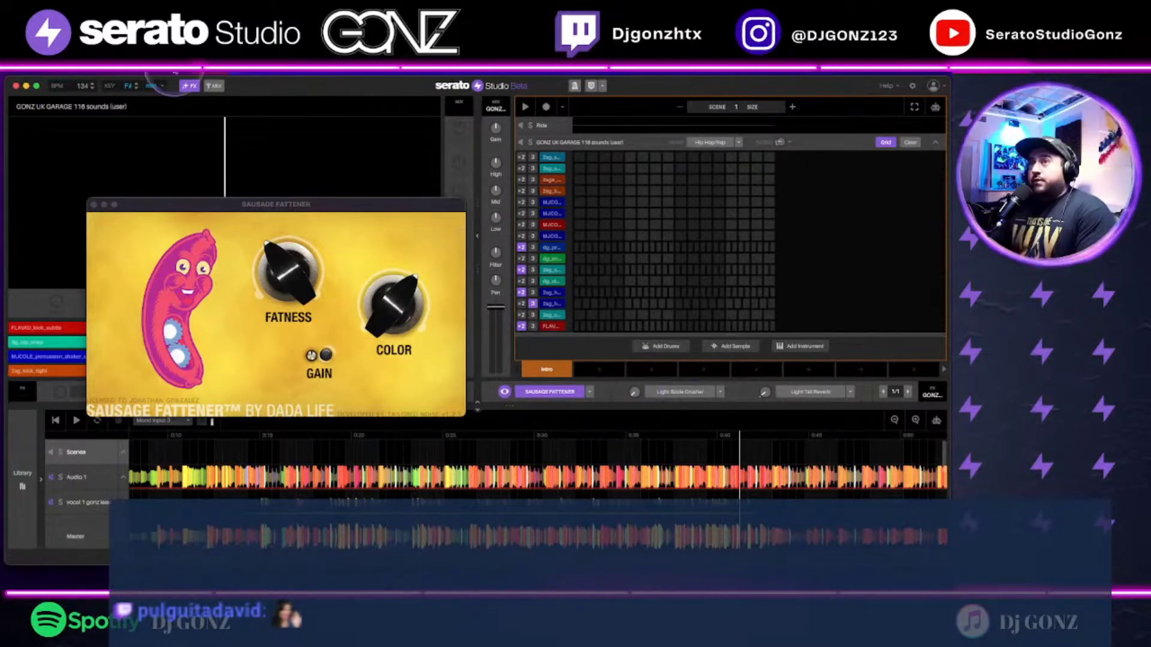
left_click(120, 66)
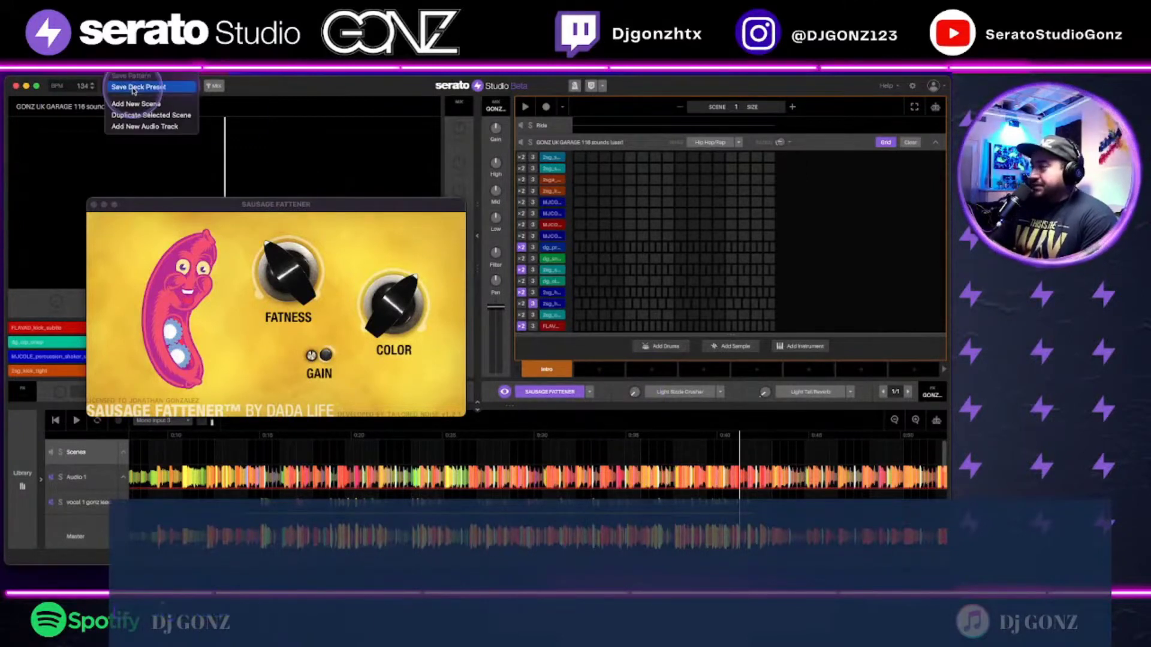
left_click(621, 393)
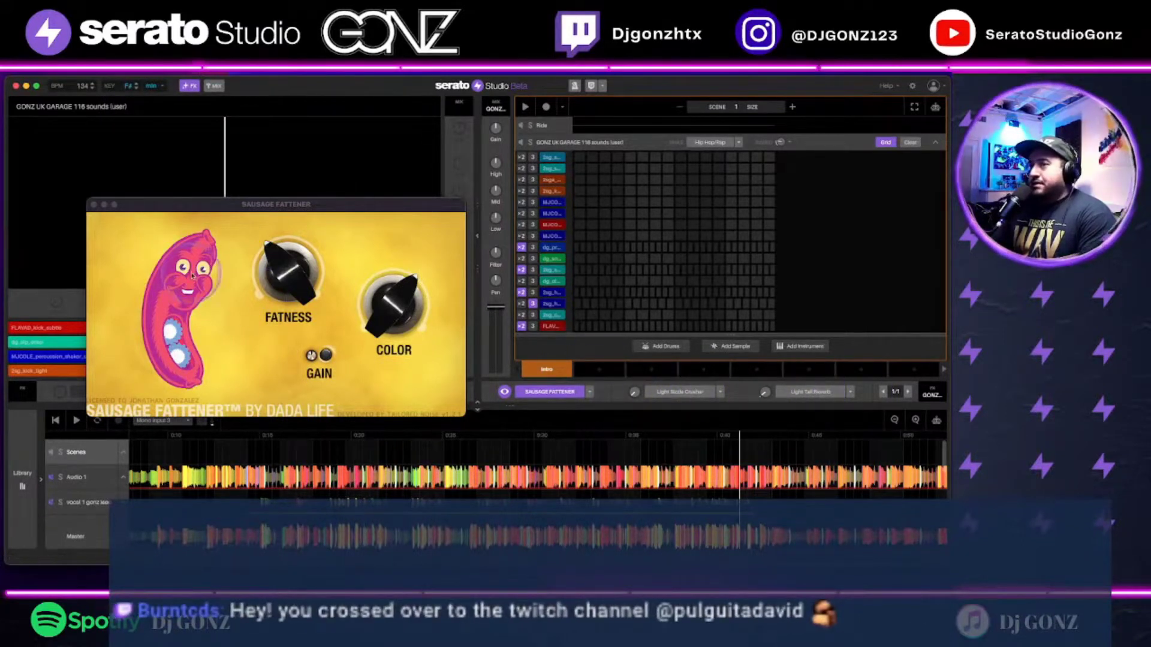
left_click(93, 204)
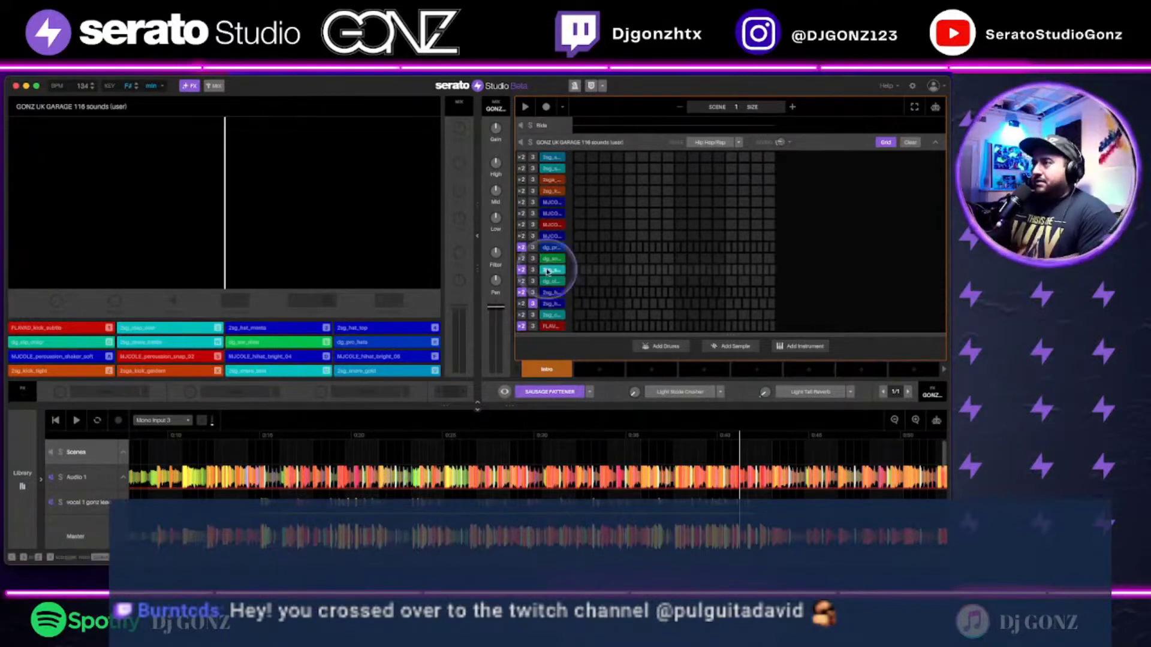
Step: Extend the scene to two bars and place a hat hit on the fifth step during playback
left_click(738, 144)
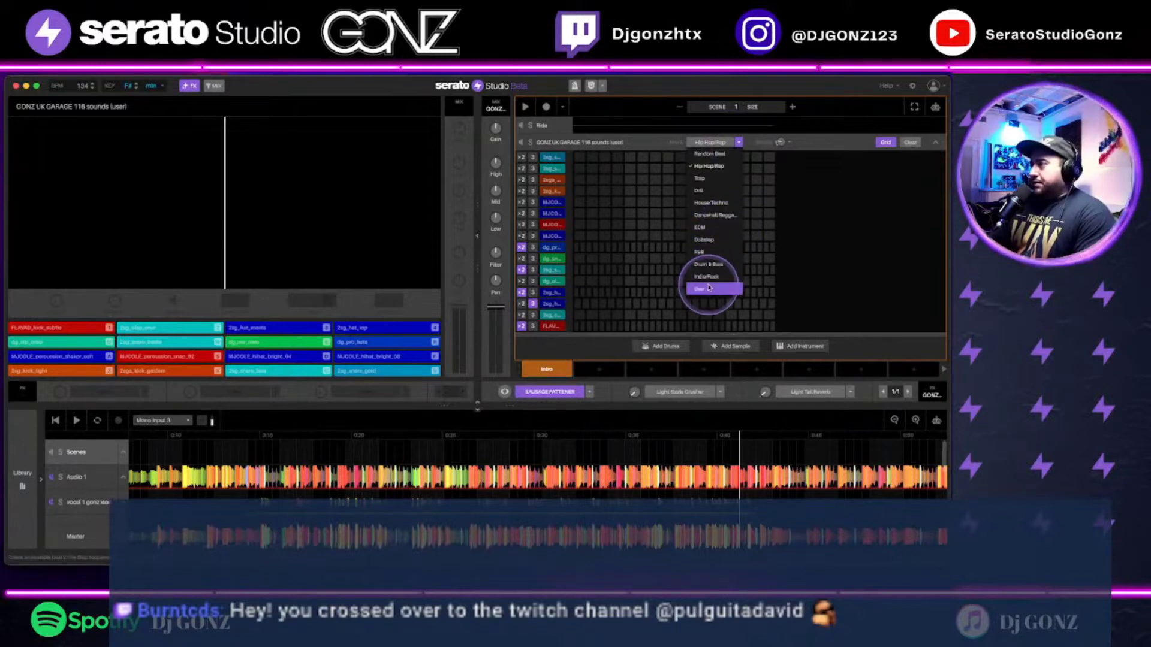
left_click(874, 248)
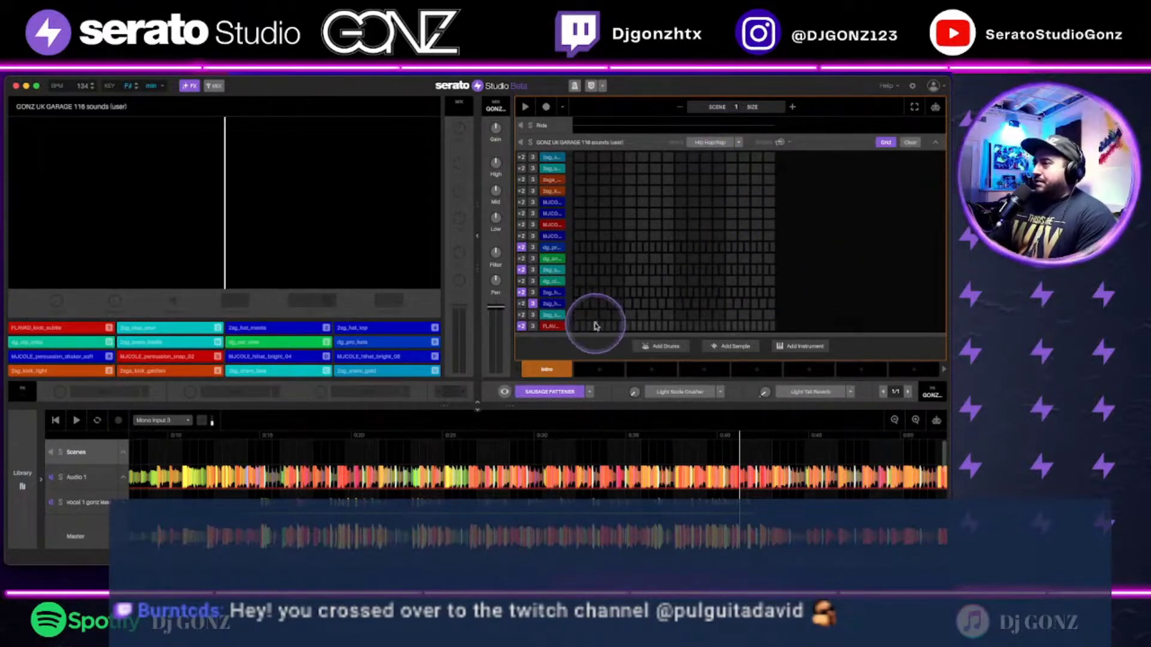
left_click(793, 108)
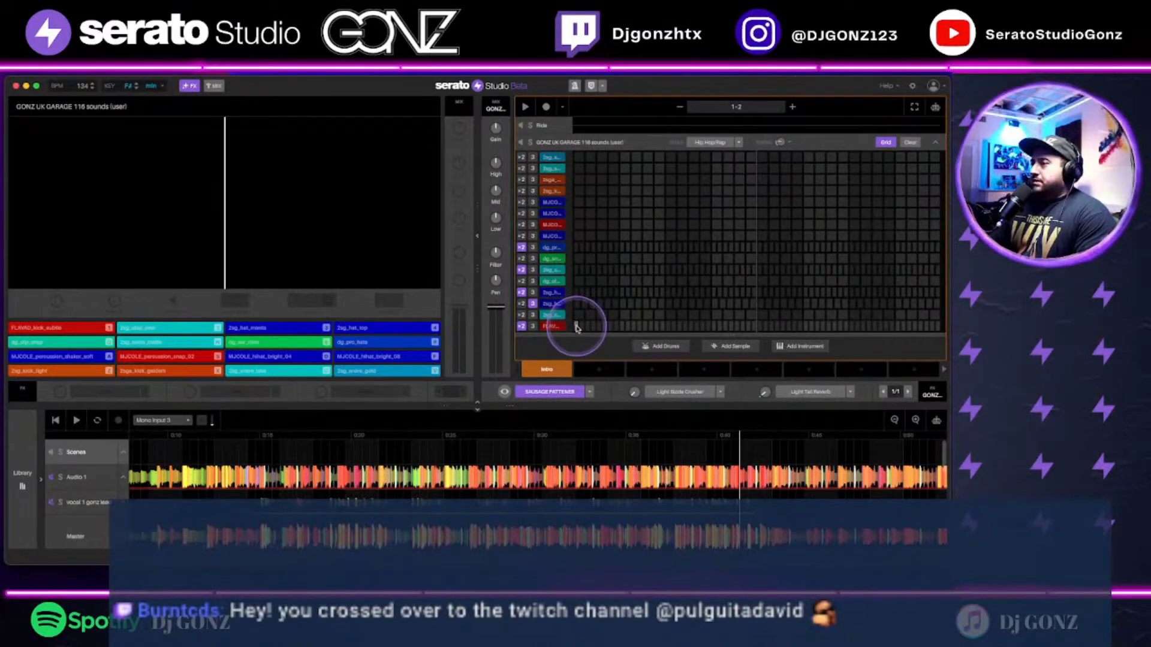
key("space")
left_click(625, 315)
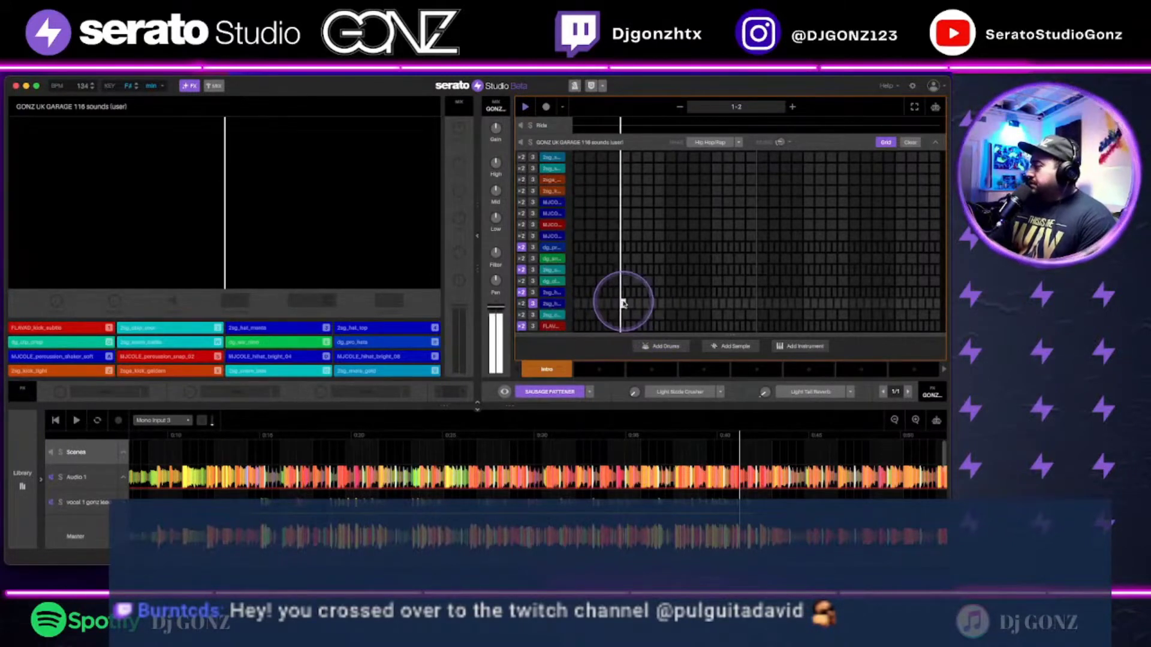
key("space")
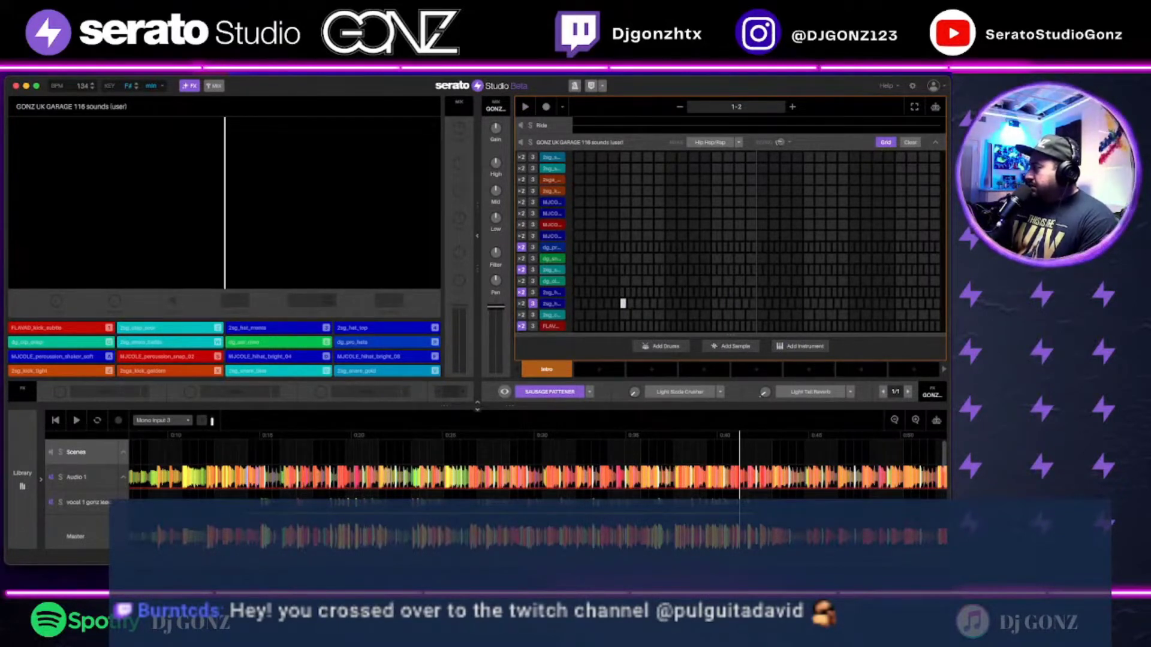
Step: Lower the master track's volume and return to the scenes
left_click(69, 526)
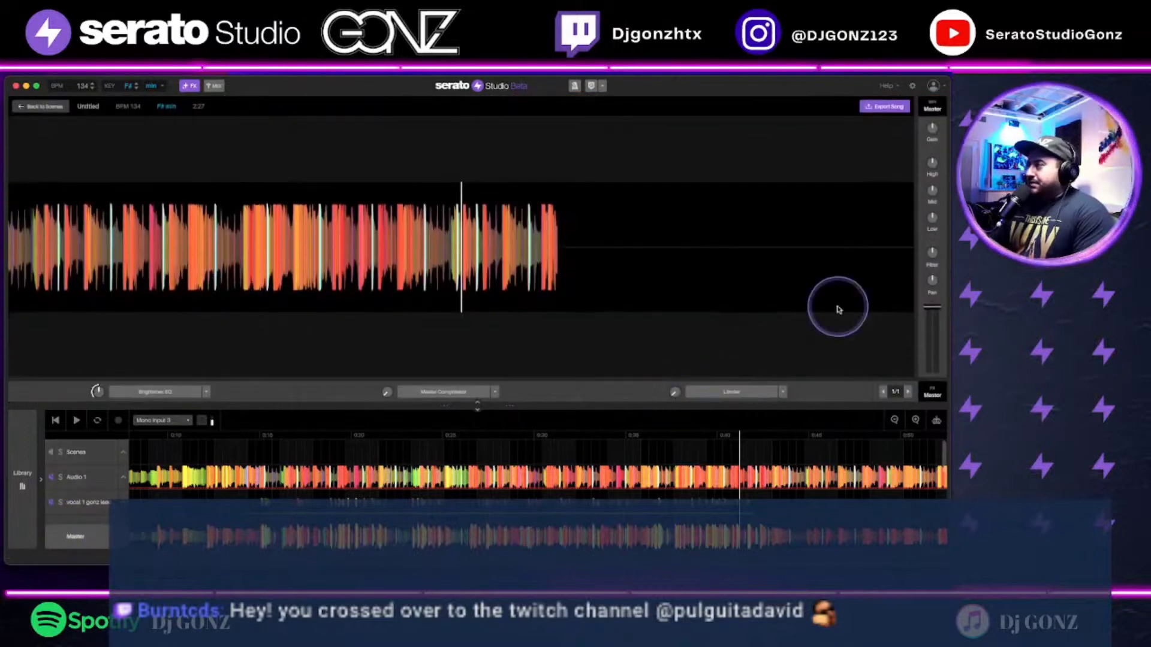
mouse_move(928, 307)
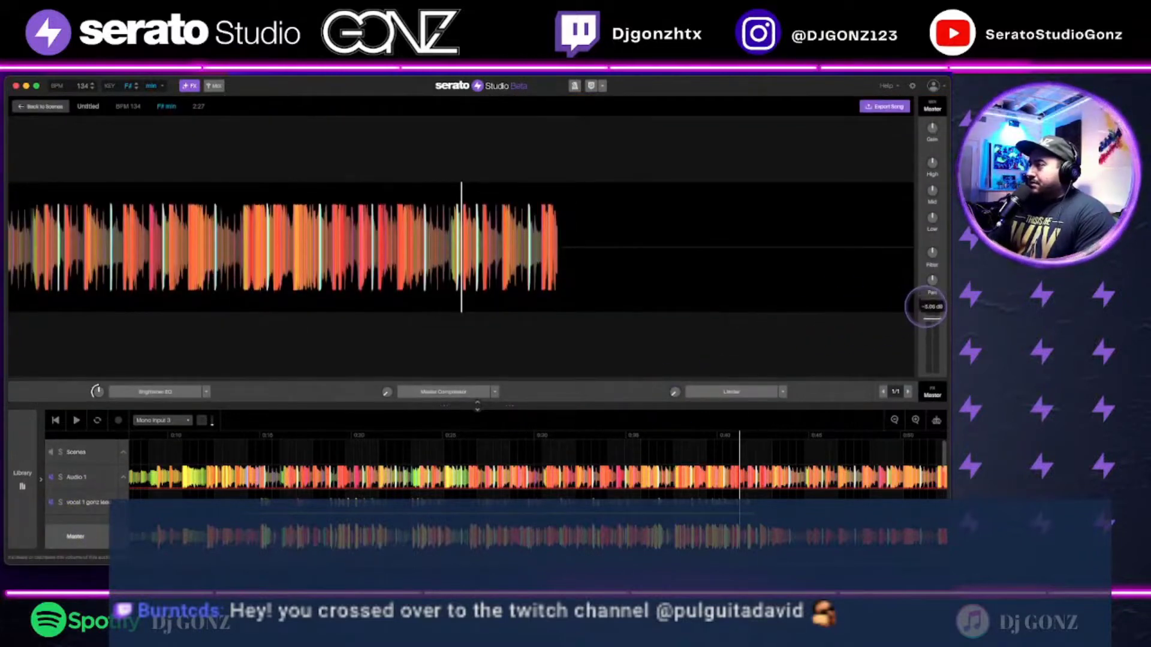
left_click(41, 106)
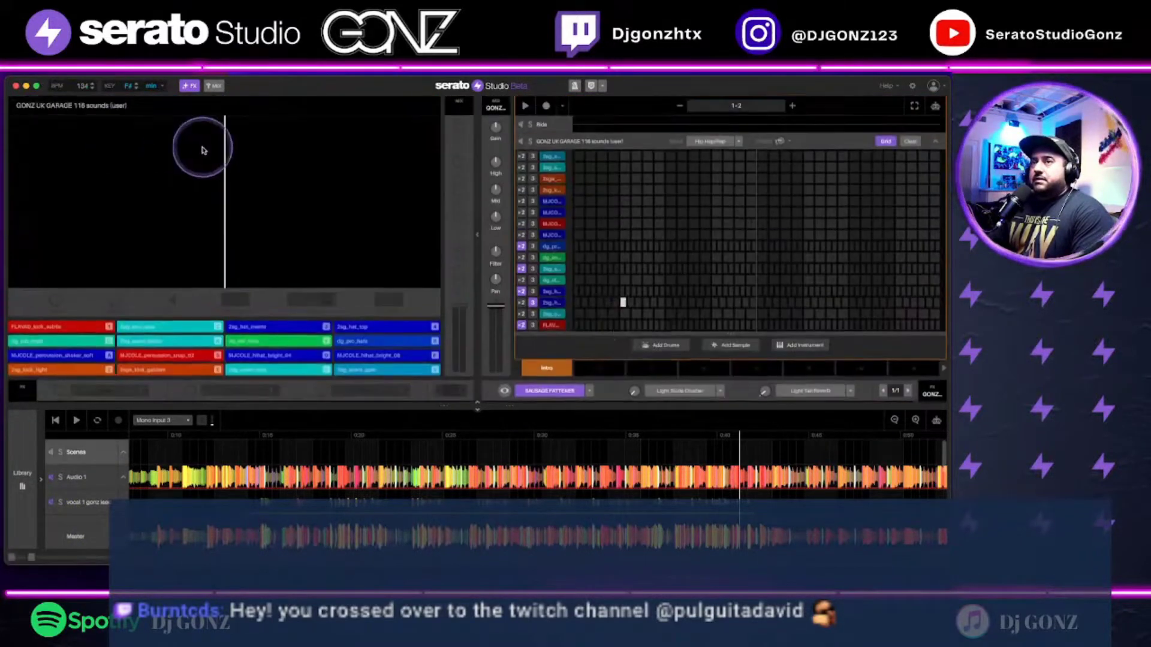
Step: Place opening kick hits and add hat hits on steps 7, 9 and 12 of the first bar, checking them in playback
key("space")
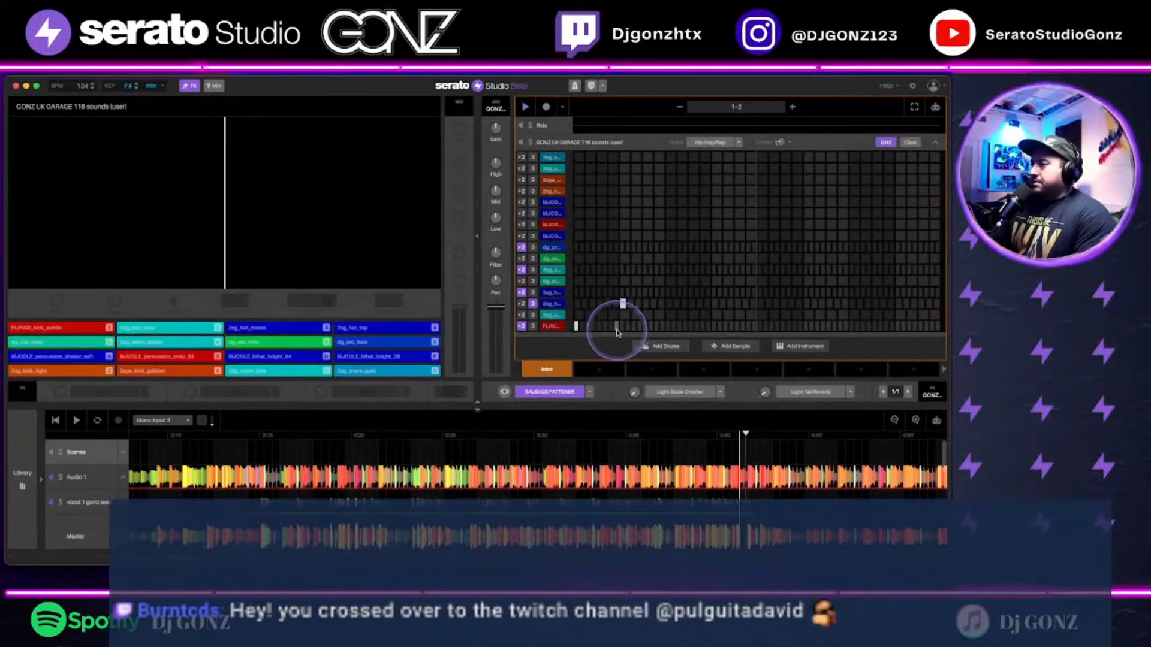
left_click(669, 304)
left_click(659, 315)
left_click(659, 314)
left_click(707, 304)
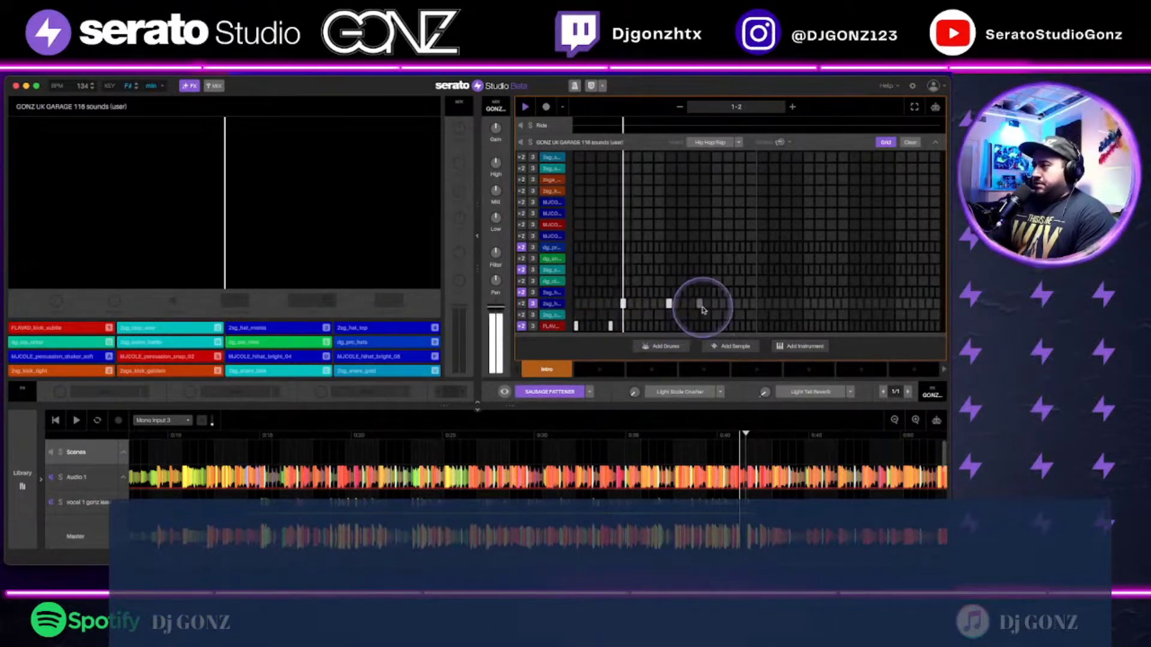
left_click(683, 304)
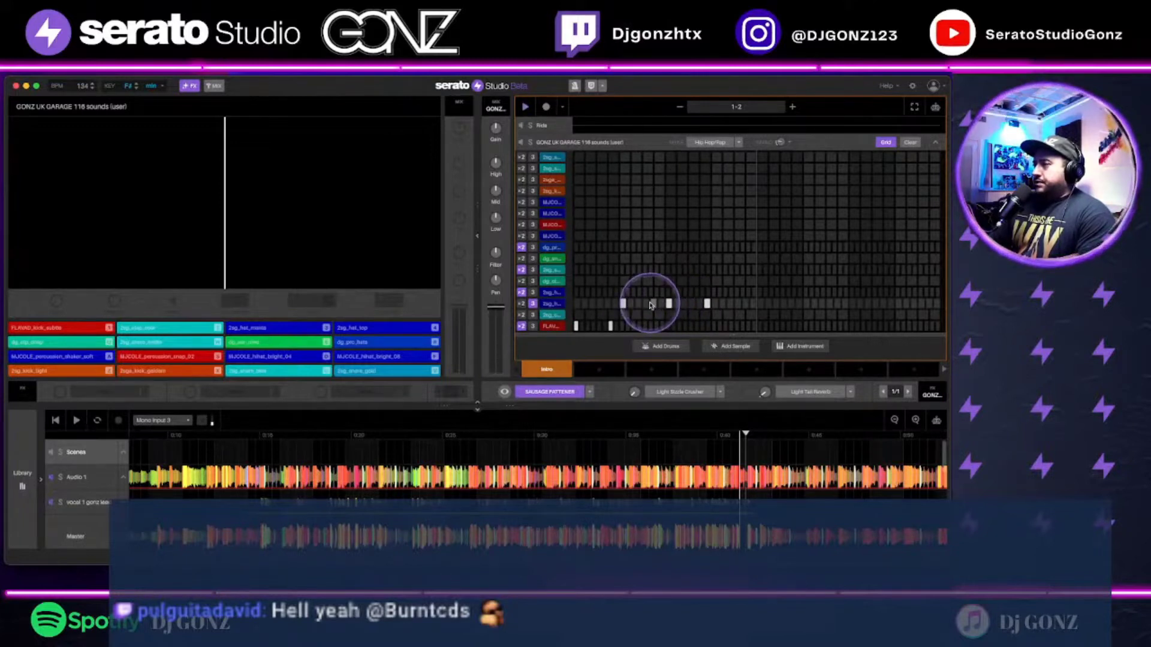
key("space")
left_click(653, 305)
left_click(646, 304)
key("space")
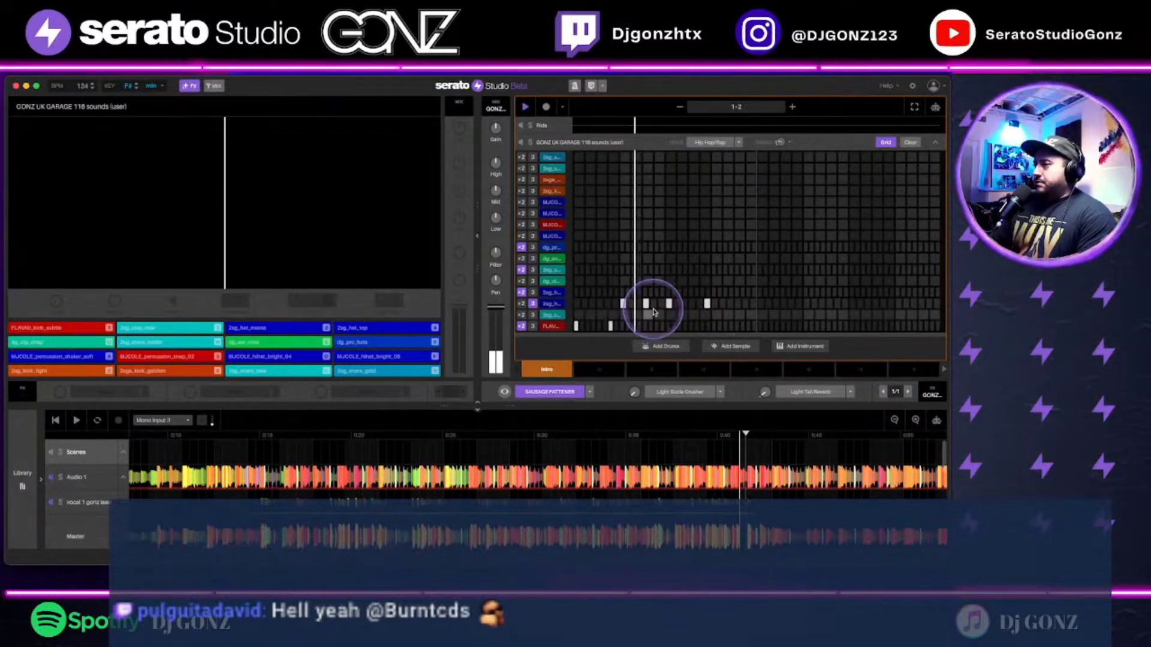
Step: Place kick hits on steps 5, 11 and 17 and a clap hit on step 3, playing the pattern back
key("space")
left_click(759, 326)
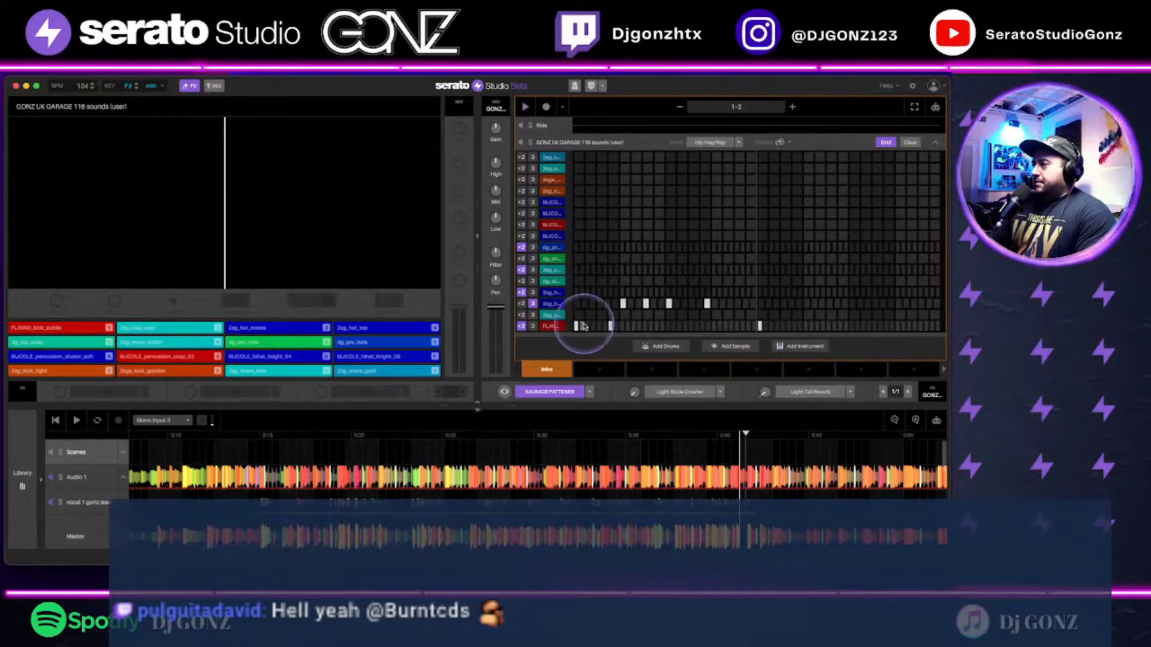
left_click(623, 328)
key("space")
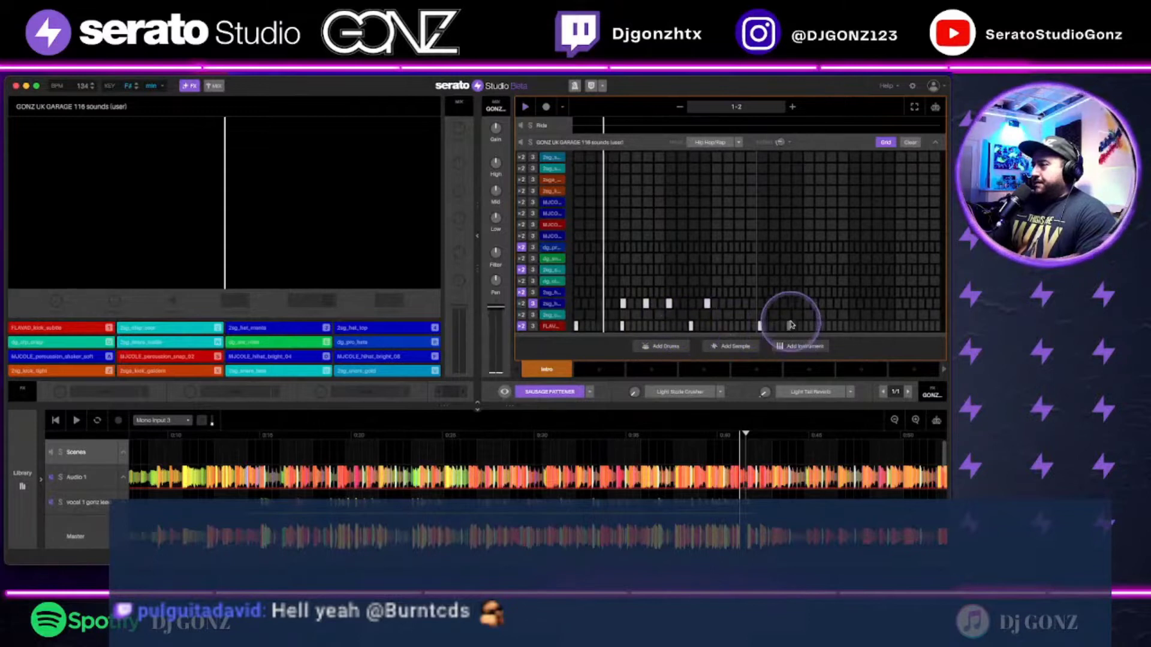
left_click(601, 281)
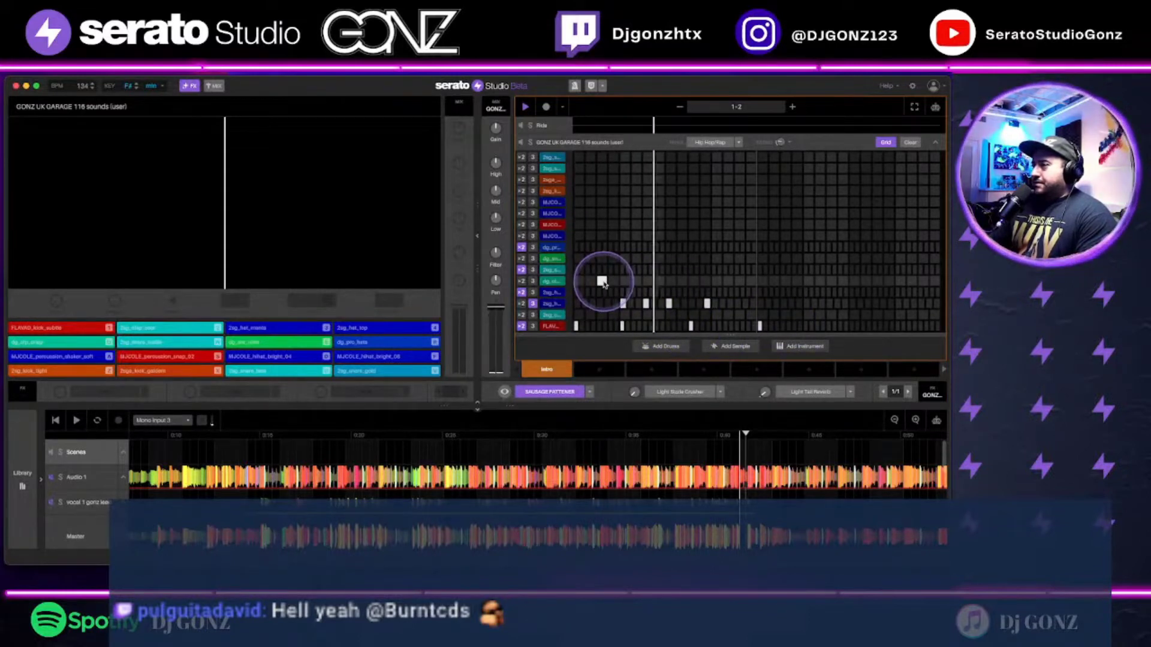
Step: Shorten the scene to one bar, save its drum pattern and select Drum Pattern (user) among the Saved Patterns
left_click(679, 107)
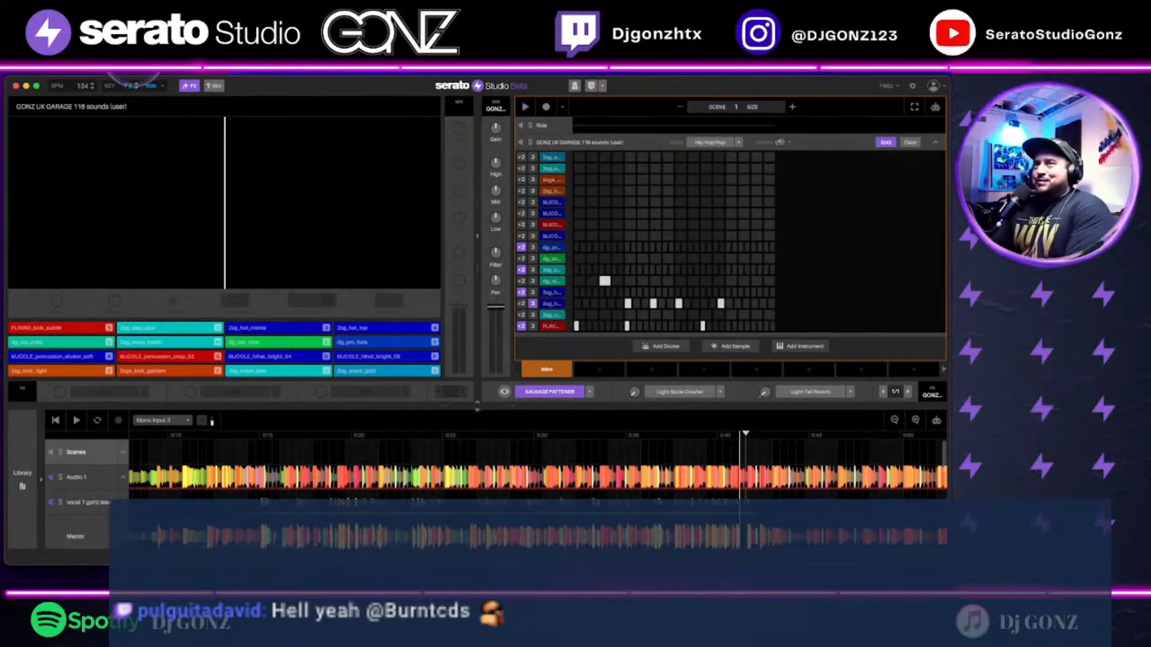
left_click(120, 67)
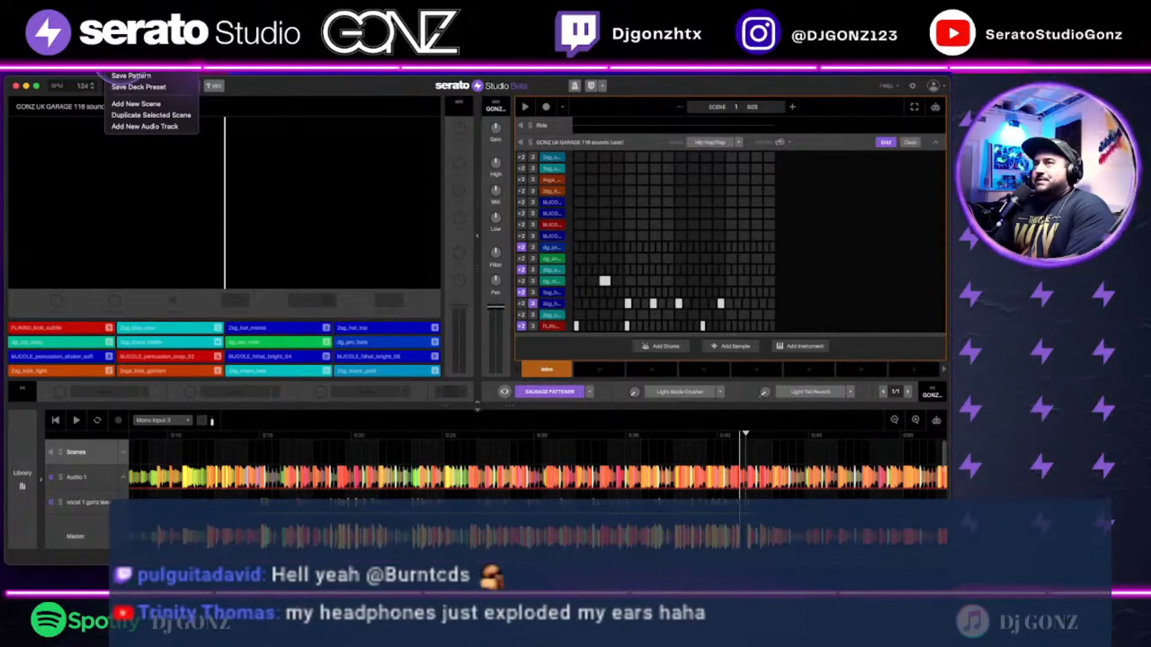
left_click(149, 77)
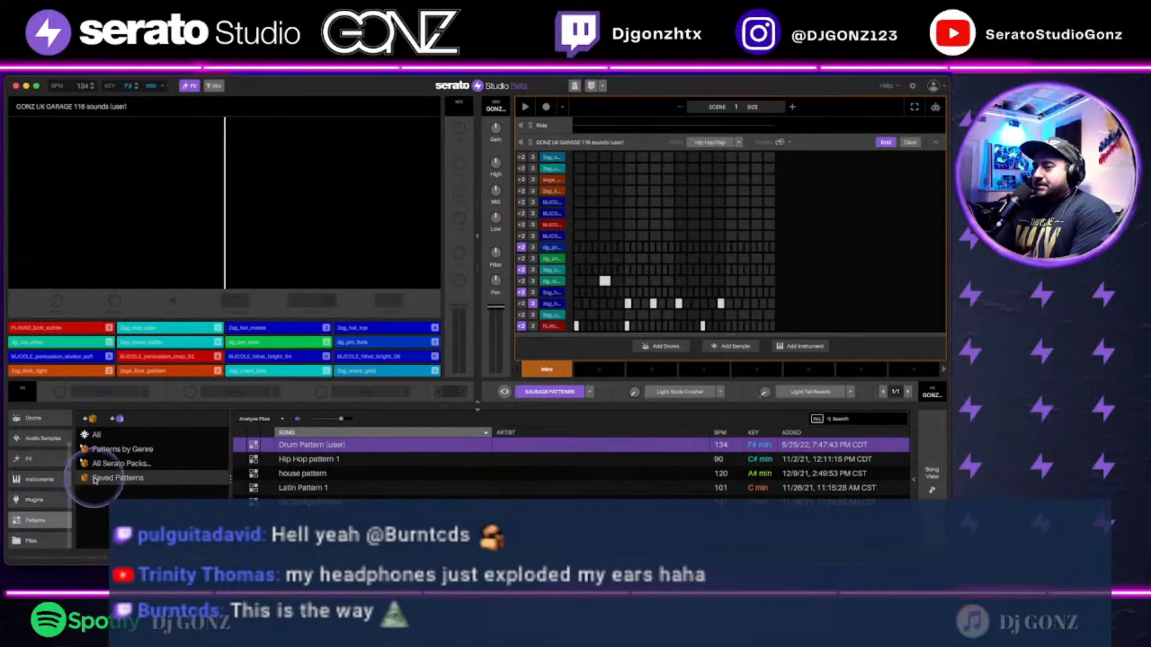
left_click(97, 479)
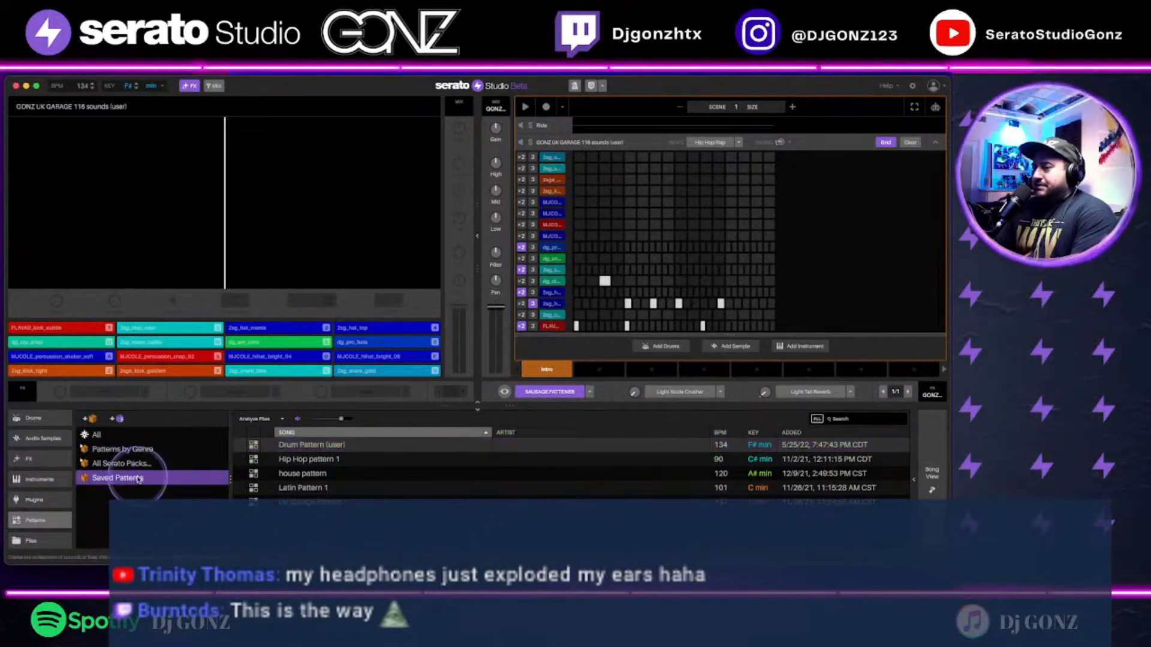
left_click(325, 444)
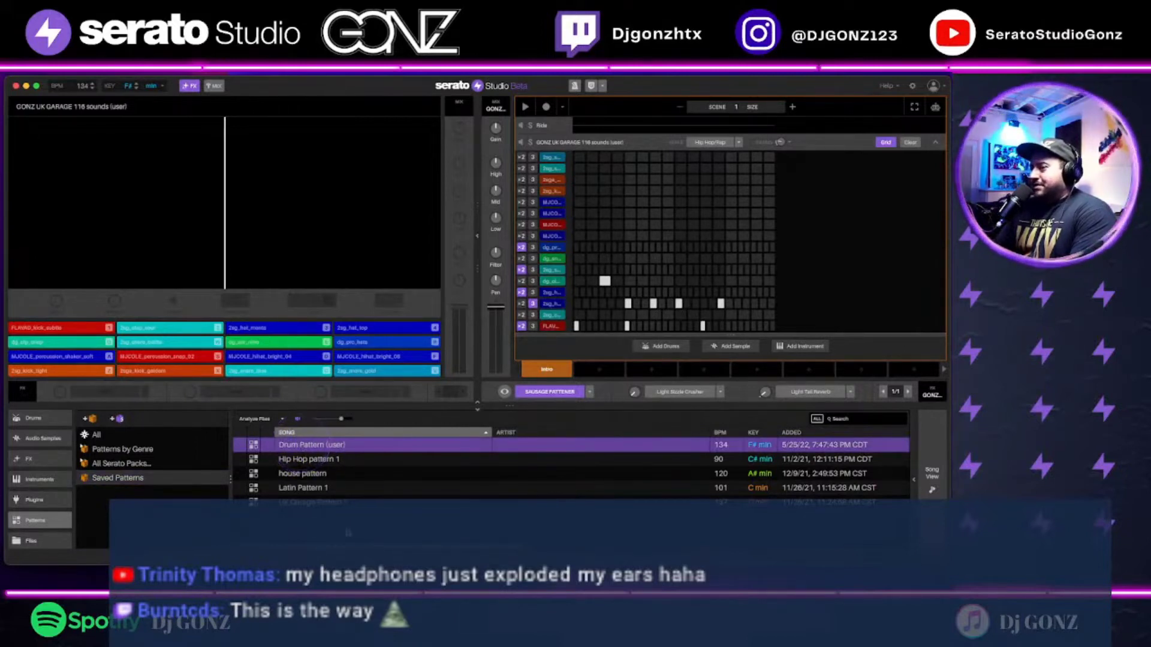
Step: Load the saved pattern listed below Latin Pattern 1 into the drum deck over two bars and play it at a lower deck volume
left_click(296, 502)
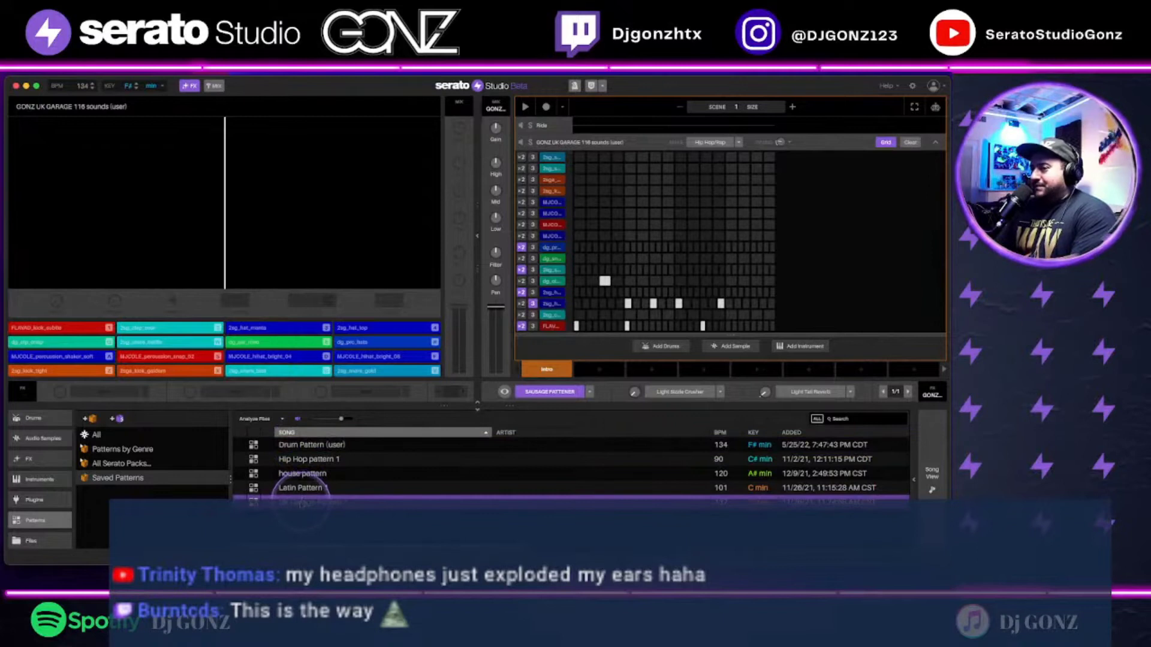
left_click_drag(651, 183, 650, 180)
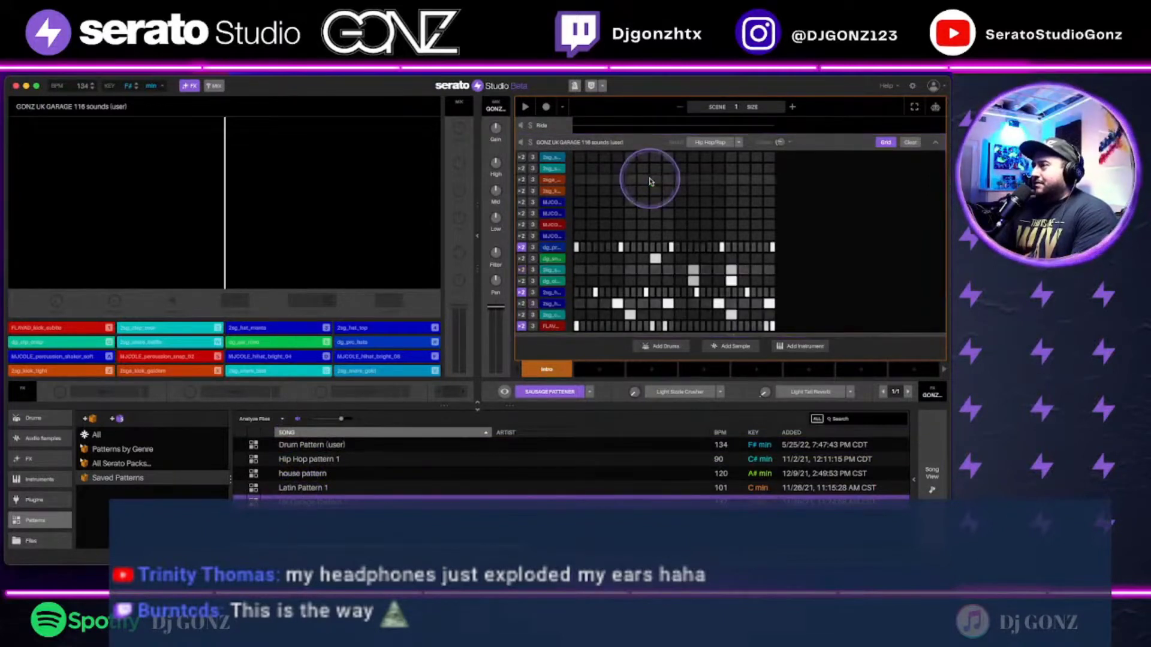
left_click(793, 107)
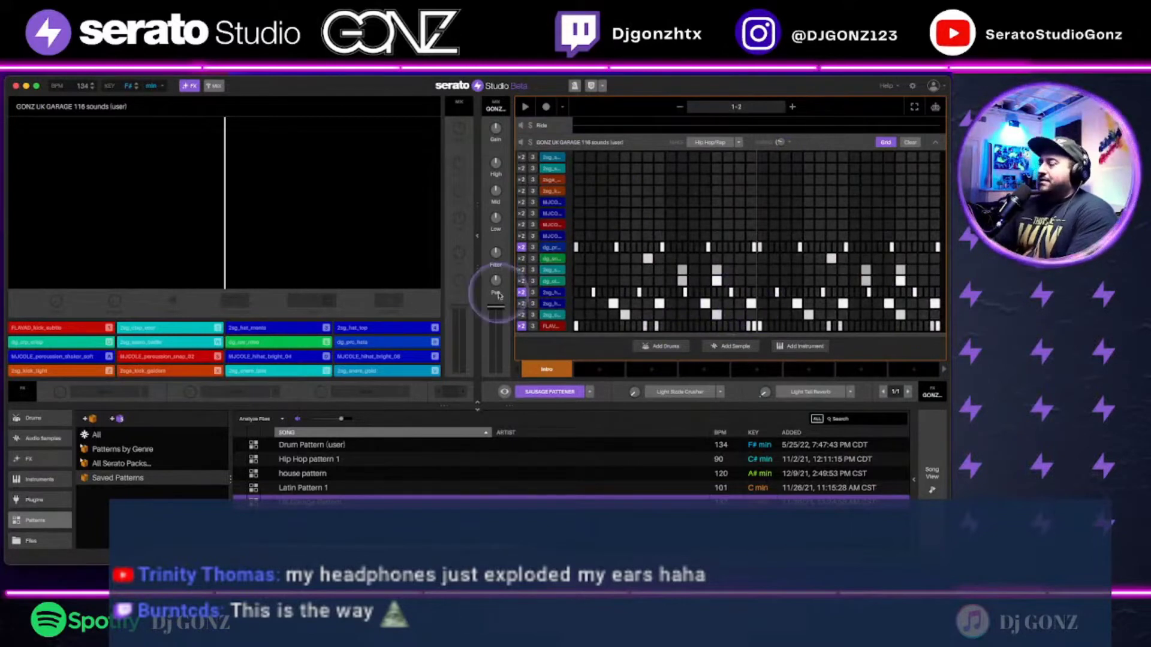
left_click_drag(495, 304, 497, 310)
key("space")
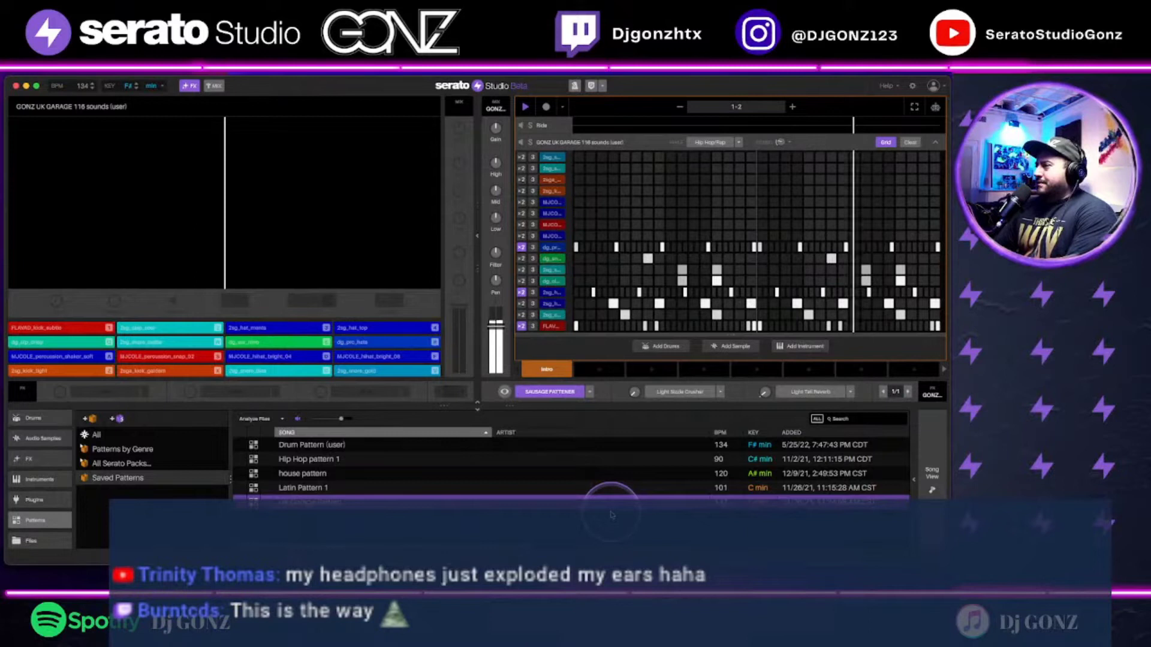
key("space")
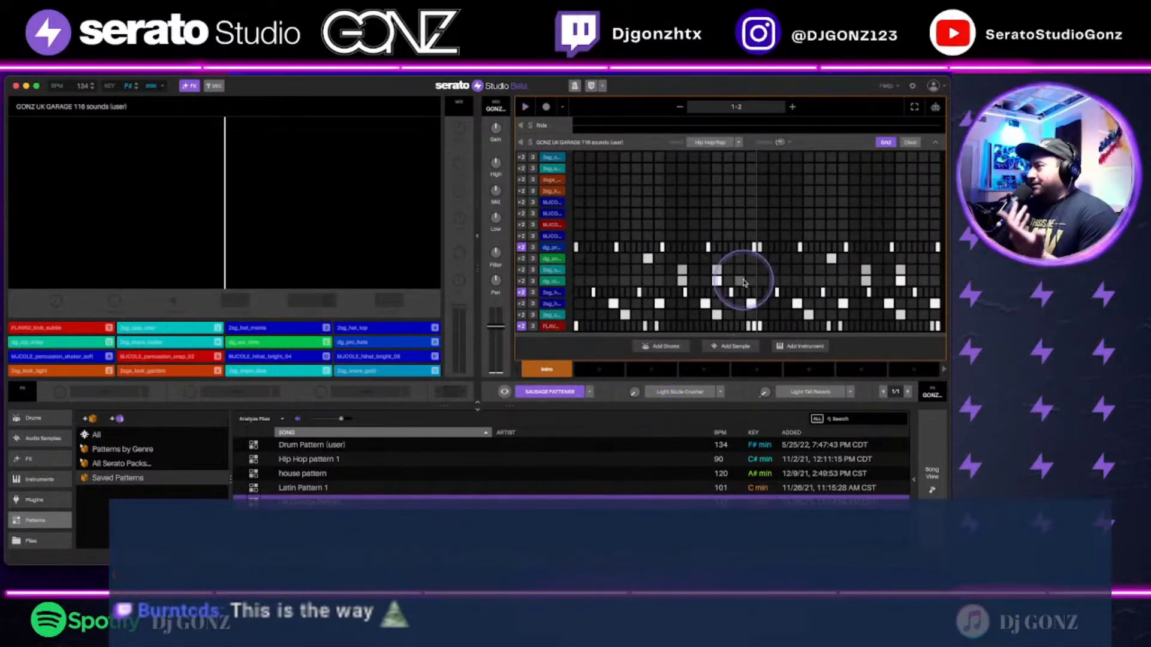
Step: Set the drum deck's beat style to User
left_click(738, 142)
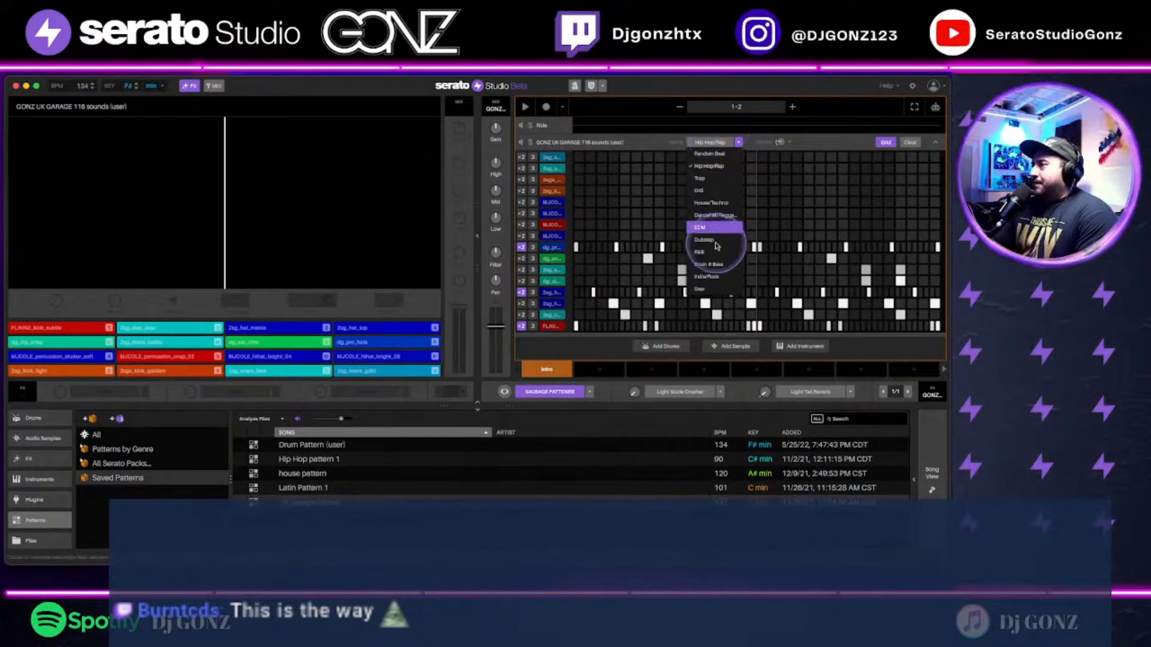
left_click(714, 293)
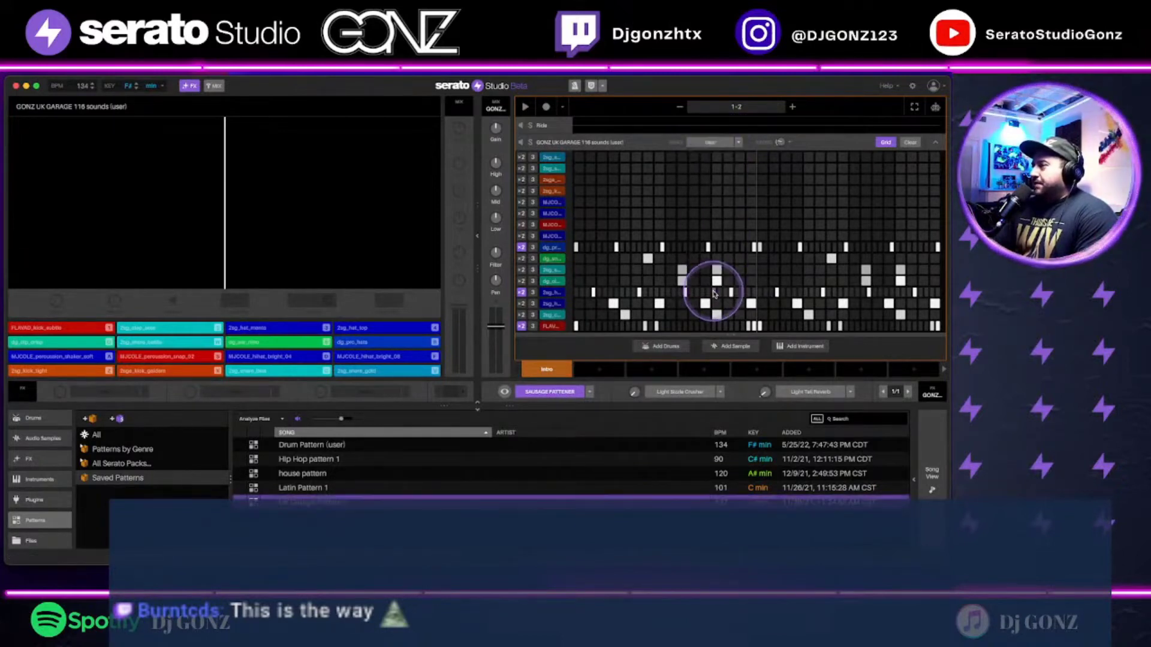
Step: Cycle the drum deck through its User beat variations and play back the chosen one
left_click(713, 144)
left_click(713, 144)
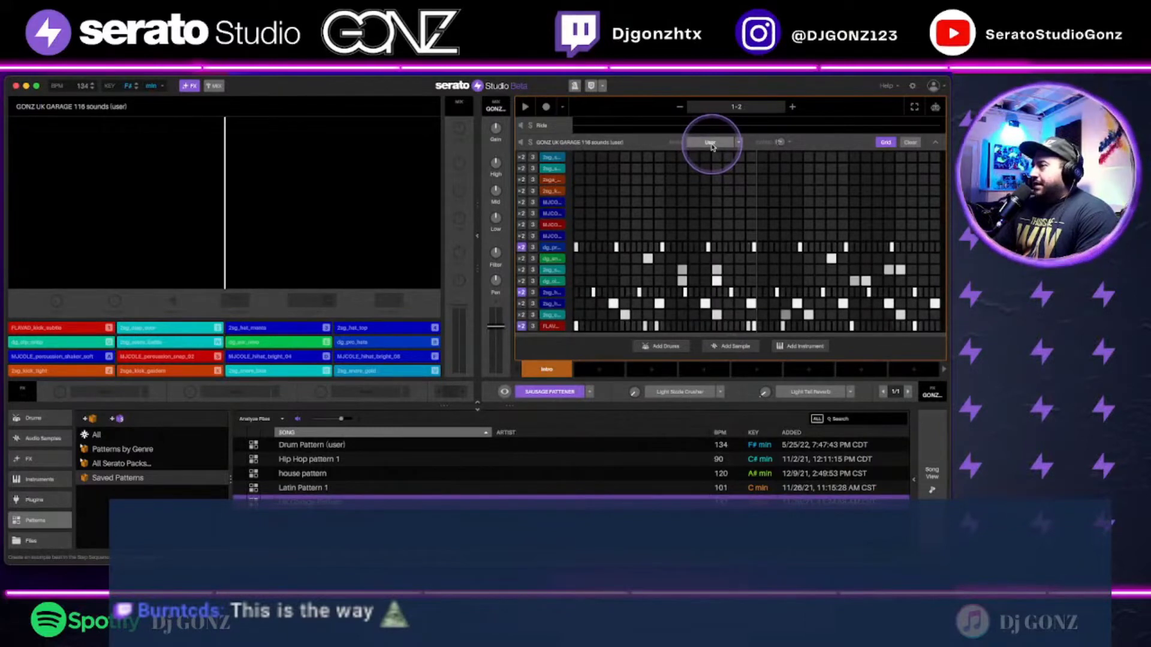
key("space")
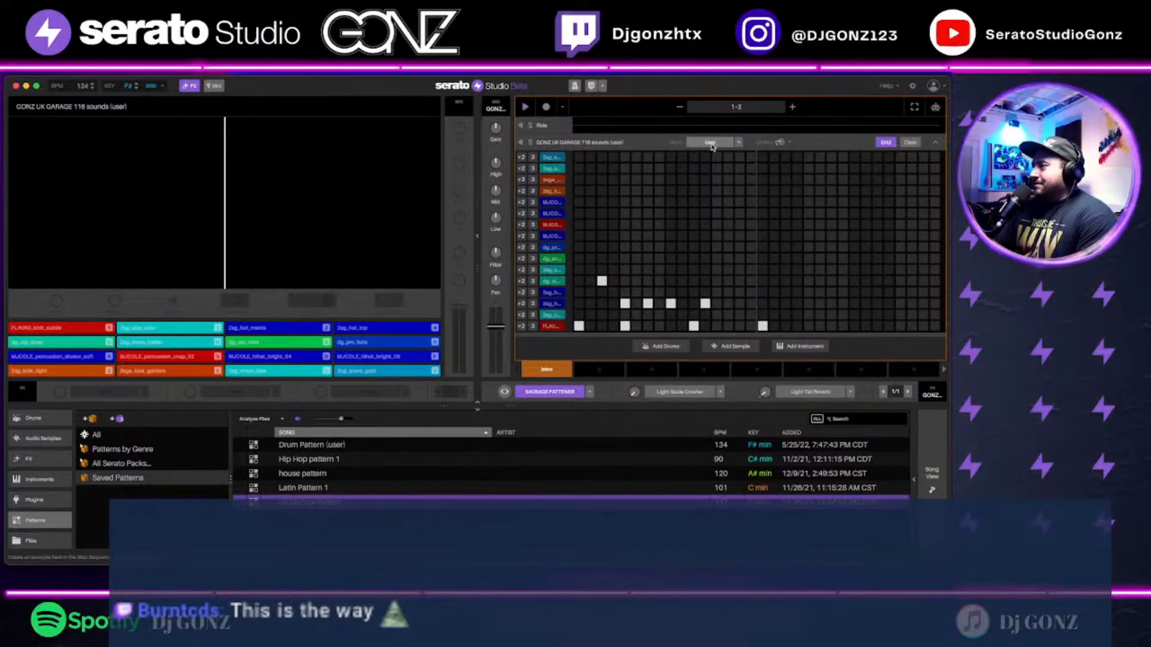
left_click(712, 147)
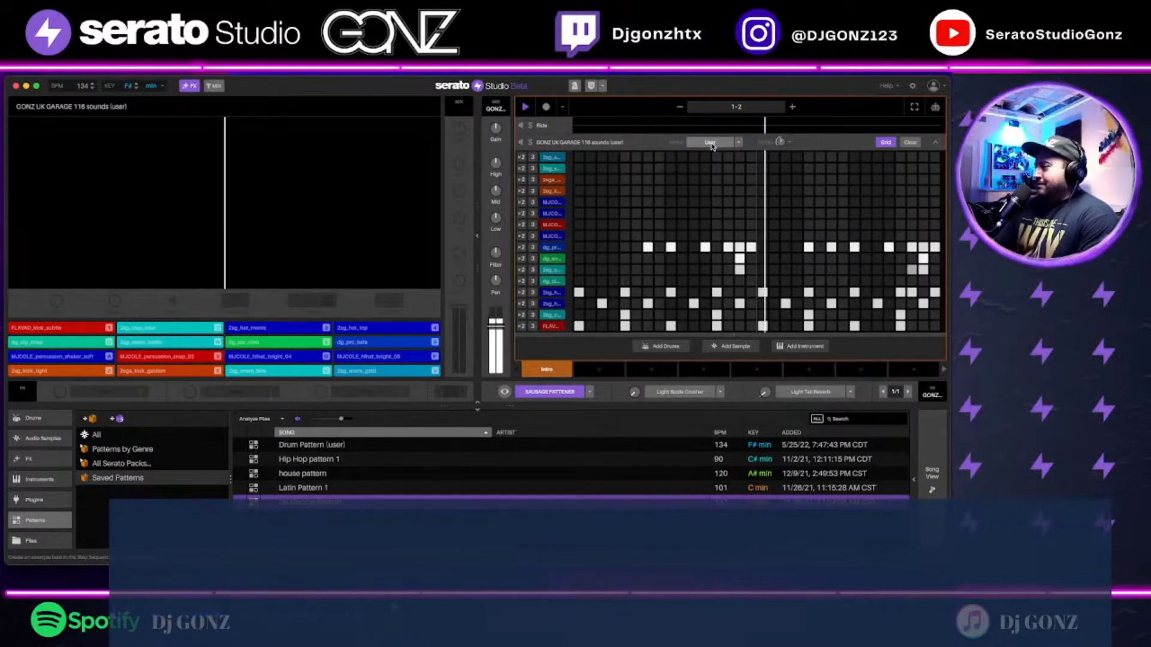
left_click(712, 147)
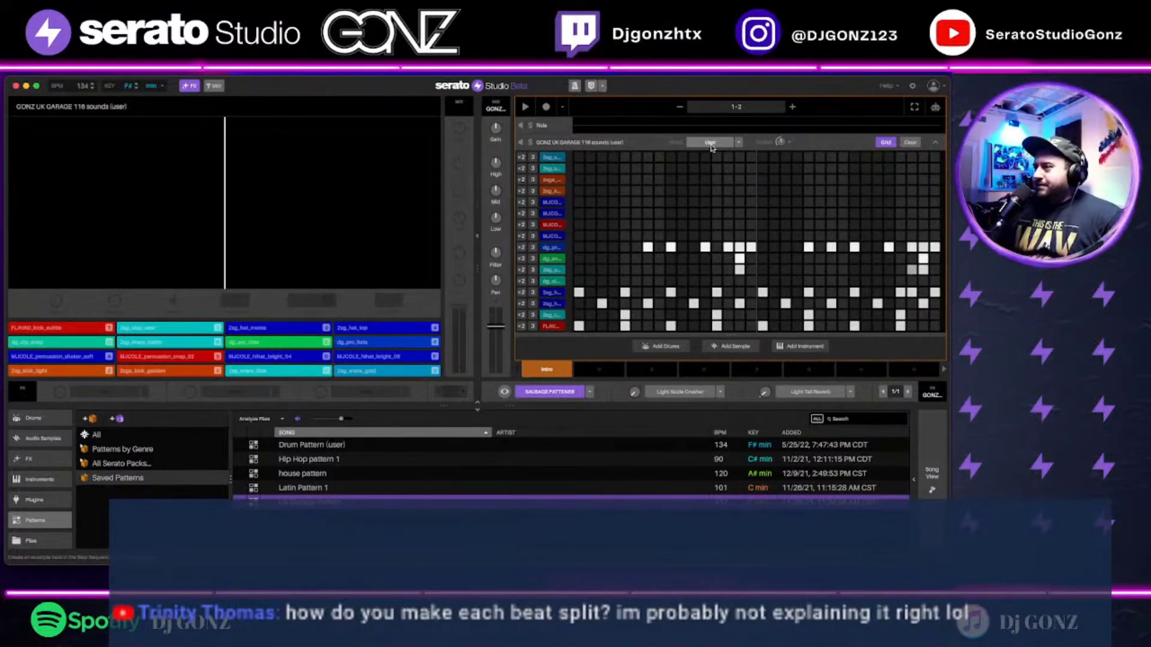
Step: Extend the Intro scene to four bars
left_click(598, 370)
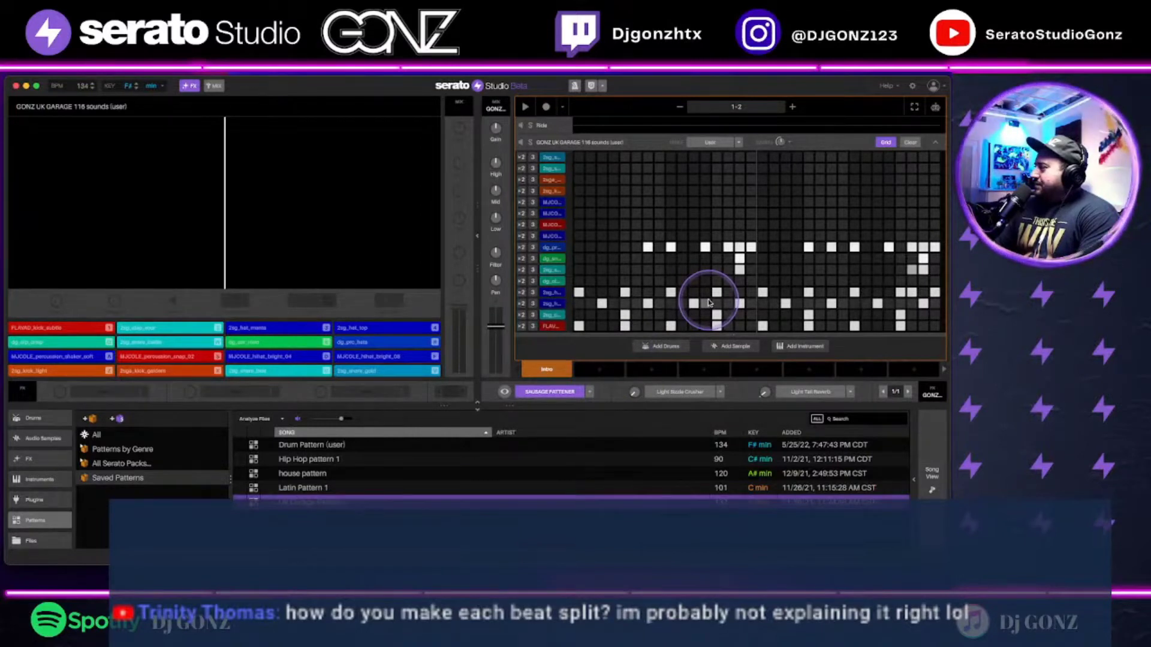
left_click(791, 106)
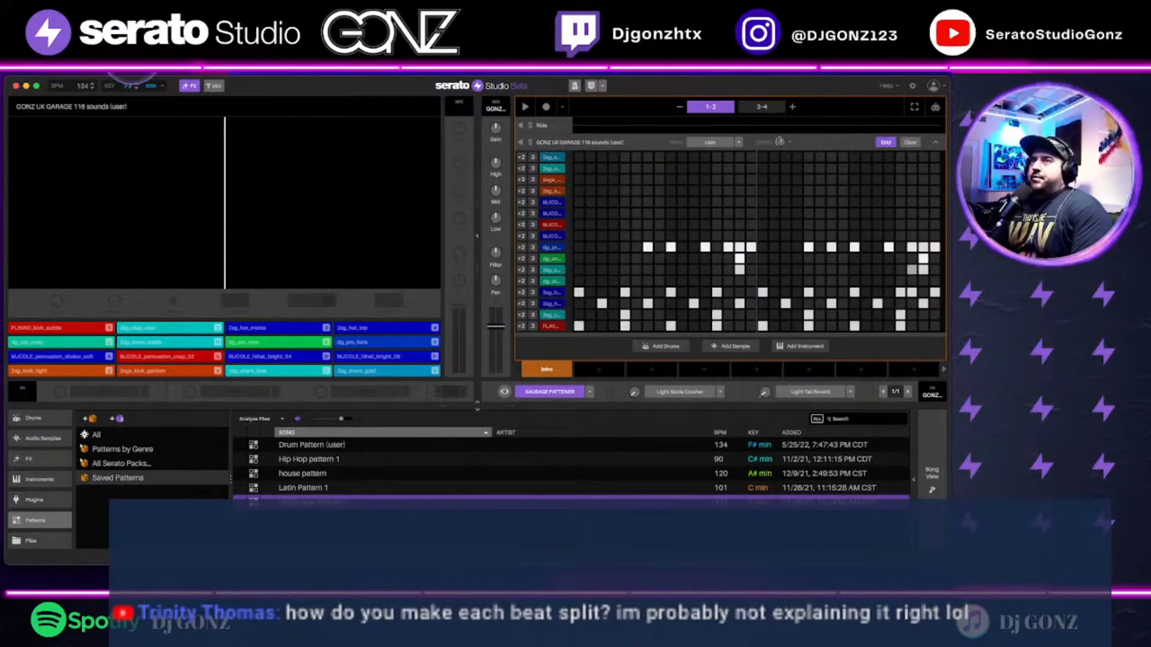
left_click(71, 73)
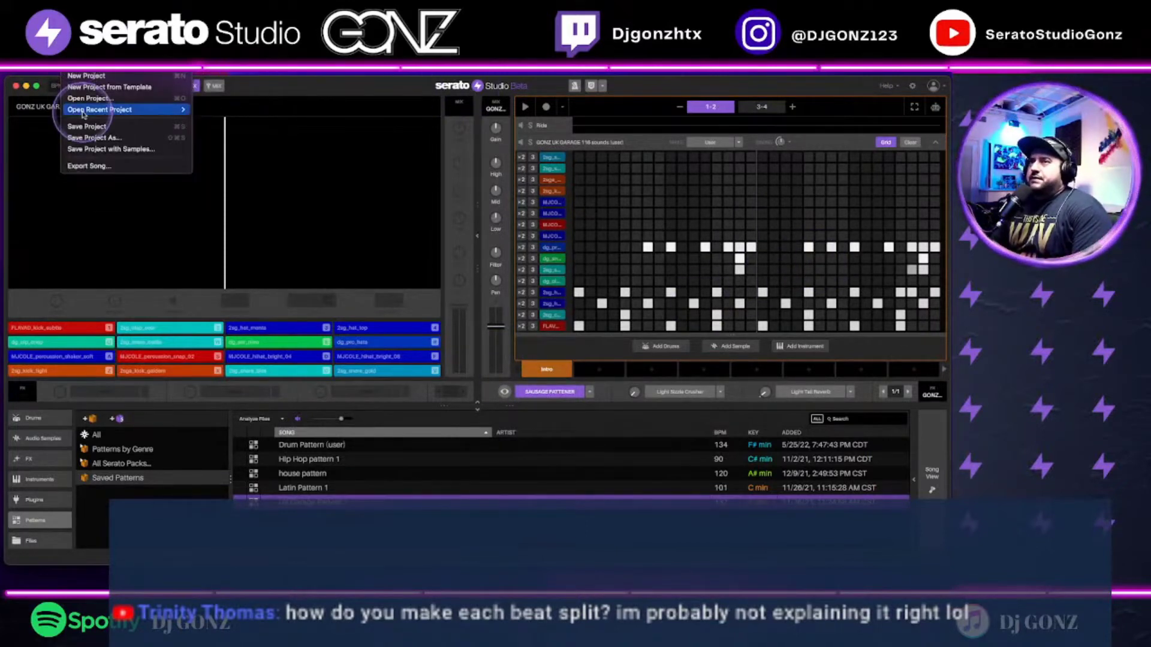
mouse_move(82, 113)
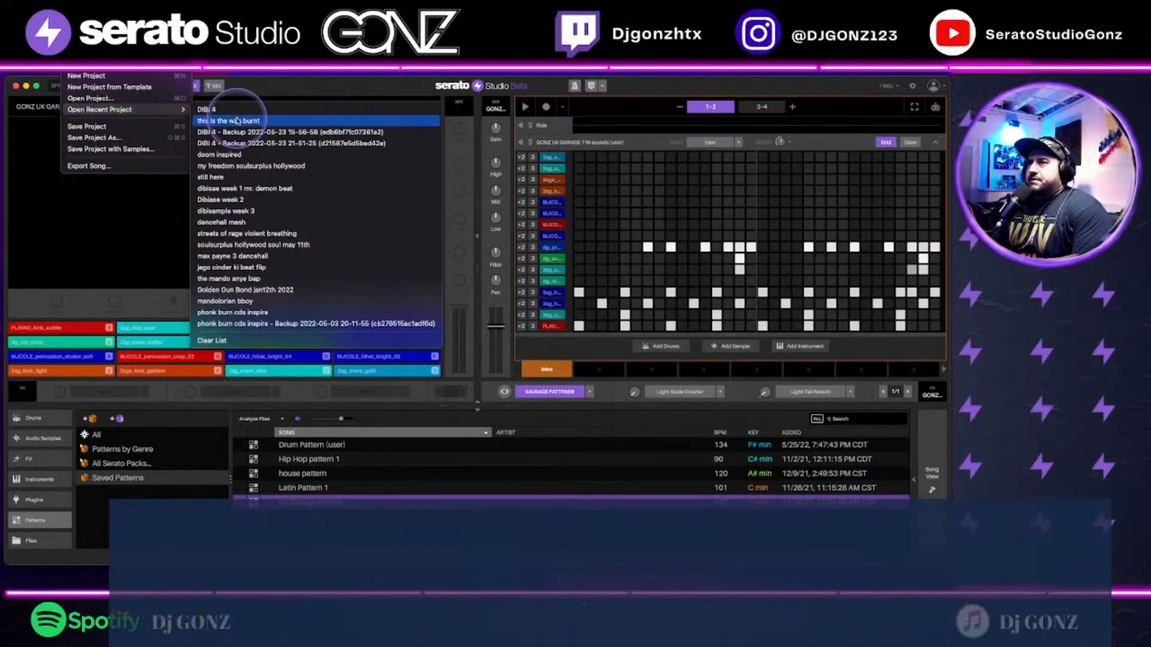
left_click(228, 176)
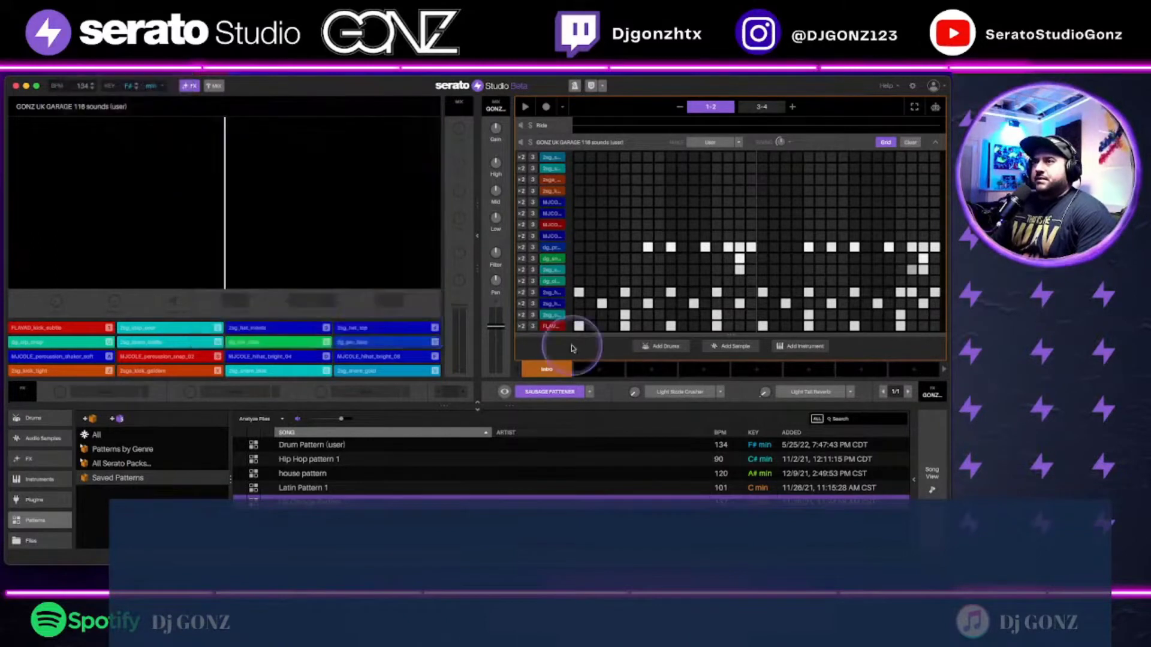
left_click(379, 339)
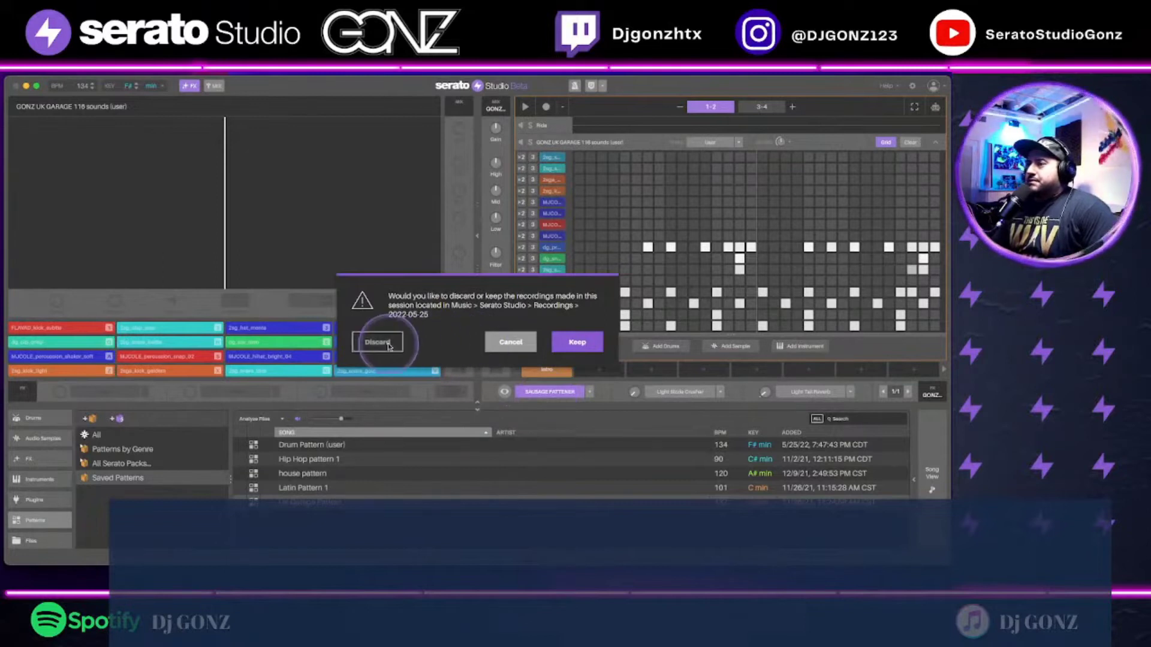
left_click(506, 342)
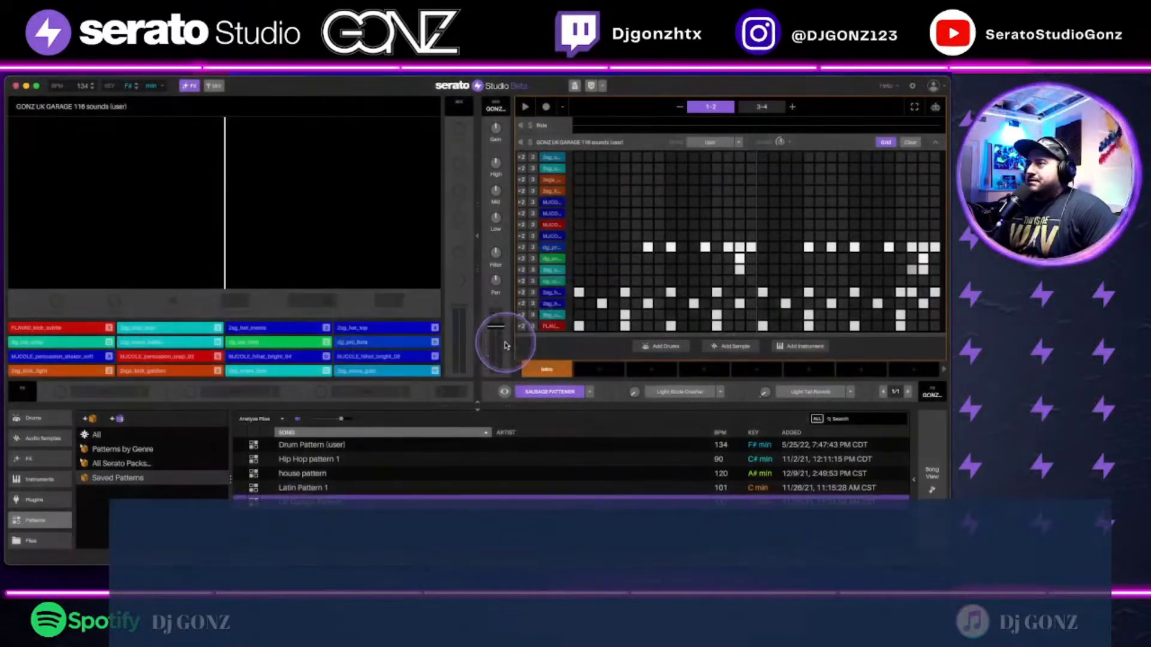
Step: Delete the GONZ UK GARAGE 116 sounds drum deck and bring up the song timeline
left_click(578, 147)
key("BackSpace")
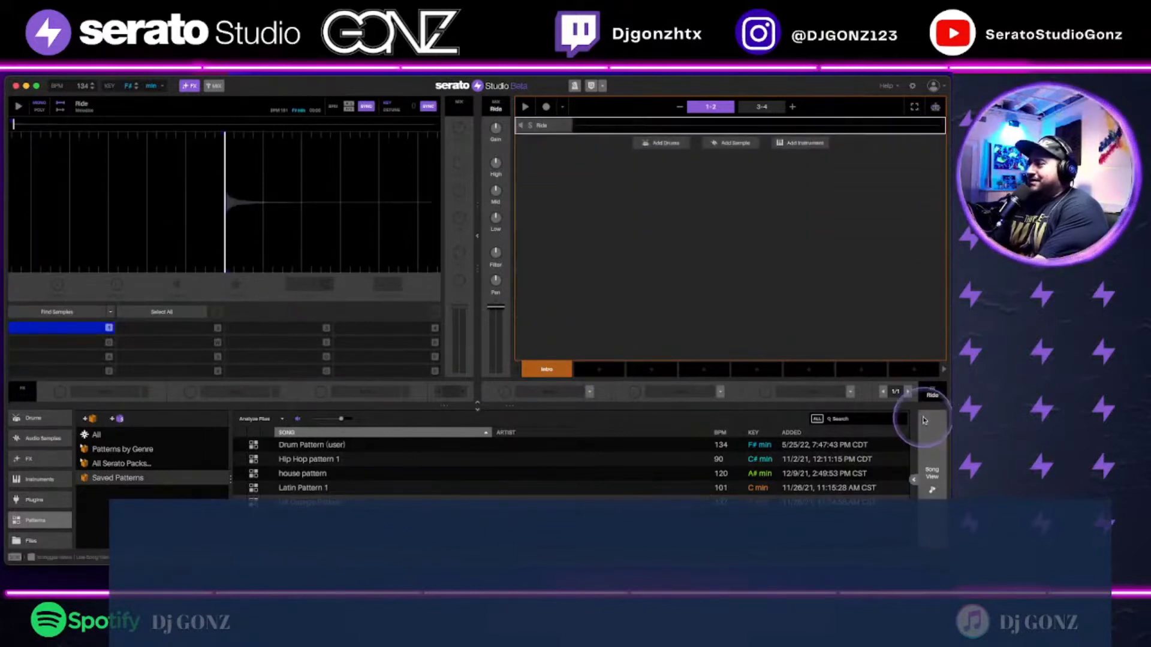
left_click(931, 473)
scroll(272, 498, "up", 5)
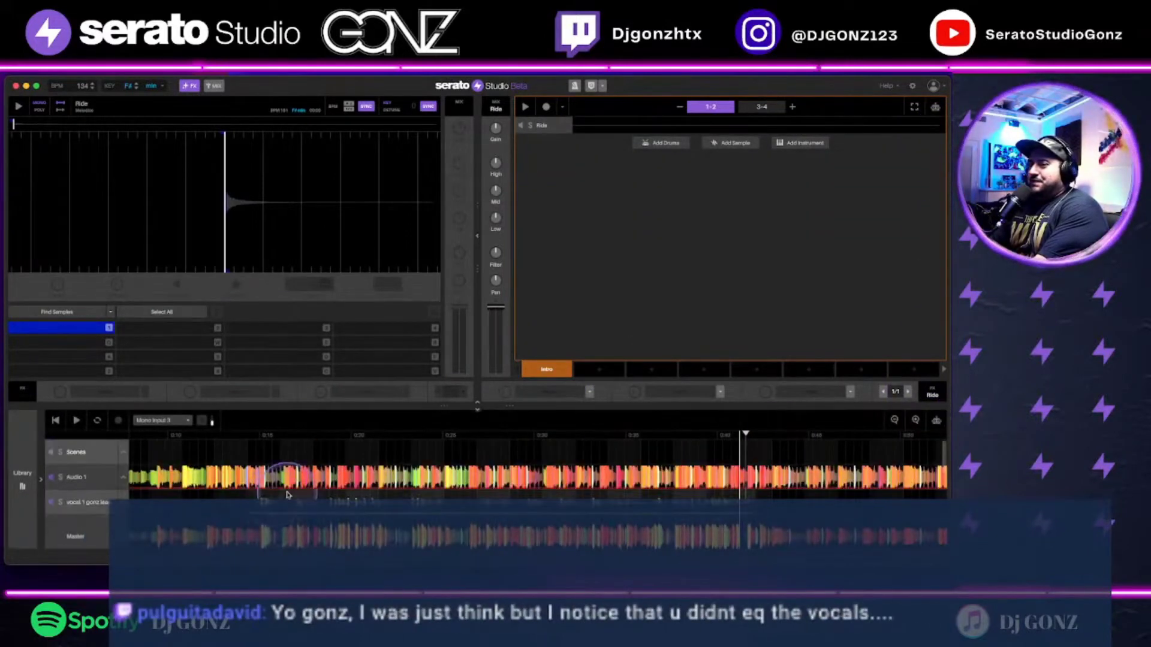
Step: Start saving the project as a new file in the Serato Studio projects new folder on the GONZ Production Drive
left_click(71, 73)
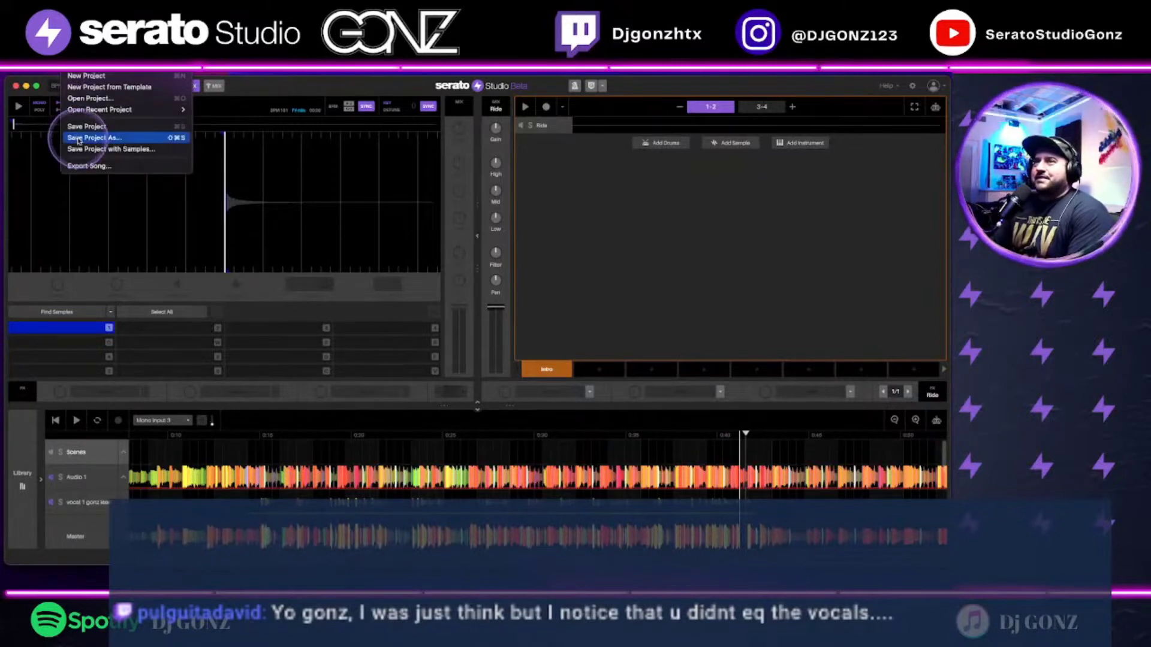
left_click(411, 200)
key("super+shift+s")
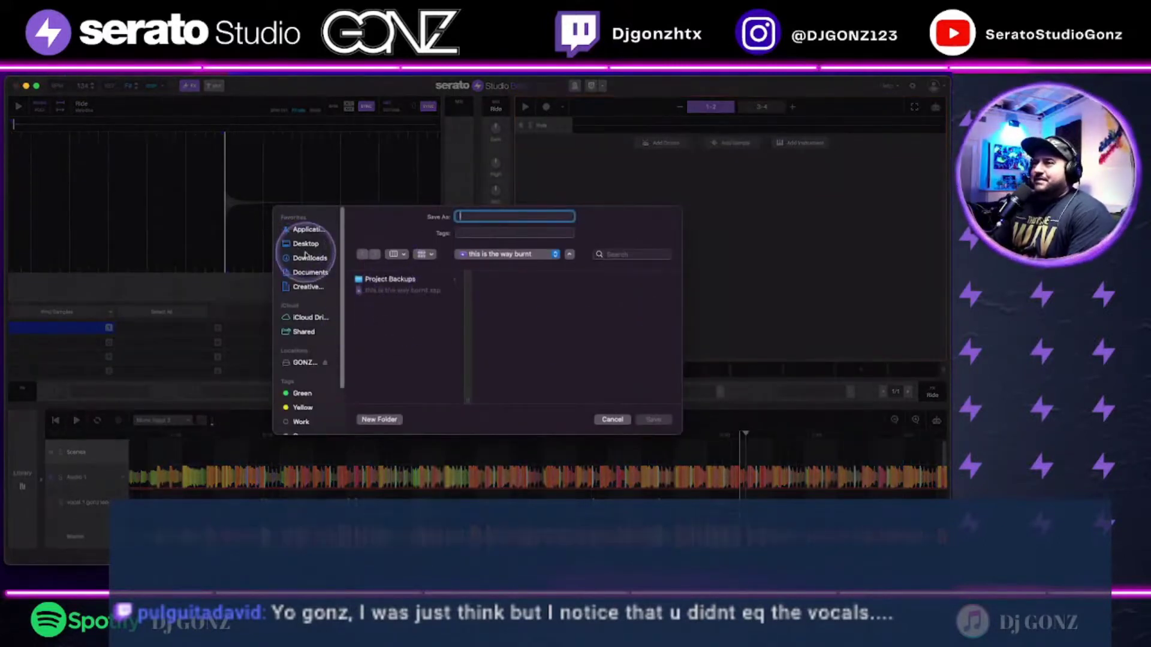
left_click(305, 362)
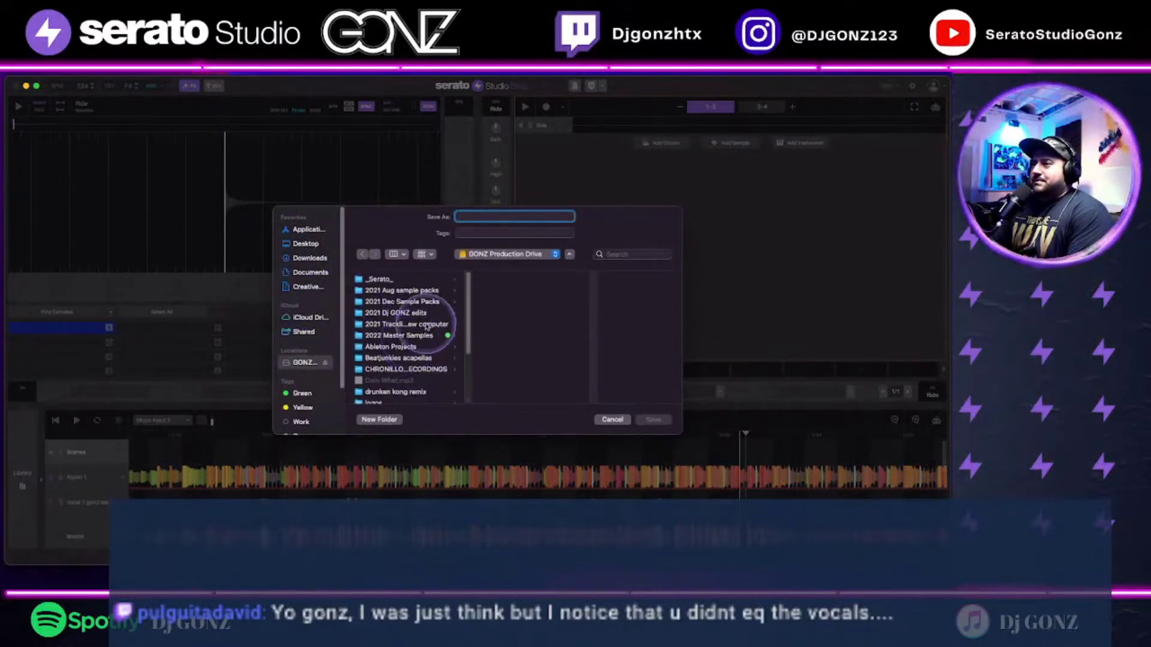
scroll(427, 326, "down", 3)
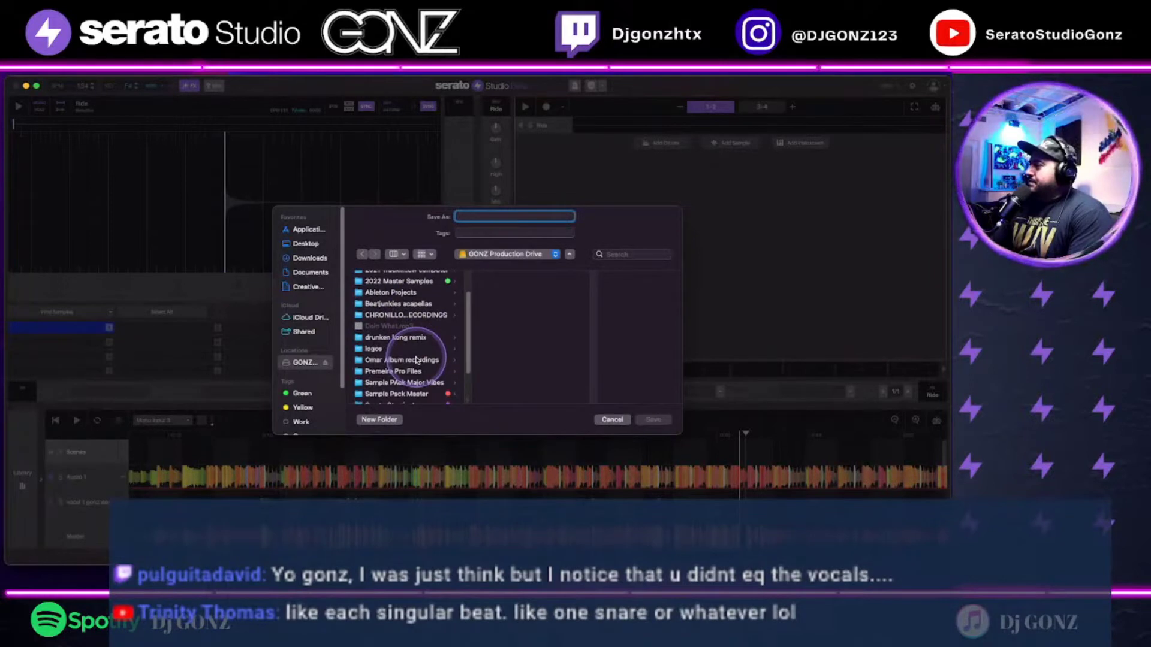
scroll(416, 359, "down", 1)
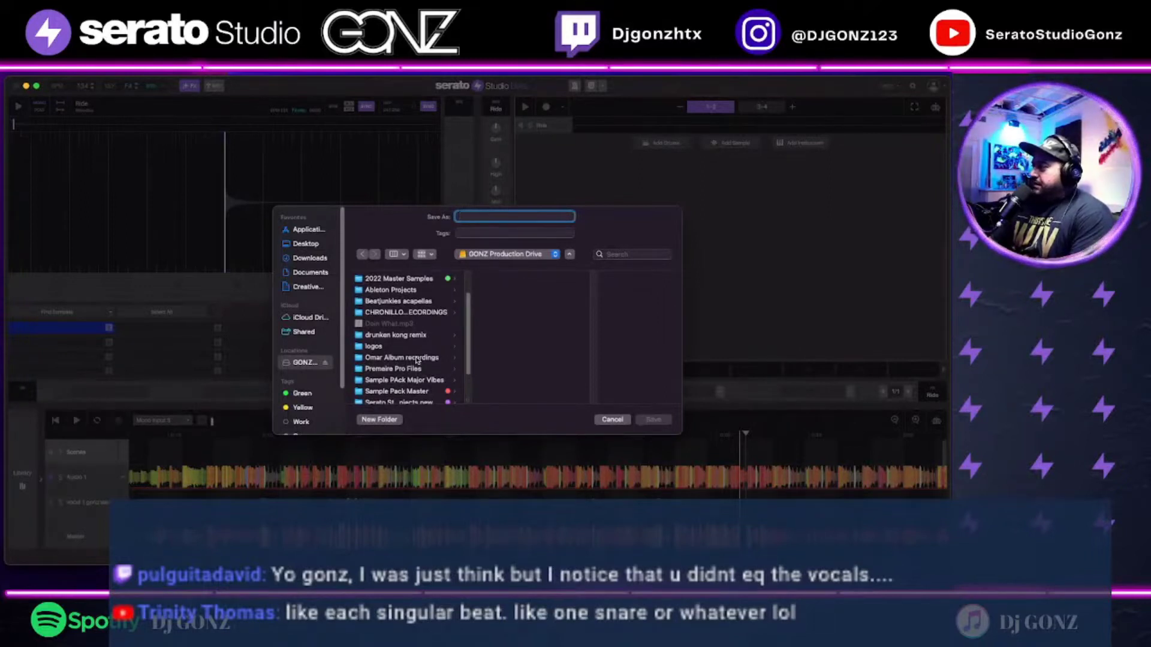
left_click(418, 358)
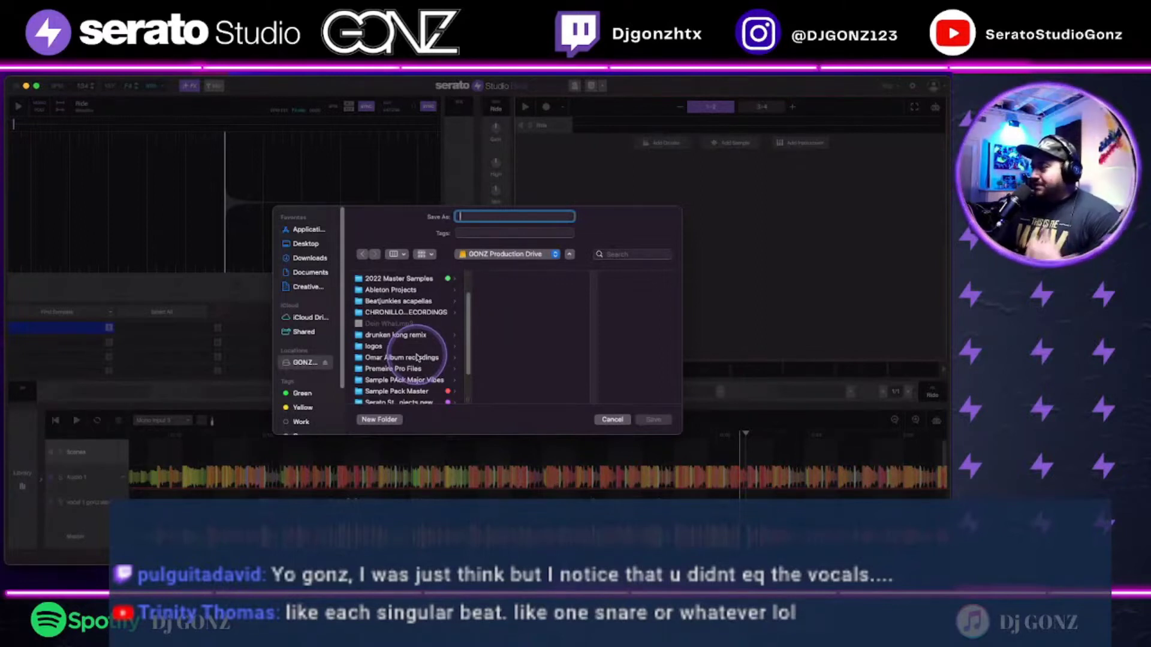
left_click(418, 358)
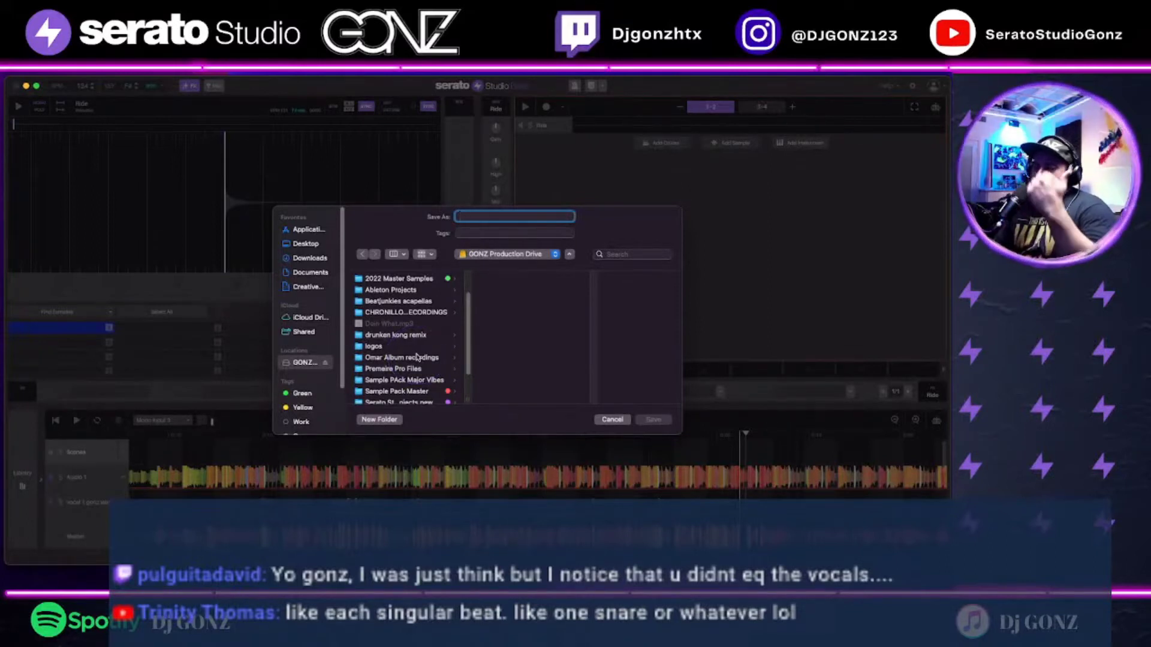
left_click(517, 274)
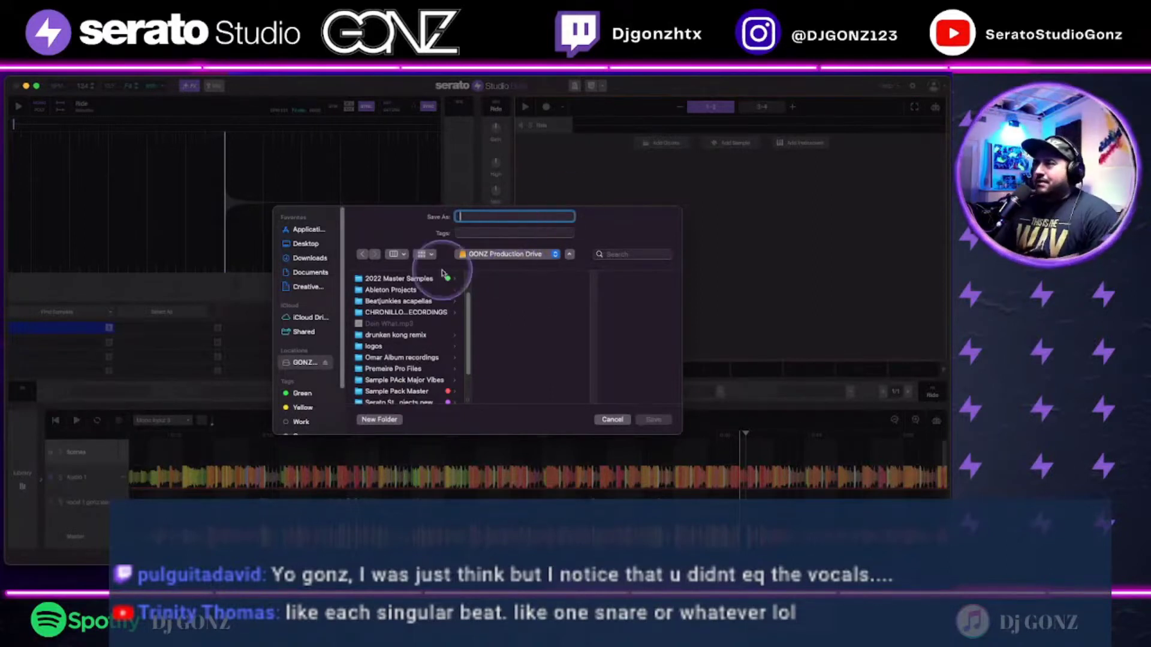
scroll(424, 316, "down", 1)
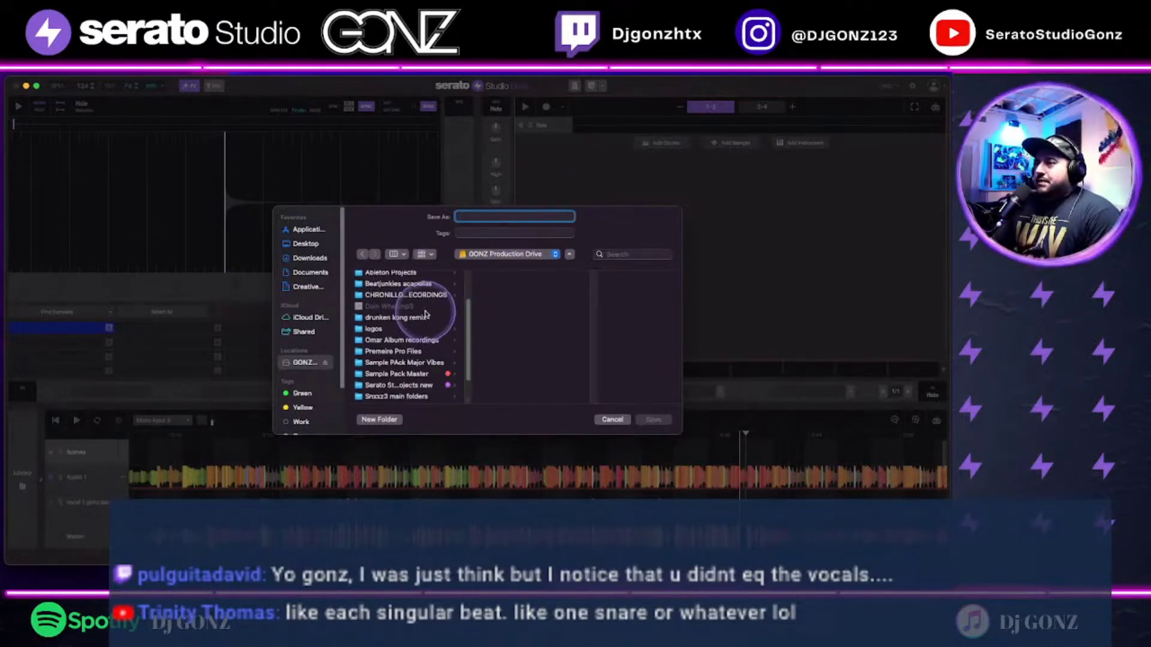
left_click(405, 384)
Step: Name the project 41 beats rap and save it
left_click(485, 214)
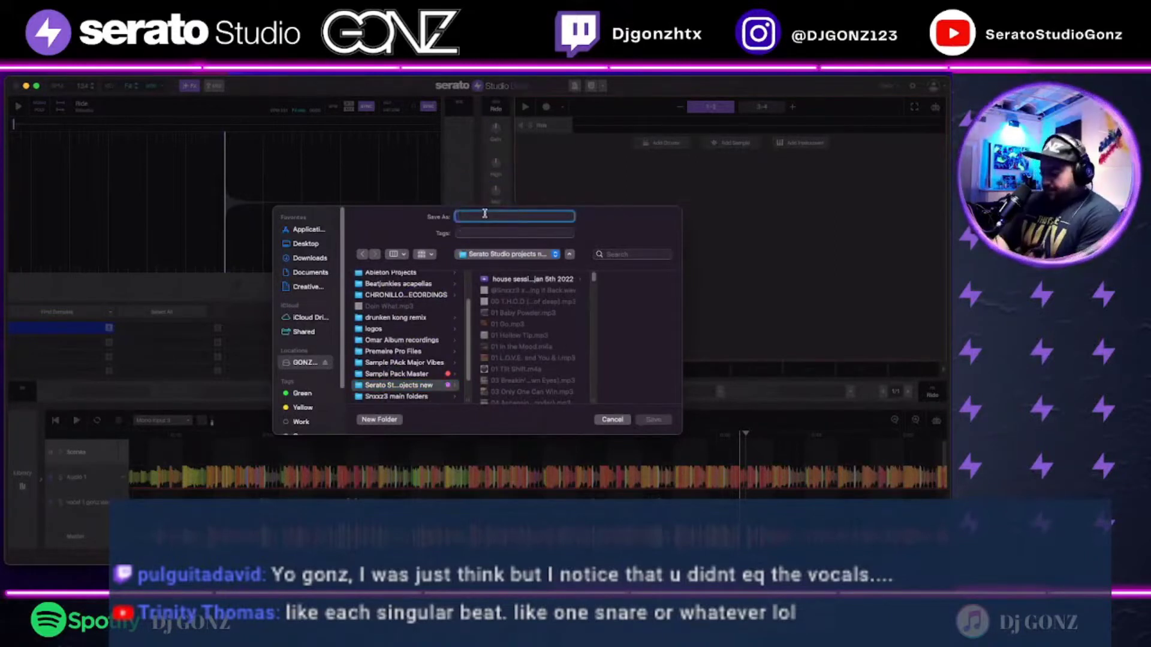
type("41 bea")
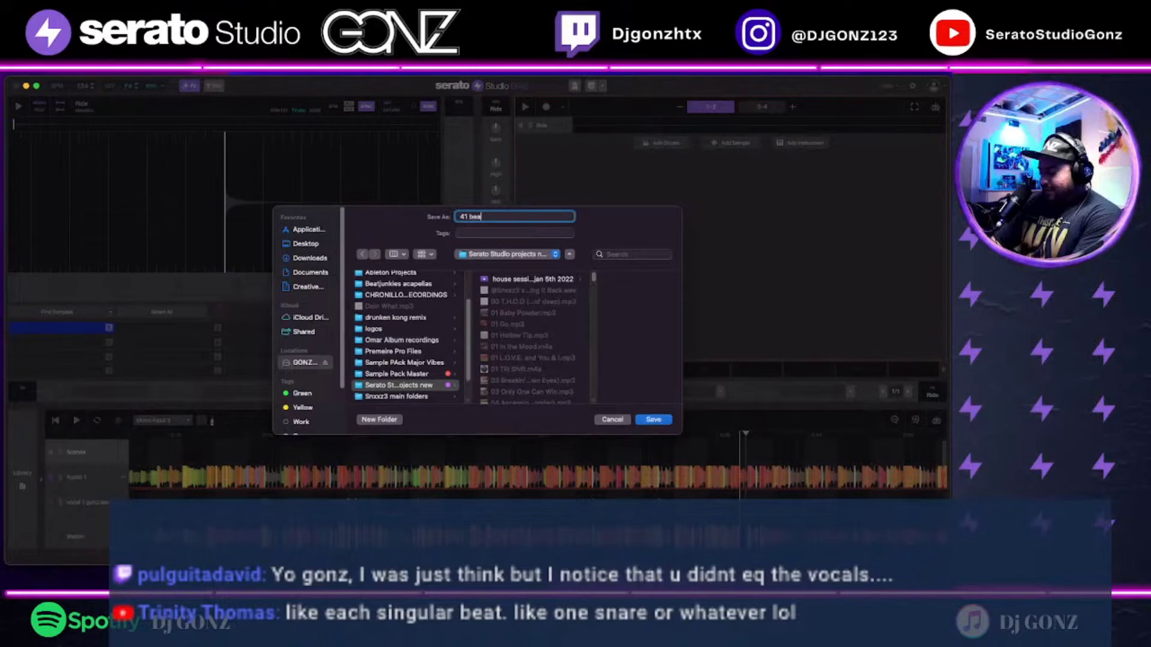
type("ts re")
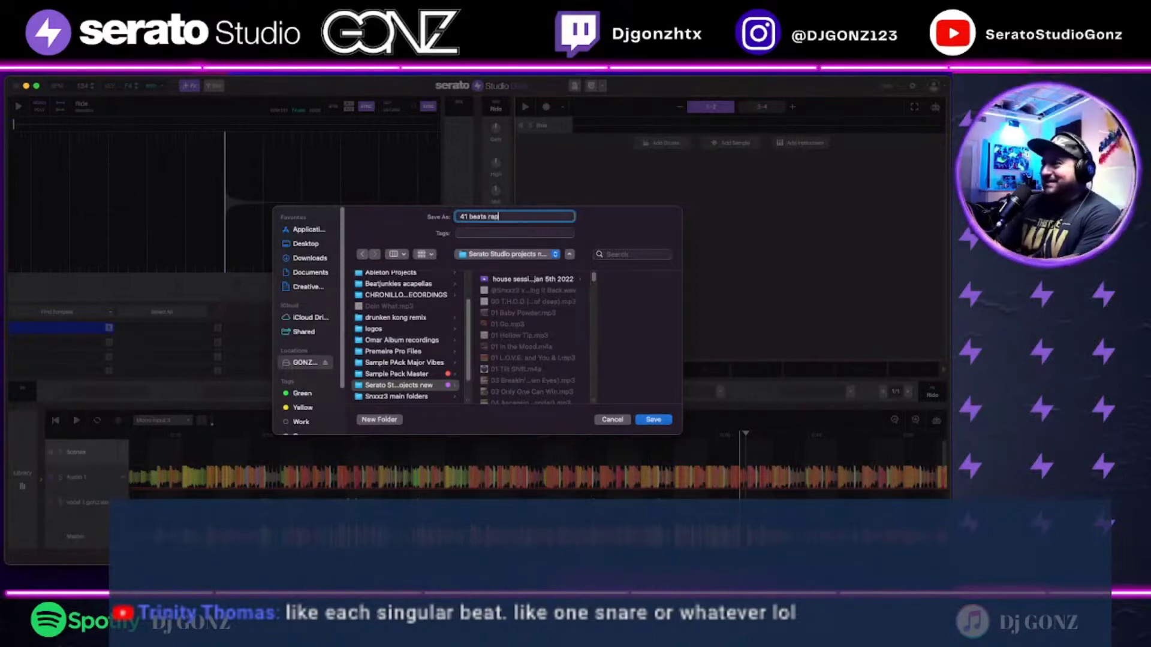
type("p")
left_click(653, 419)
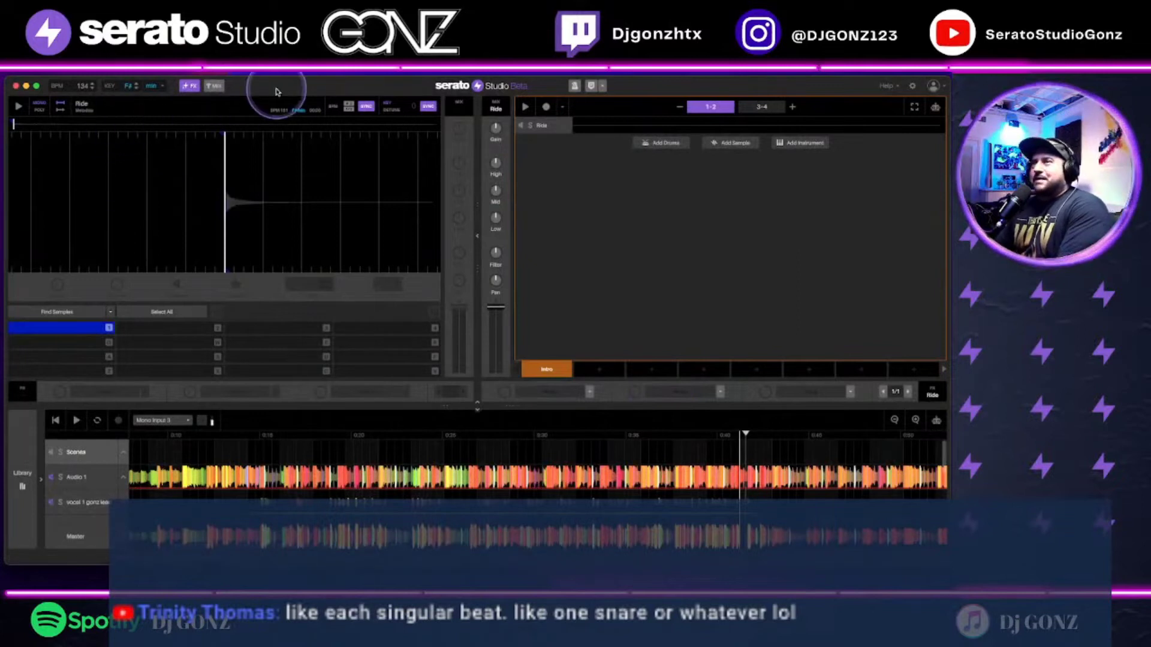
Step: Open the recent project still here and return from the master view to its scenes
left_click(78, 71)
mouse_move(86, 111)
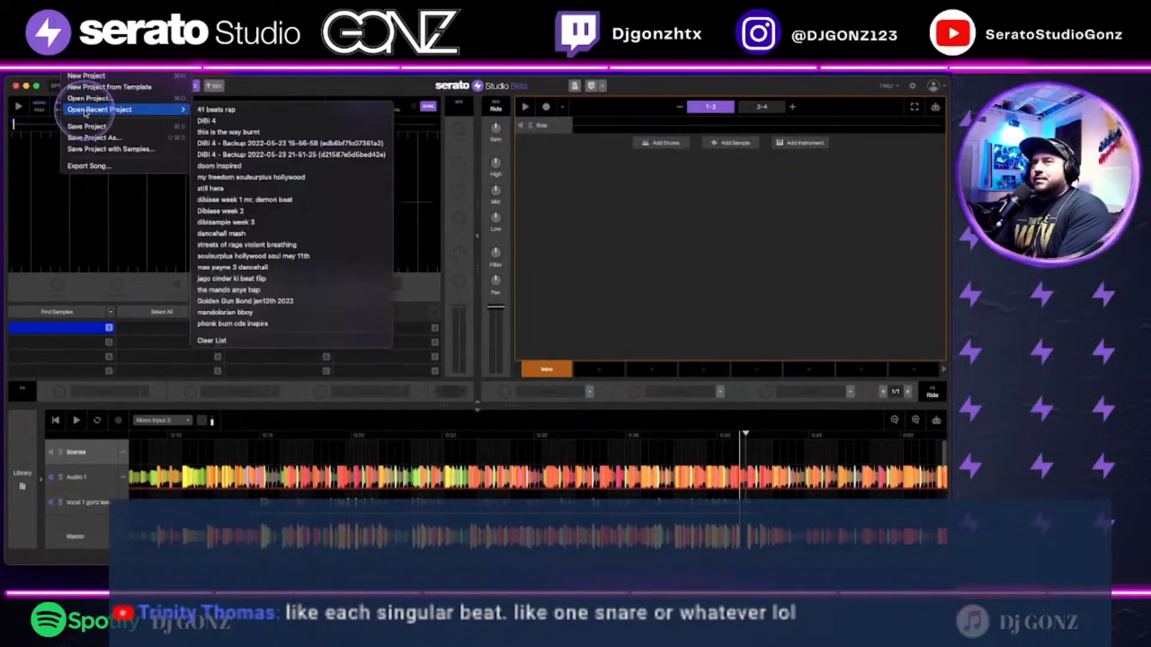
left_click(237, 190)
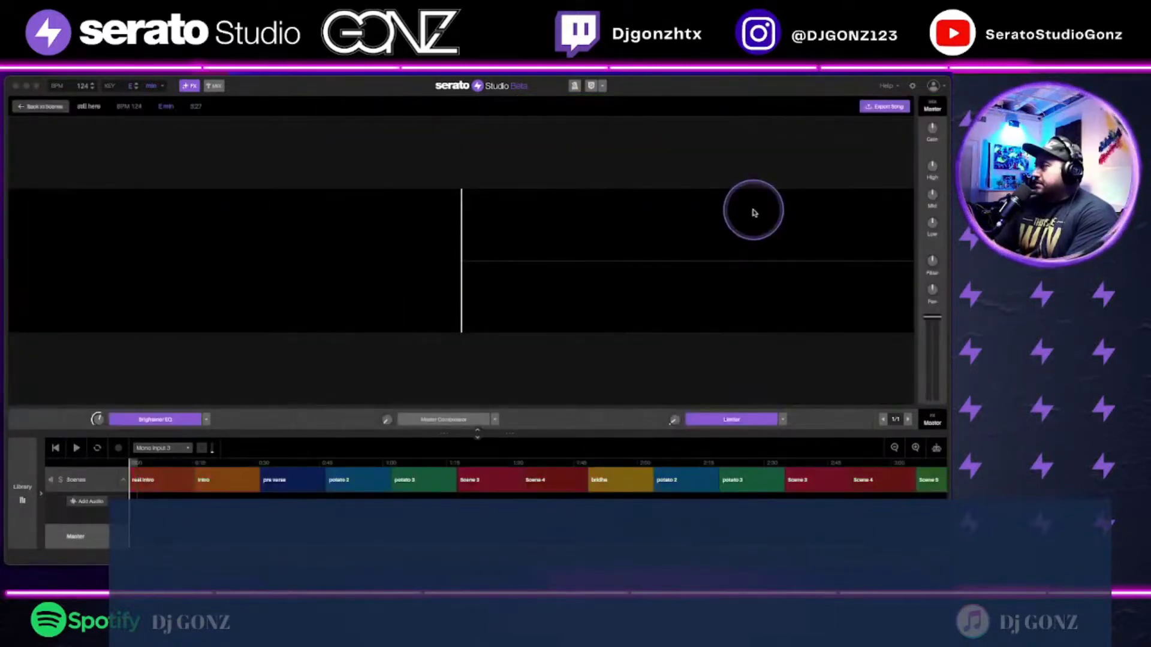
left_click(48, 109)
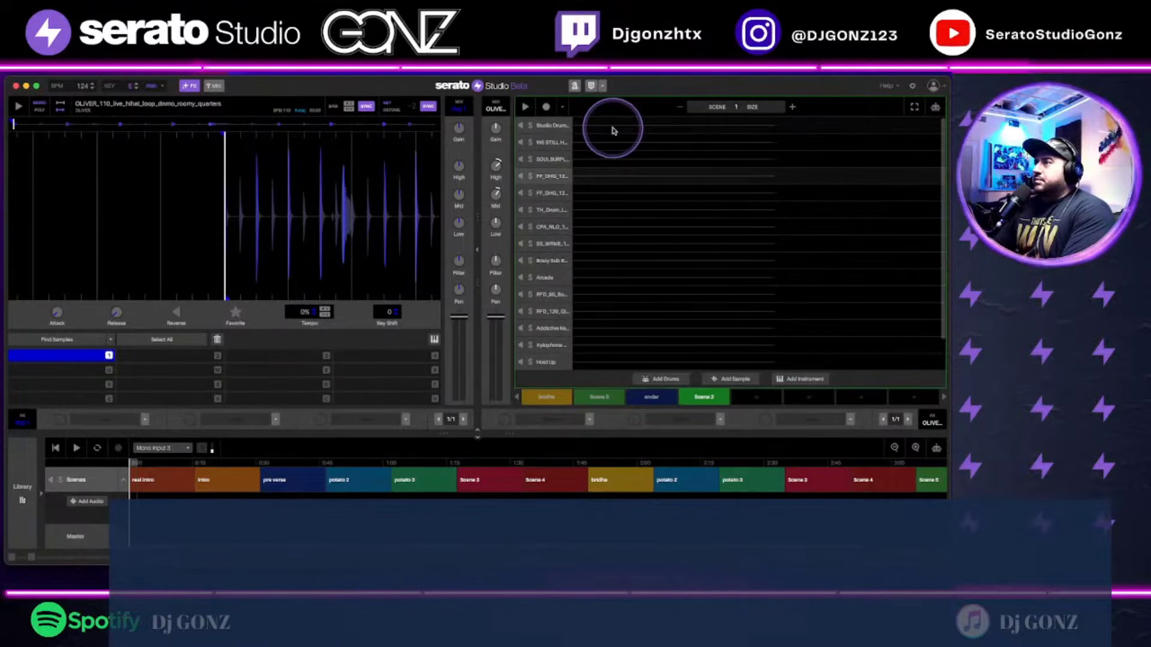
Step: Expand the Studio Drum Kit deck to view its step grid, collapse it and look over the scene's decks
left_click(614, 131)
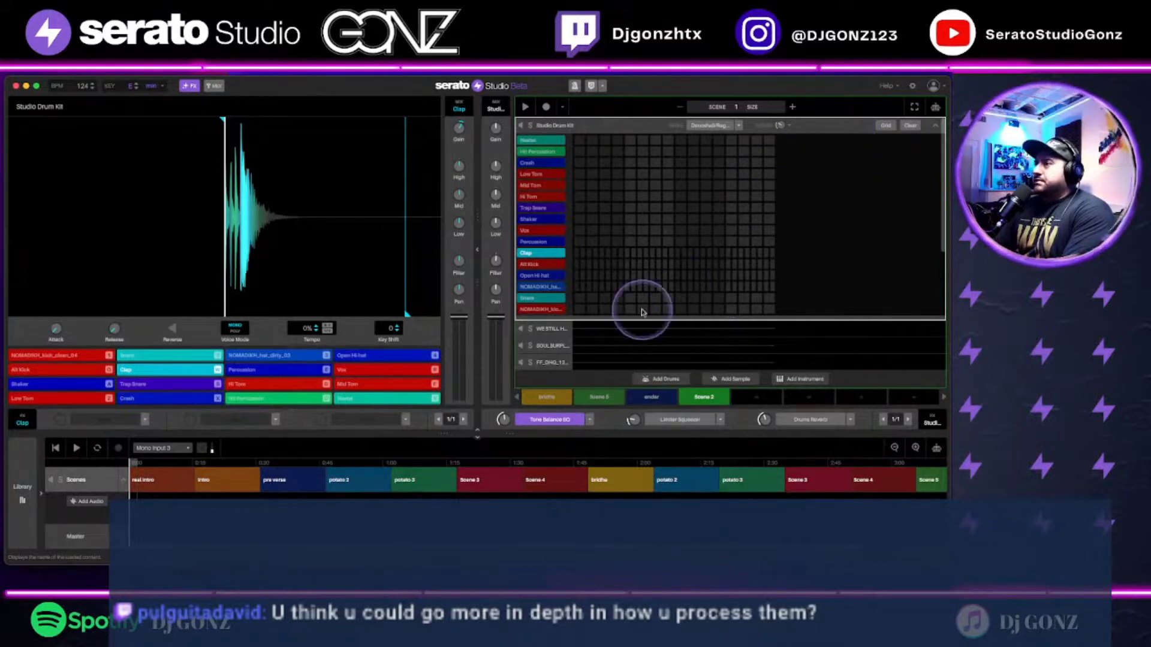
left_click(904, 126)
scroll(682, 309, "down", 2)
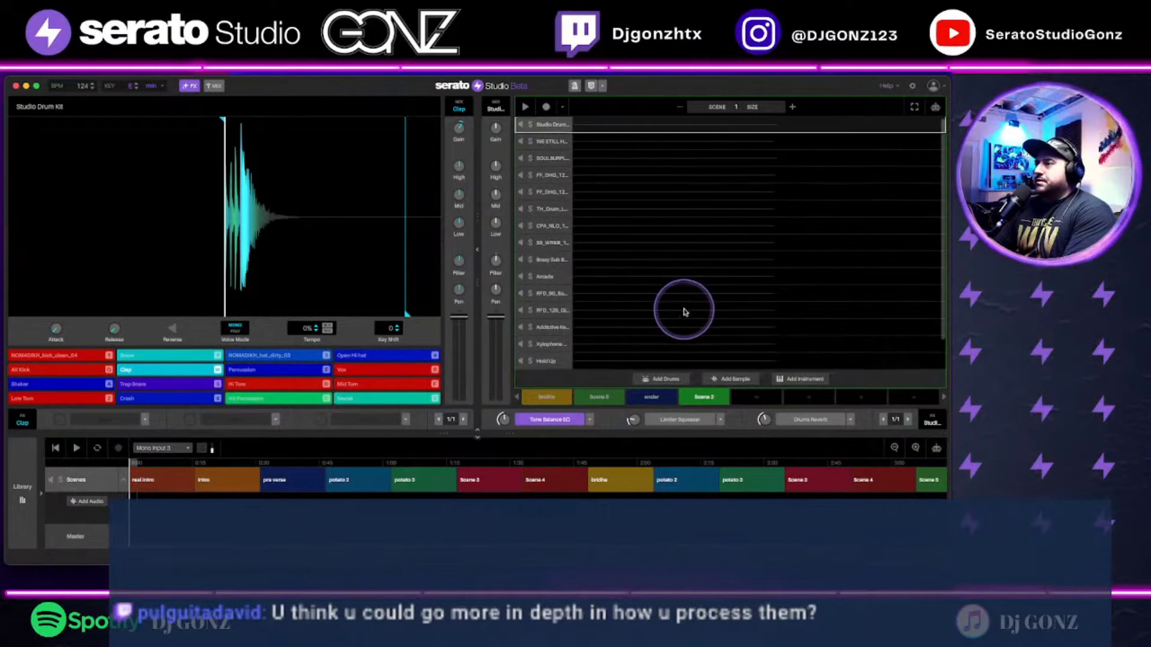
scroll(685, 312, "up", 2)
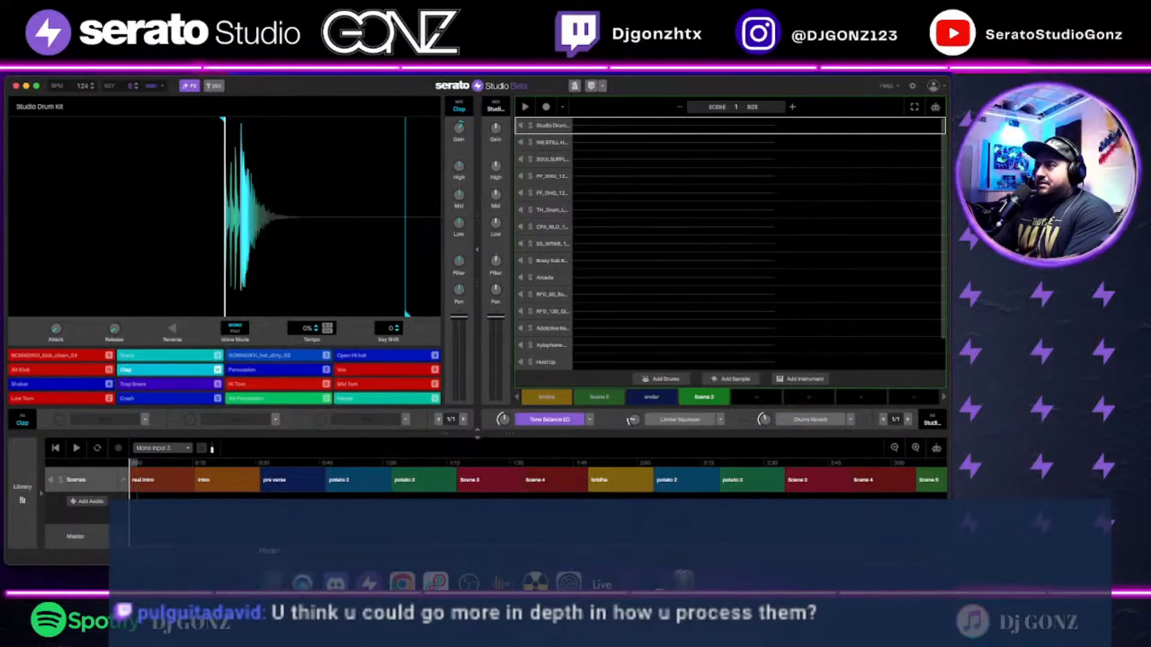
Step: Switch to Finder and open the we still here folder in Serato Studio projects new on the GONZ Production Drive
left_click(271, 580)
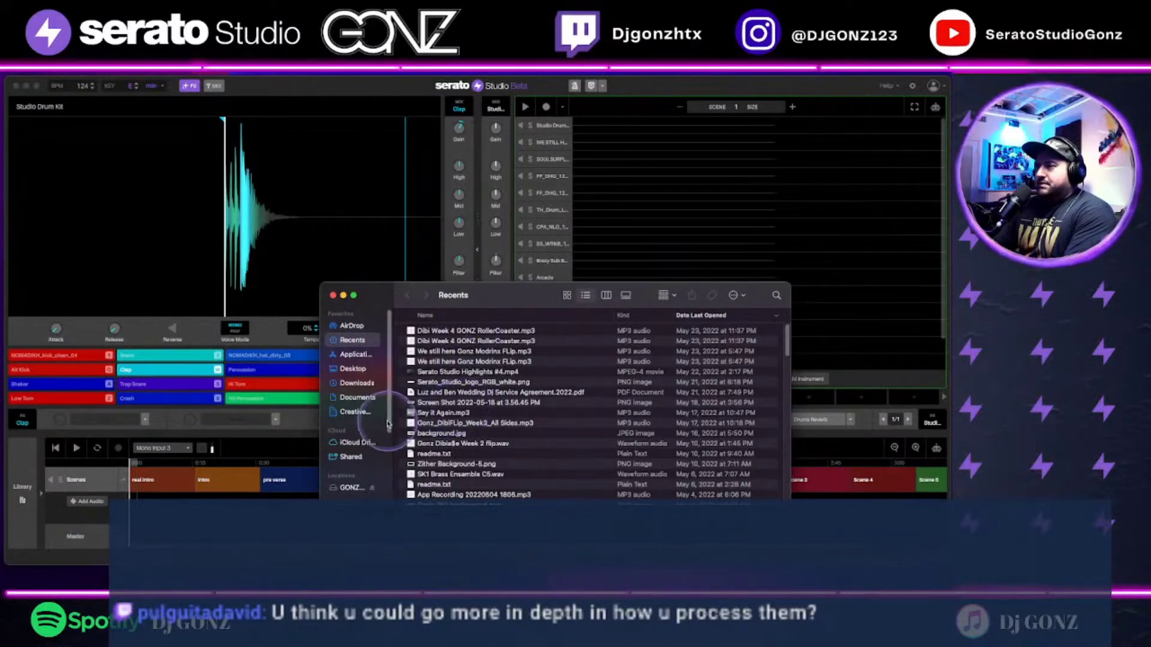
scroll(365, 420, "down", 3)
scroll(354, 388, "down", 3)
left_click(365, 377)
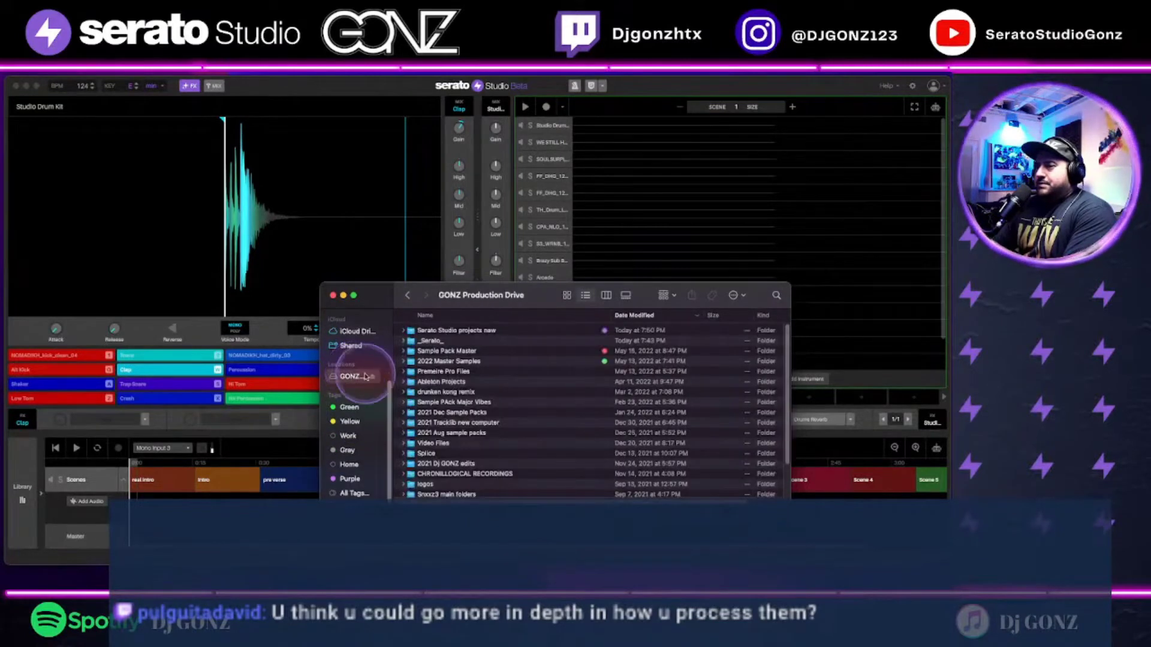
scroll(514, 437, "down", 3)
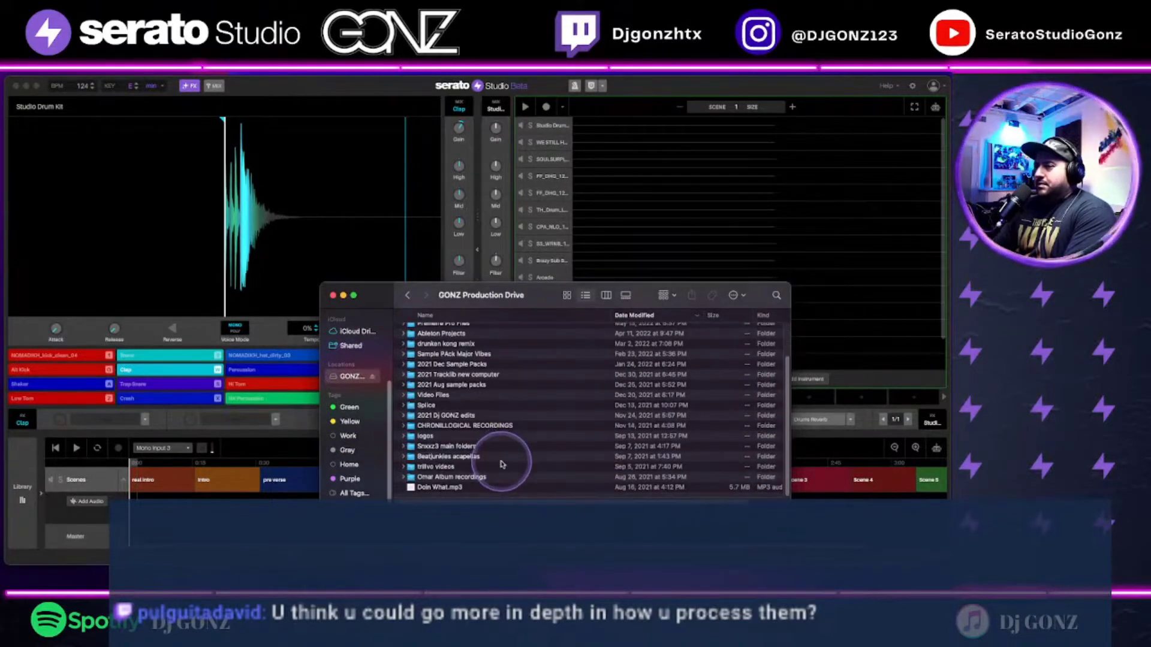
scroll(503, 464, "up", 3)
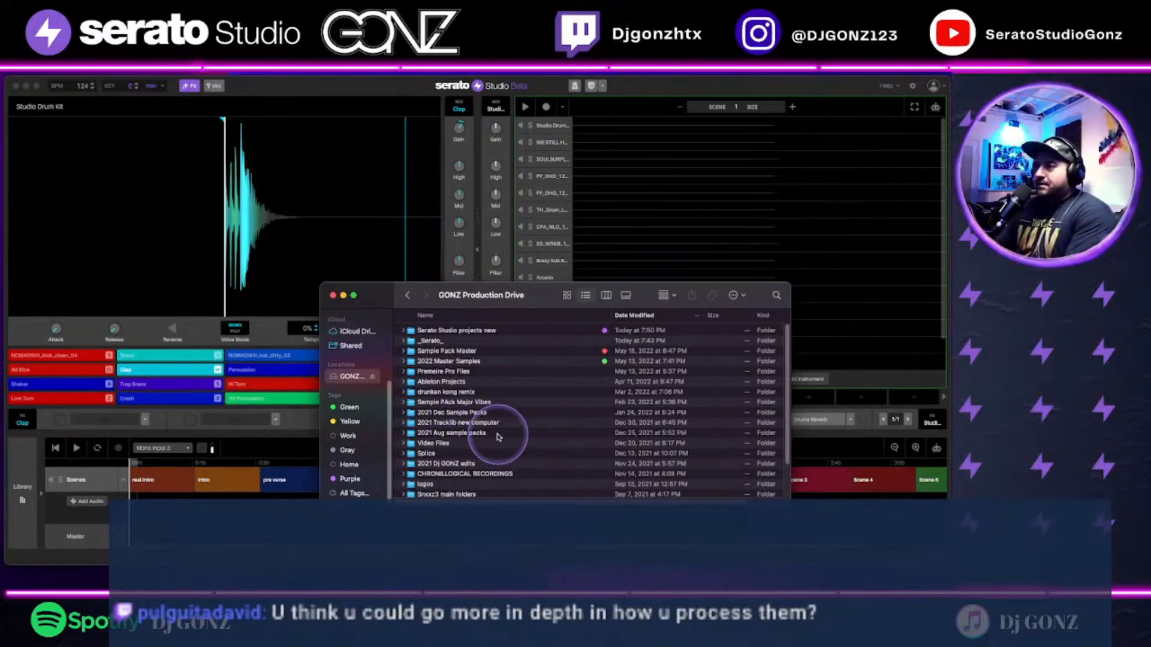
scroll(498, 436, "down", 3)
scroll(492, 436, "up", 3)
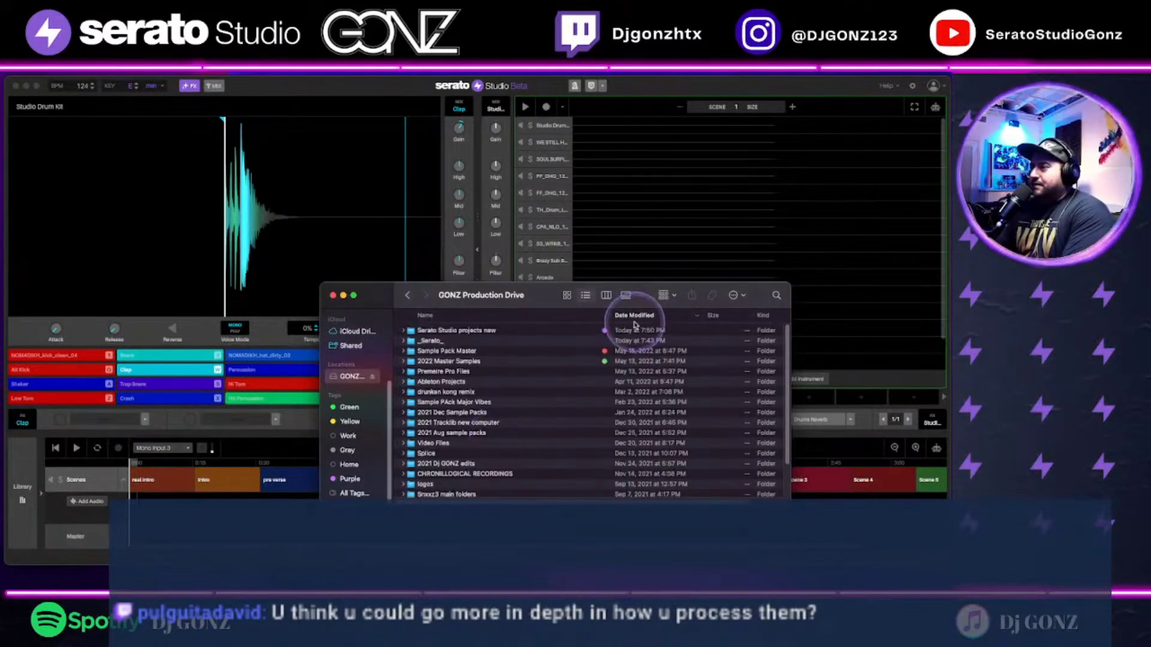
double_click(461, 331)
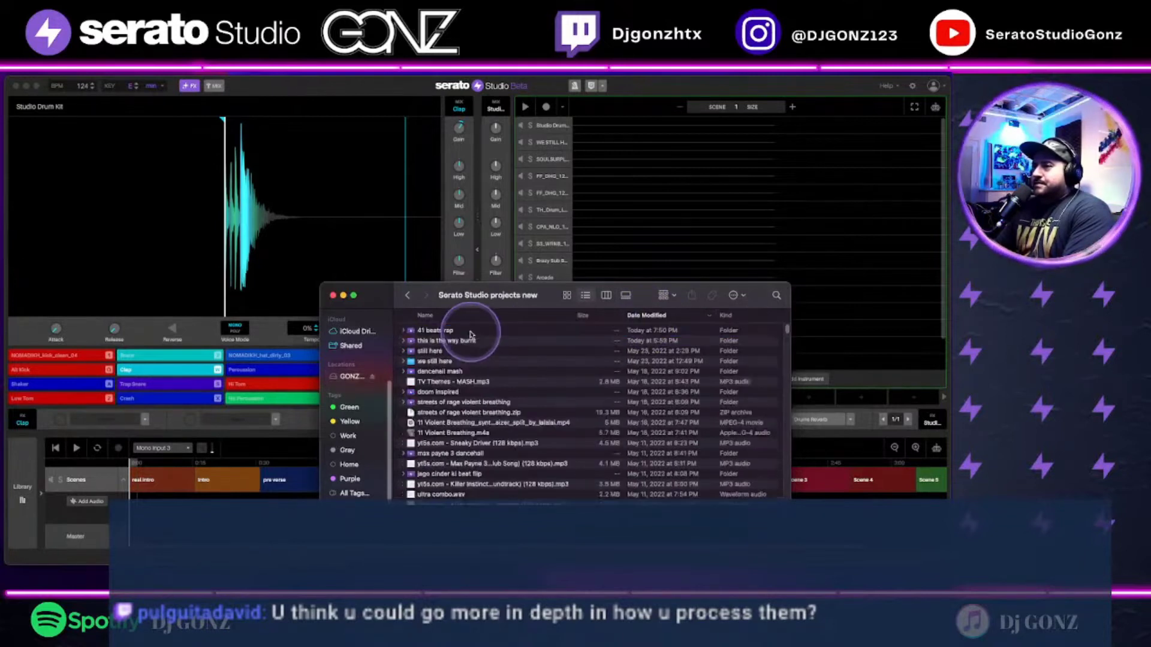
double_click(441, 361)
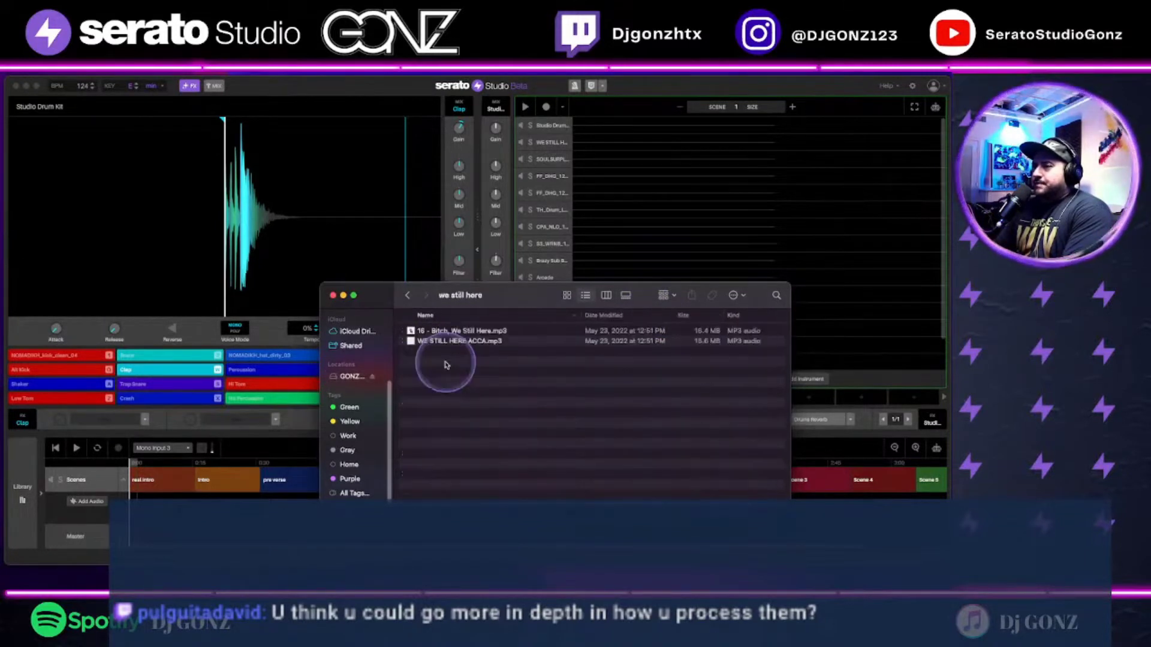
Step: Preview the original track 16 - Bitch, We Still Here.mp3, including the section about three minutes in, and close the preview and Finder
left_click(484, 333)
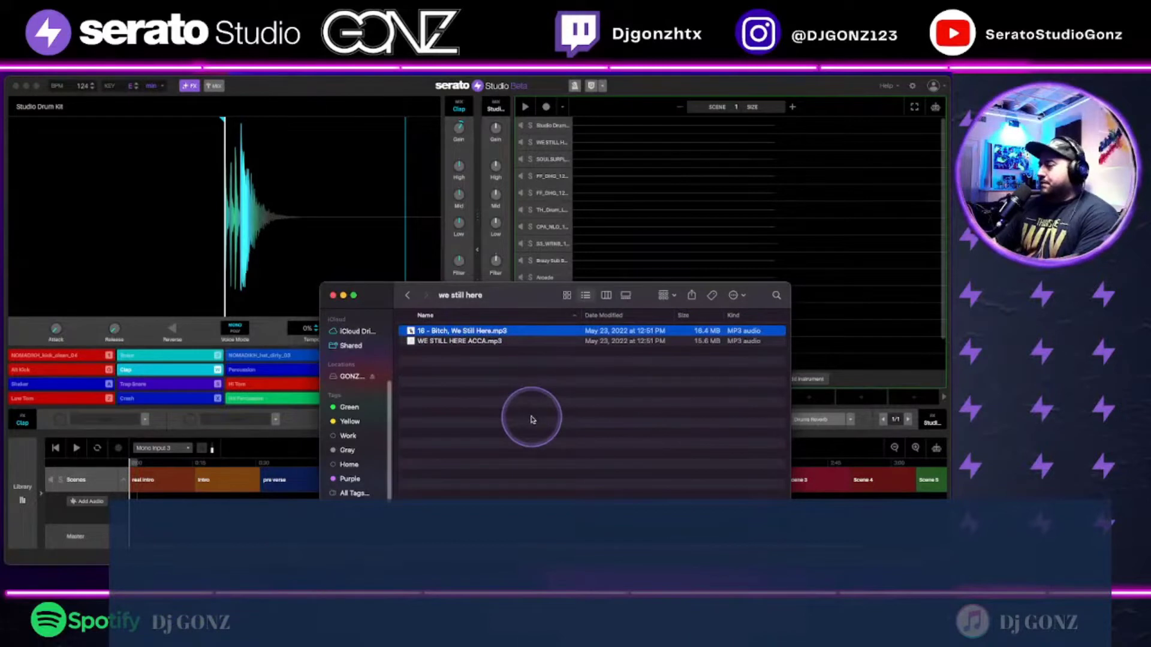
key("space")
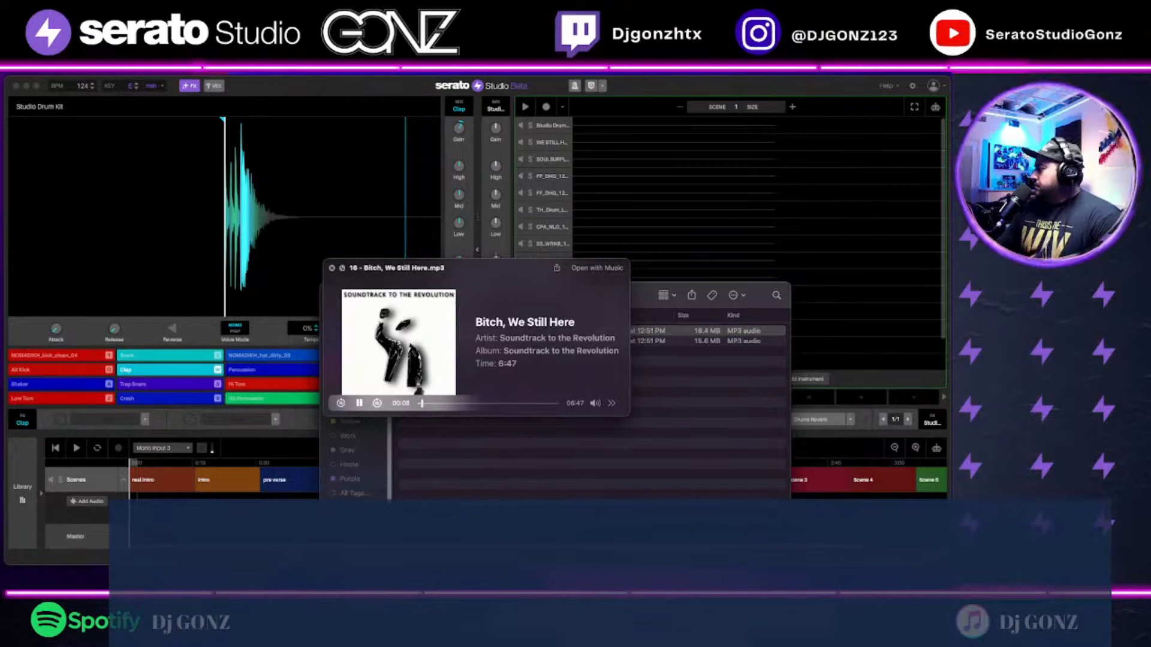
key("super+Tab")
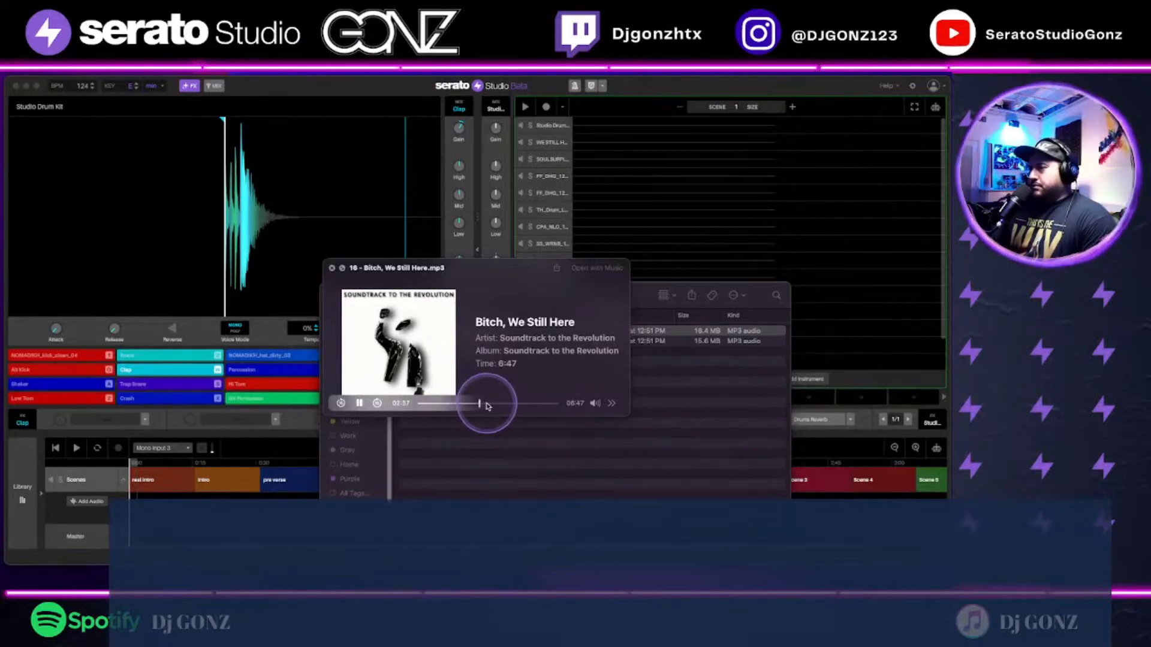
left_click(486, 404)
left_click_drag(497, 406, 484, 405)
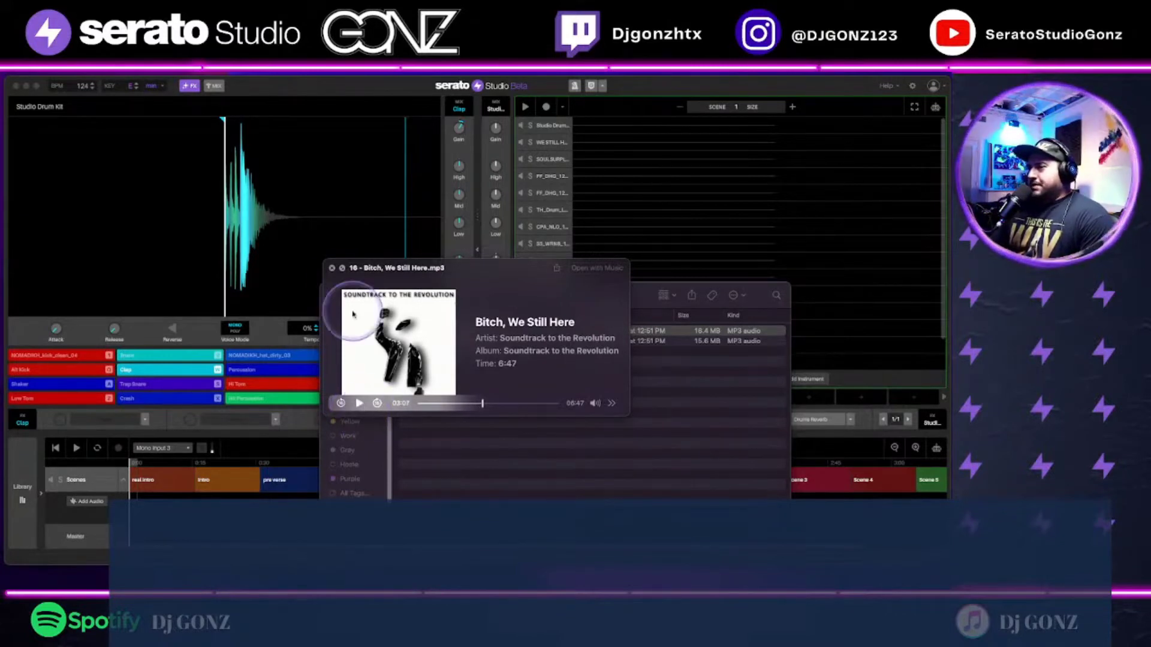
left_click(331, 268)
left_click(331, 296)
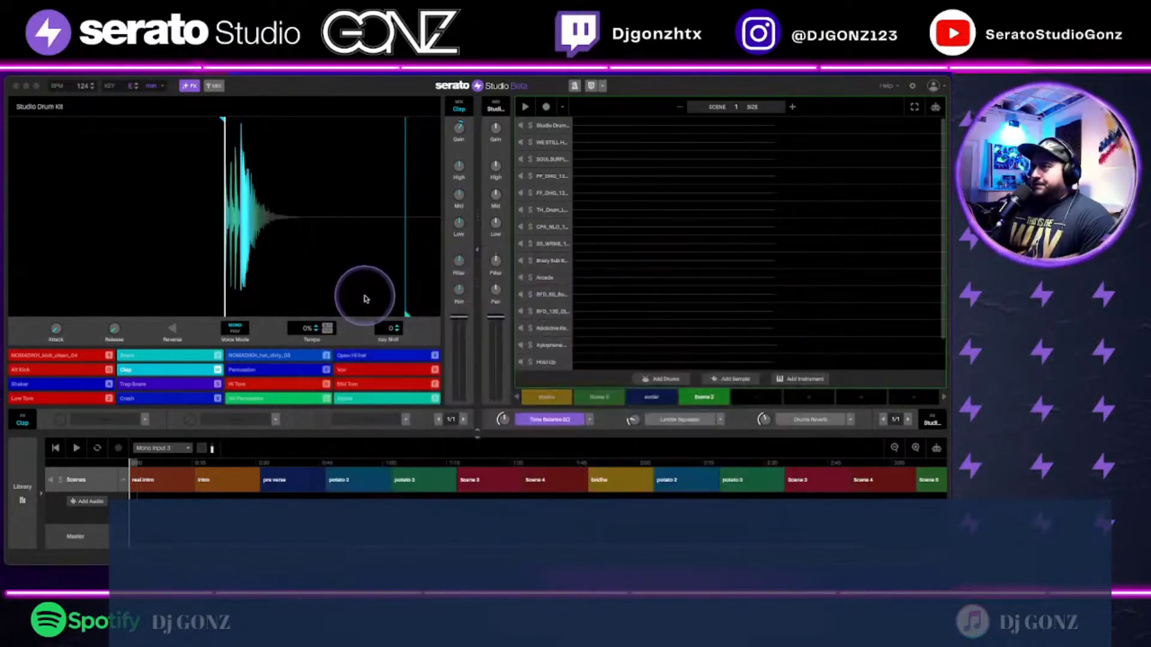
Step: Return to Serato Studio and expand the WE STILL HERE ACCA deck to view its sliced vocal waveform
left_click(624, 147)
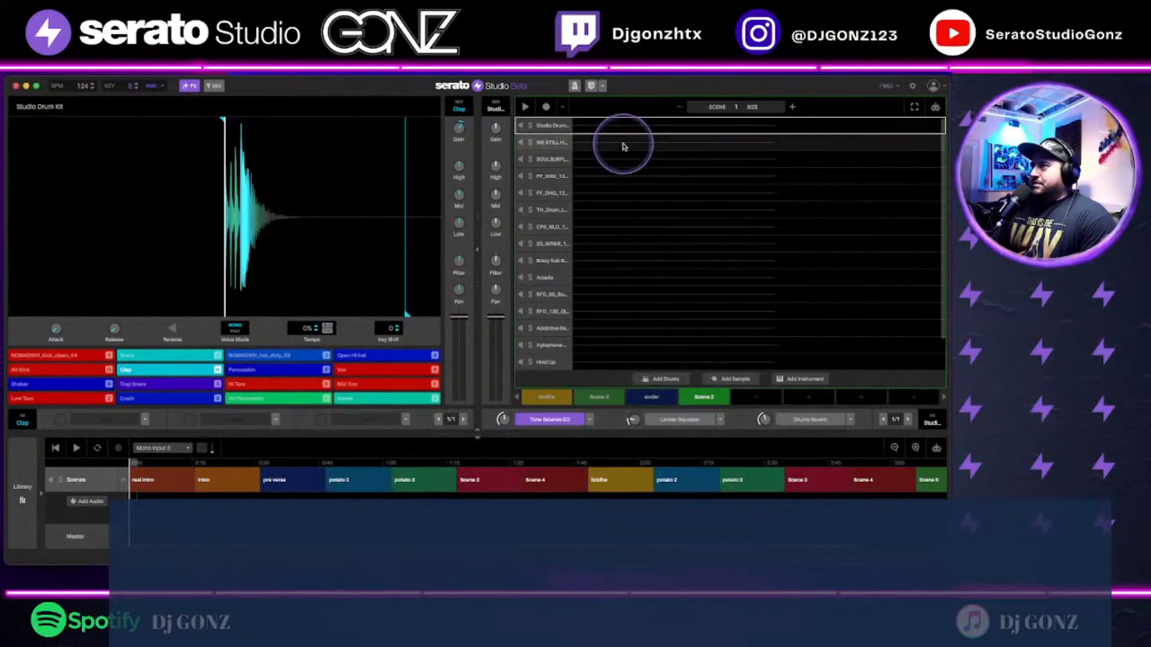
left_click(624, 146)
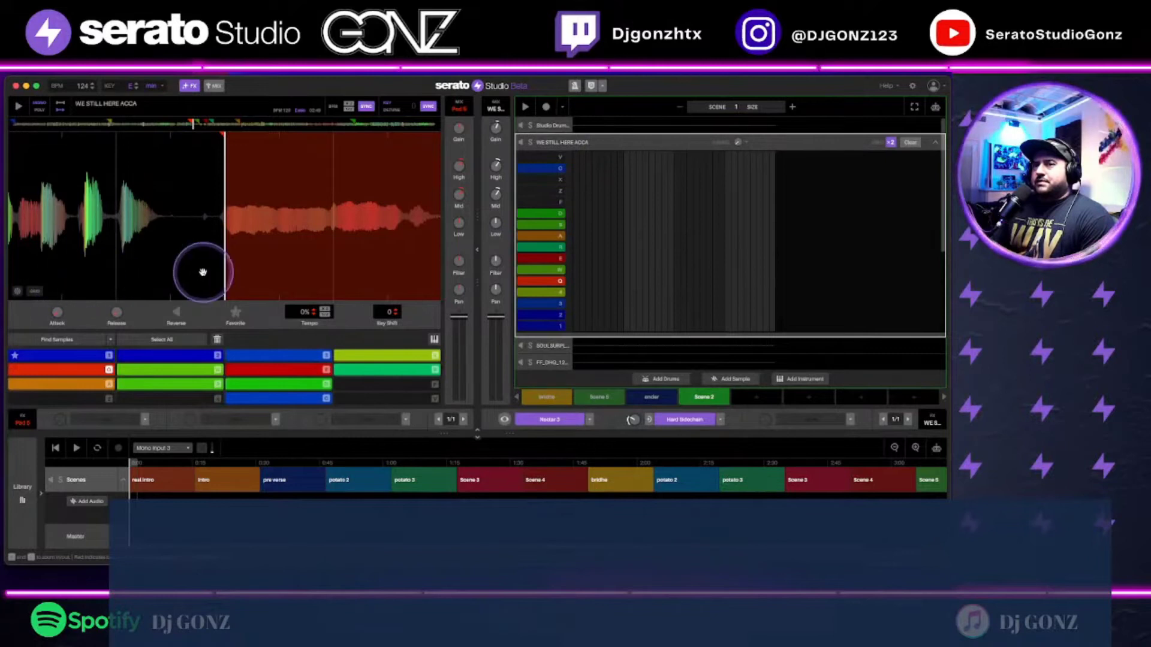
scroll(172, 162, "down", 2)
scroll(180, 186, "down", 2)
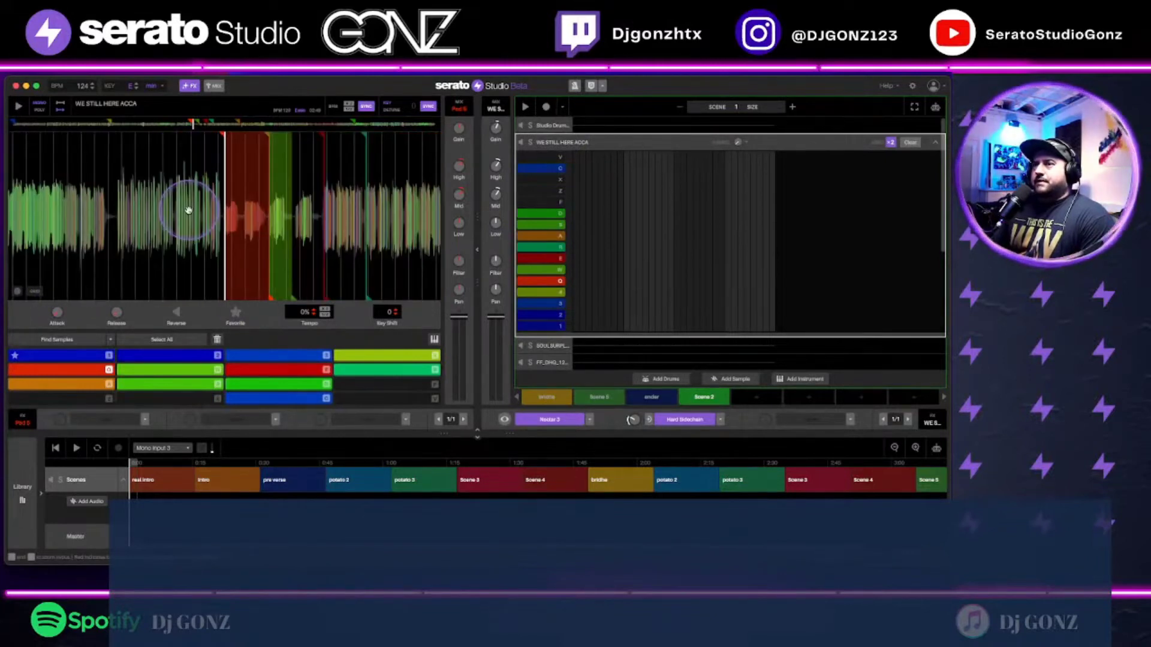
Step: Audition the acapella's samples on pads 1 to 6 and inspect the deck's High EQ and the pad 6 slice in the waveform
left_click(94, 357)
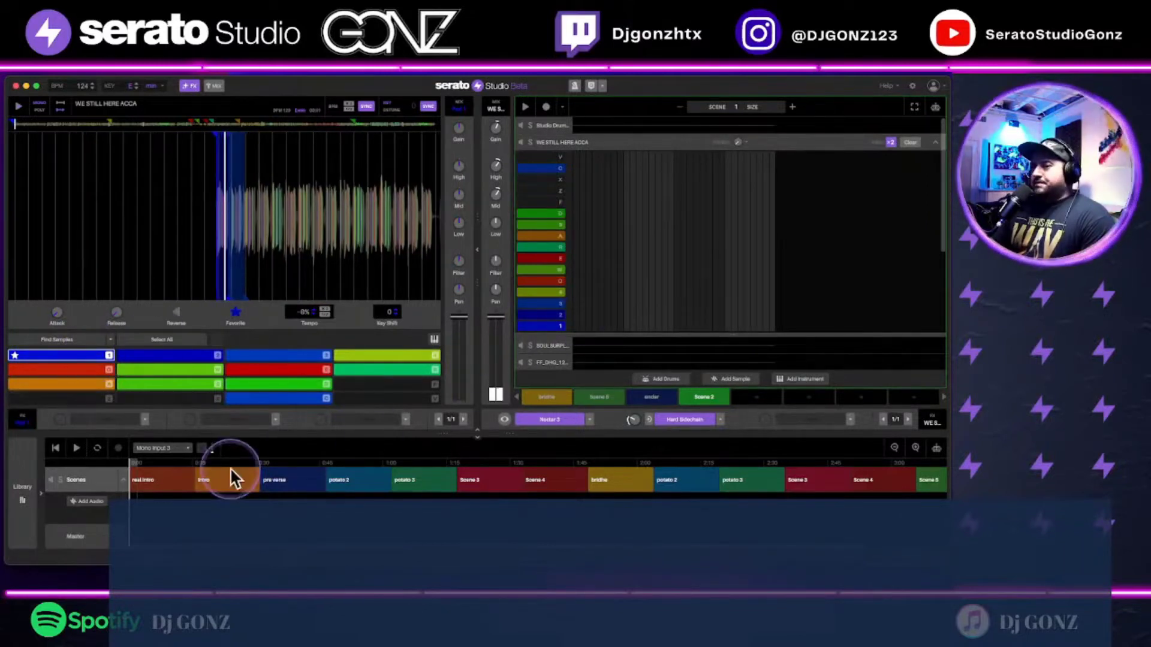
left_click(188, 355)
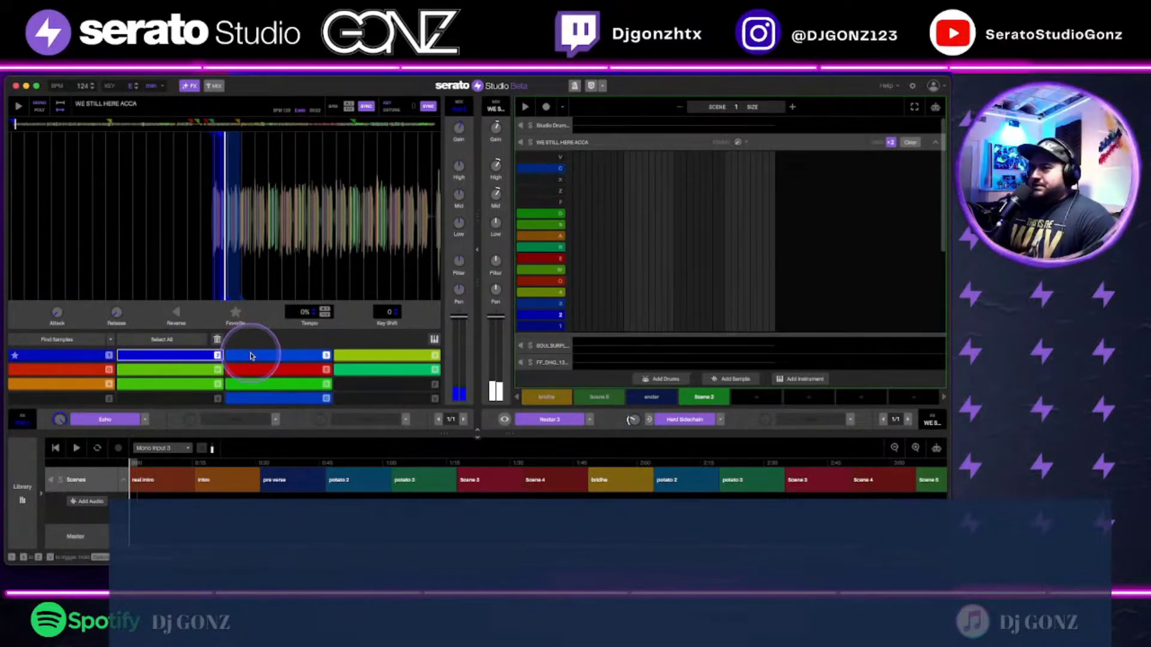
left_click(251, 356)
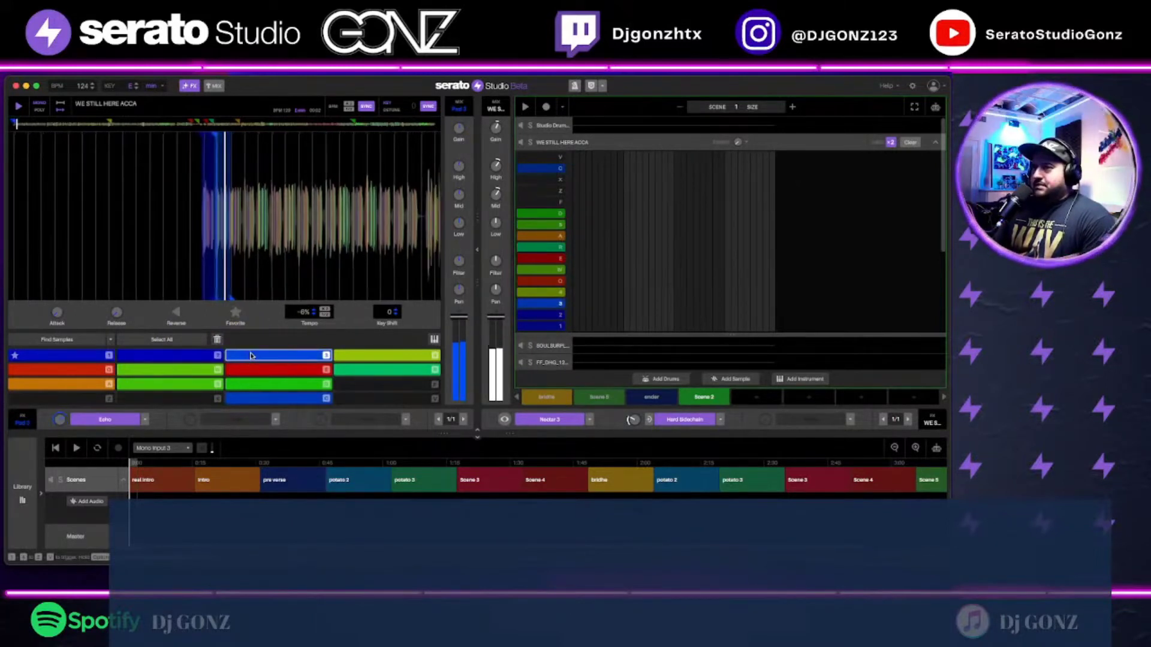
left_click(404, 356)
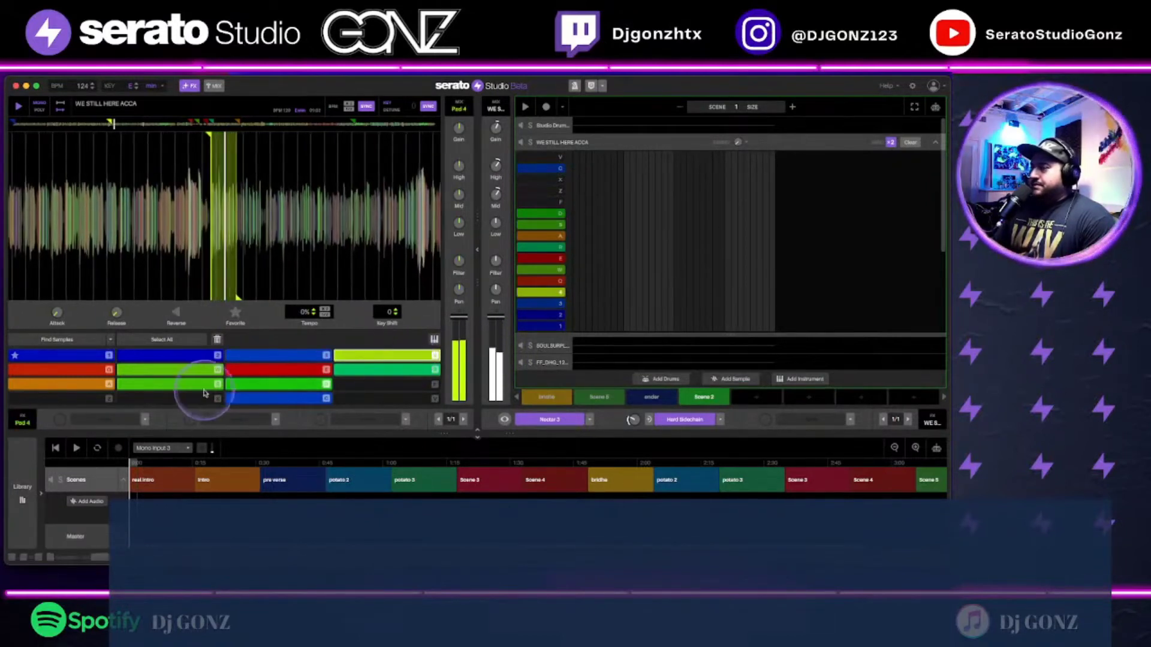
left_click(94, 375)
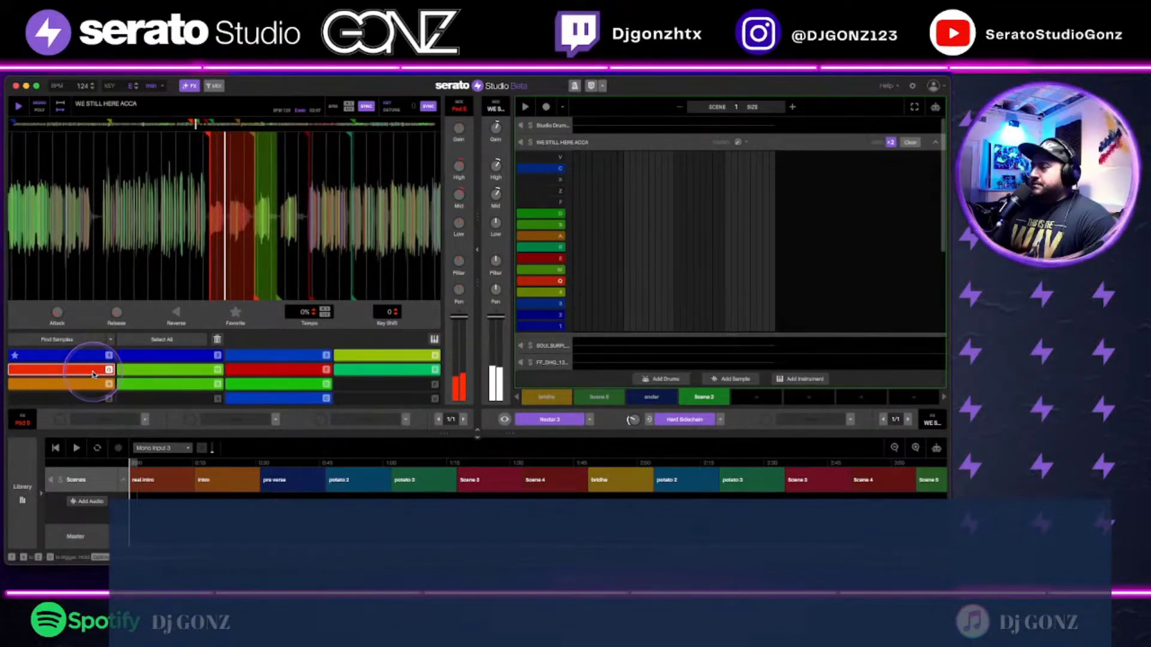
left_click(212, 371)
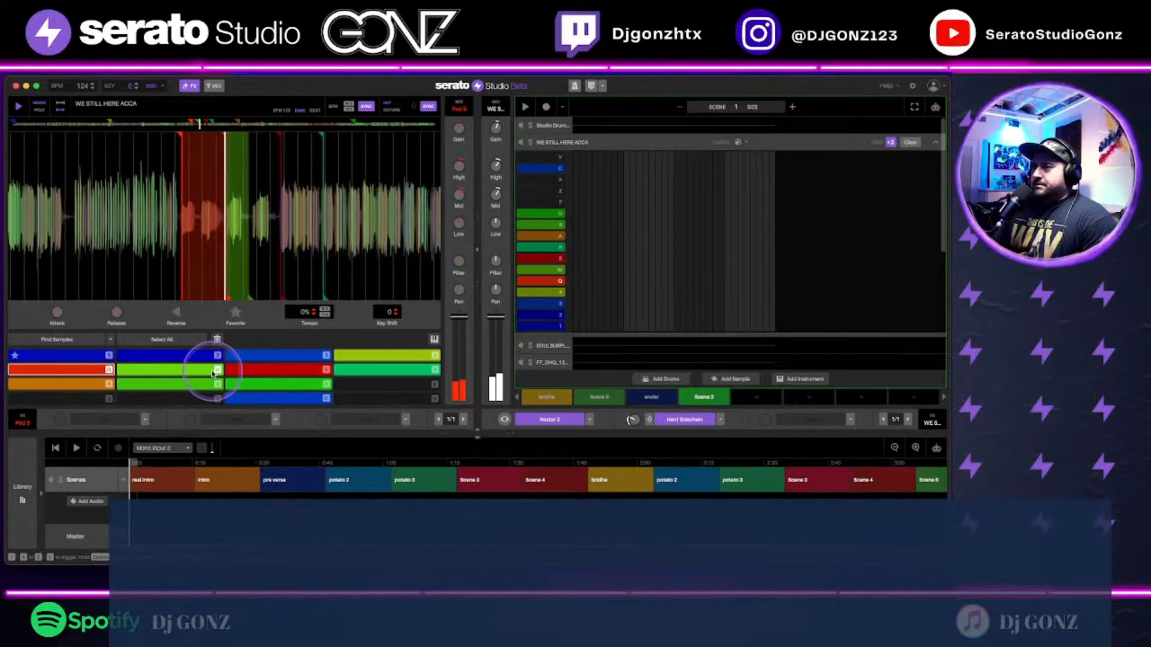
left_click(213, 371)
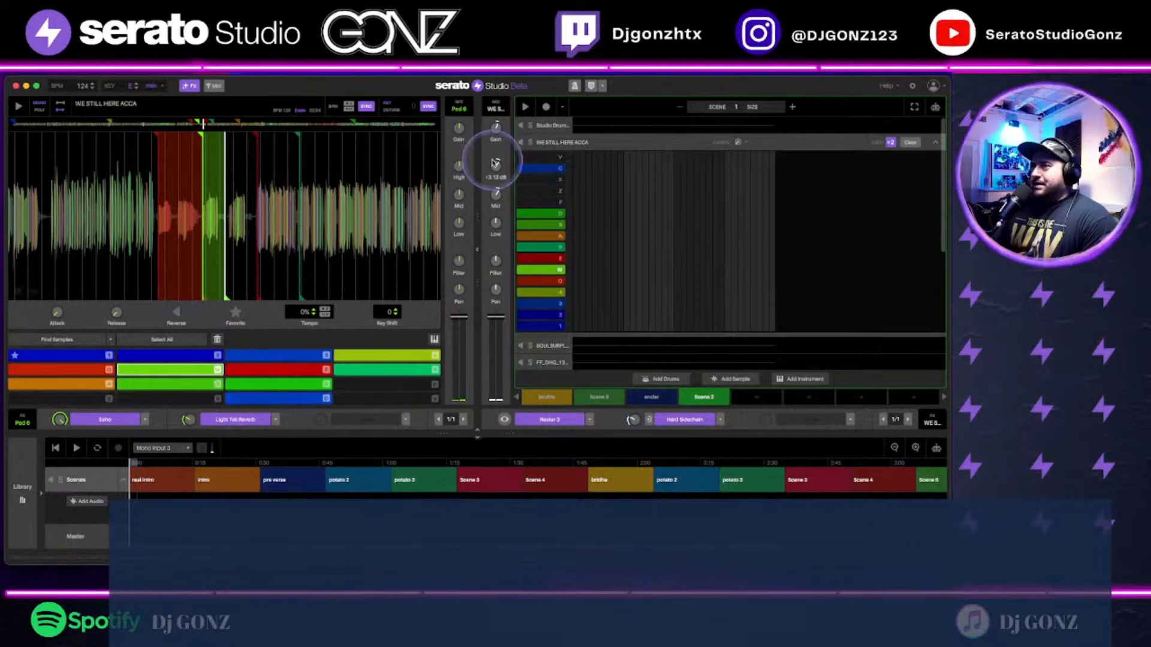
left_click_drag(489, 160, 497, 163)
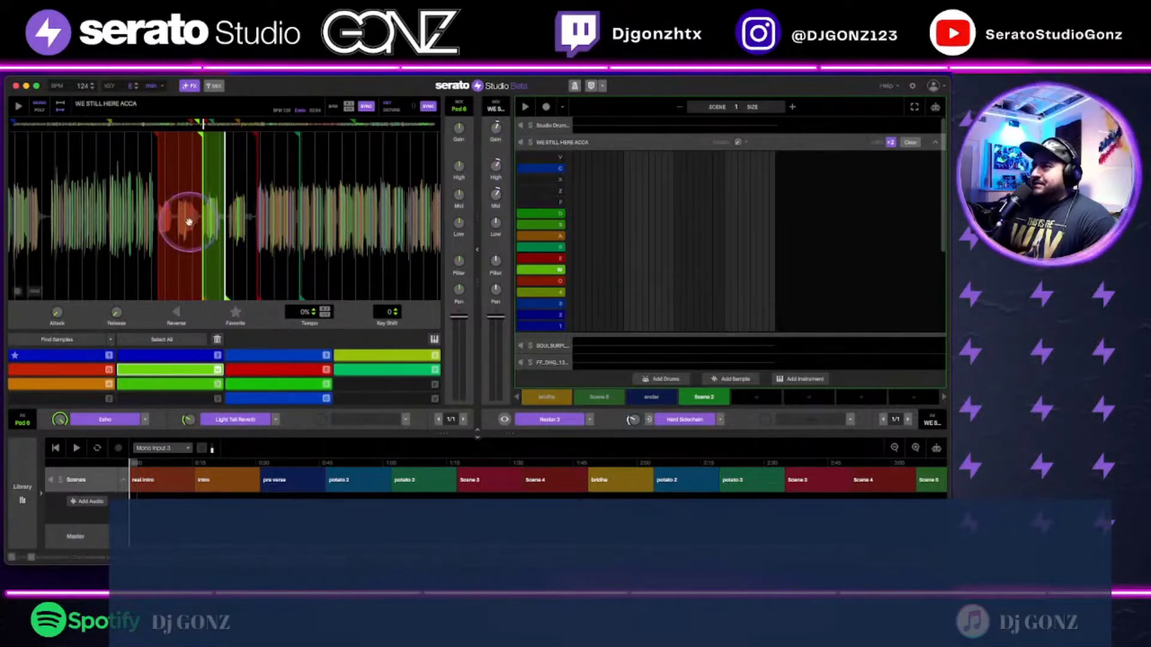
scroll(198, 224, "up", 3)
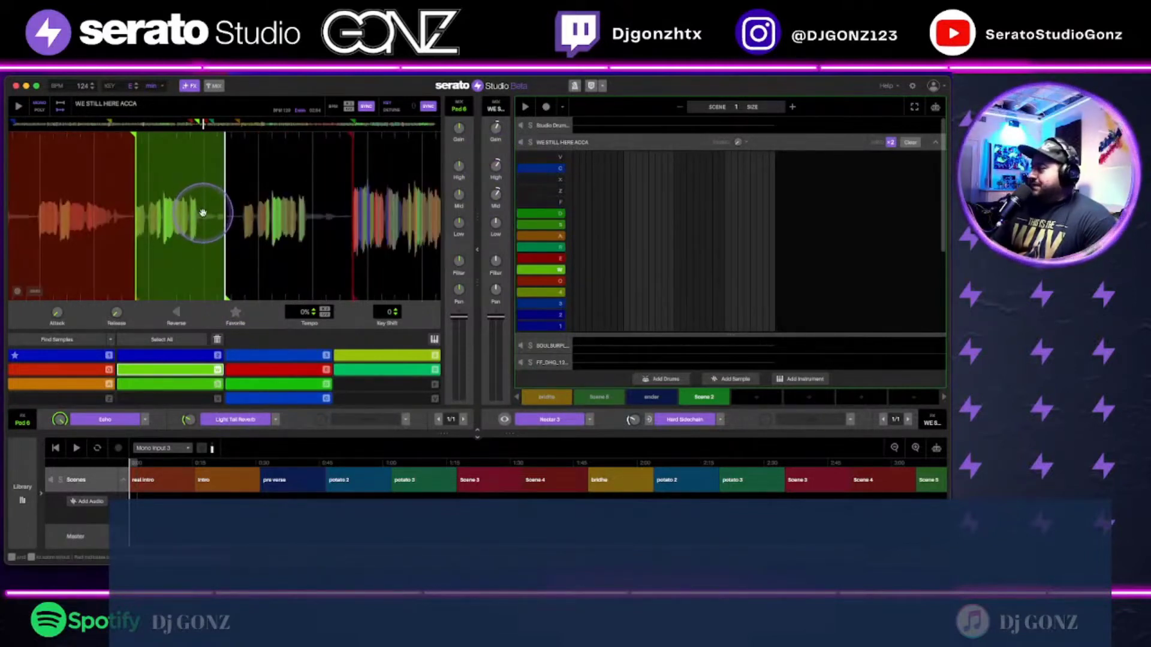
scroll(207, 234, "down", 3)
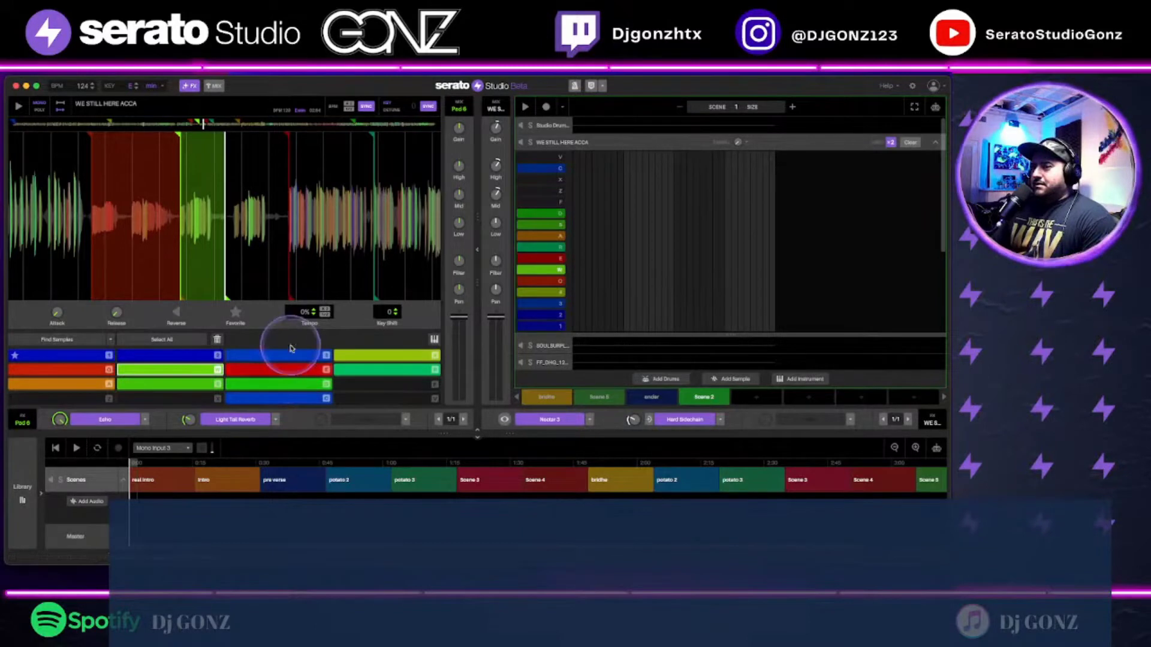
Step: Play the whole arrangement from the real intro scene with the WE STILL HERE ACCA deck collapsed
left_click(894, 447)
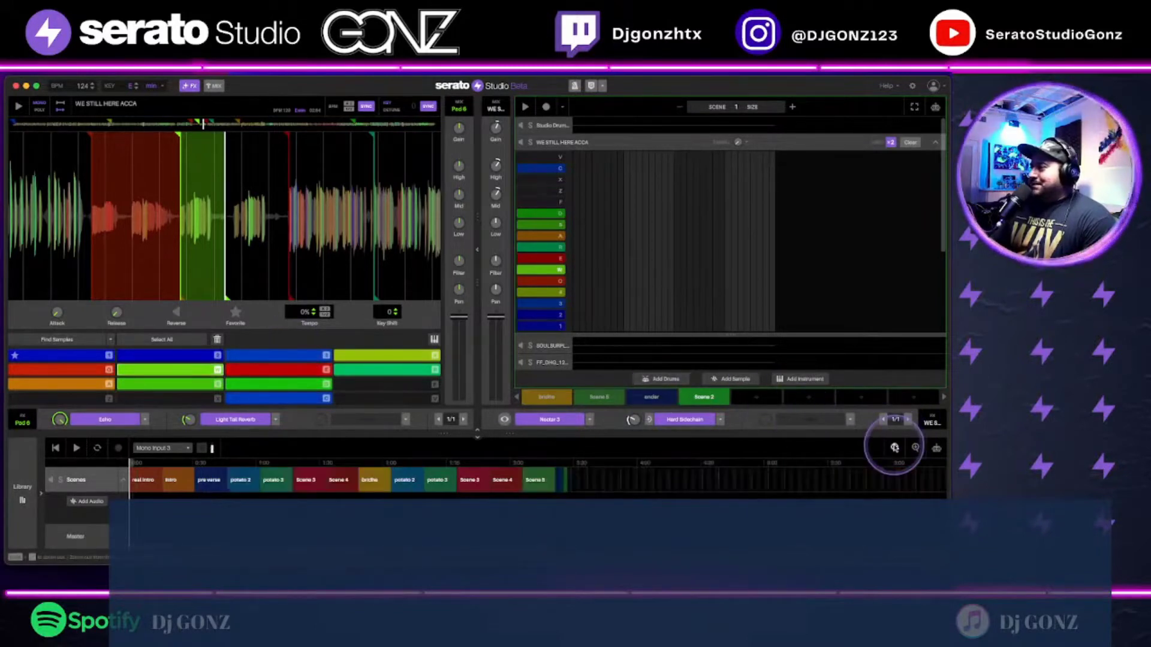
left_click(143, 486)
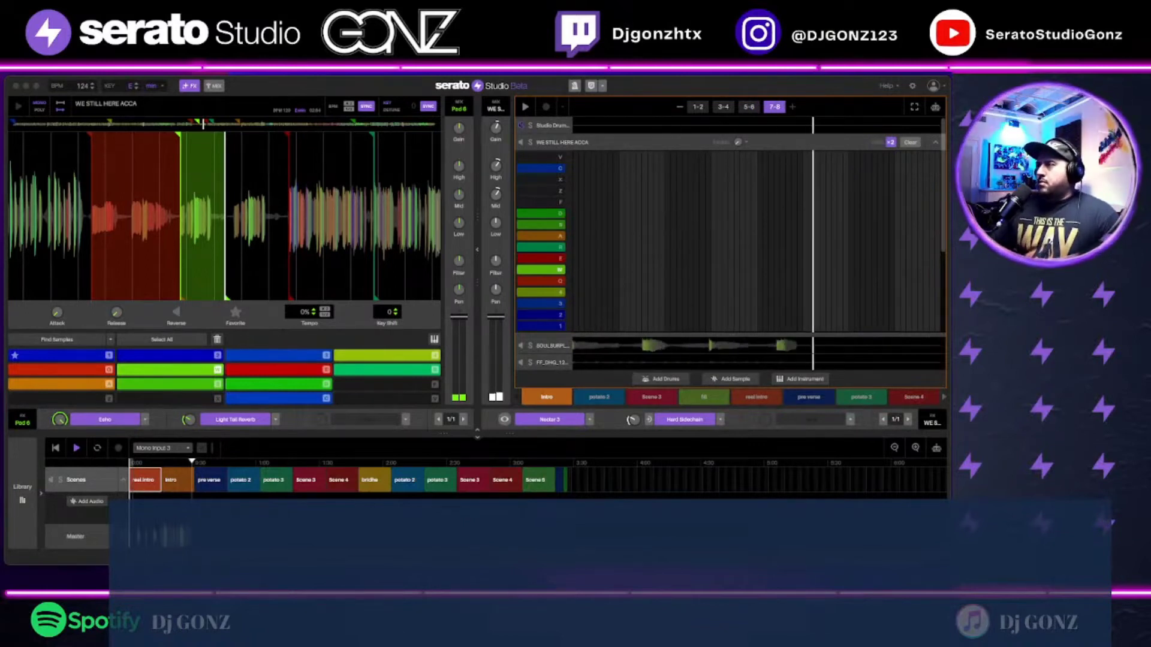
left_click(933, 143)
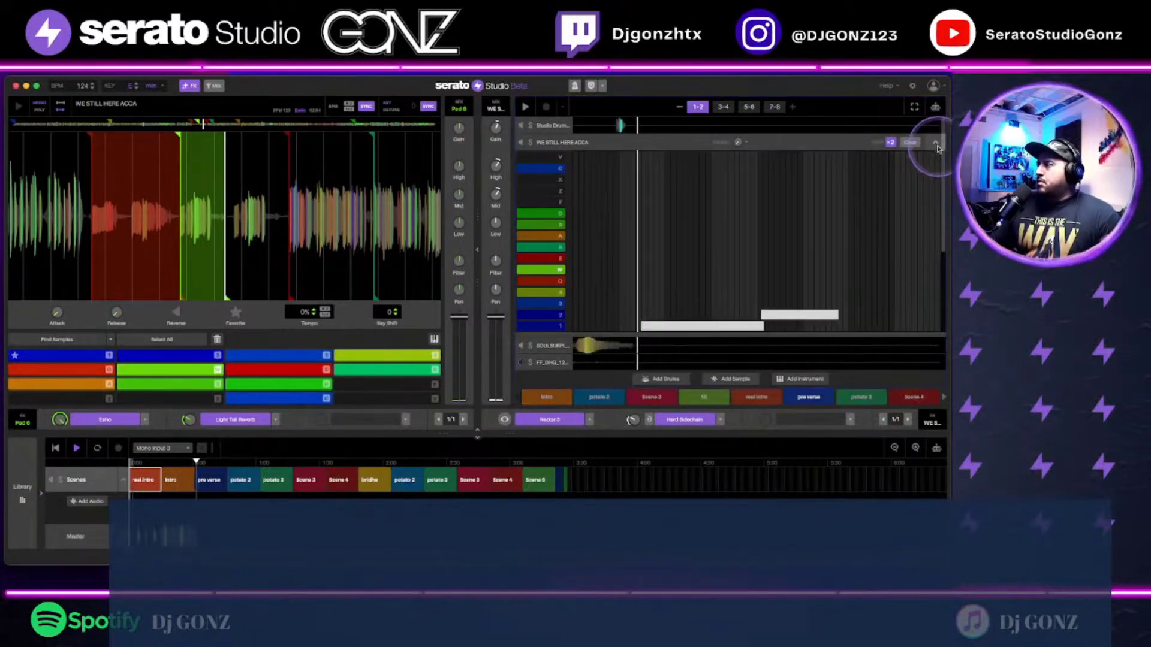
left_click(933, 142)
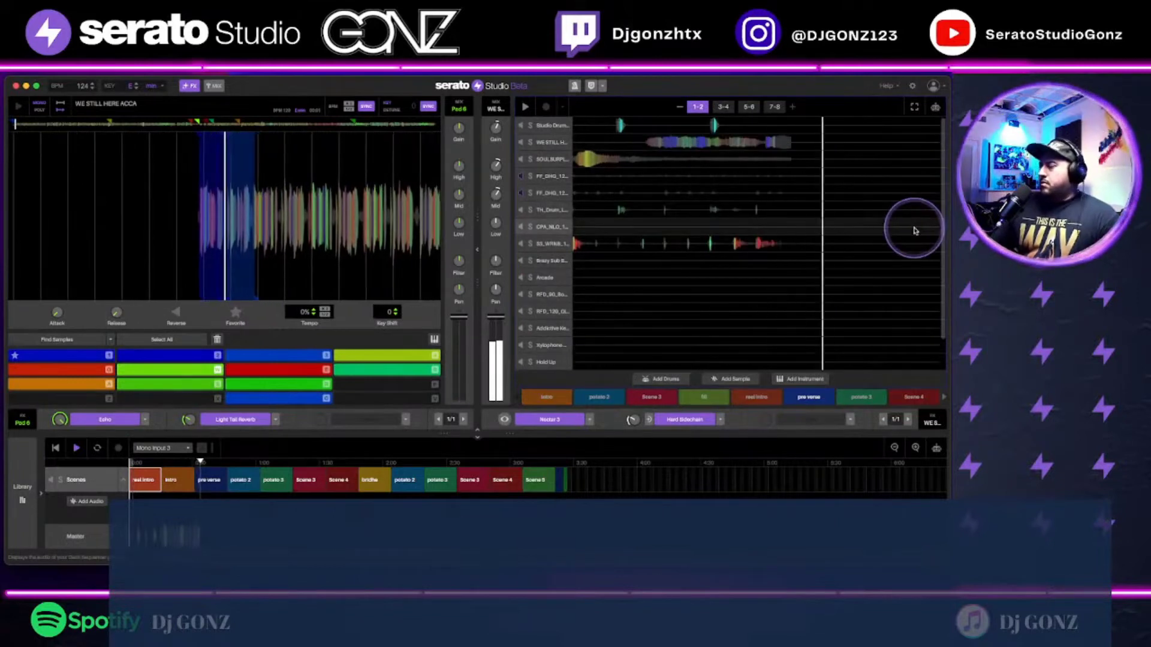
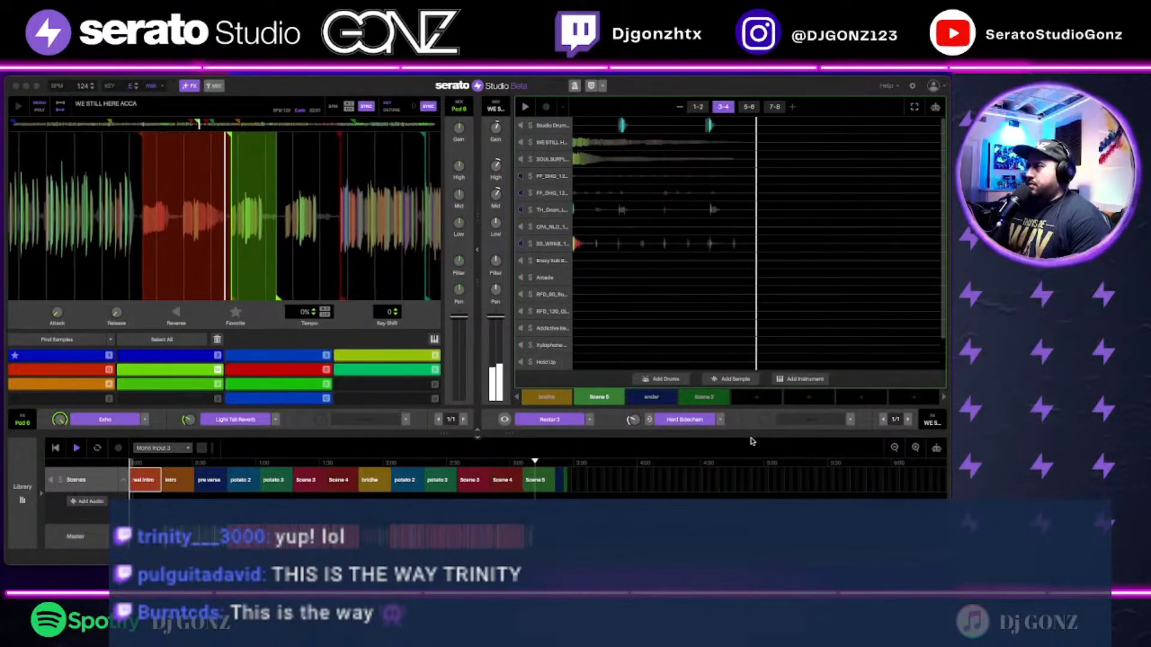
left_click(751, 441)
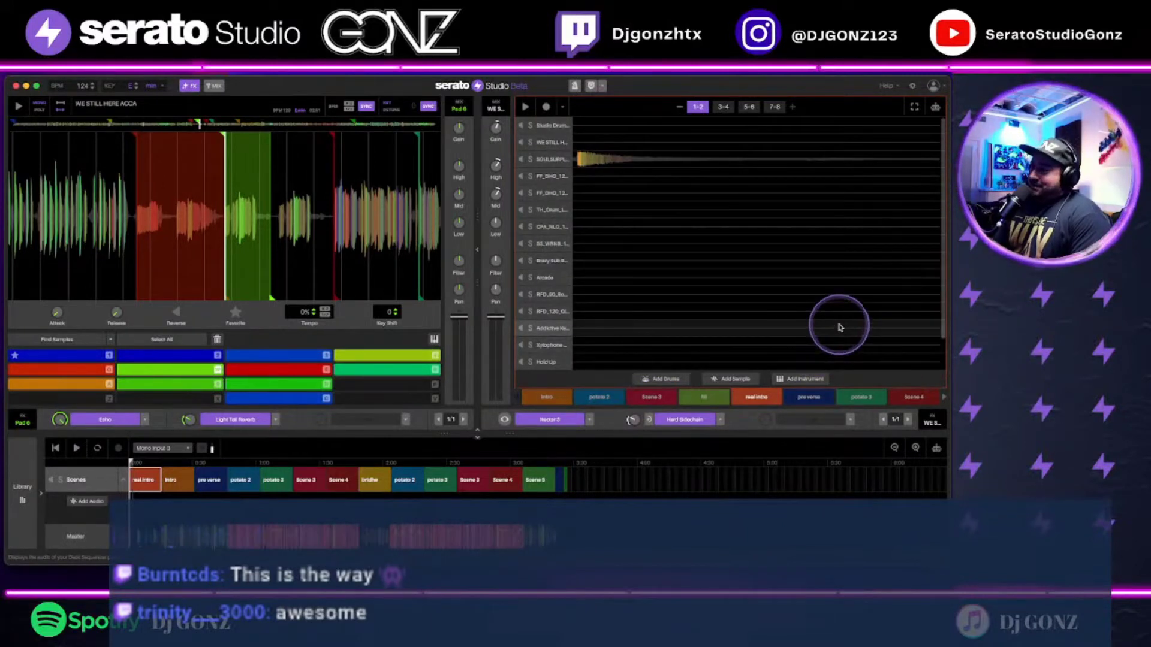
Step: Open Scene 3 and expand its Studio Drum Kit deck to examine the drum step grid
left_click(643, 401)
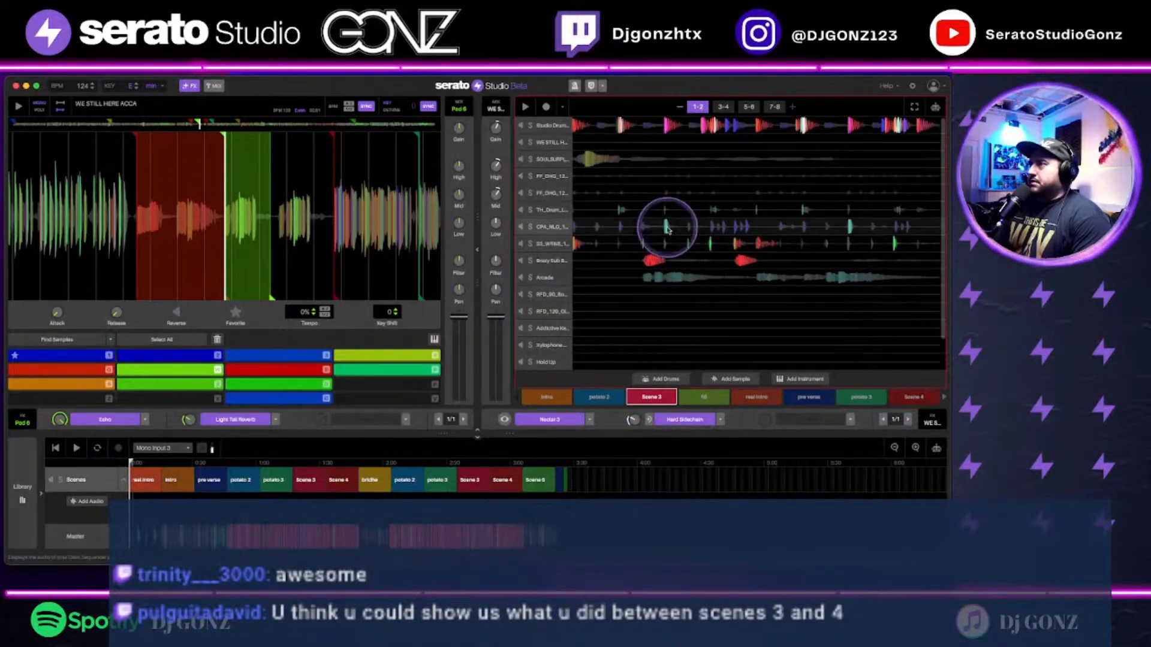
left_click(525, 108)
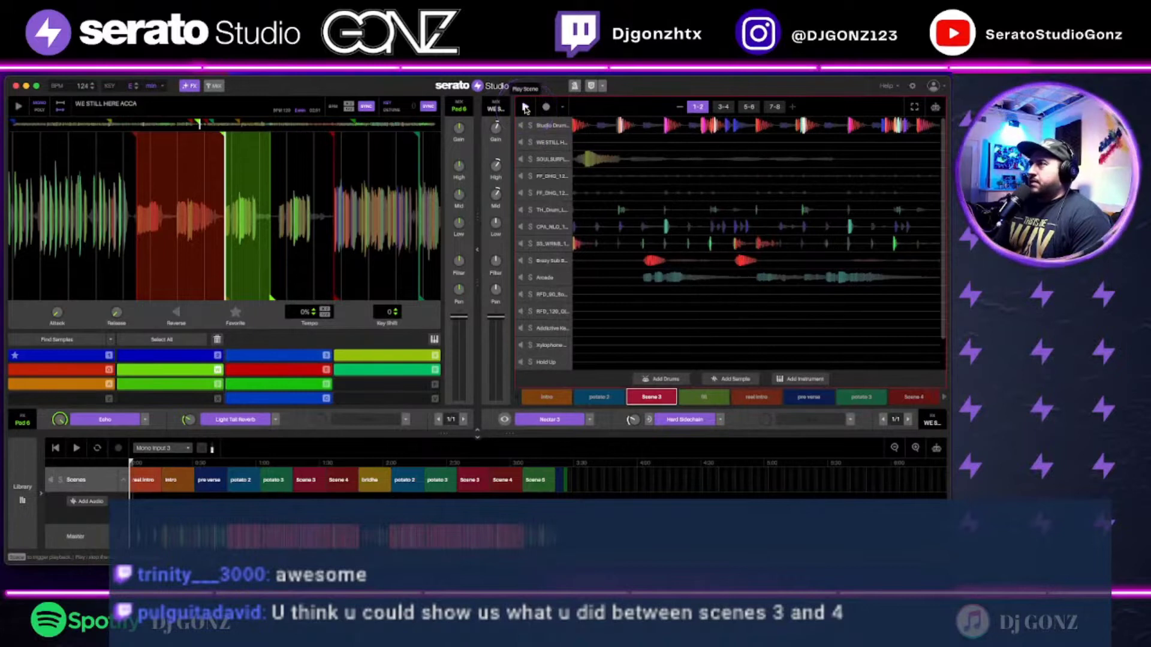
left_click(653, 209)
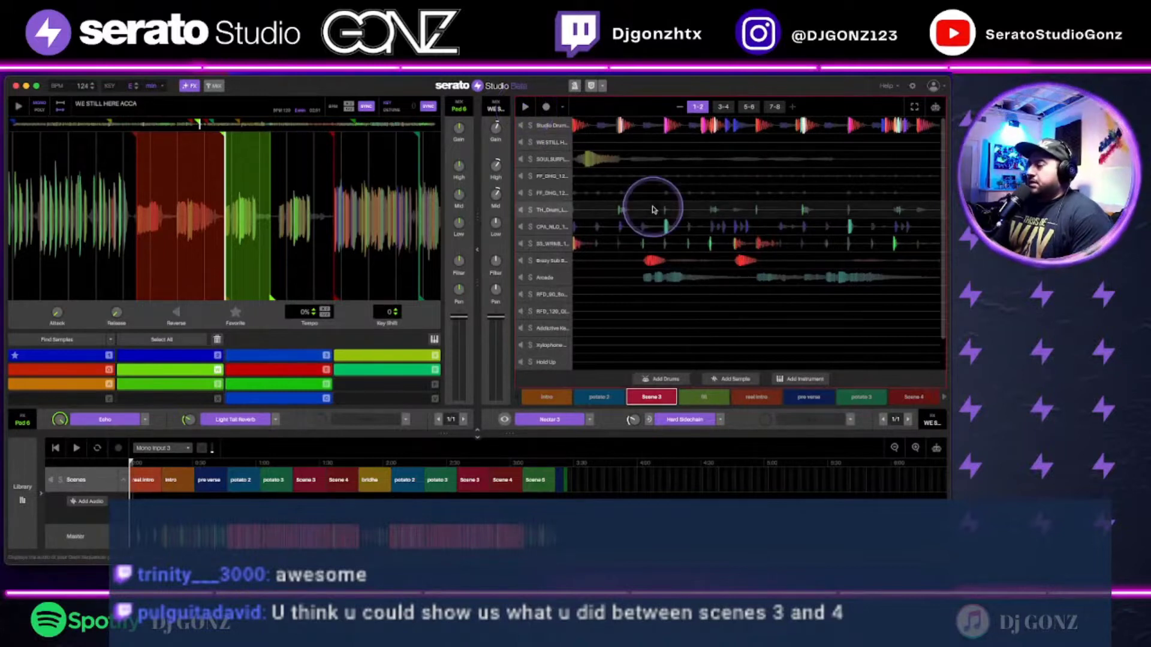
left_click(619, 129)
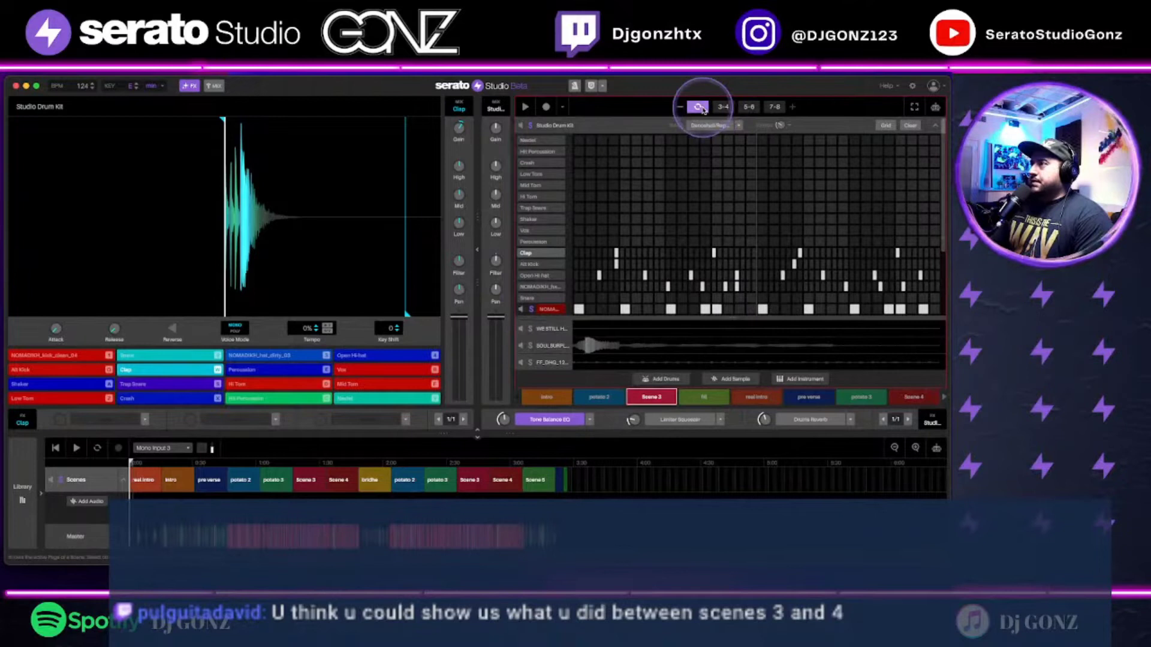
Step: Play Scene 3 and solo the kit's NOMADIKH hat, Open Hi-hat, Alt Kick and Clap rows one after another
left_click(526, 107)
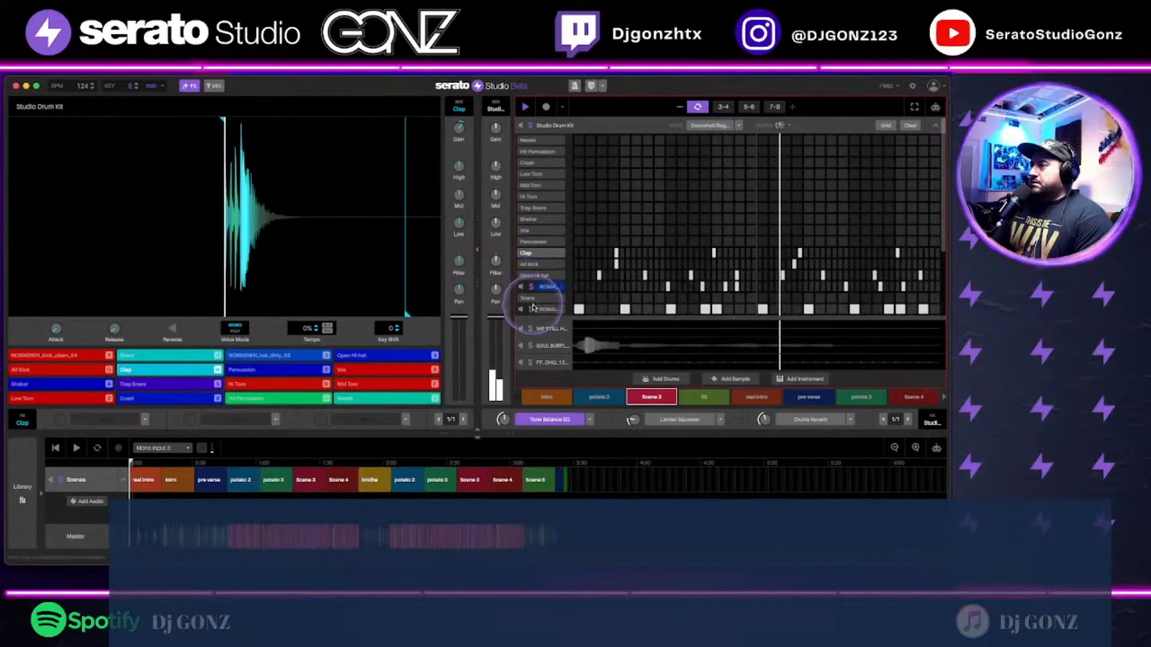
left_click_drag(533, 287, 532, 266)
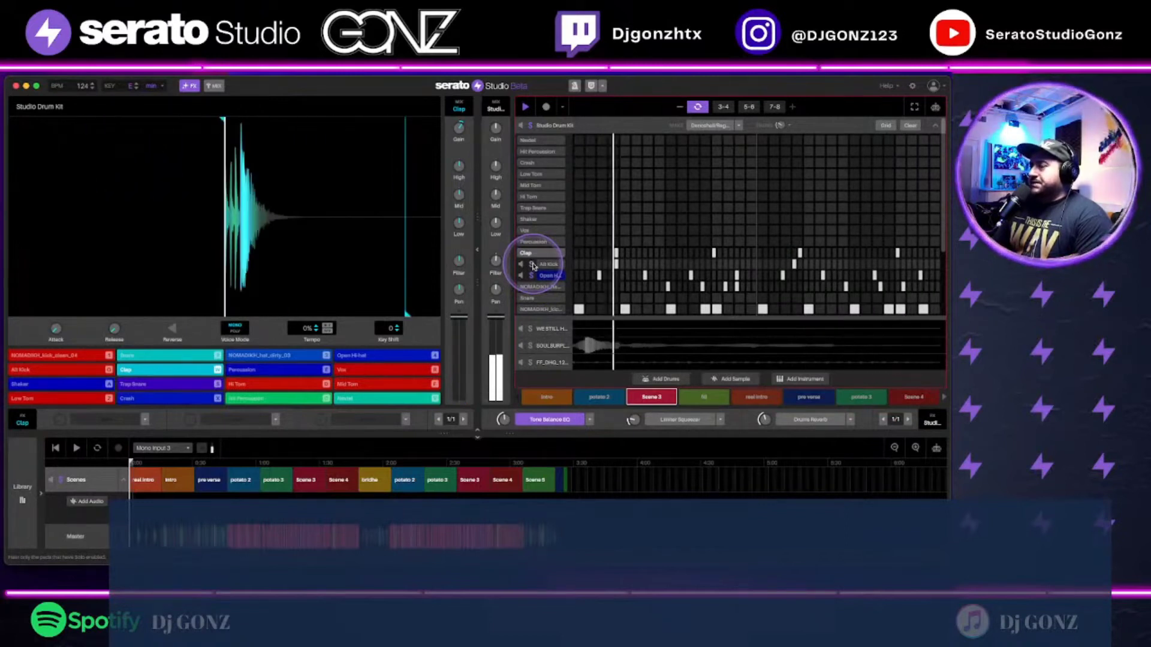
left_click_drag(533, 266, 533, 266)
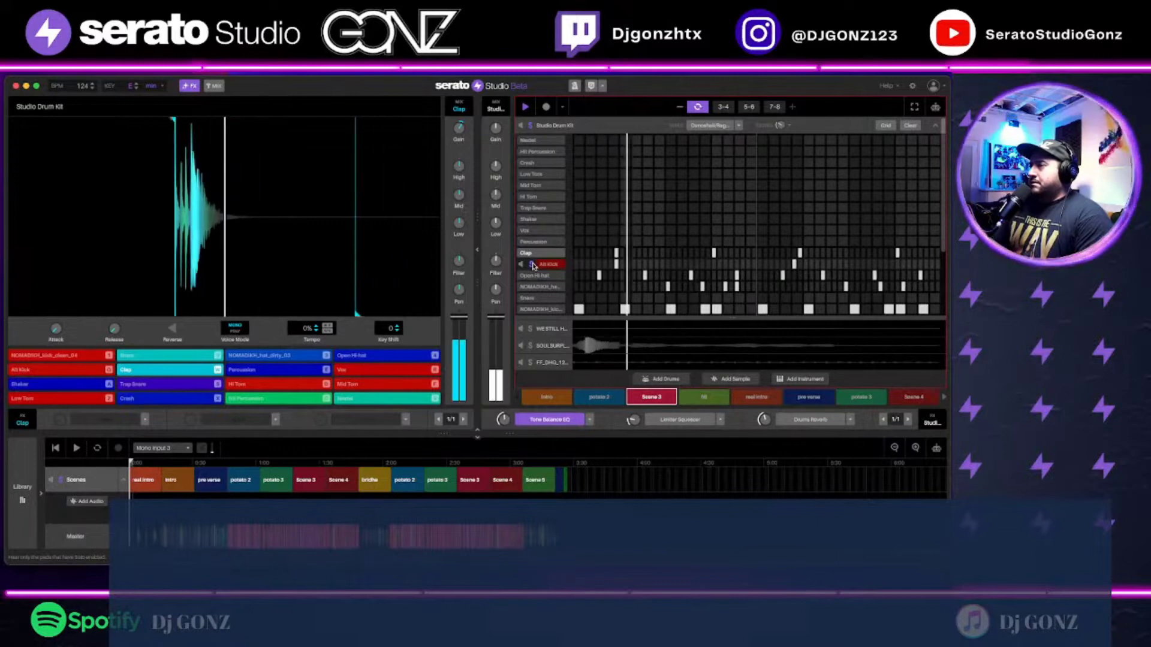
left_click_drag(531, 253, 531, 254)
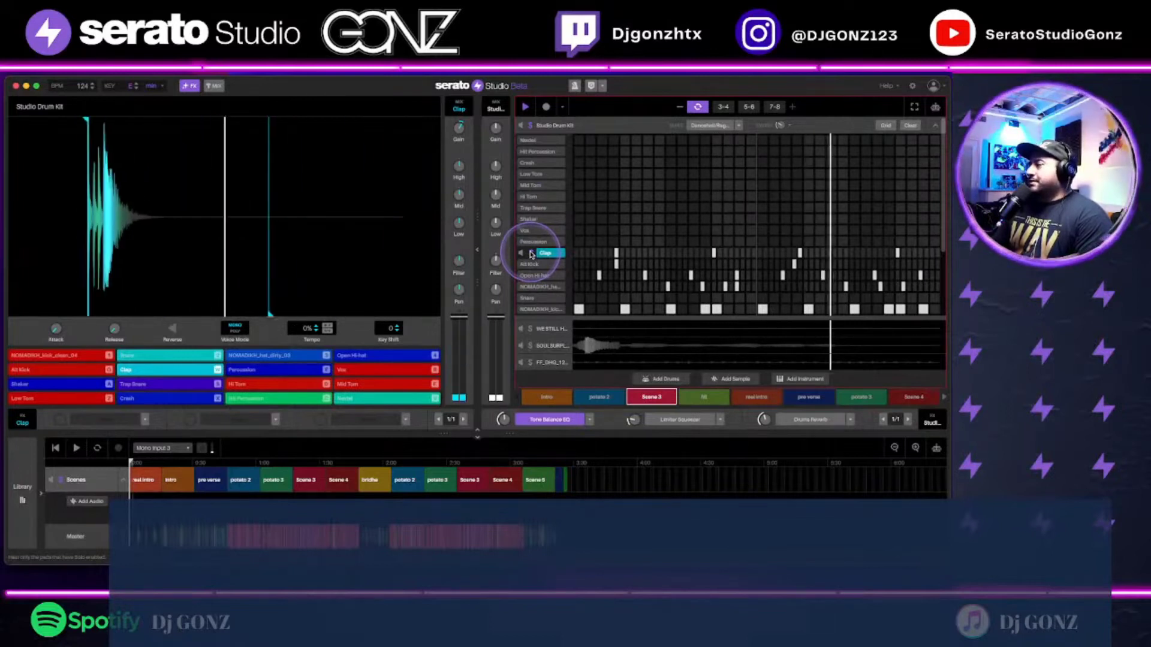
Step: Build up the drum solos with Clap, Alt Kick, Open Hi-hat, NOMADIKH hat, Snare and NOMADIKH kick, and clear them and stop playback
left_click(531, 257)
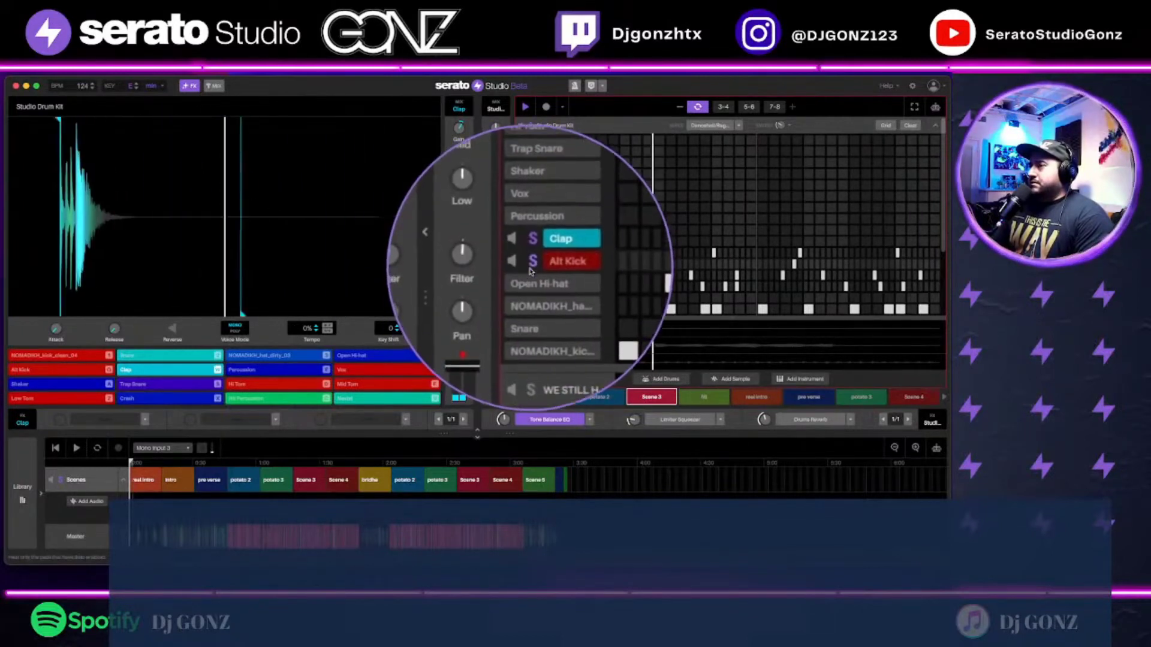
left_click(532, 279)
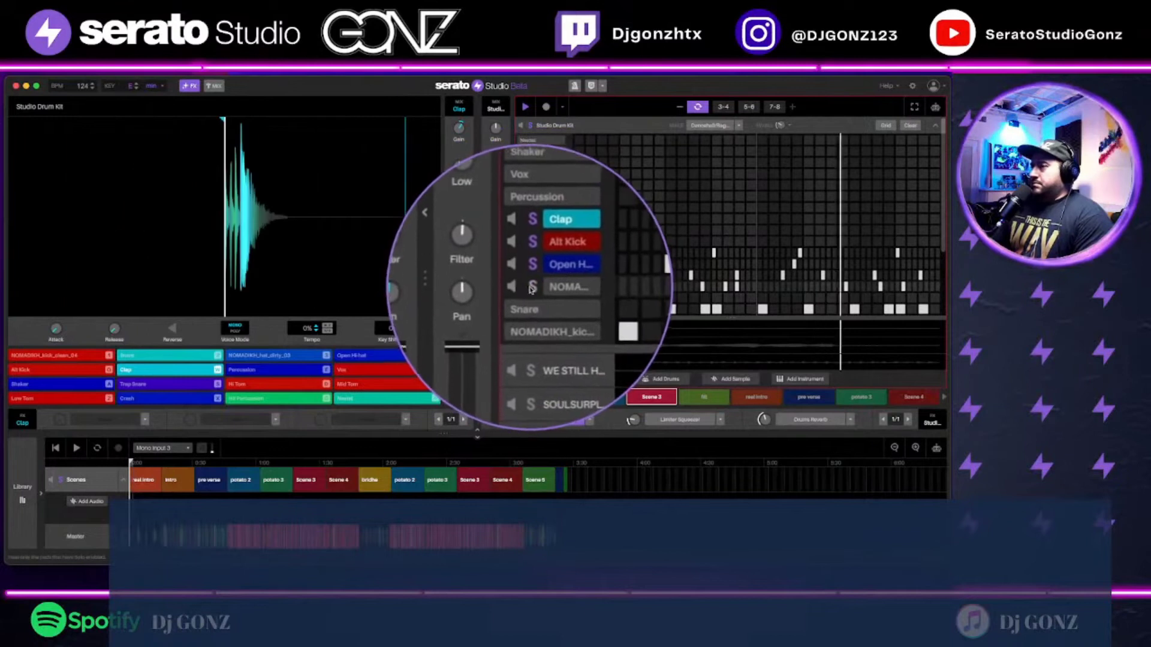
left_click(531, 287)
left_click(532, 299)
left_click(540, 311)
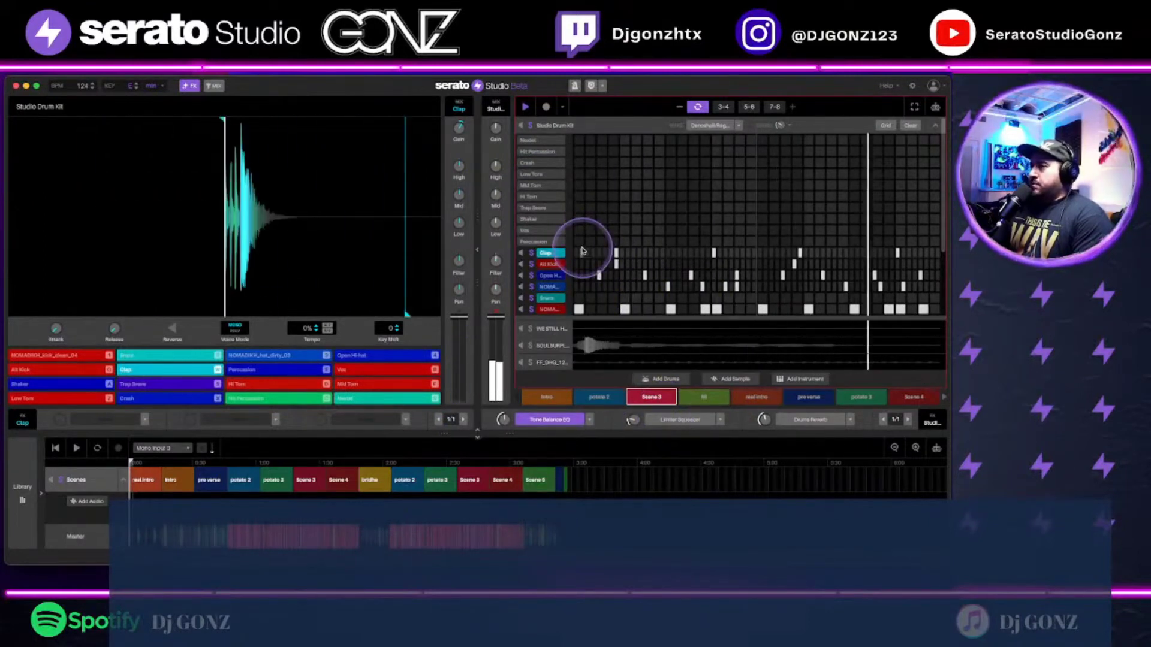
left_click(531, 264)
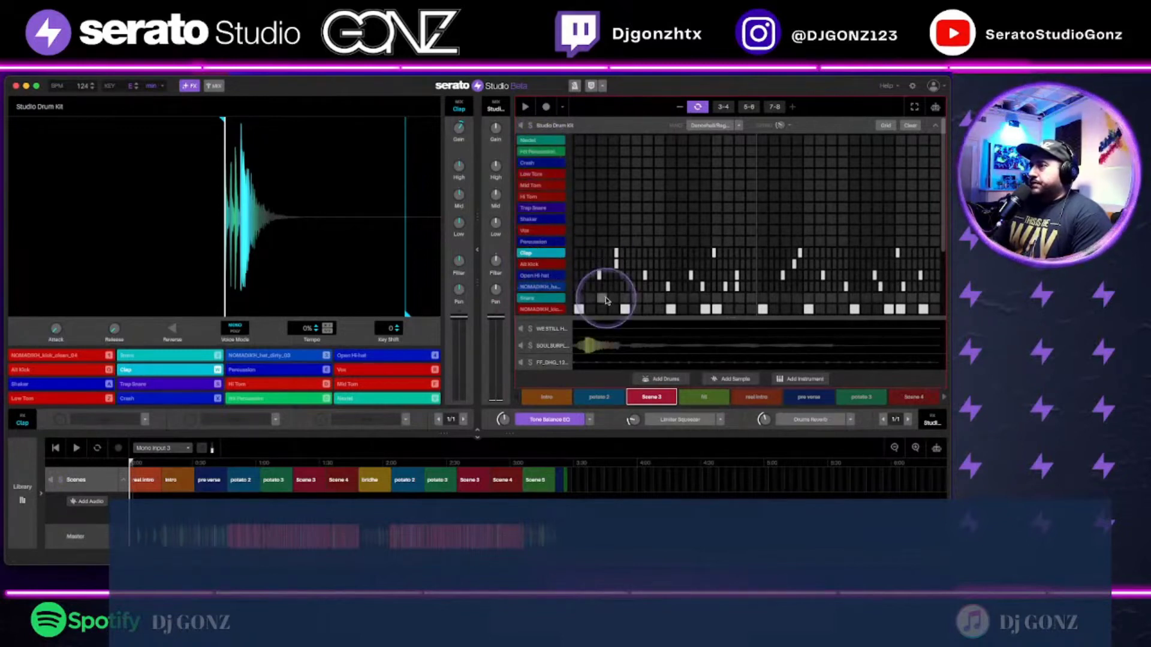
Step: Expand Scene 3's WE STILL HERE ACCA deck to inspect its pattern grid, trying solo on it and on the SOULSURPLUS deck
scroll(602, 296, "down", 1)
left_click(596, 311)
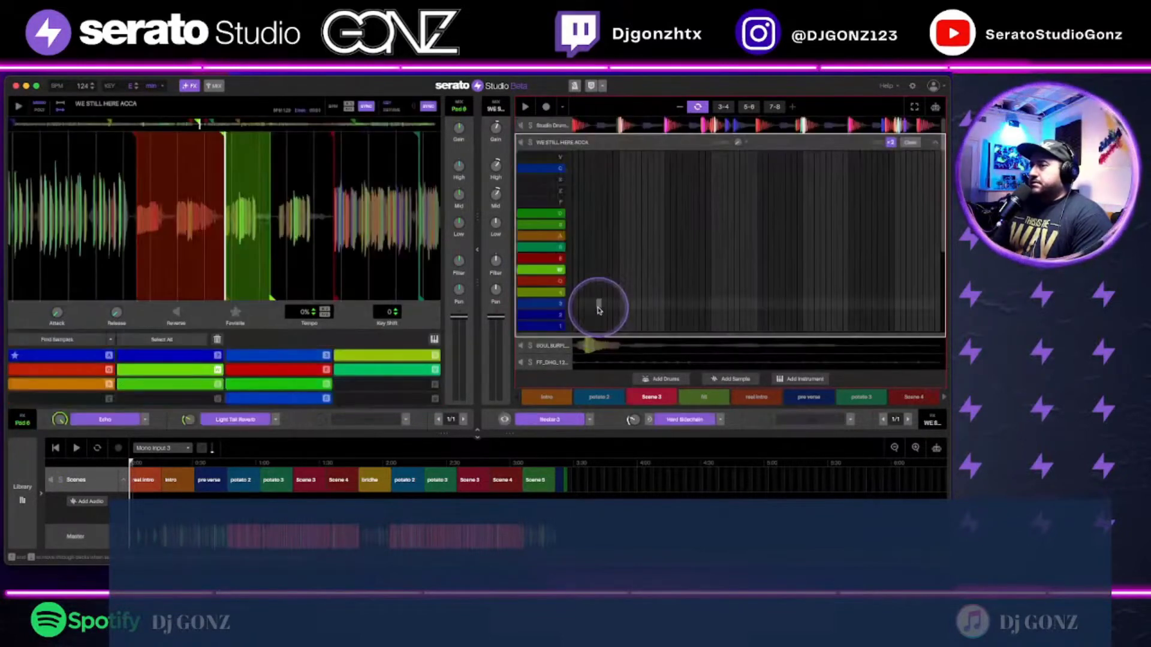
left_click(525, 151)
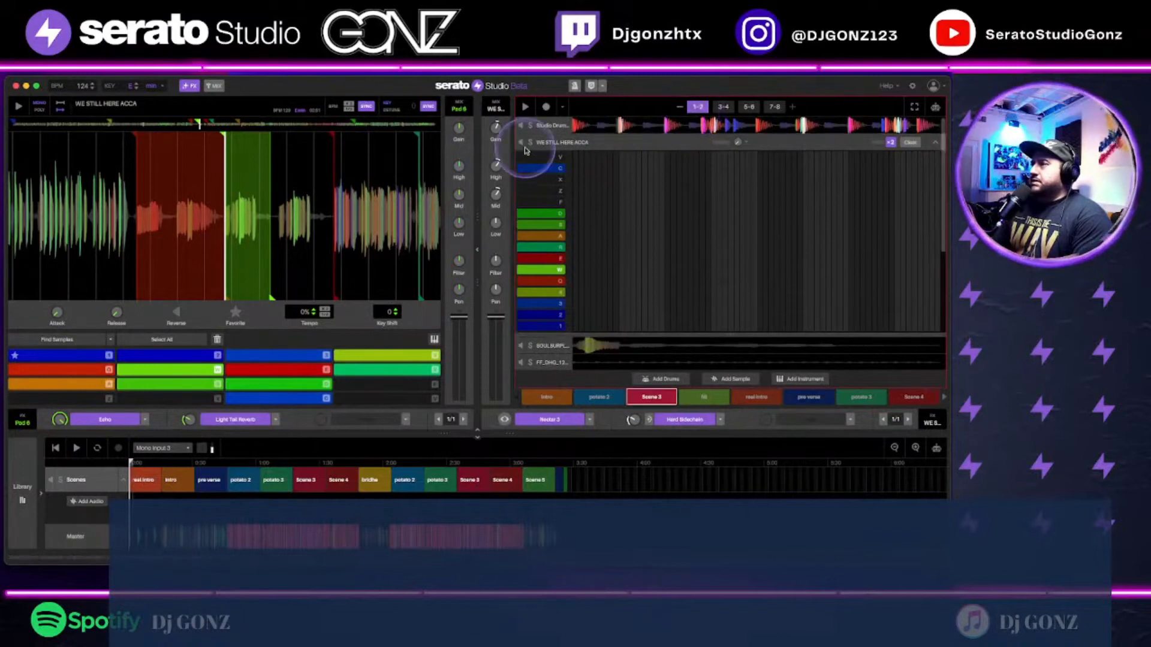
left_click(531, 143)
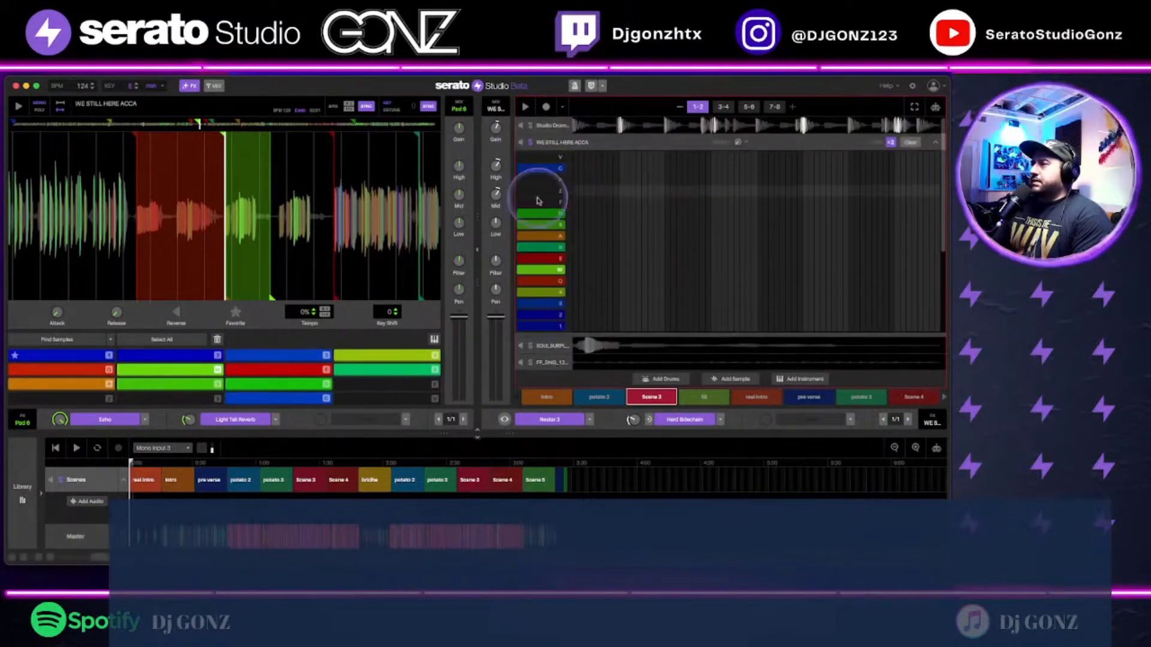
left_click(532, 347)
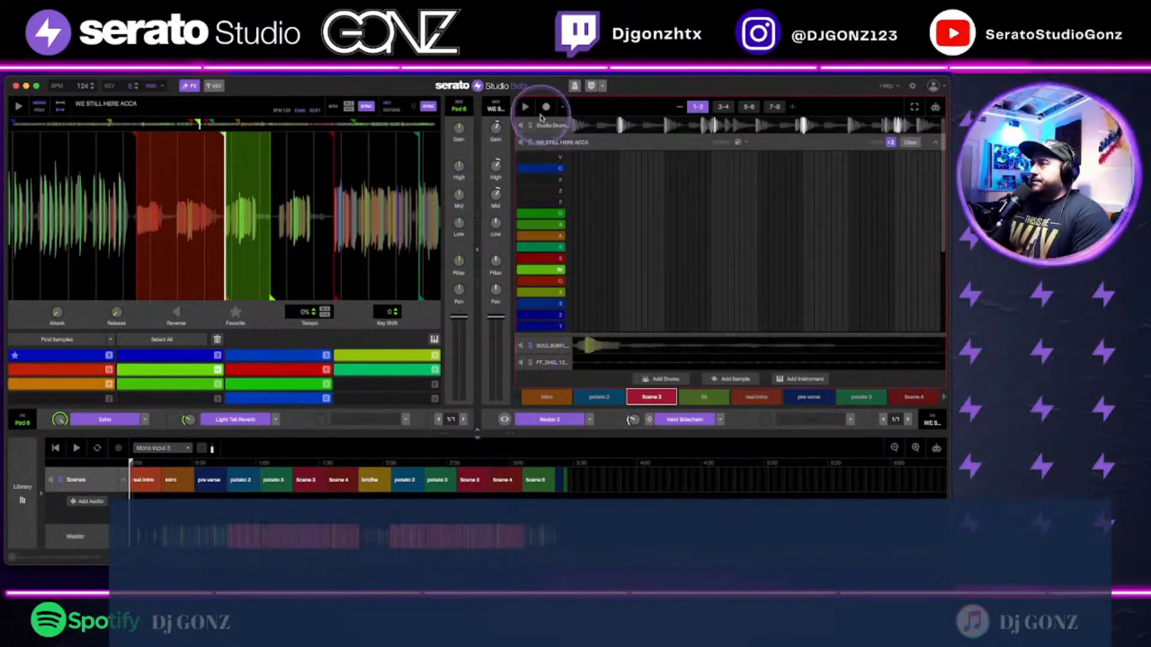
left_click(535, 142)
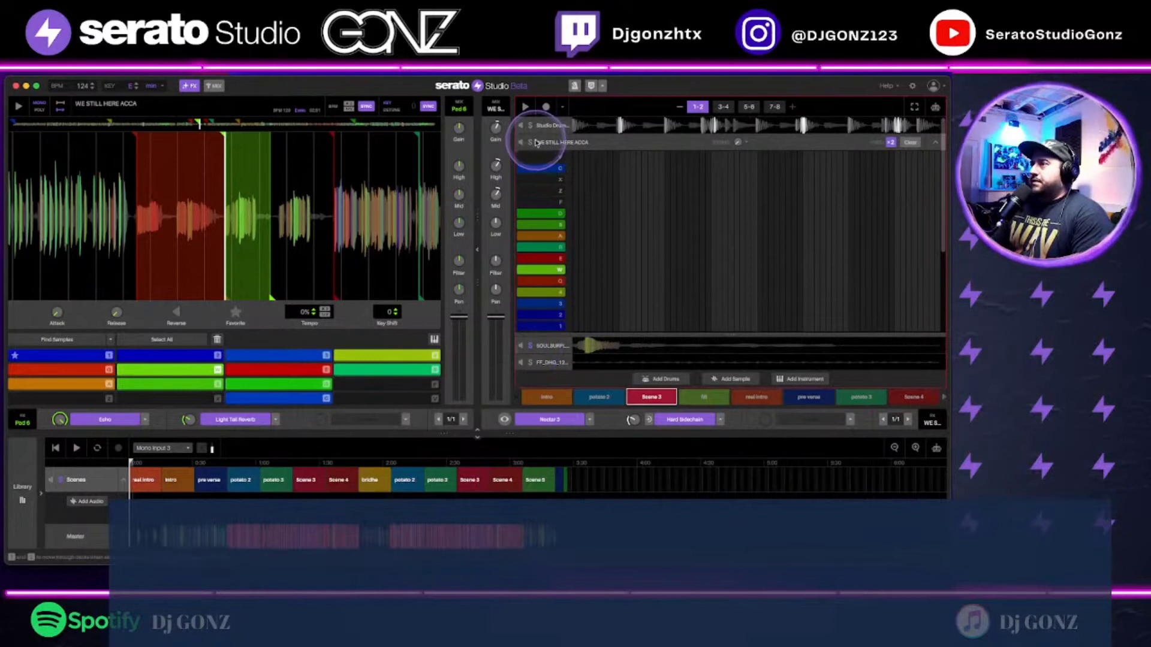
Step: Collapse the WE STILL HERE ACCA deck and expand the SOULSURPLUS grand piano chords deck to hear it soloed
left_click(936, 144)
left_click(530, 144)
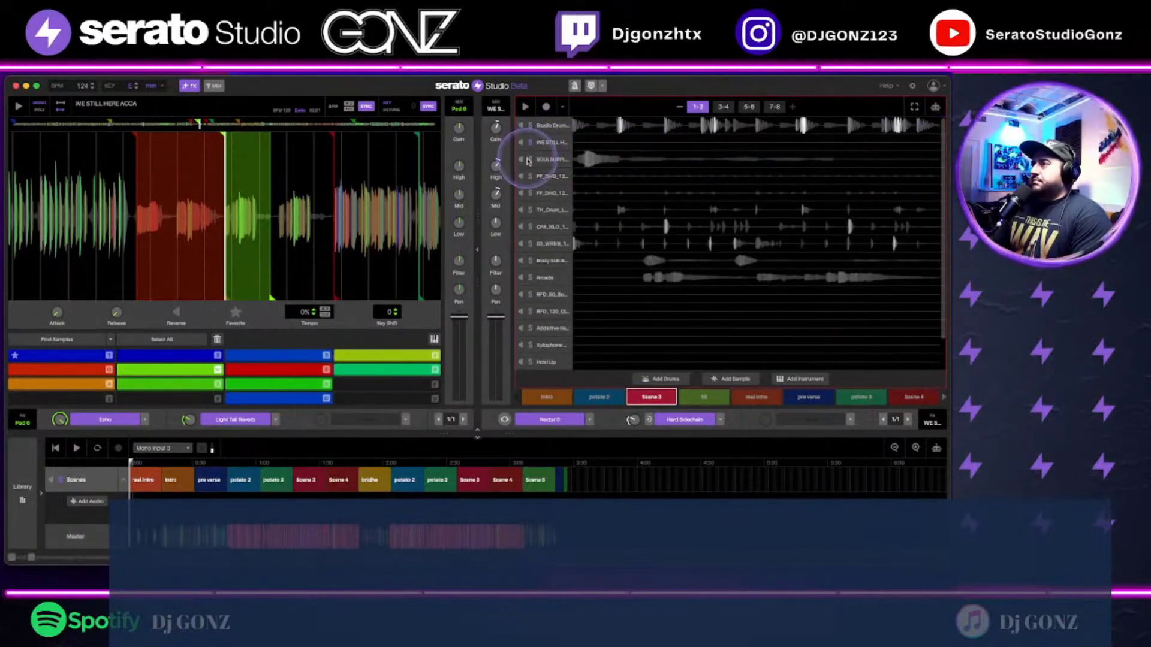
left_click(608, 170)
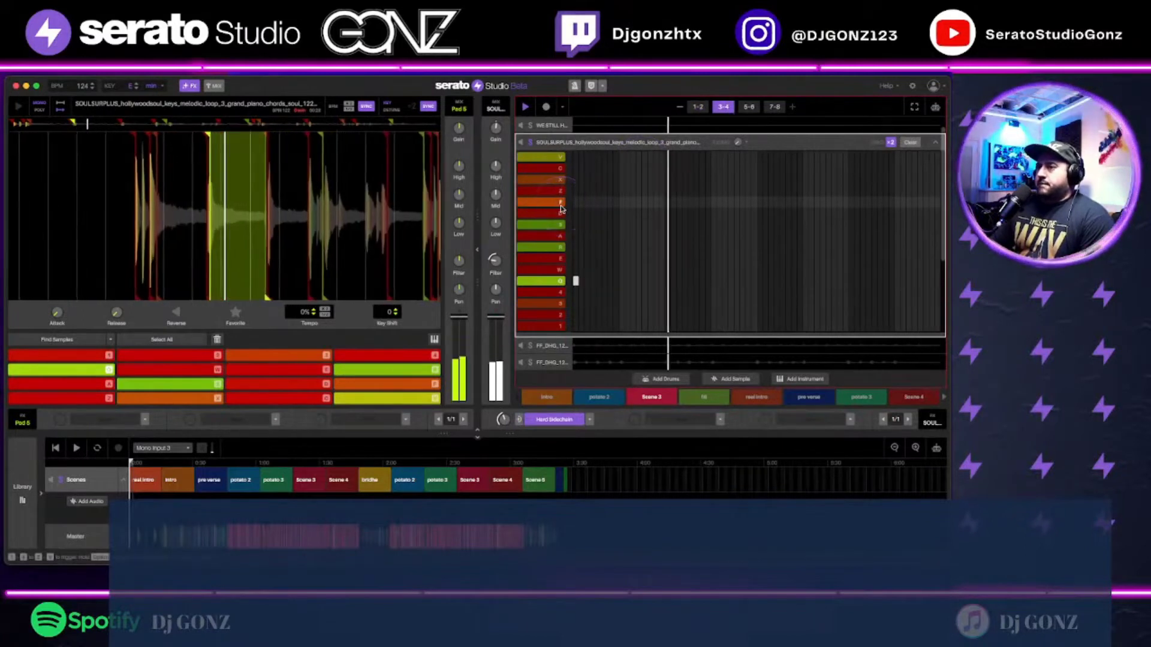
Step: Check the filter on the SOULSURPLUS grand piano chords deck and collapse its sequencer
left_click(494, 262)
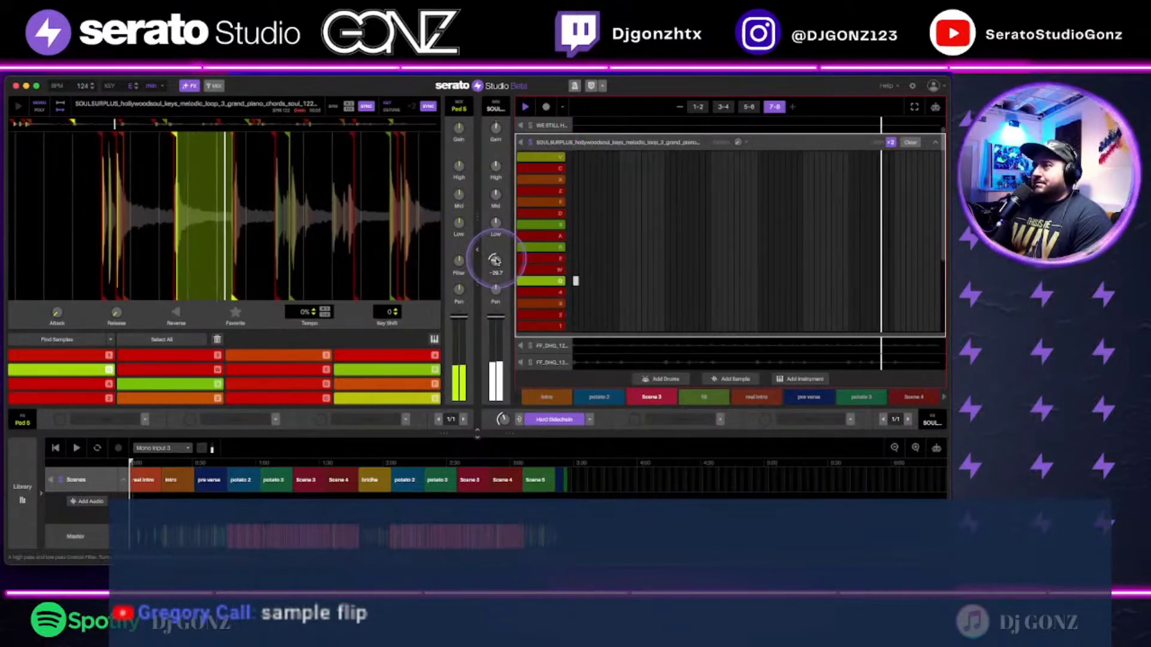
left_click(935, 144)
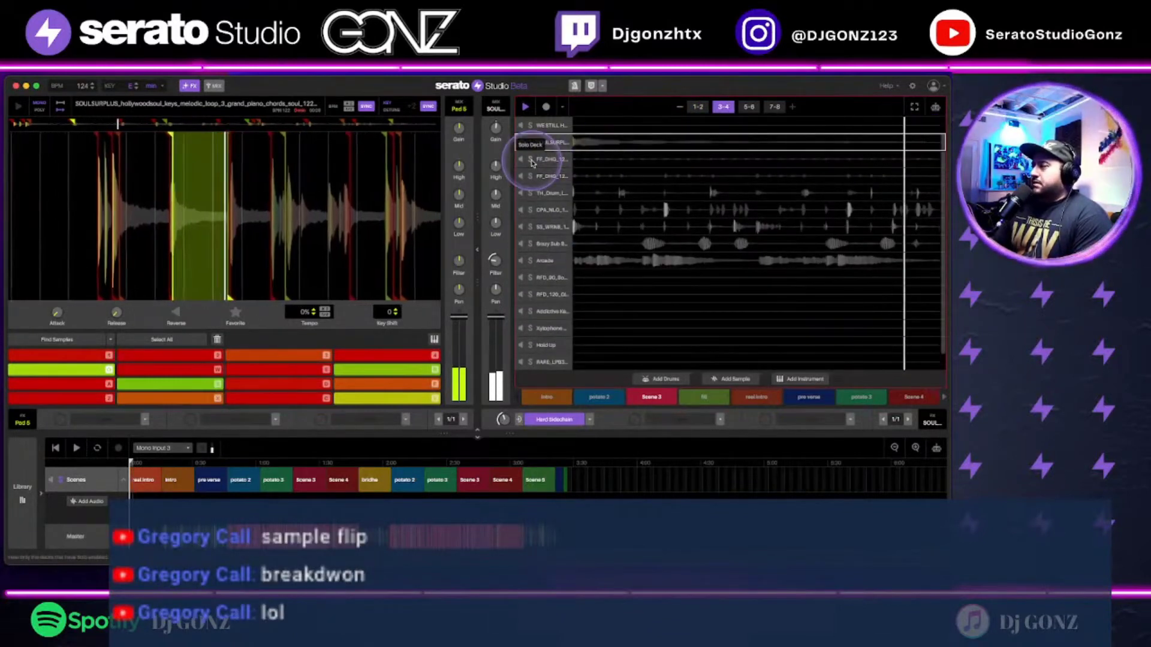
Step: Solo the FF_DHG drum loop and inspect the bryan_shaker loop's sequencer before collapsing it
left_click(683, 307)
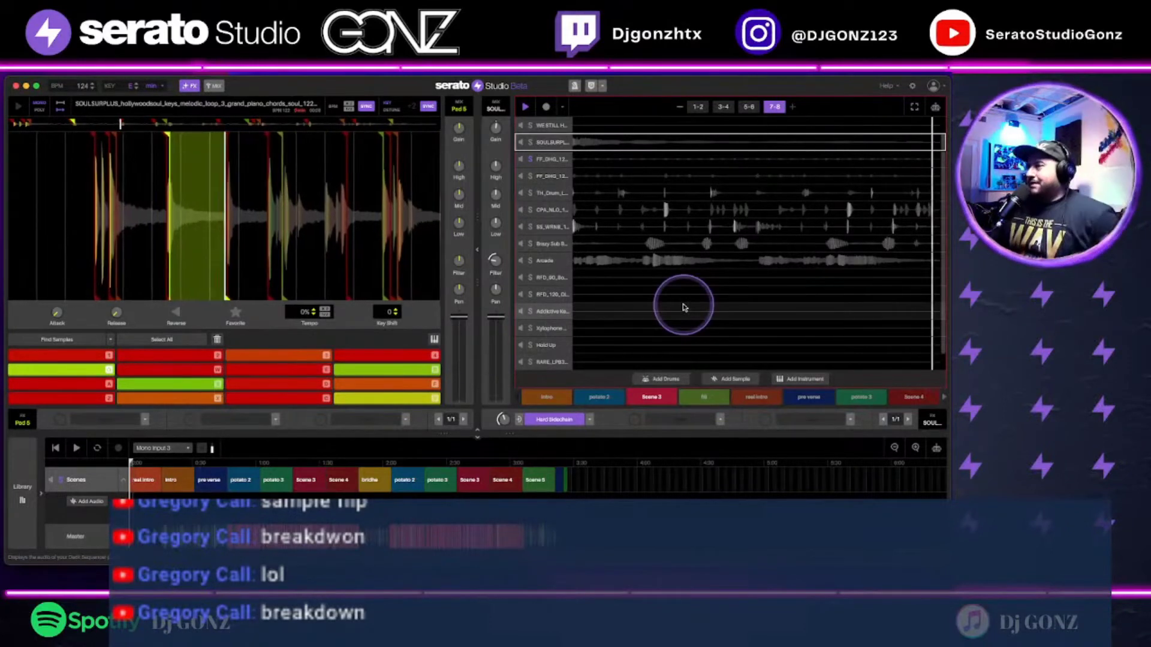
left_click(616, 168)
left_click(200, 227)
left_click_drag(235, 261, 289, 246)
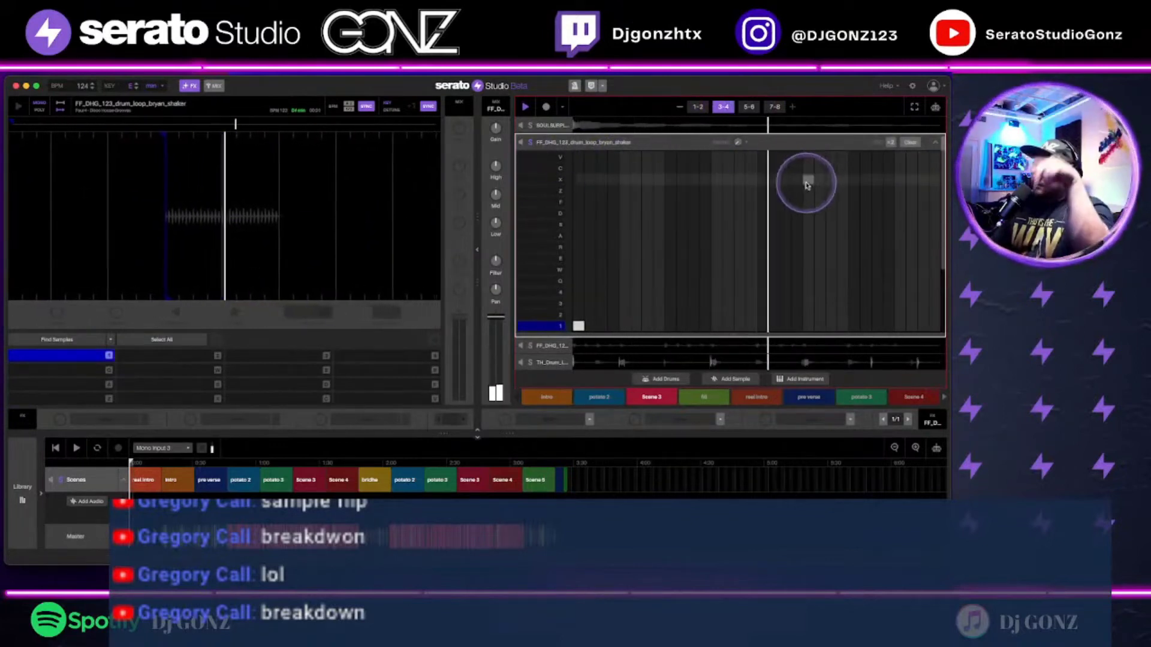
left_click(935, 144)
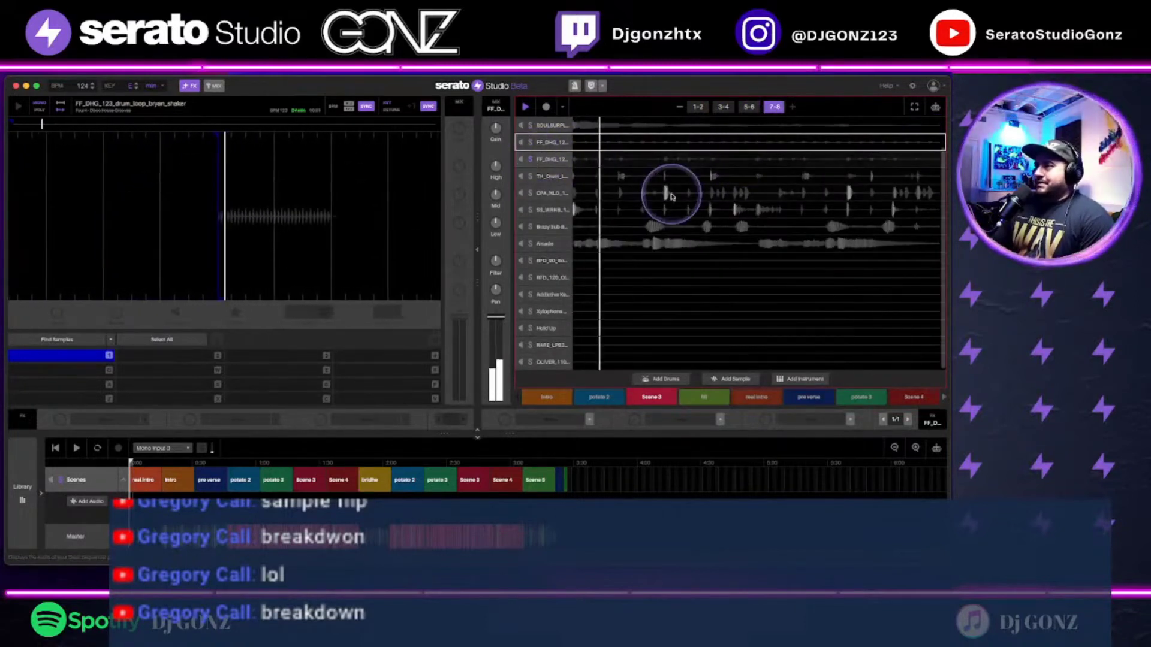
Step: Solo the TH_Drum, CPA and SS loop decks to hear the percussion layers together
left_click(530, 193)
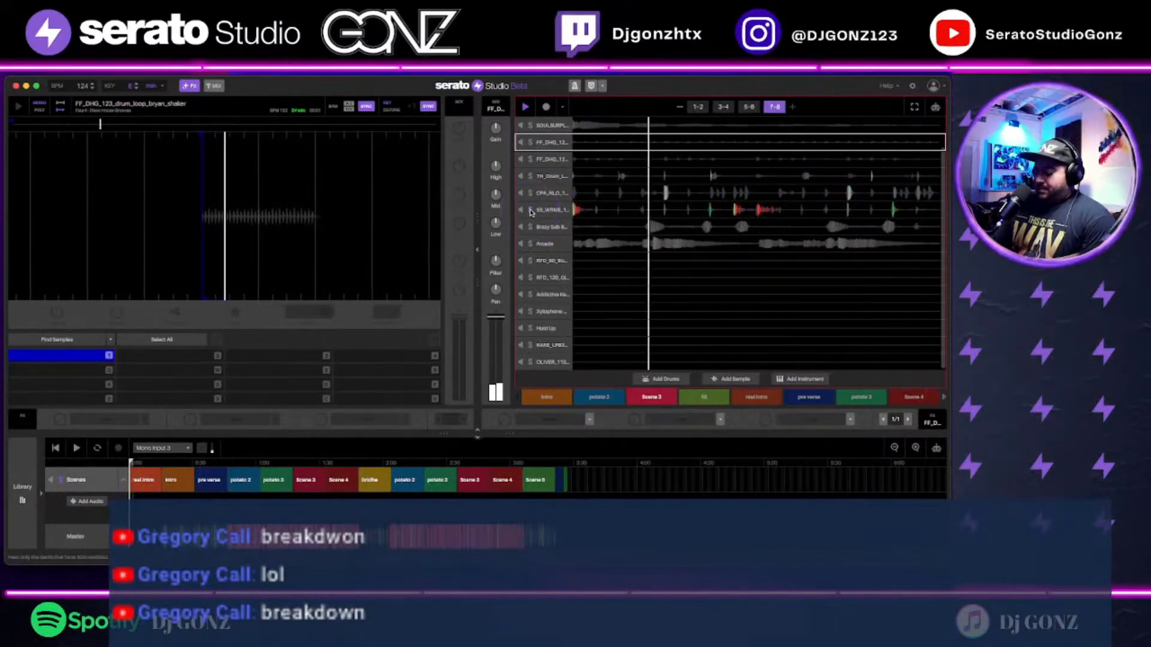
left_click(531, 209)
left_click(531, 193)
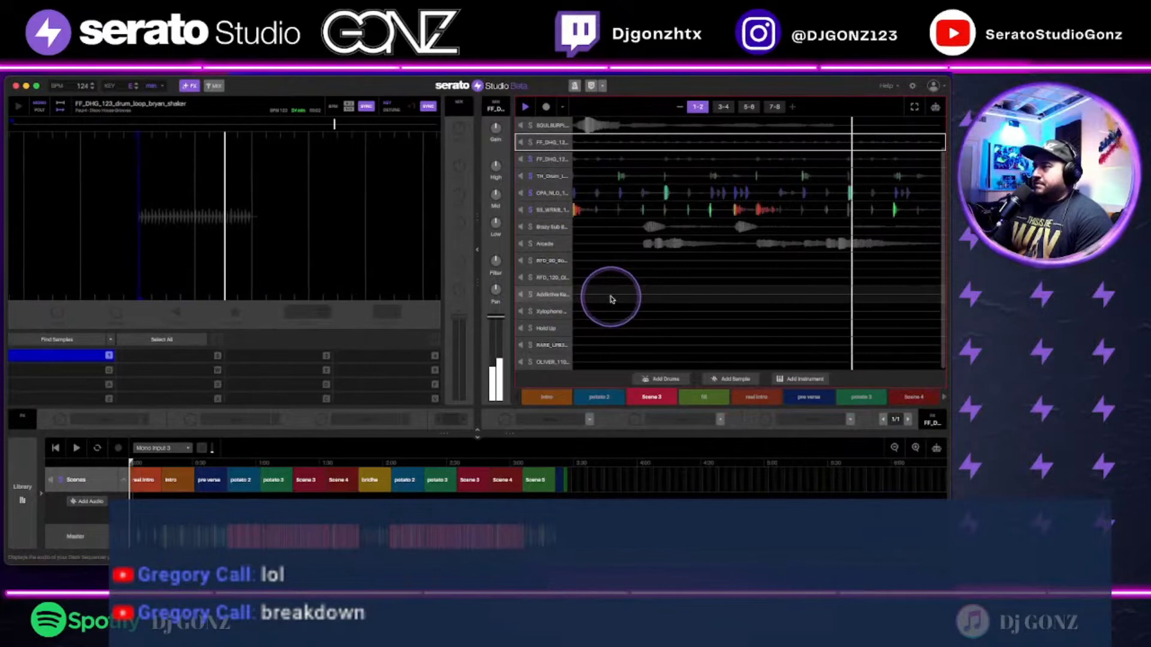
scroll(647, 275, "up", 2)
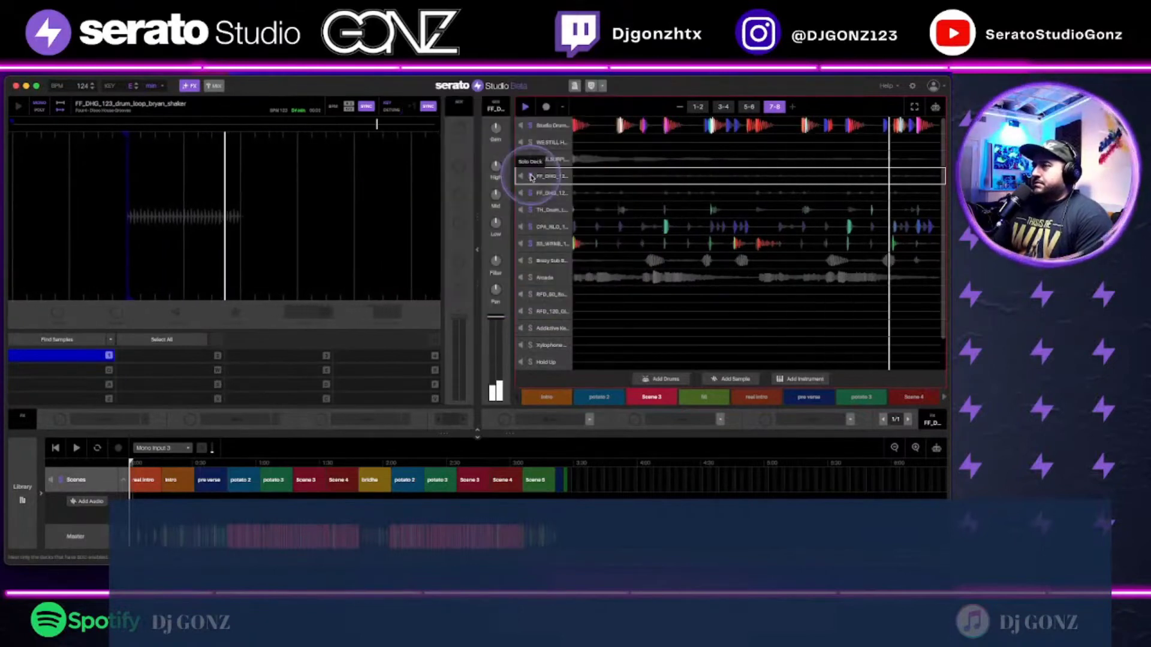
Step: Open the Brazy Sub Bass deck and locate its preset among the library's Bass instruments
double_click(619, 259)
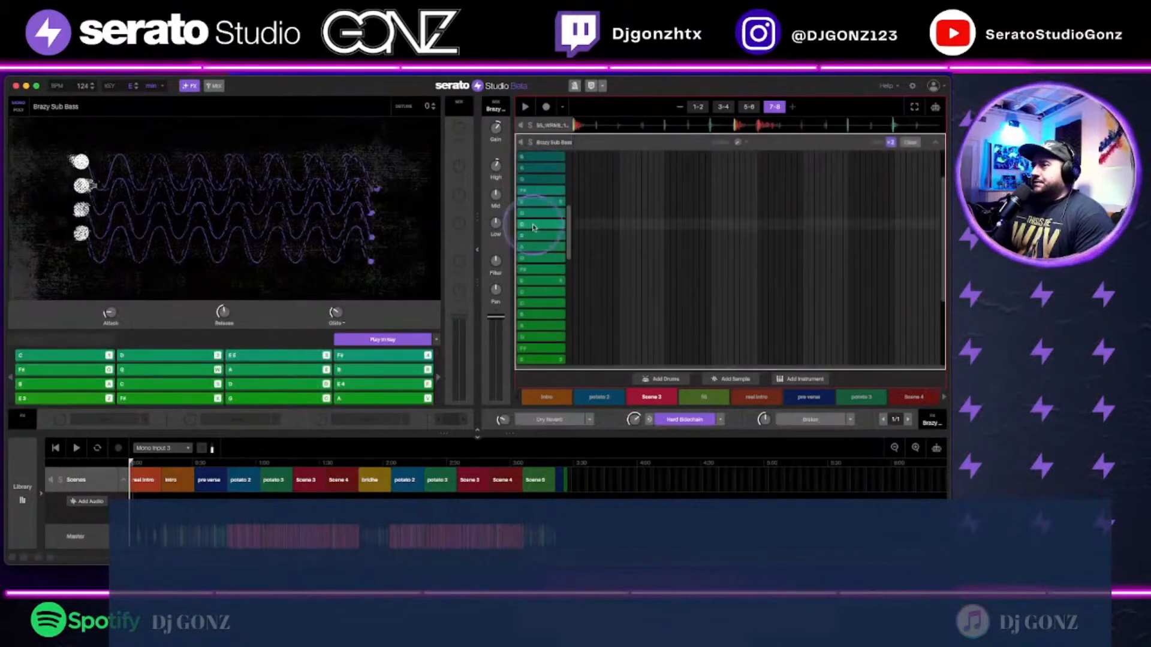
left_click(22, 486)
scroll(42, 522, "up", 1)
left_click(49, 535)
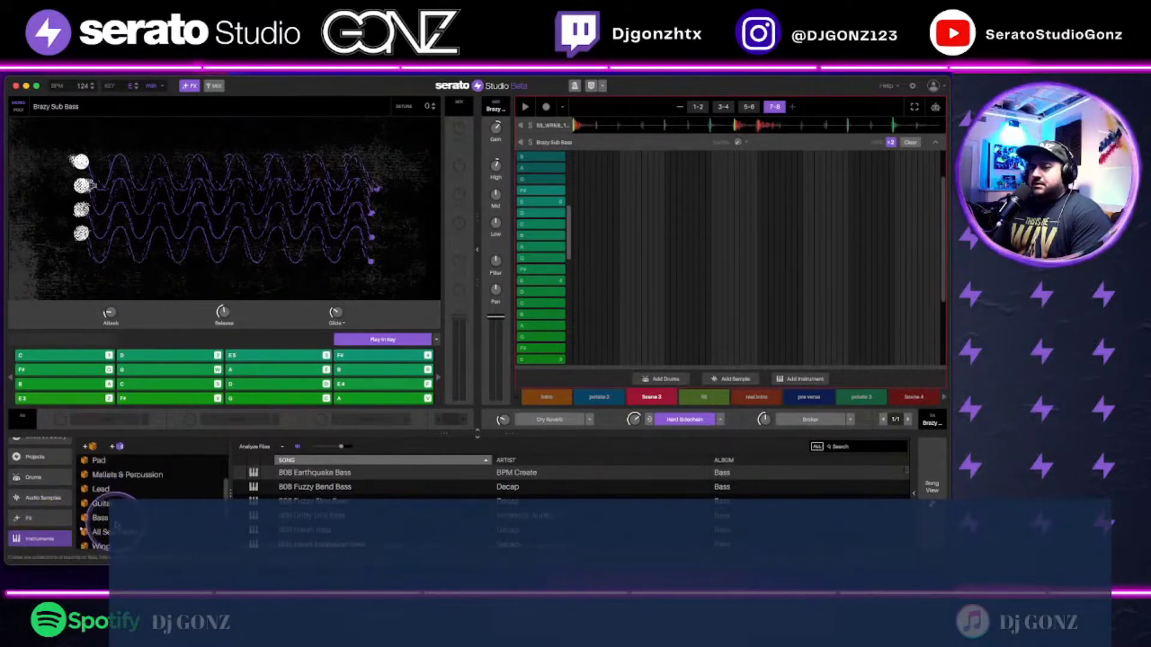
scroll(454, 510, "down", 5)
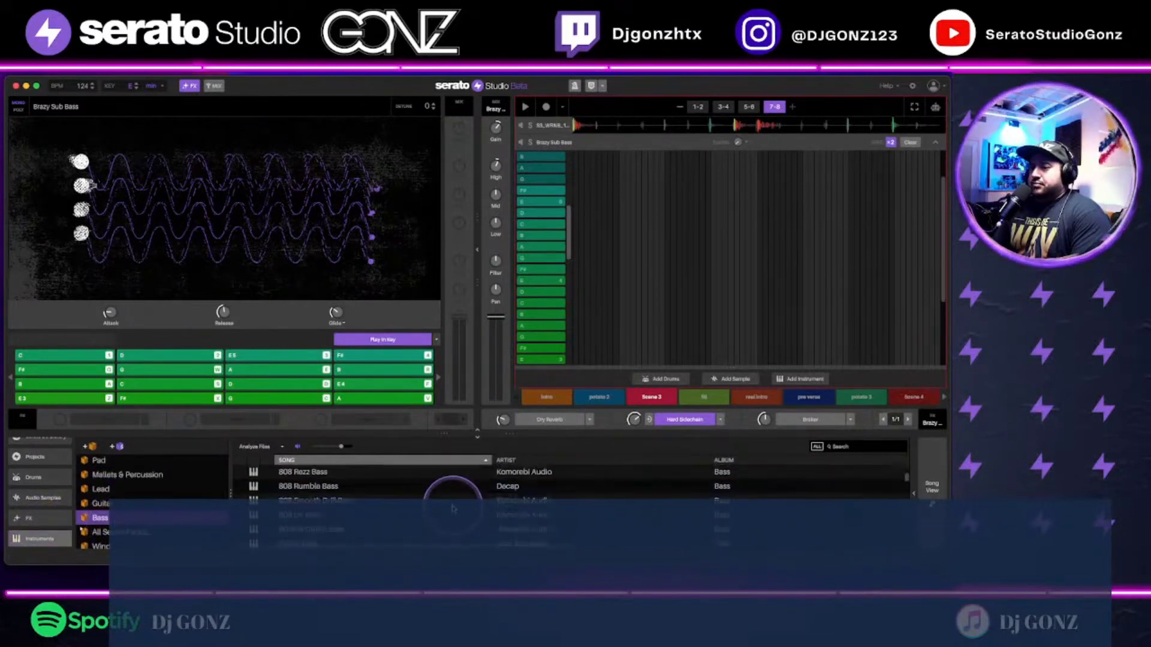
scroll(454, 509, "up", 1)
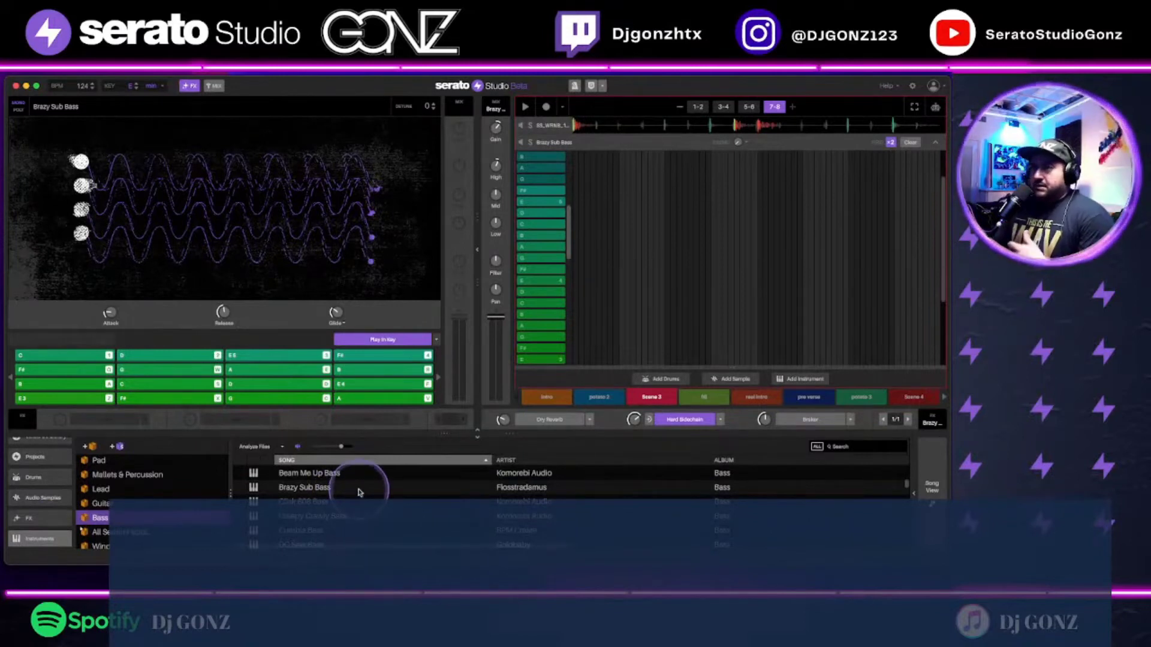
left_click(359, 487)
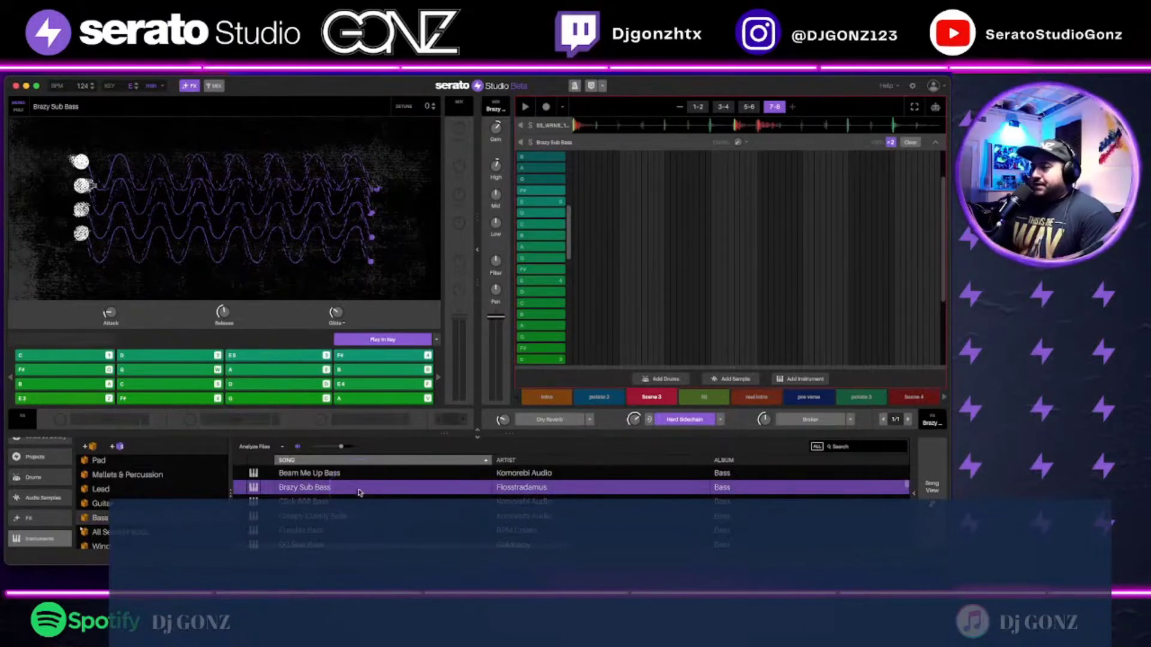
Step: Collapse the Brazy Sub Bass deck and show the Arcade deck's plugin window
left_click(938, 143)
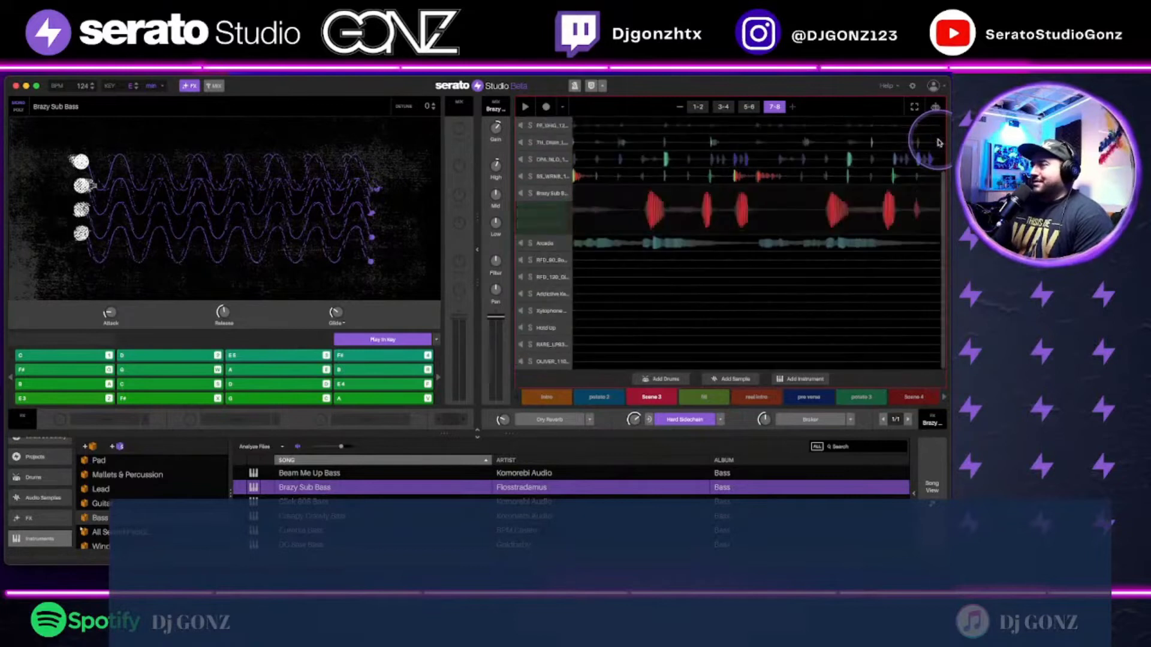
double_click(641, 247)
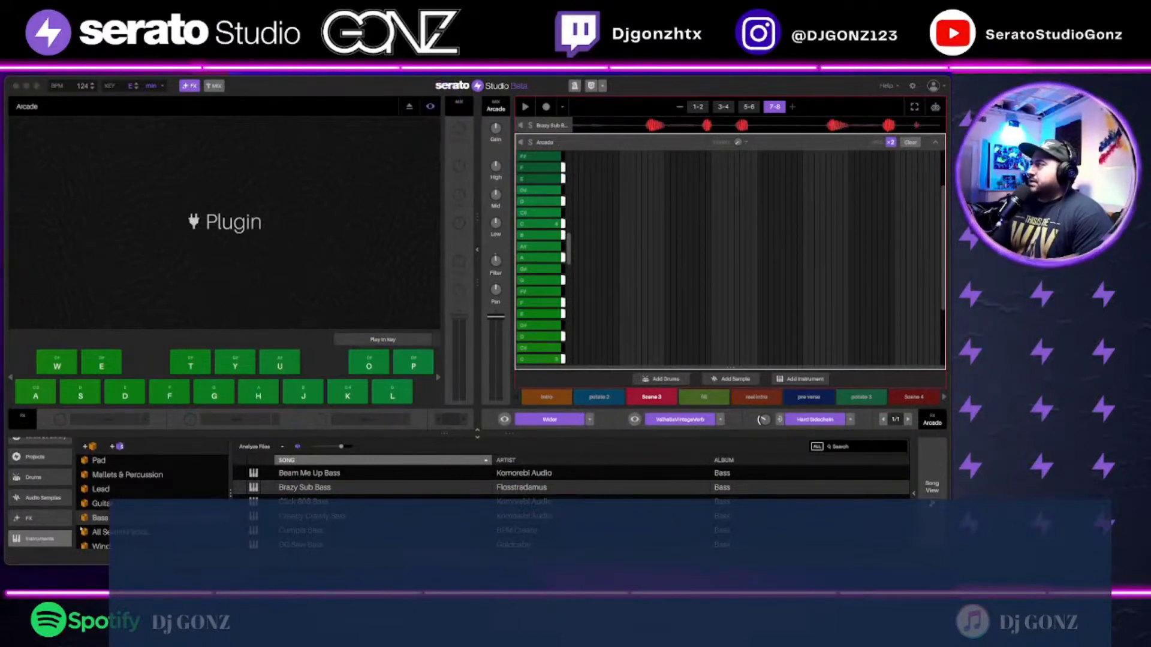
left_click(225, 223)
left_click_drag(797, 77, 407, 74)
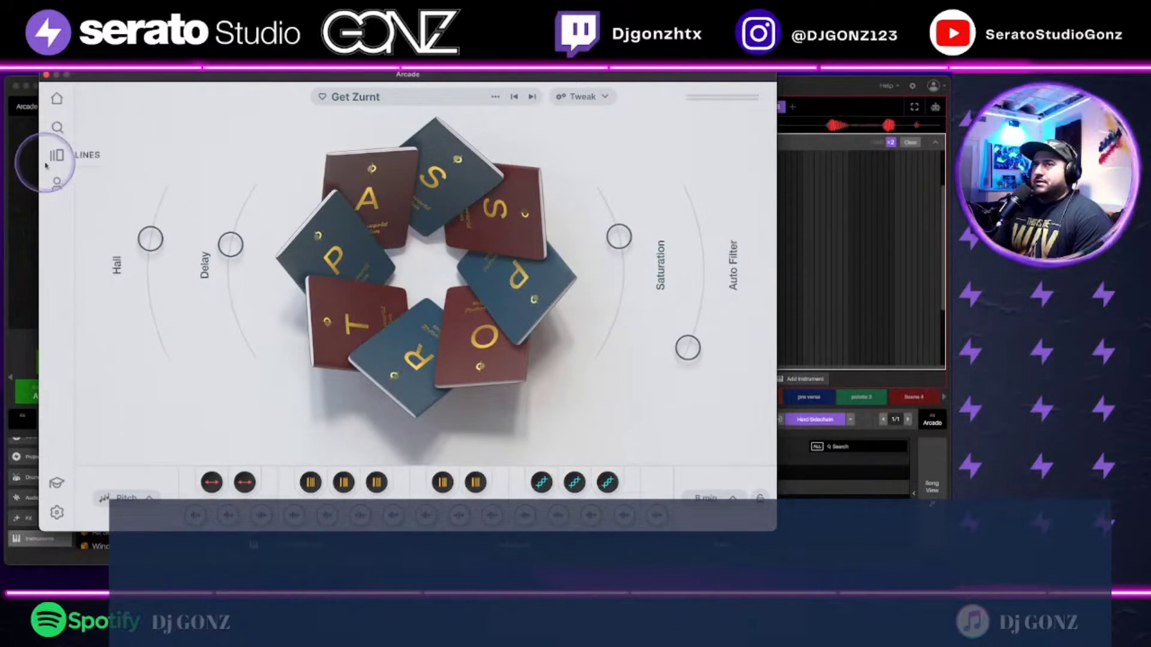
Step: Browse the Lines catalogue in Arcade and return to the Get Zurnt kit
left_click(88, 157)
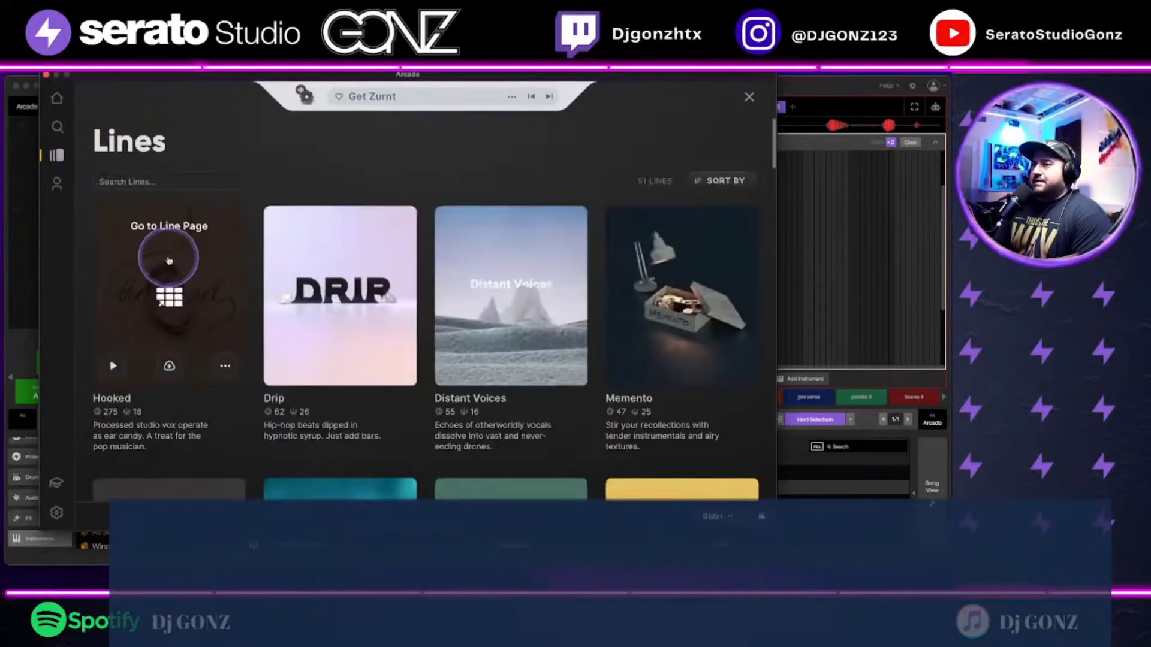
scroll(169, 263, "down", 4)
scroll(169, 262, "up", 4)
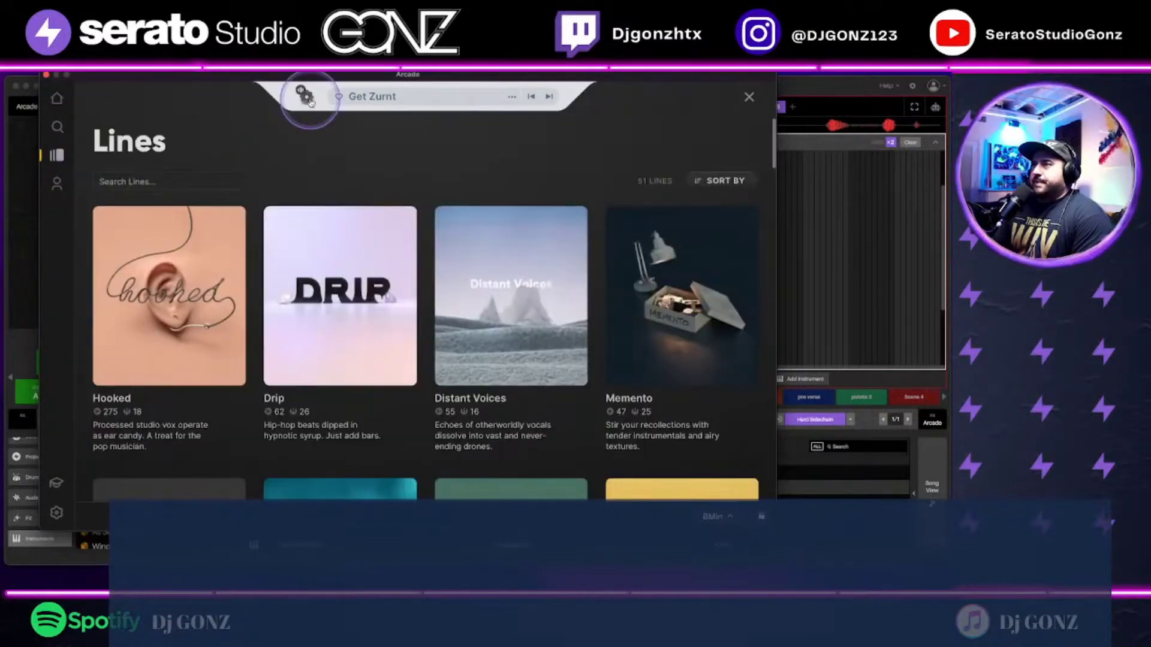
left_click(305, 96)
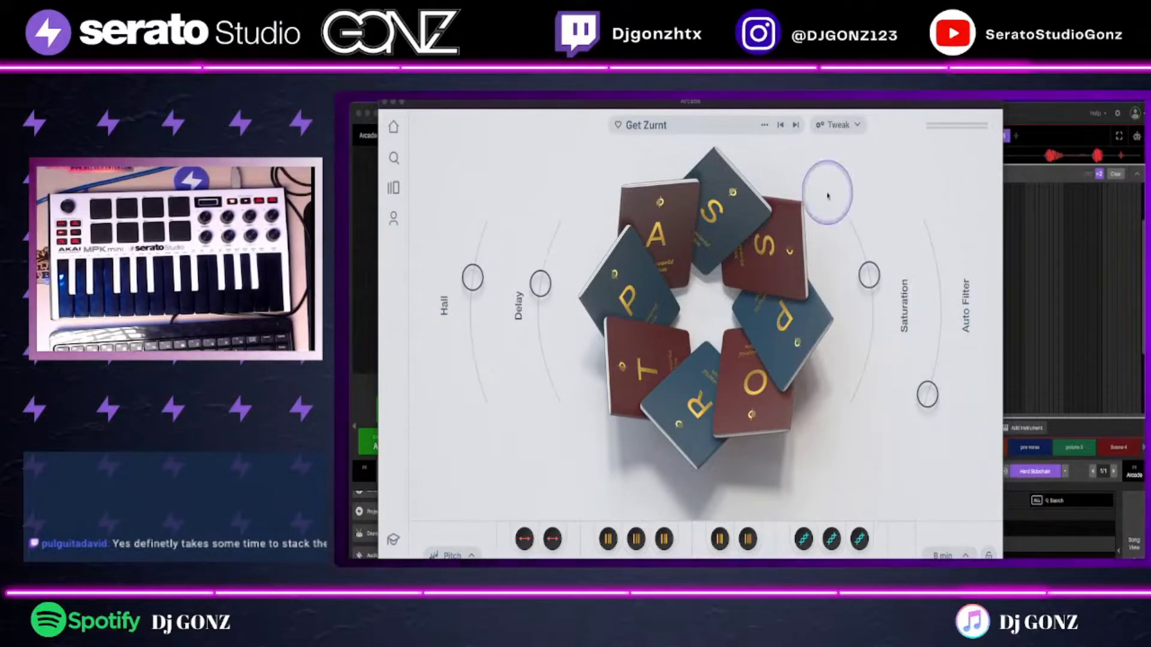
Step: Reposition and shrink the Arcade window to show all of its sample keys, and close it
left_click_drag(997, 107, 1025, 100)
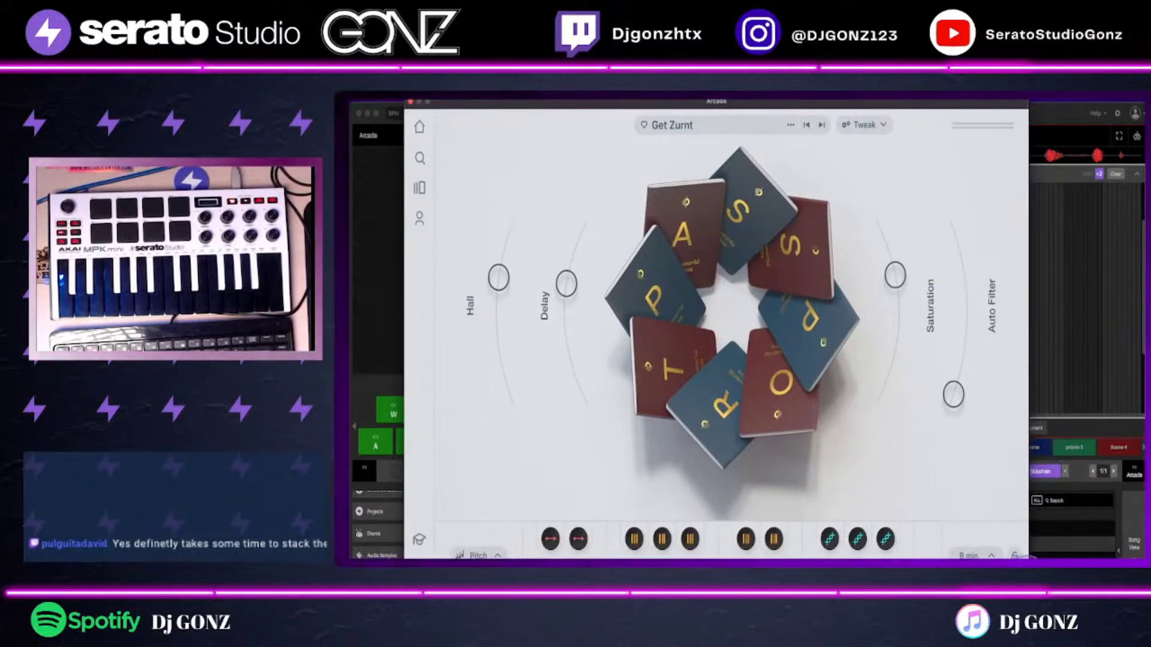
left_click_drag(1022, 554, 921, 446)
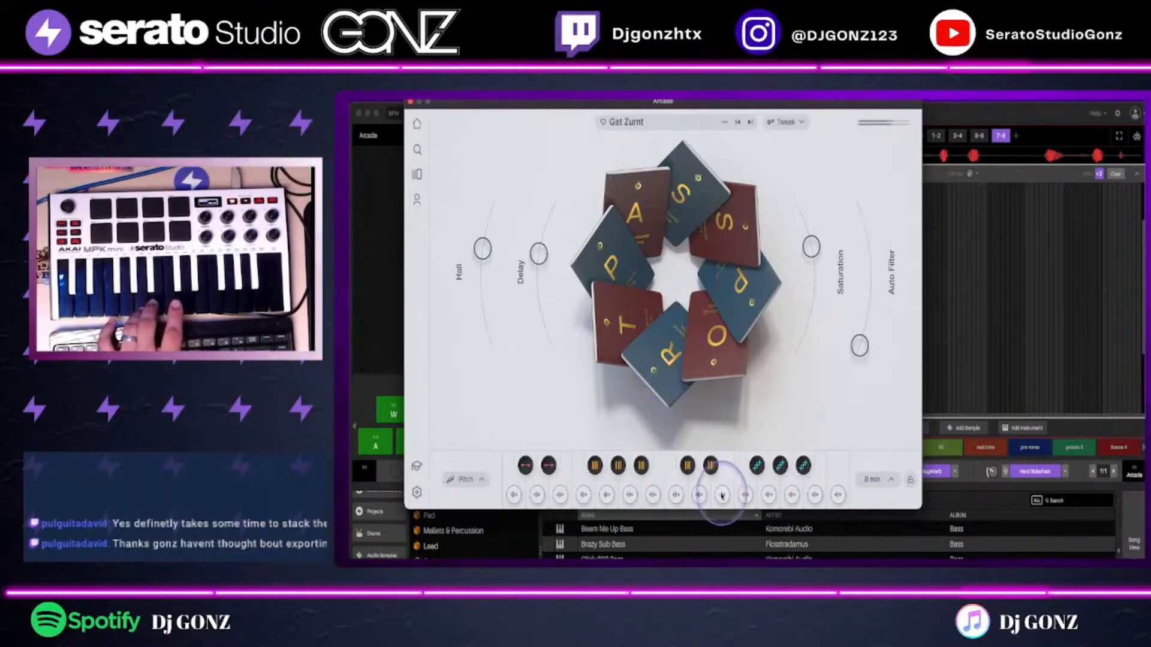
left_click(410, 101)
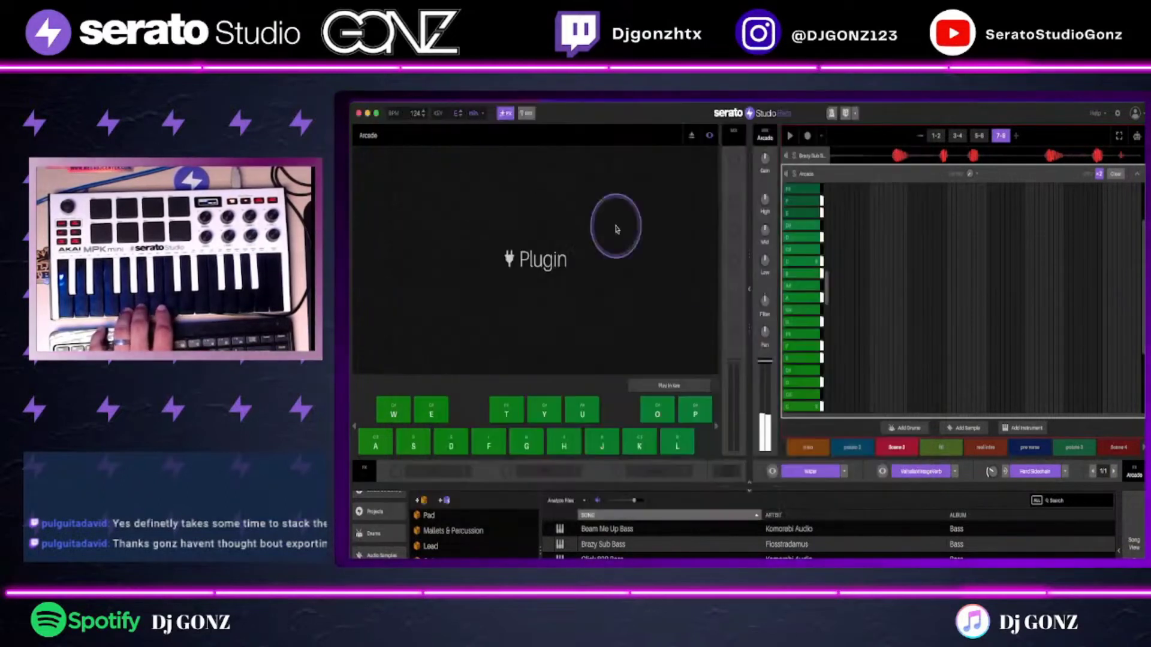
Step: Lower the Arcade deck's channel volume
mouse_move(764, 365)
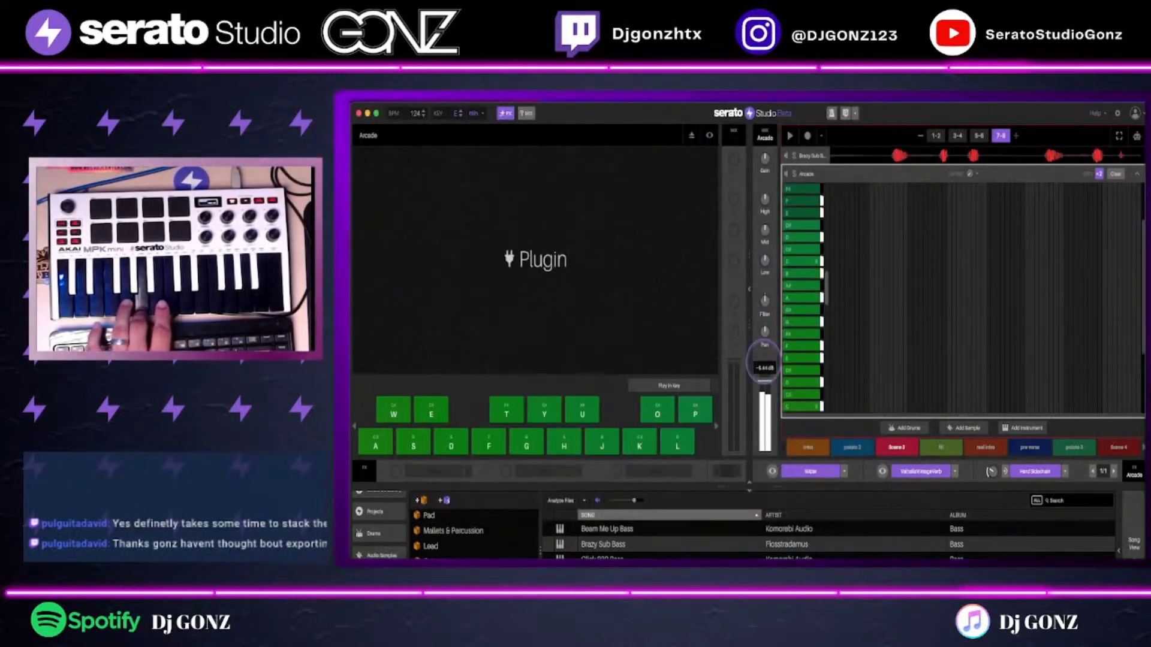
left_click_drag(763, 362, 763, 365)
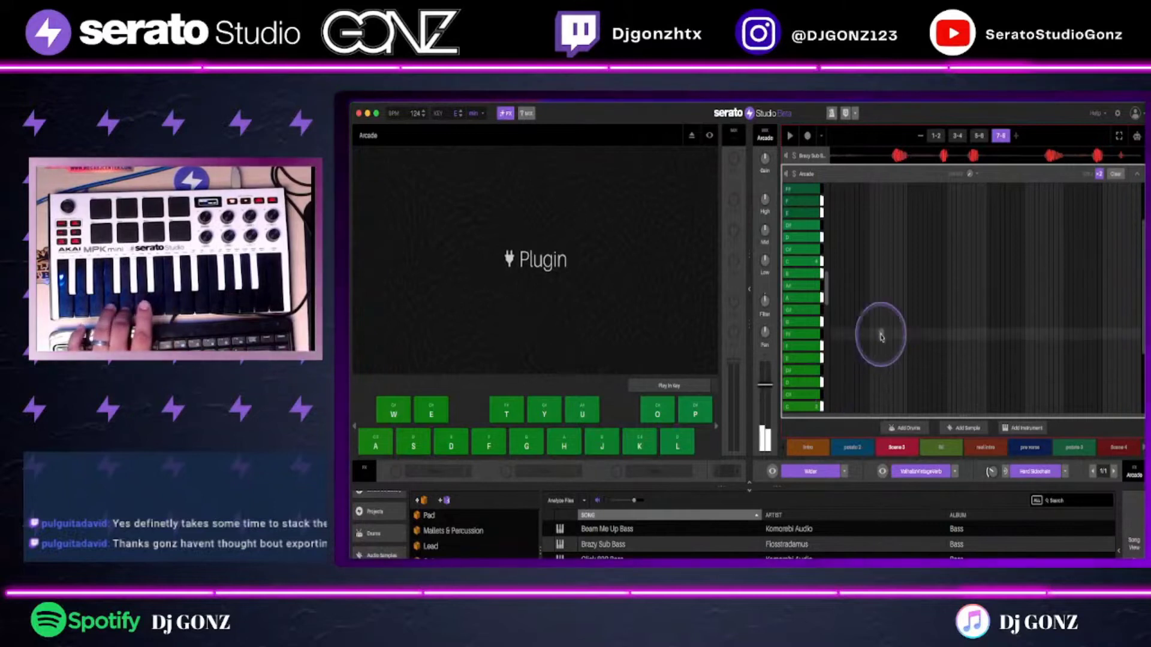
Step: Reopen the Arcade plugin window, audition a sample of the Get Zurnt kit and close the window
left_click(709, 135)
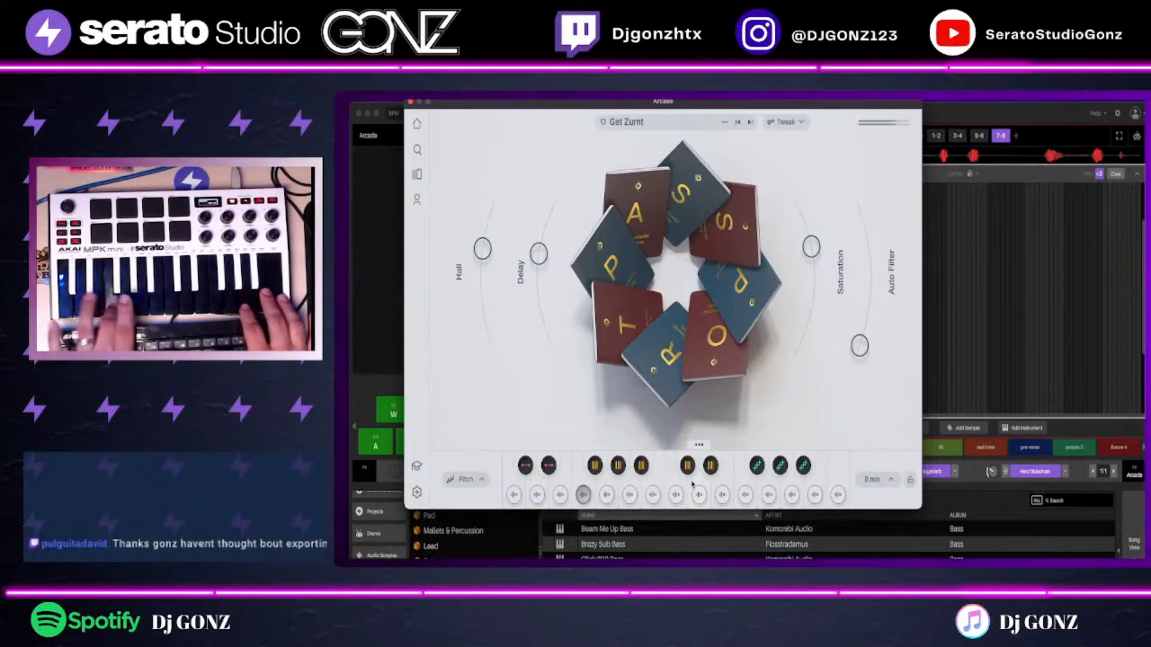
left_click(680, 495)
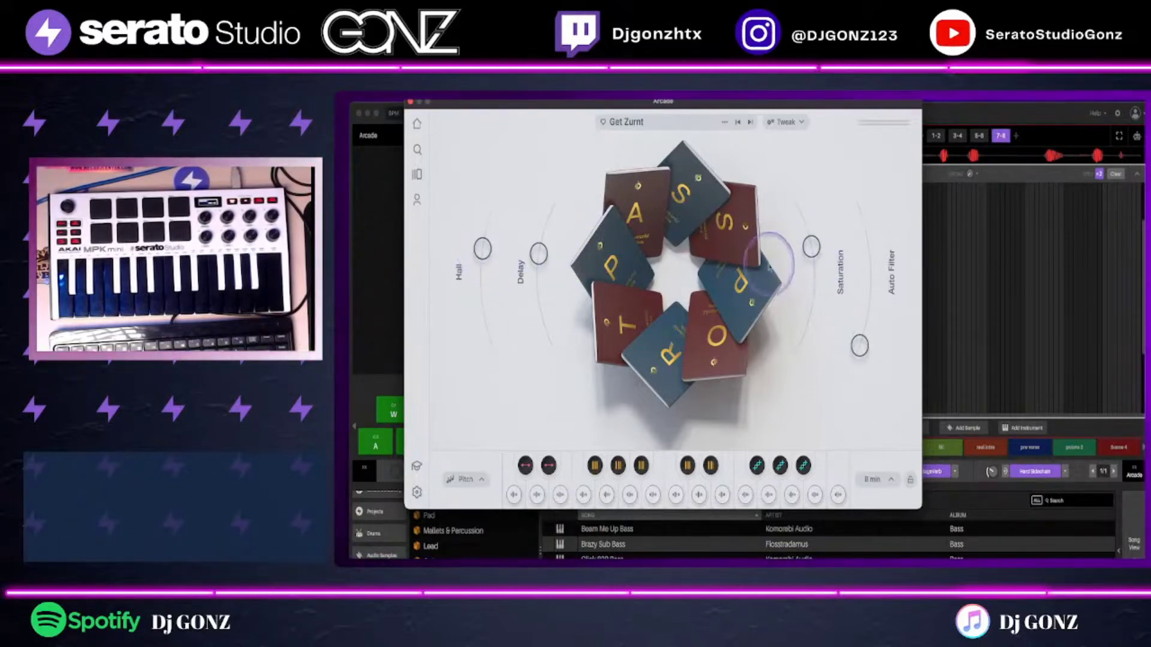
left_click_drag(648, 101, 761, 111)
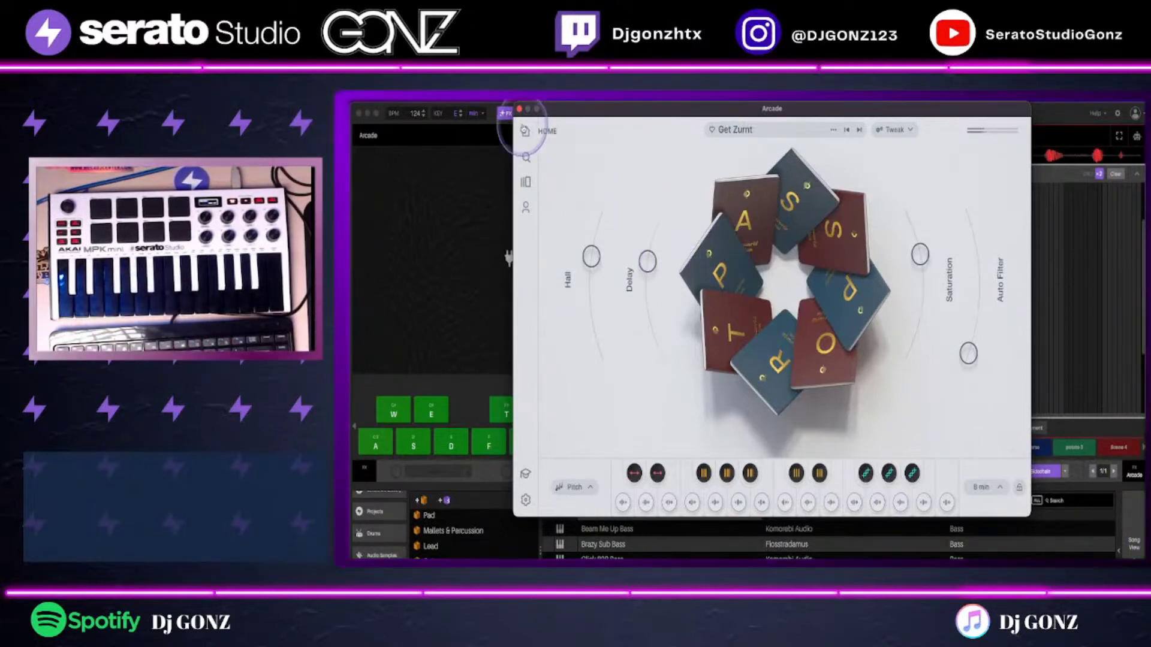
left_click(519, 109)
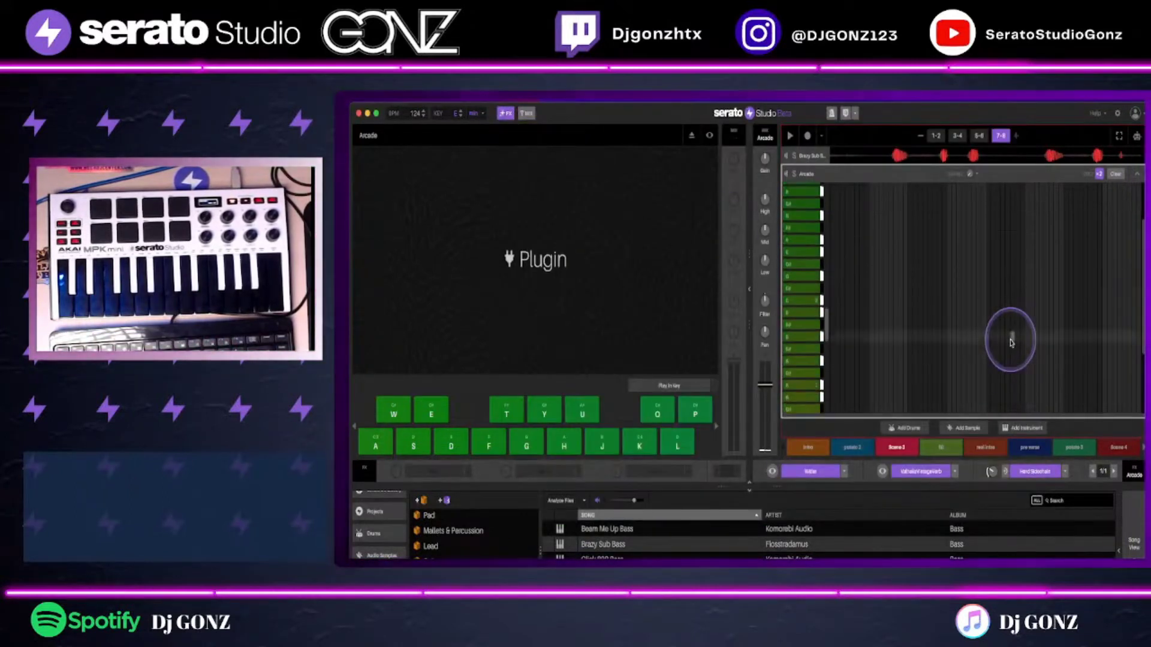
Step: Raise the Arcade deck's channel volume while the scene plays from bars 1-2, and collapse the deck
left_click(934, 136)
scroll(977, 267, "up", 5)
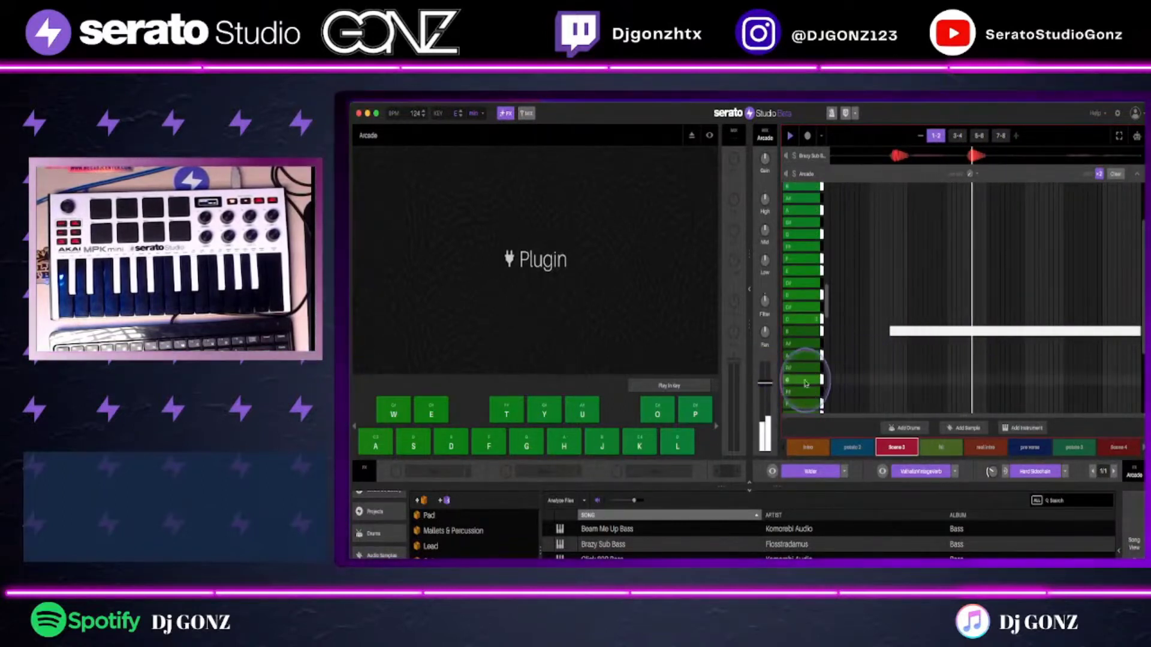
mouse_move(766, 381)
left_click_drag(767, 384, 767, 378)
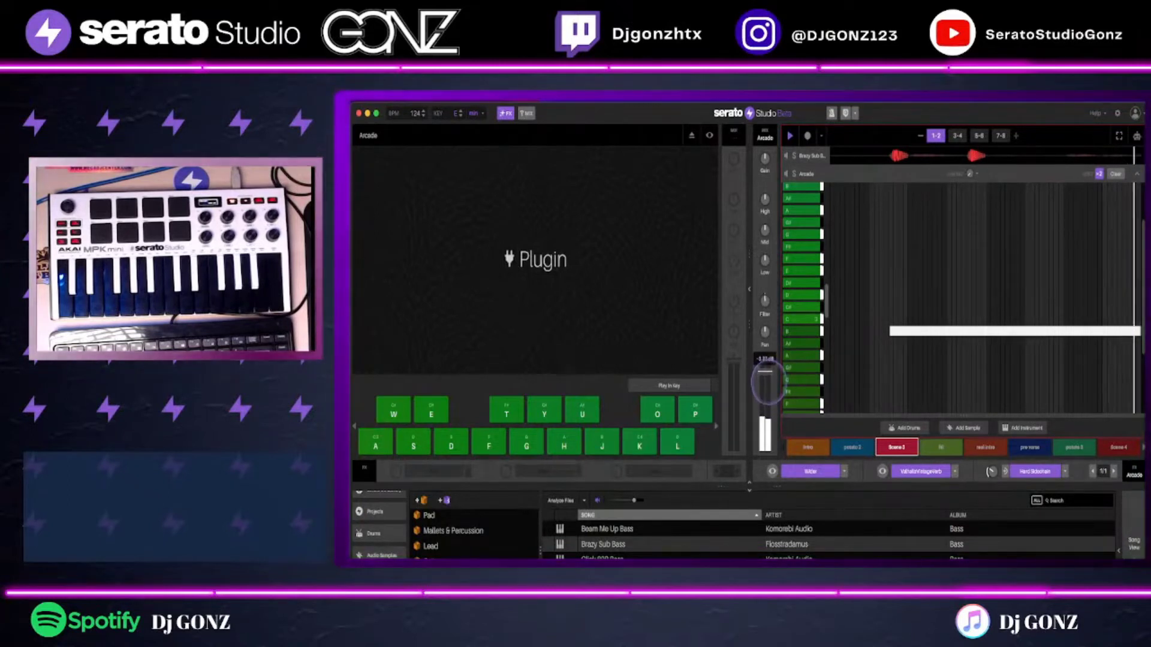
left_click(1137, 173)
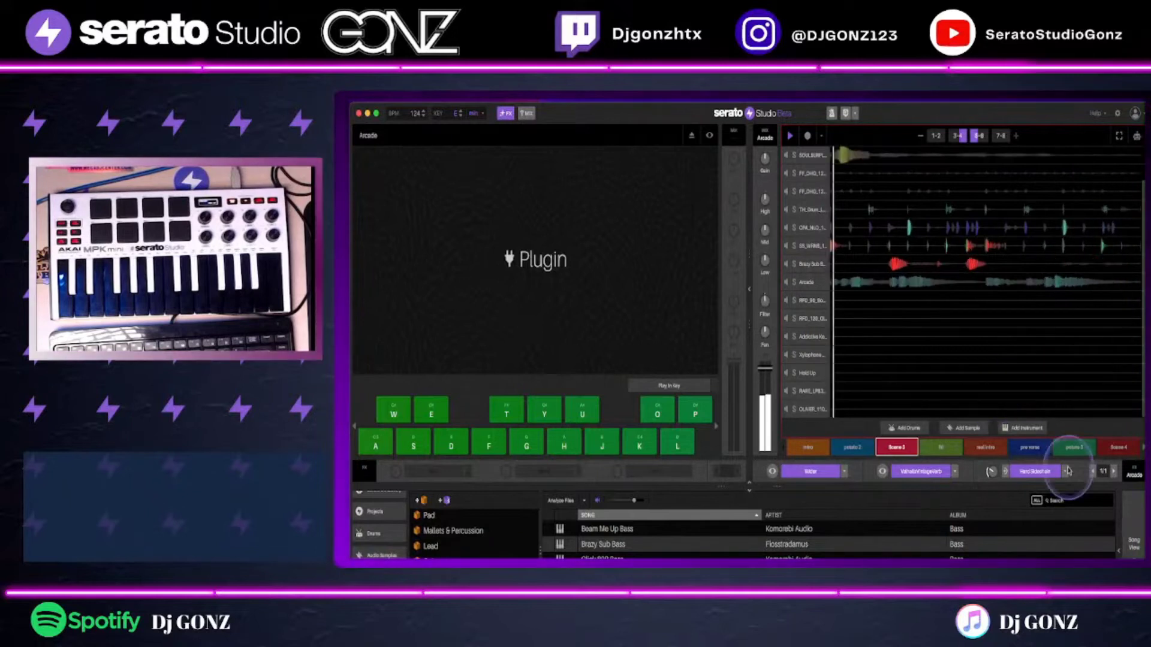
Step: Switch from the library to the song view and play Scene 4
left_click(1134, 541)
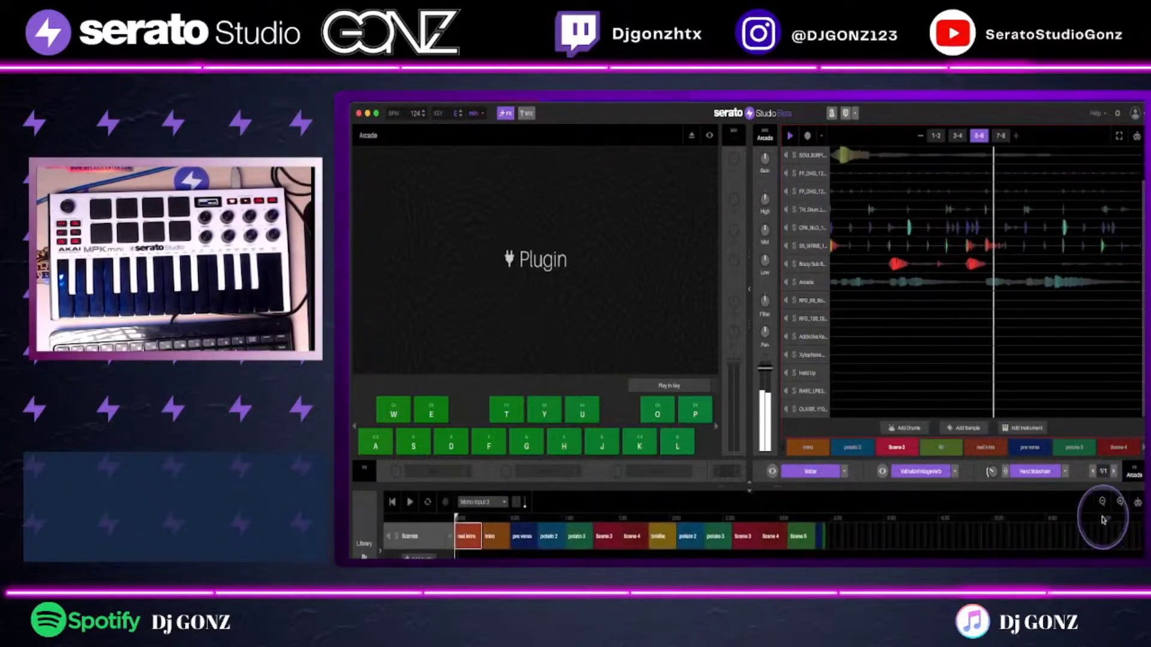
left_click(1116, 449)
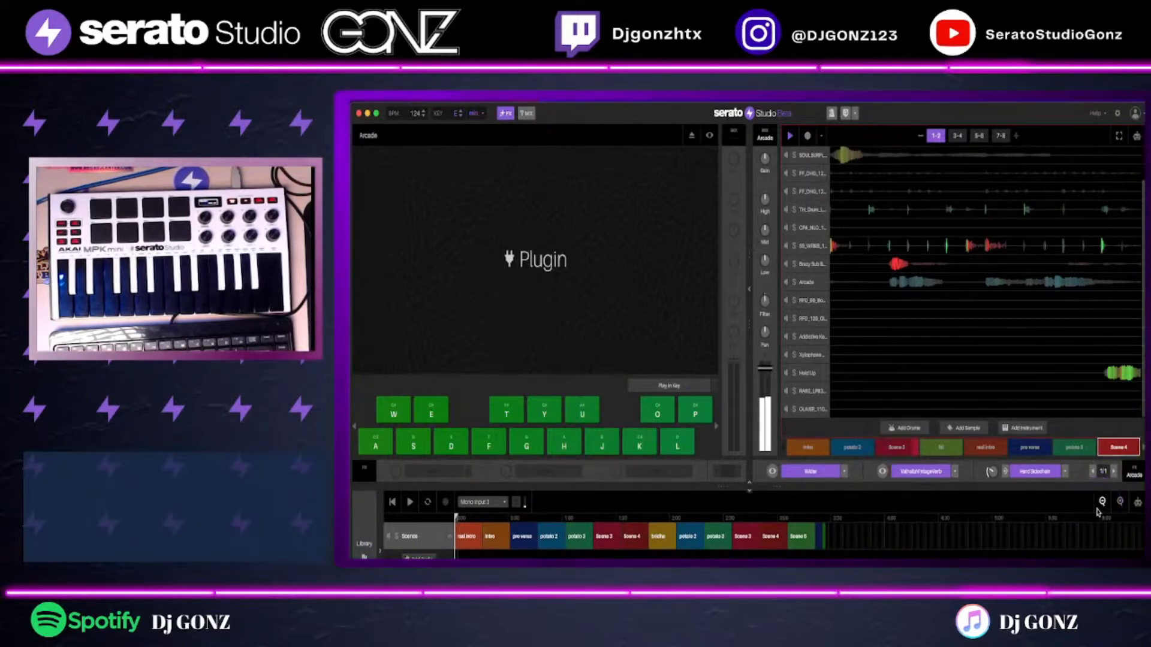
key("space")
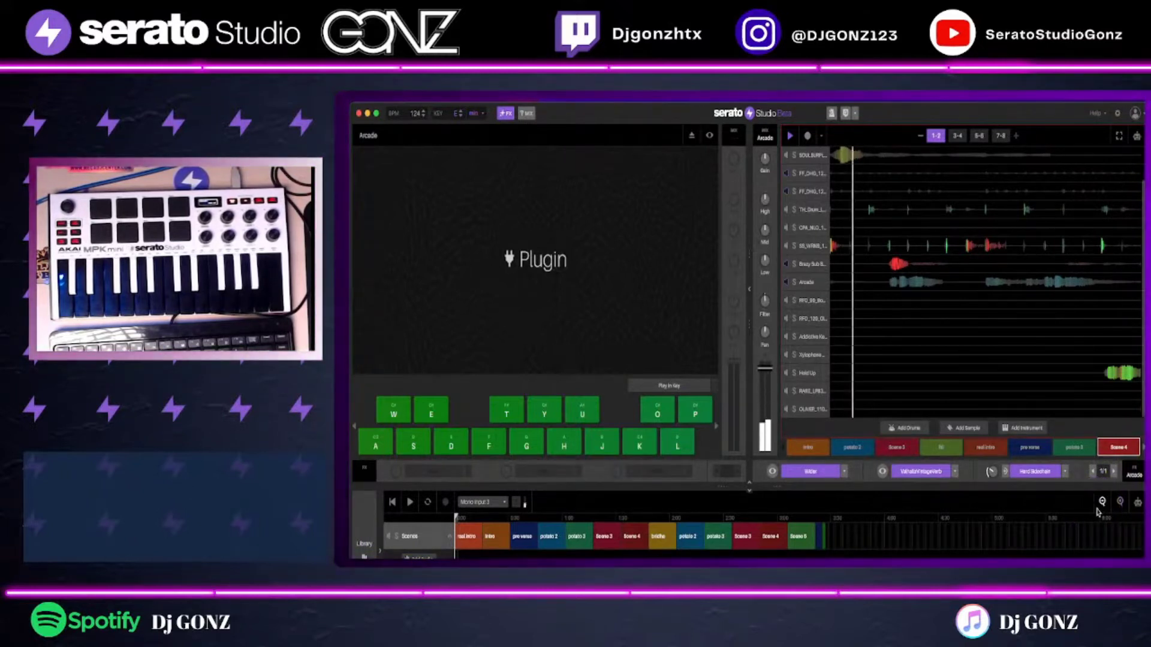
left_click(1098, 513)
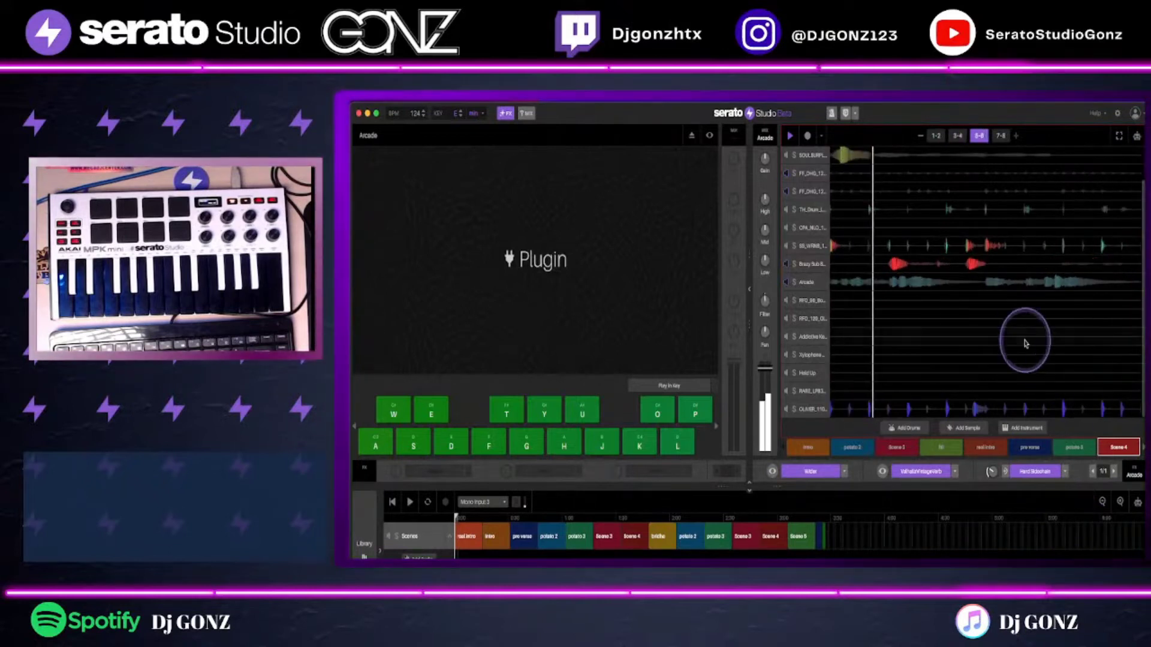
Step: Expand the Studio Drum Kit deck's step sequence in Scene 4 and play it from bars 1-2
scroll(1023, 364, "up", 2)
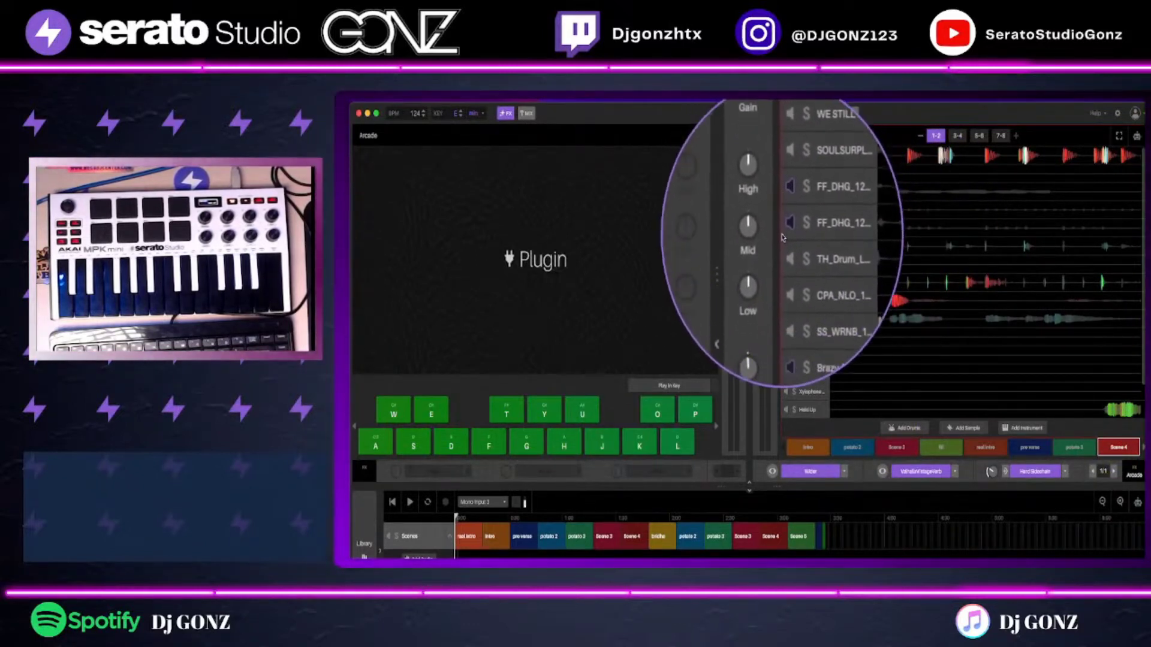
scroll(782, 246, "down", 3)
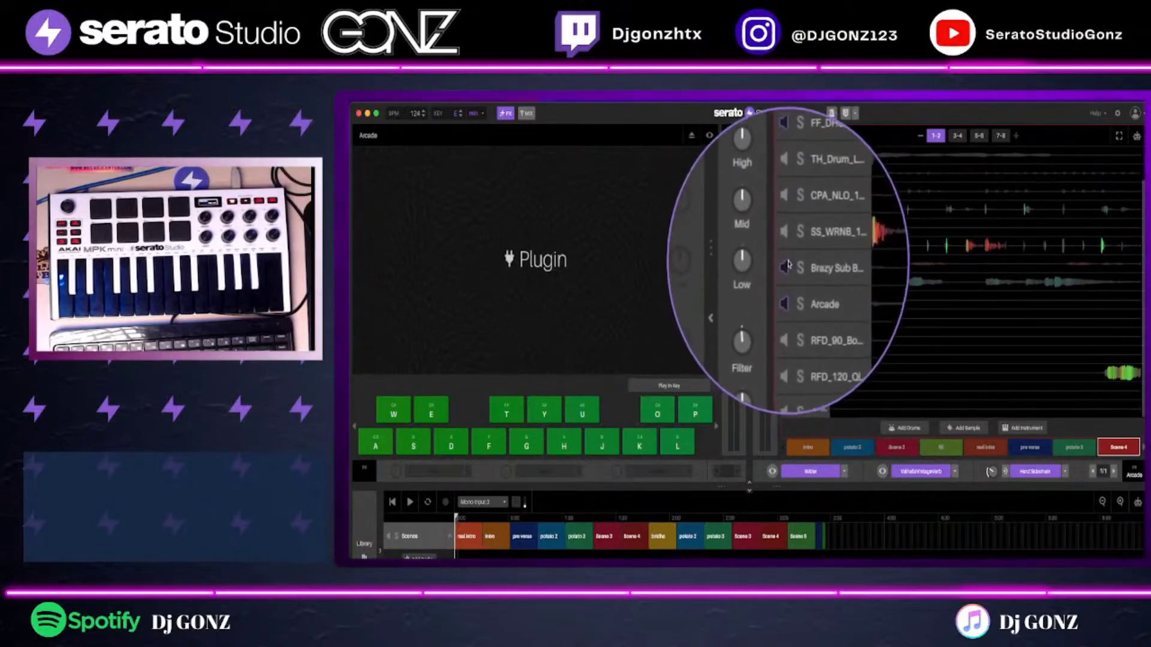
scroll(787, 240, "up", 4)
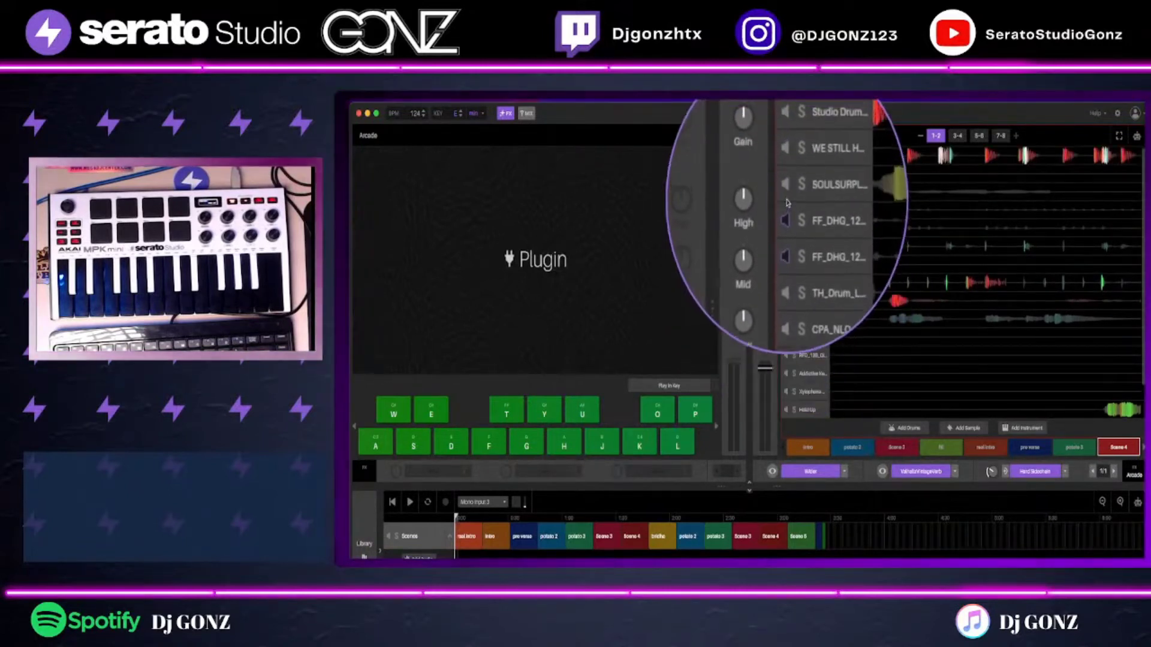
key("alt+z")
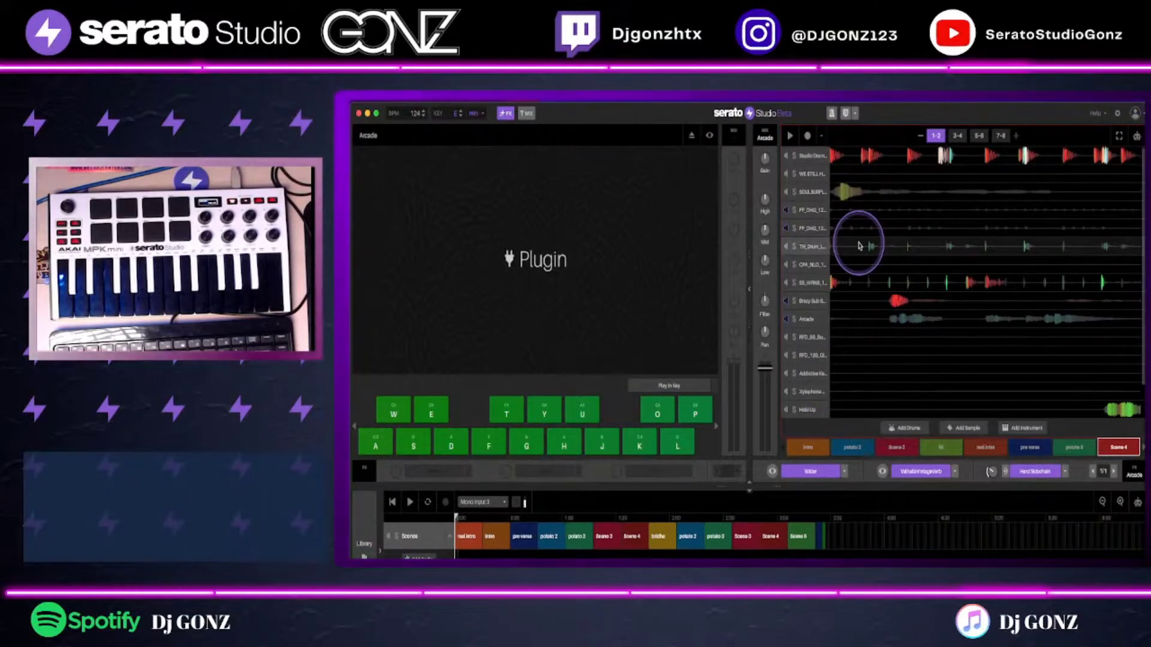
double_click(898, 184)
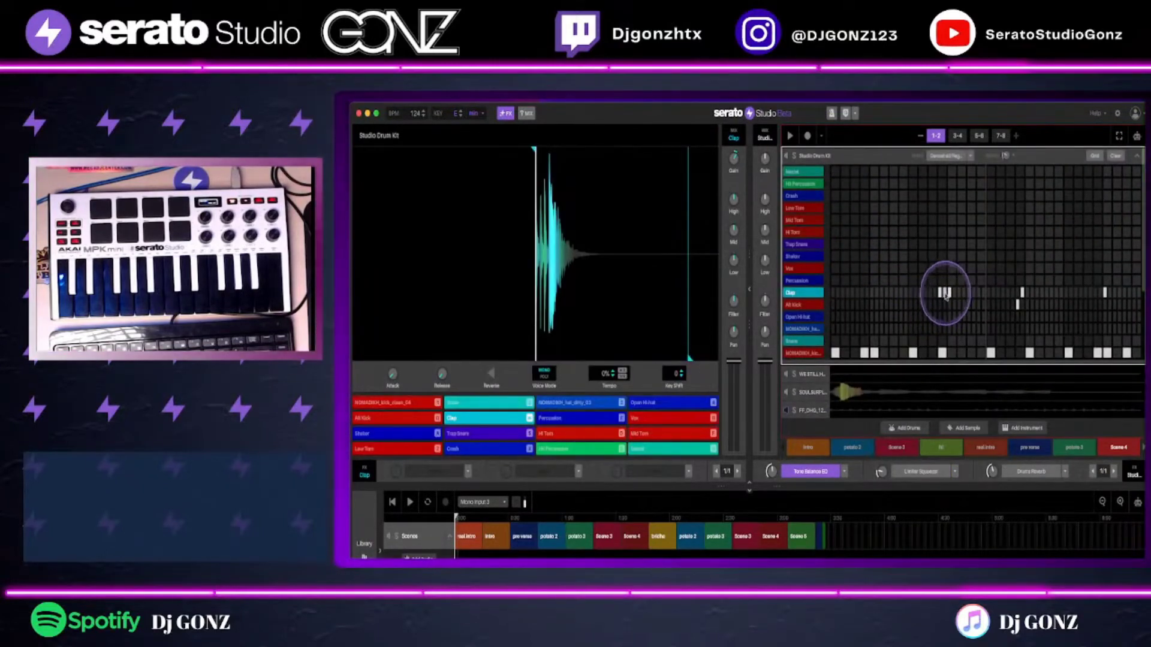
key("space")
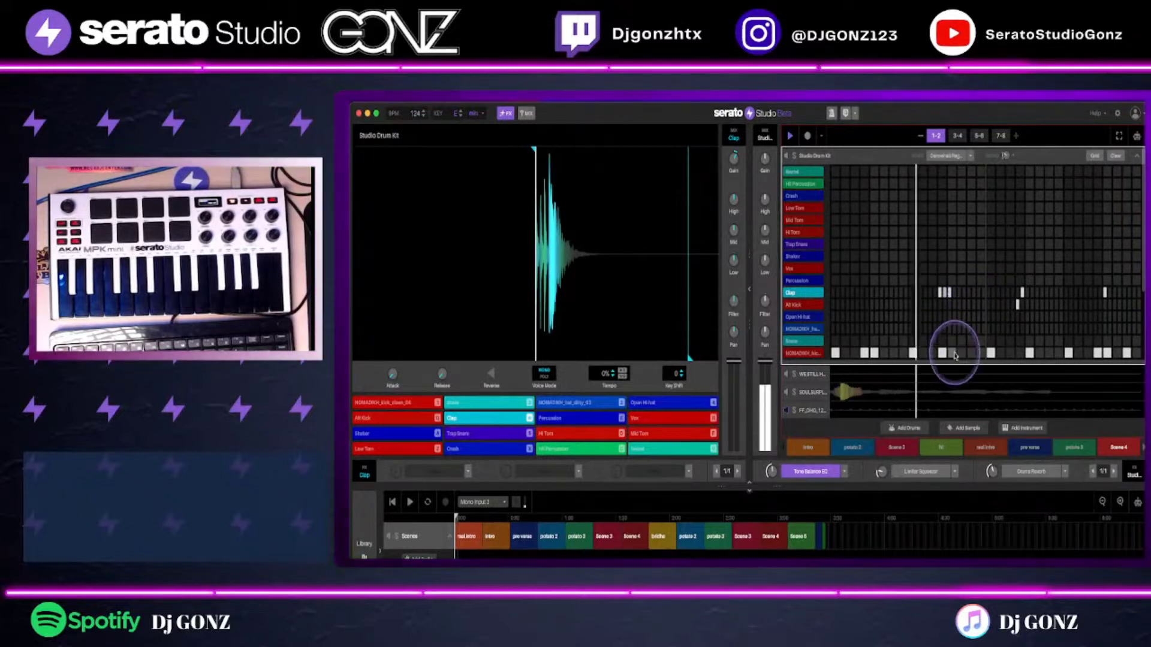
Step: Review the decks below the drum sequence during playback and collapse the Studio Drum Kit deck
scroll(953, 359, "down", 1)
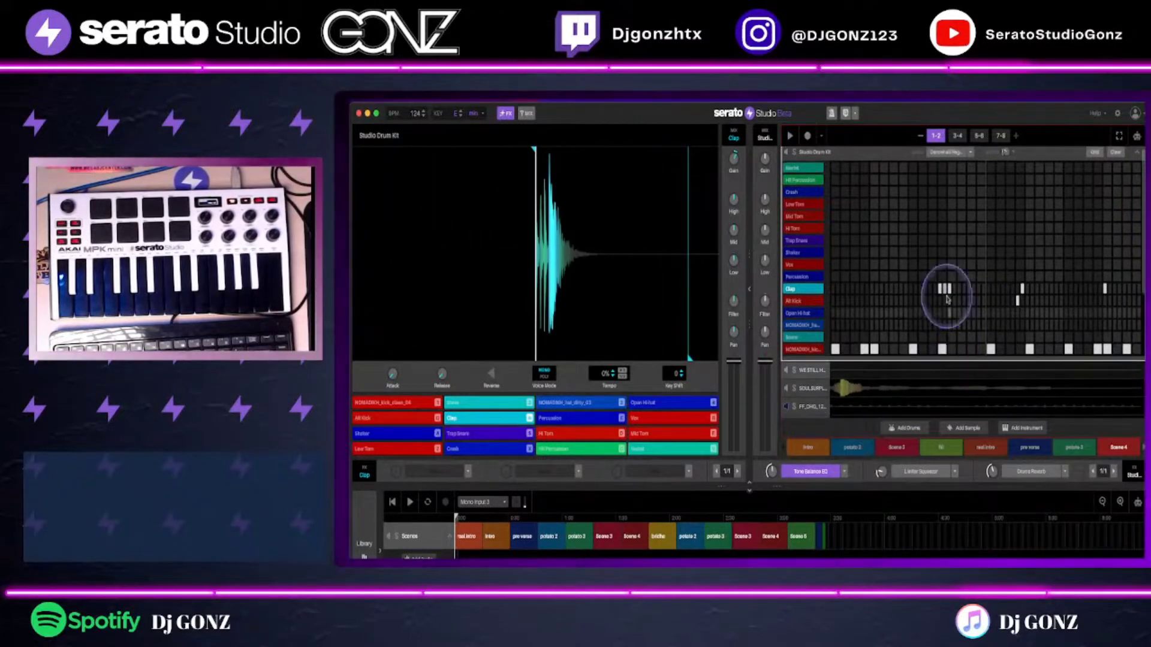
scroll(959, 375, "down", 3)
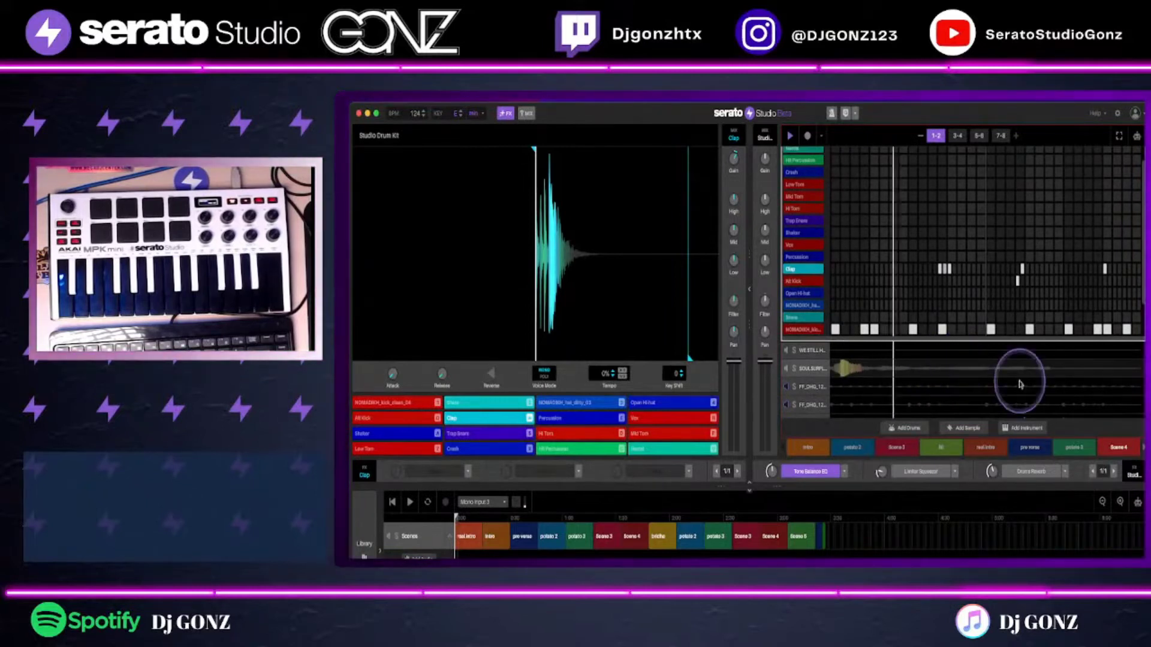
scroll(1067, 404, "down", 5)
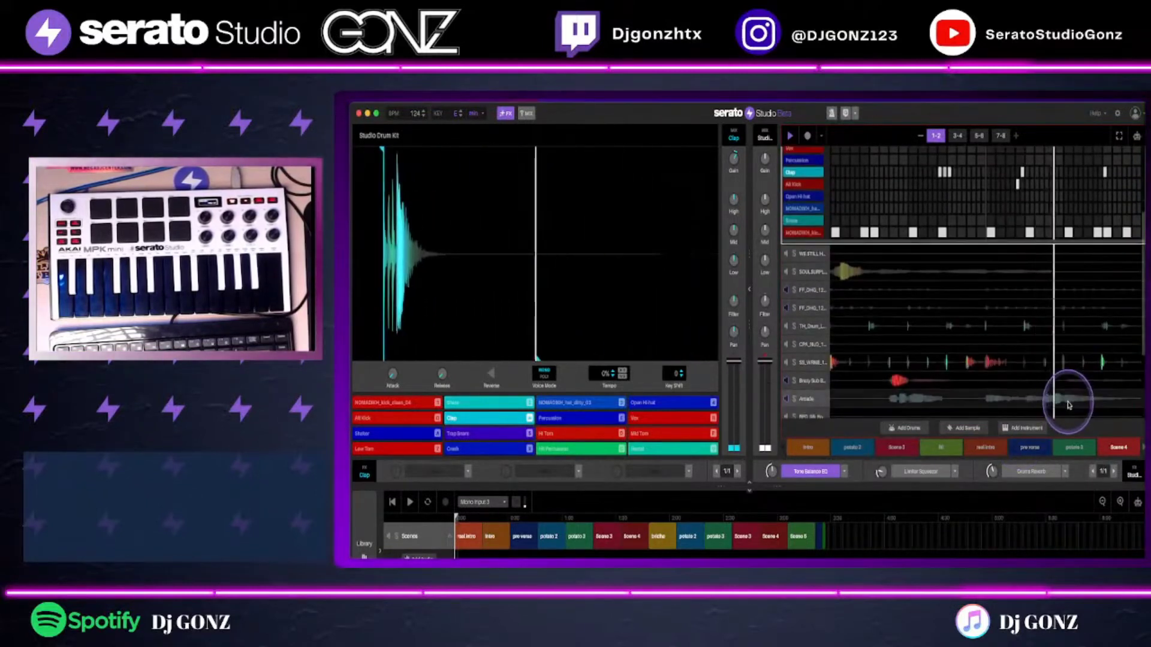
scroll(1066, 404, "down", 5)
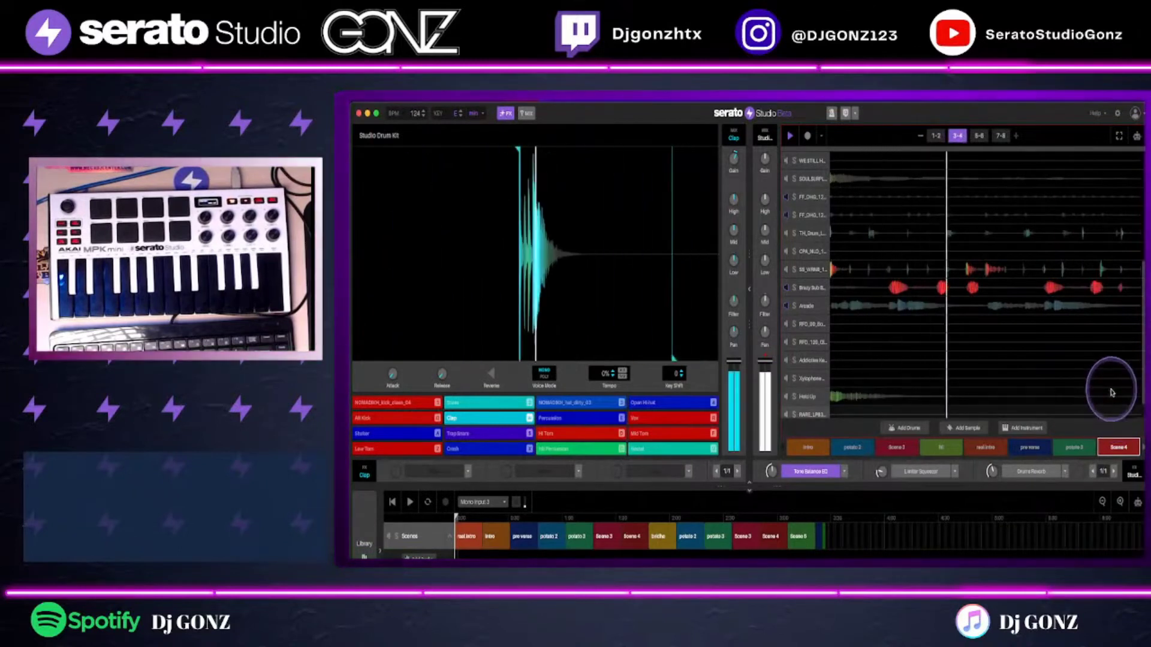
left_click(1112, 393)
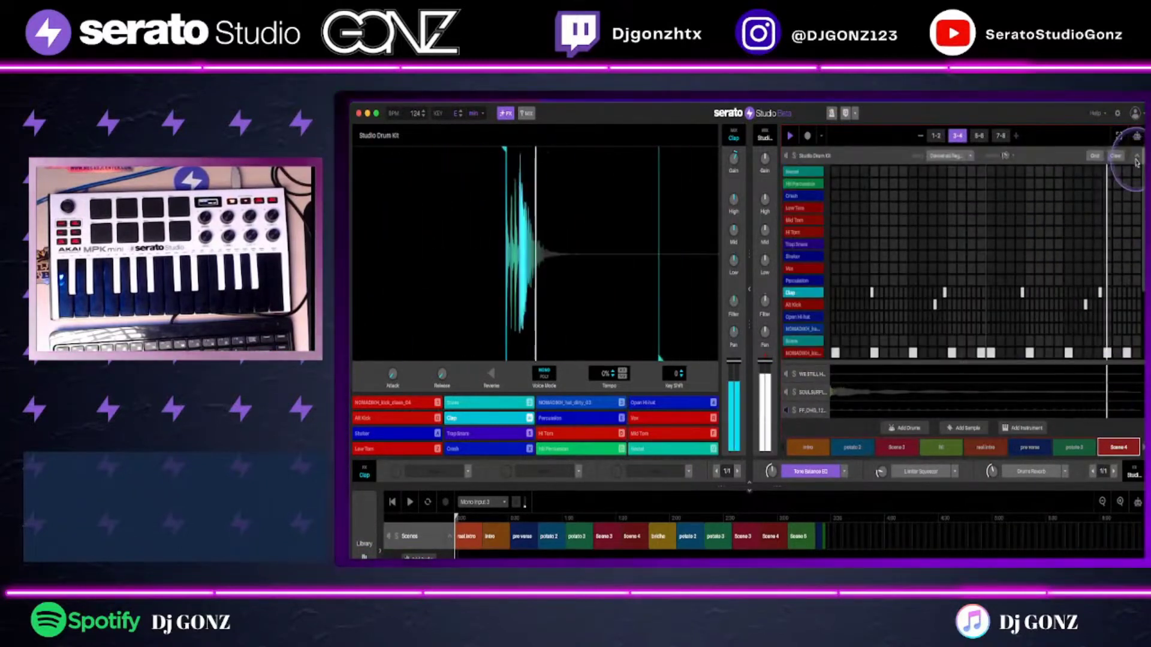
left_click(1136, 158)
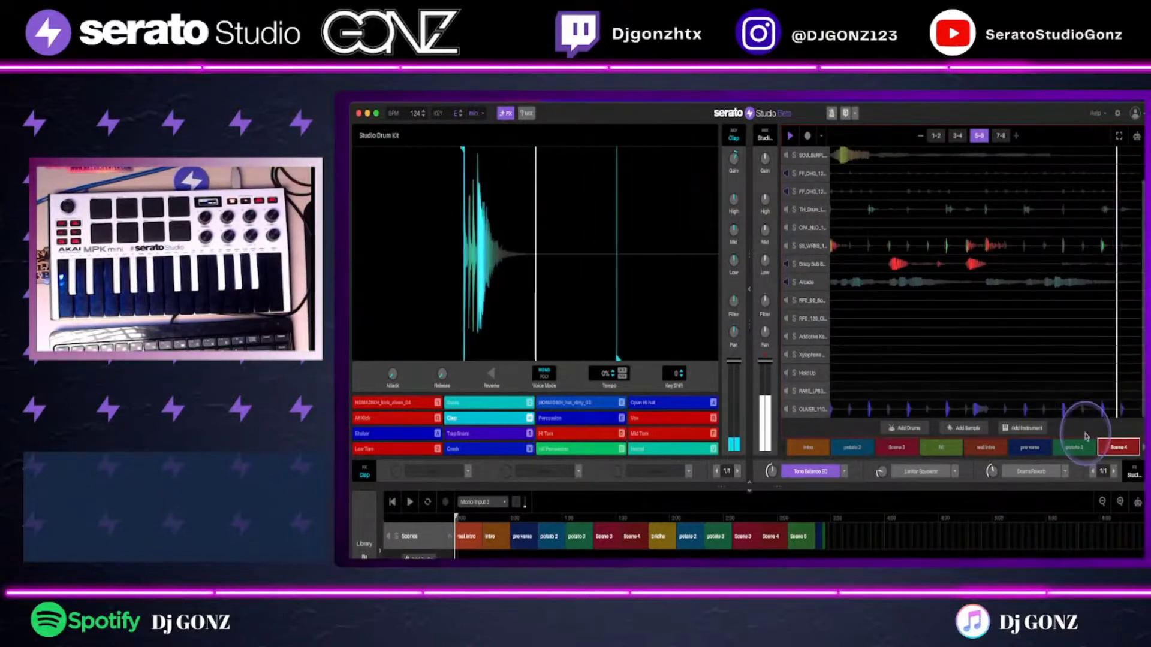
Step: Switch to the crimson scene right after potato 2 and view its decks from the Studio Drum Kit down
left_click(895, 450)
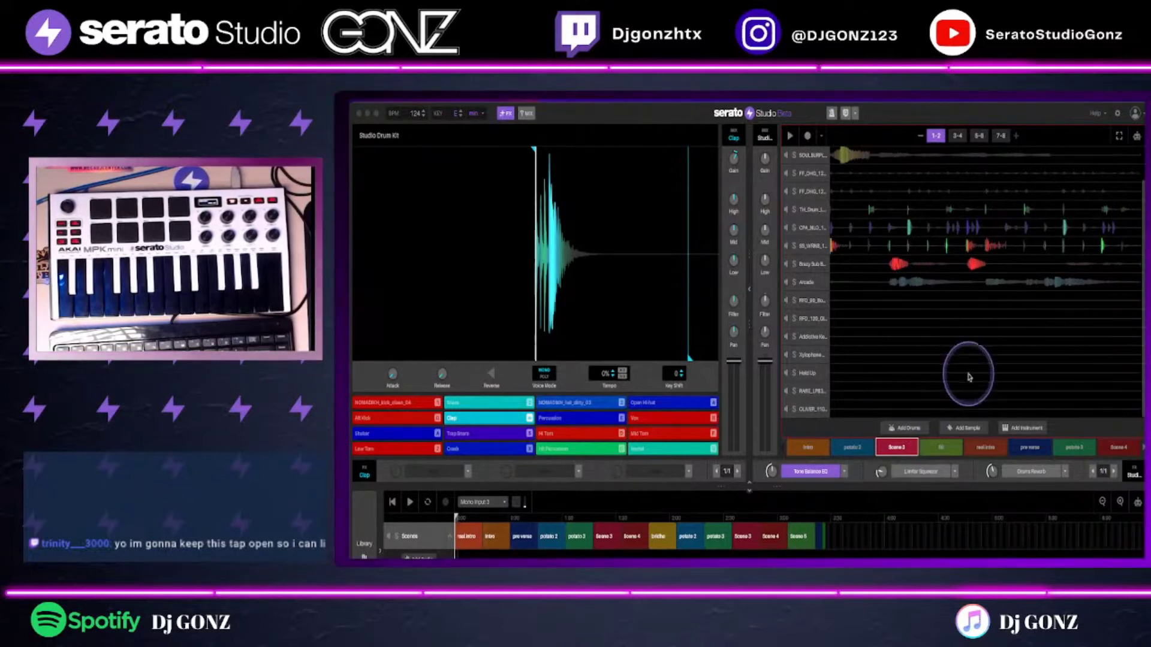
scroll(968, 377, "up", 2)
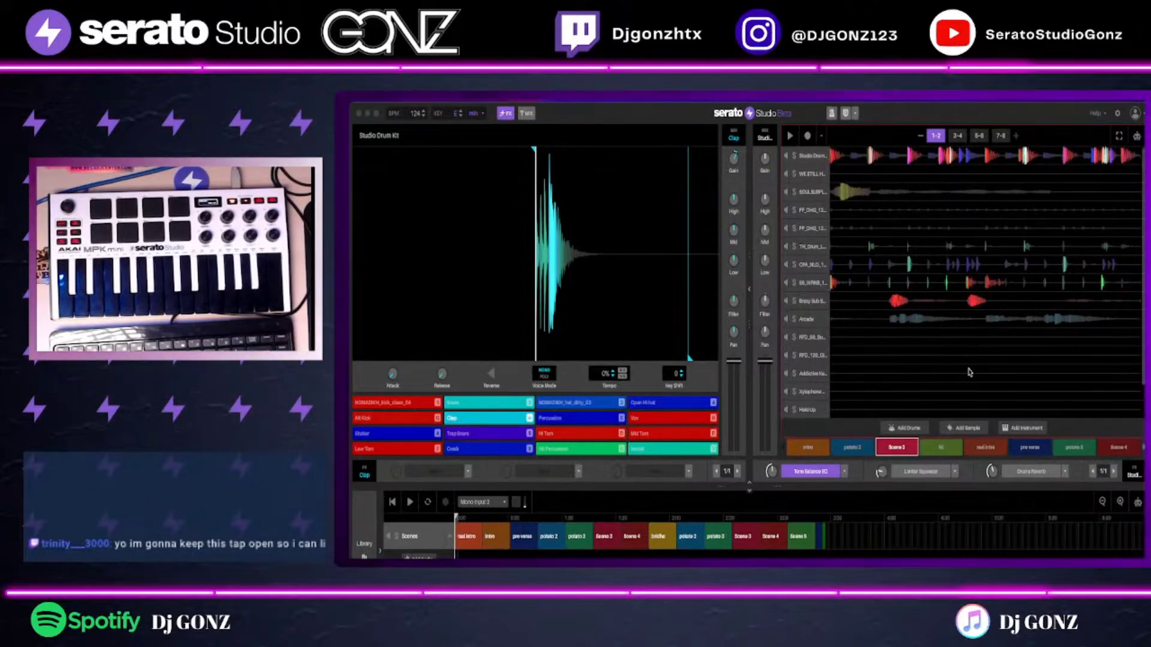
left_click(969, 387)
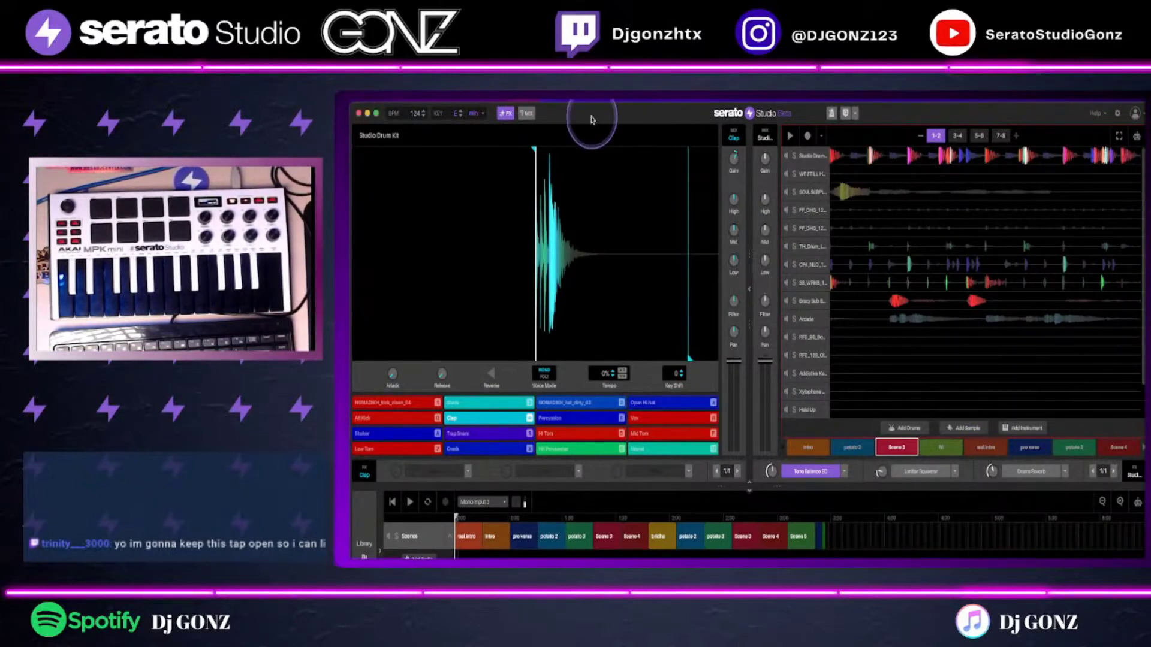
Step: Open the recent project DIBI 4
left_click(395, 90)
mouse_move(413, 140)
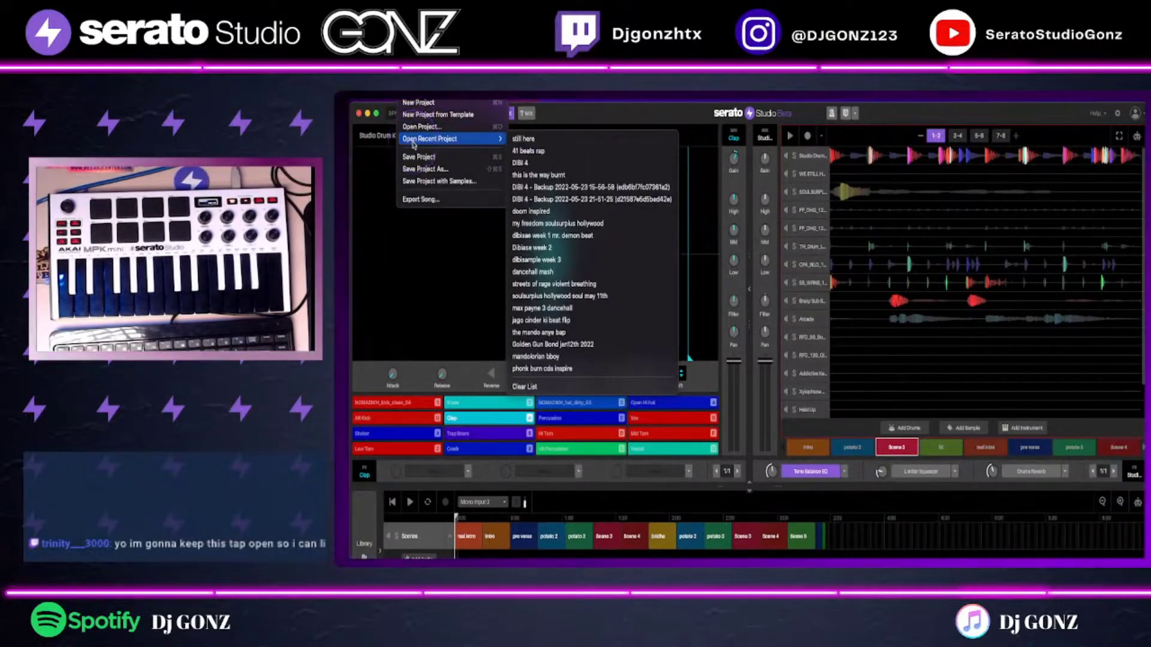
left_click(527, 162)
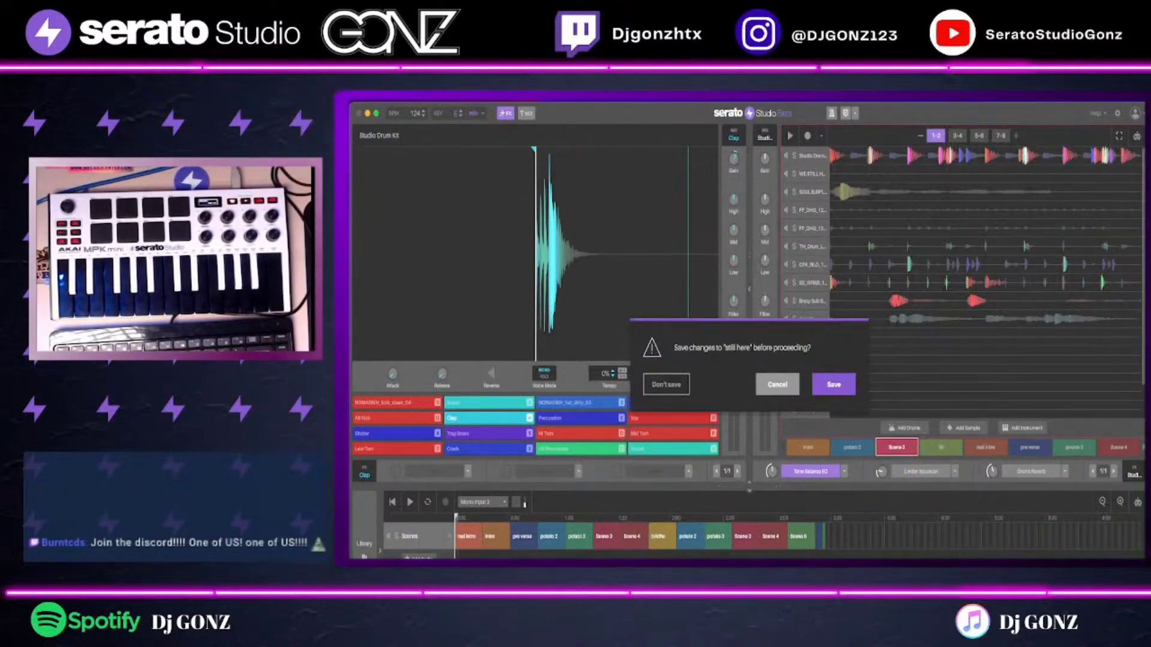
Step: Switch to Discord, view the youtube-channel posts and the Server Boost page, and close the window
key("super+Tab")
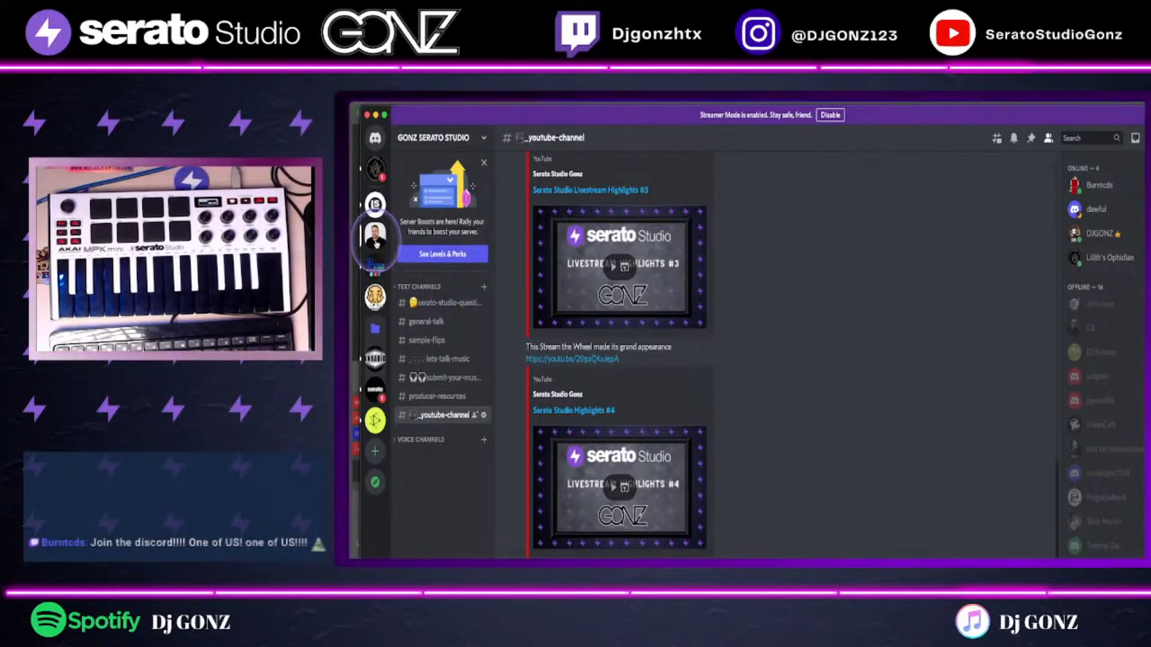
scroll(629, 299, "up", 5)
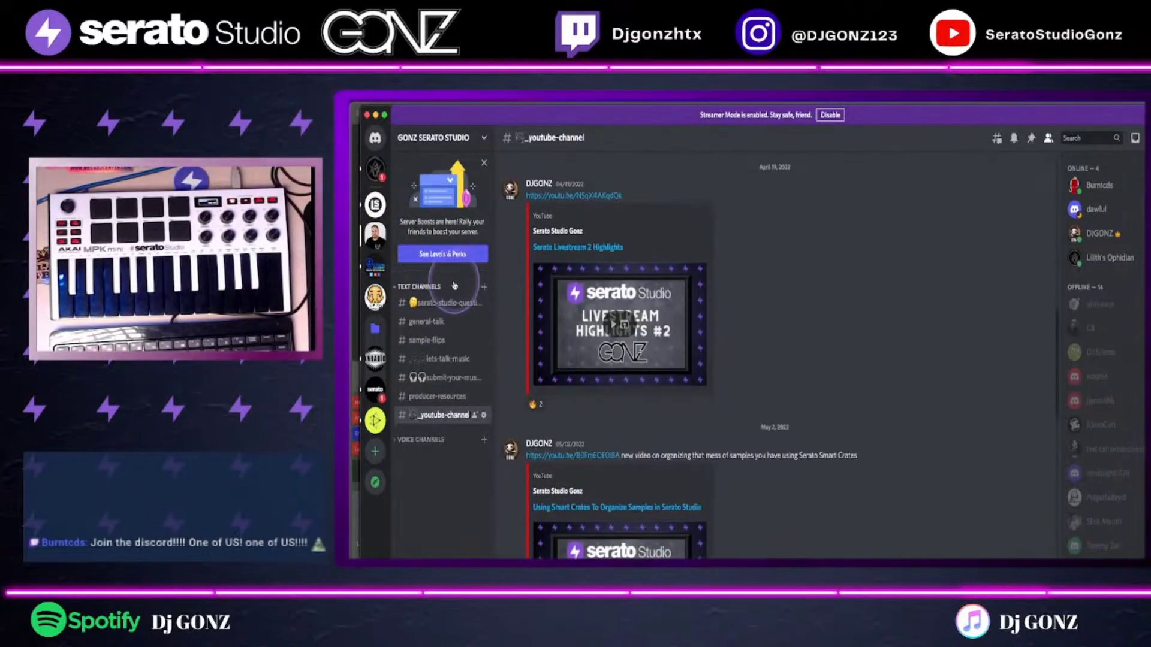
left_click(454, 278)
left_click(455, 254)
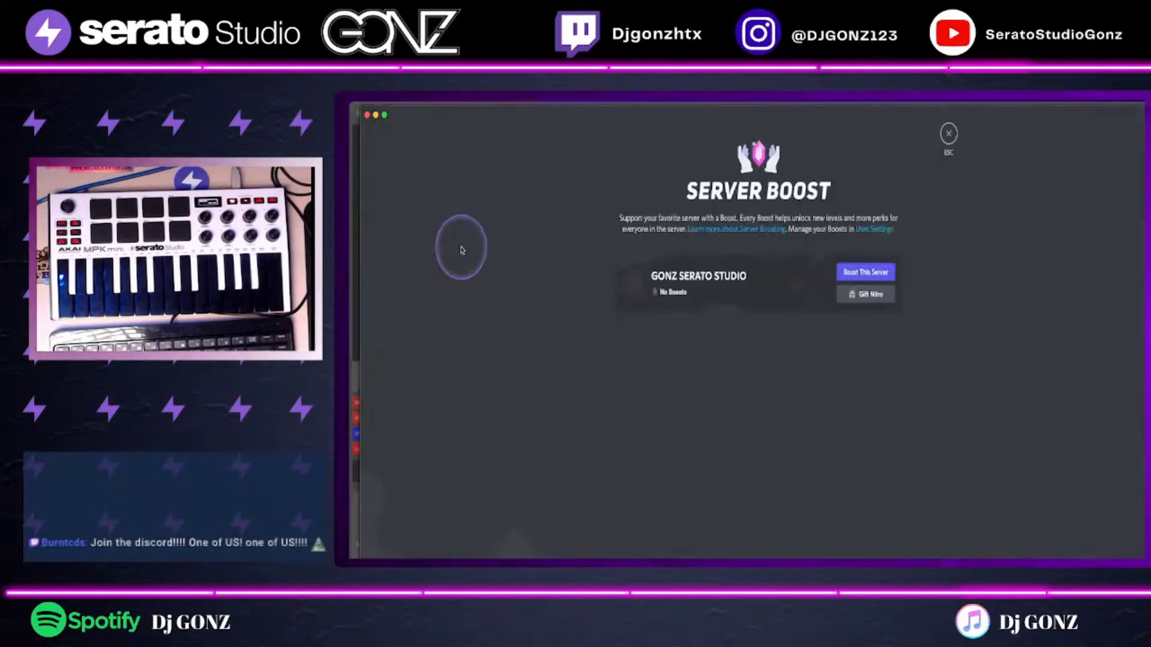
left_click(366, 115)
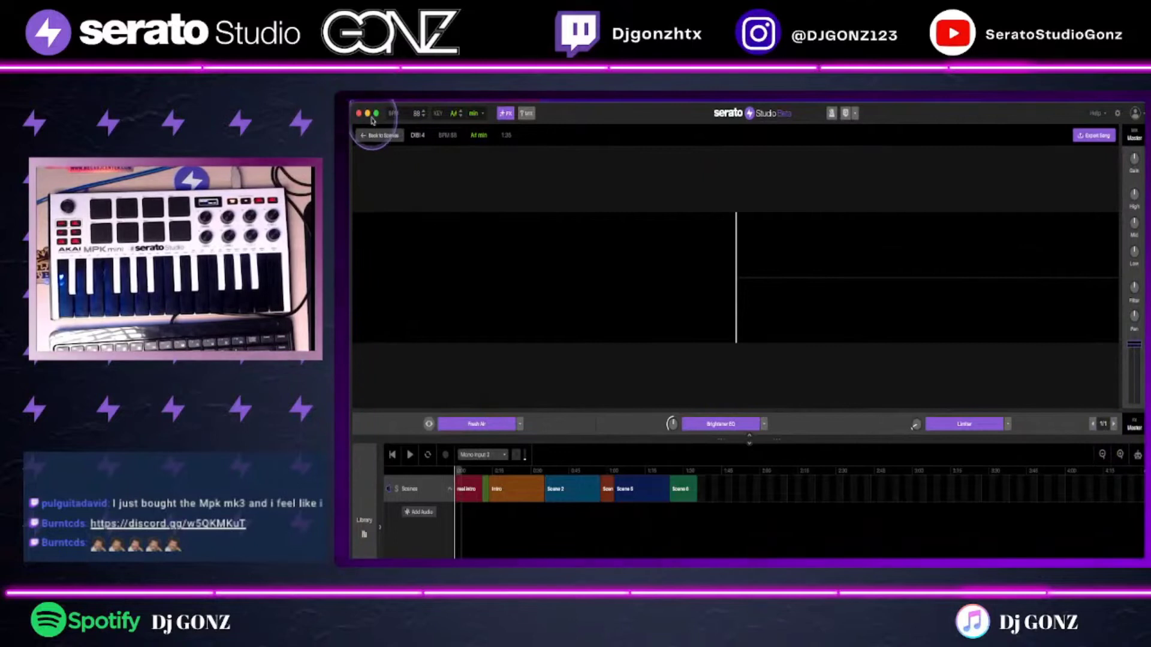
Step: Return to the scene view of DIBI 4 and collapse the RKF_80_perc_loop_never_fade_taped deck
left_click(374, 135)
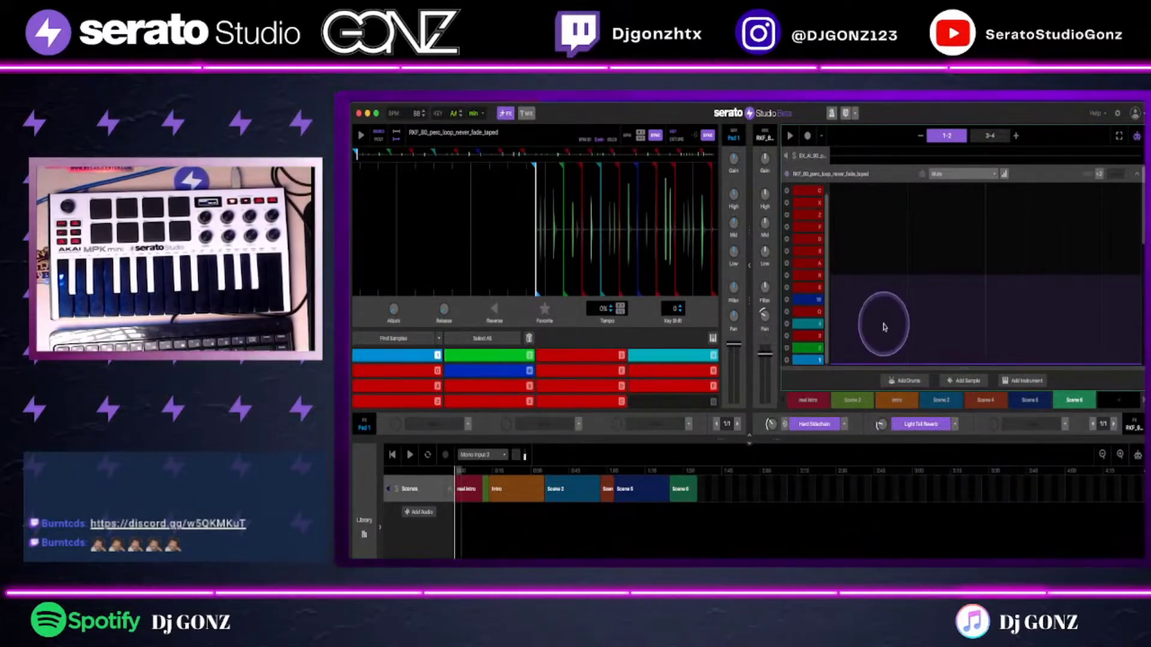
left_click(1137, 174)
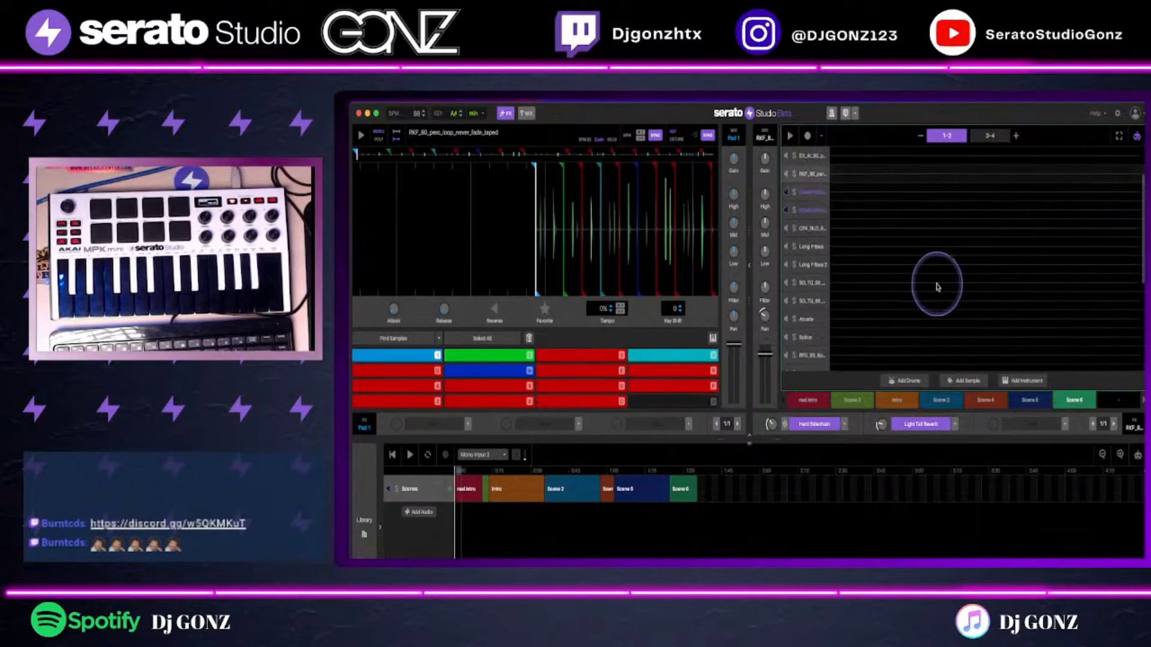
scroll(935, 287, "up", 3)
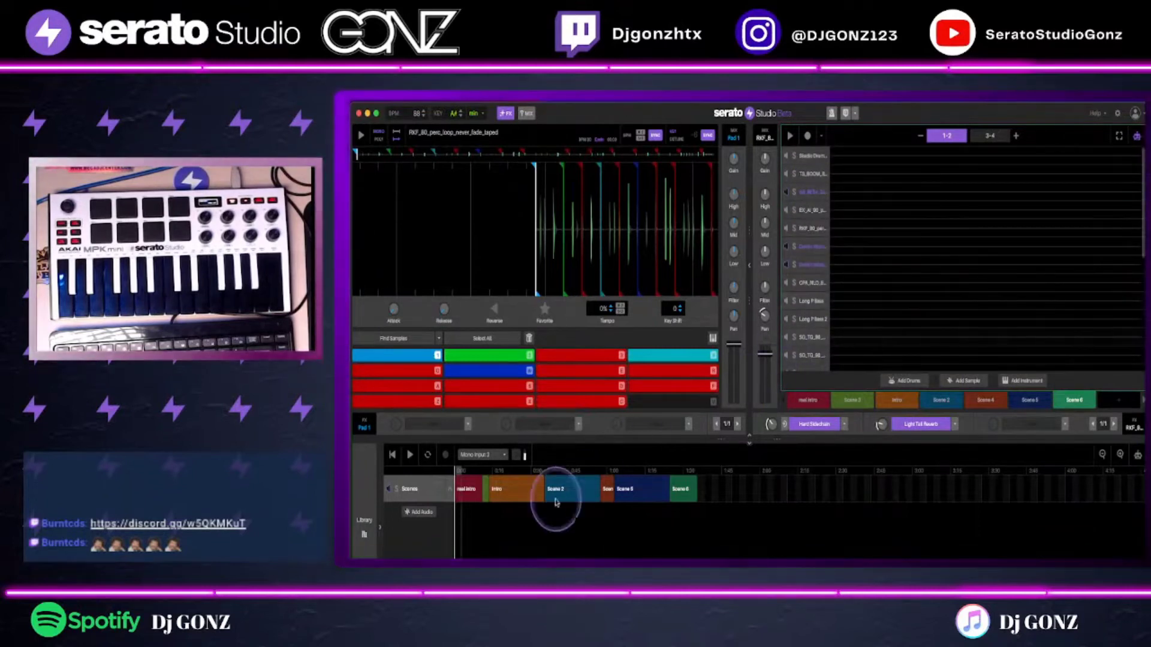
Step: Select the real intro scene in the song timeline and play the arrangement from its start
left_click(473, 496)
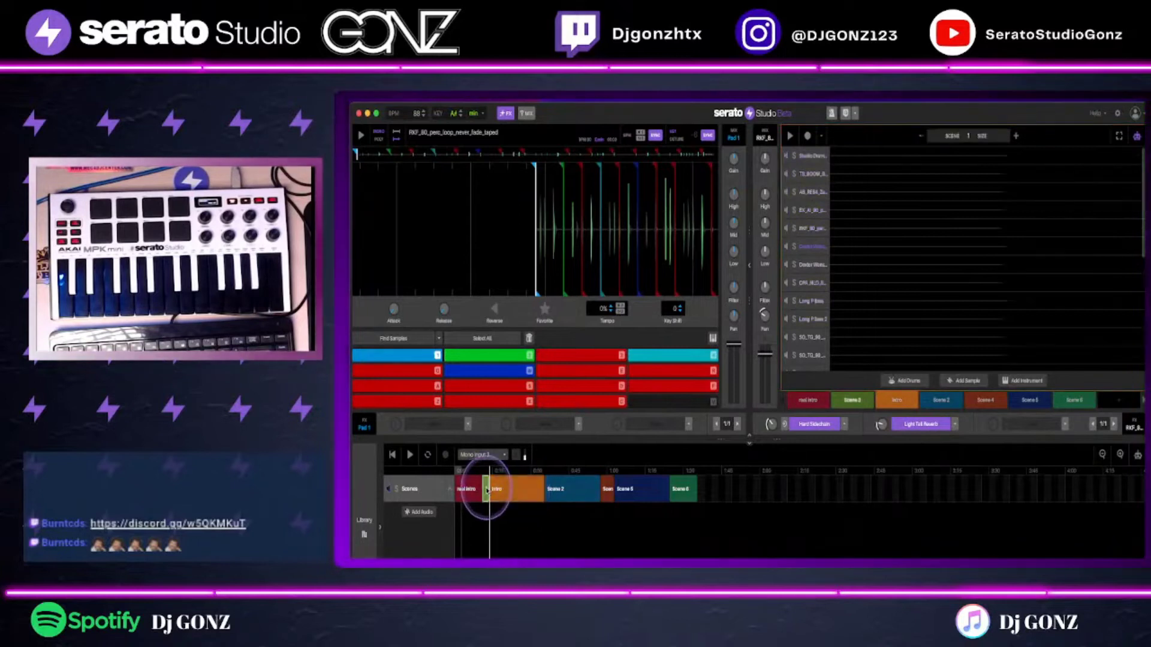
left_click(467, 490)
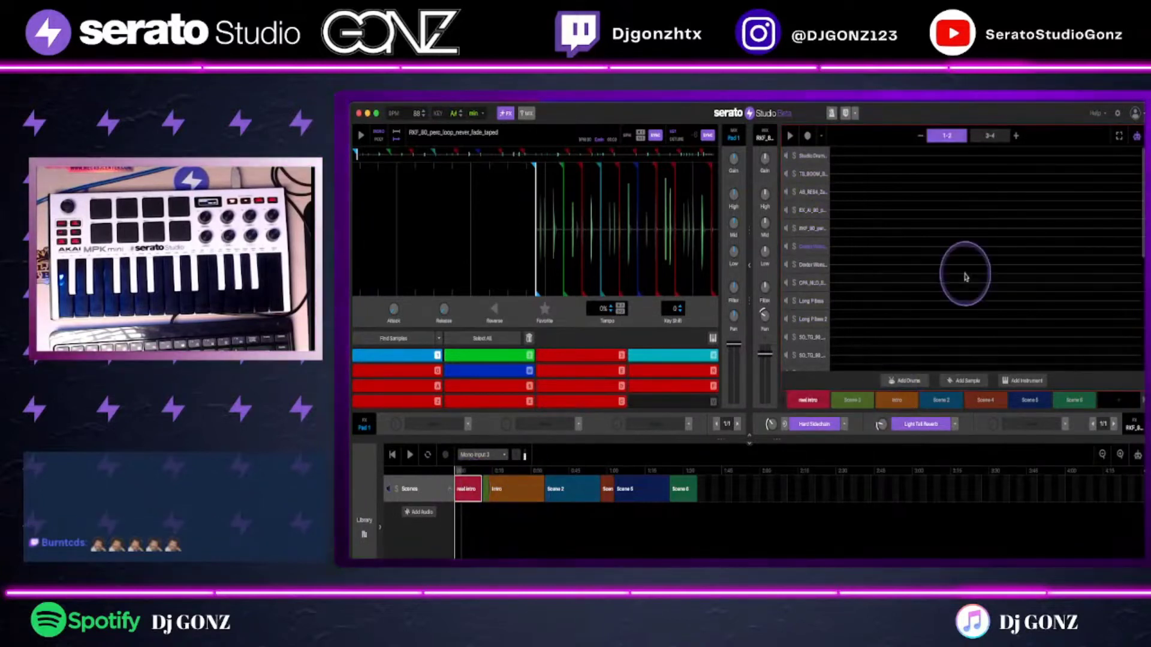
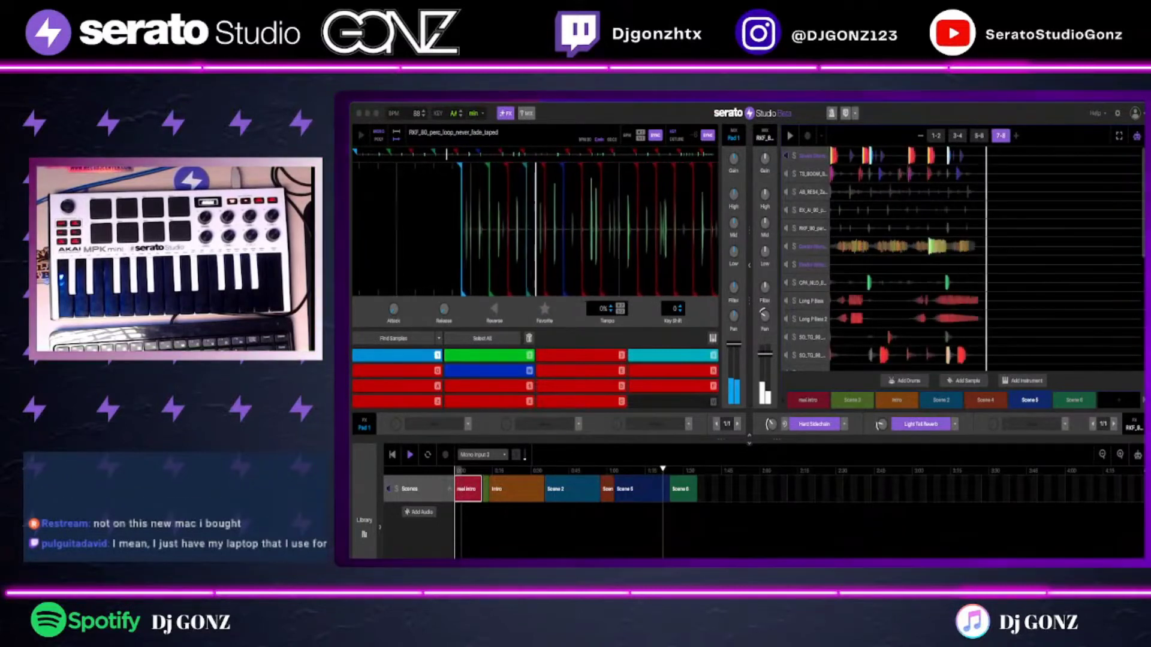
left_click(897, 400)
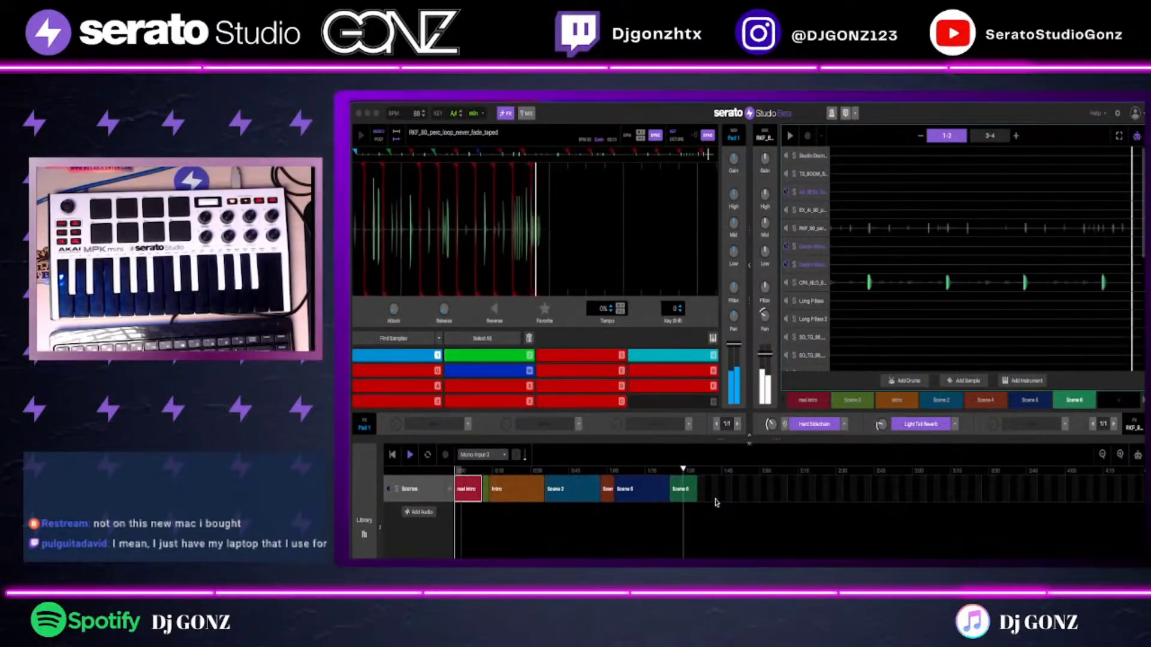
left_click(763, 556)
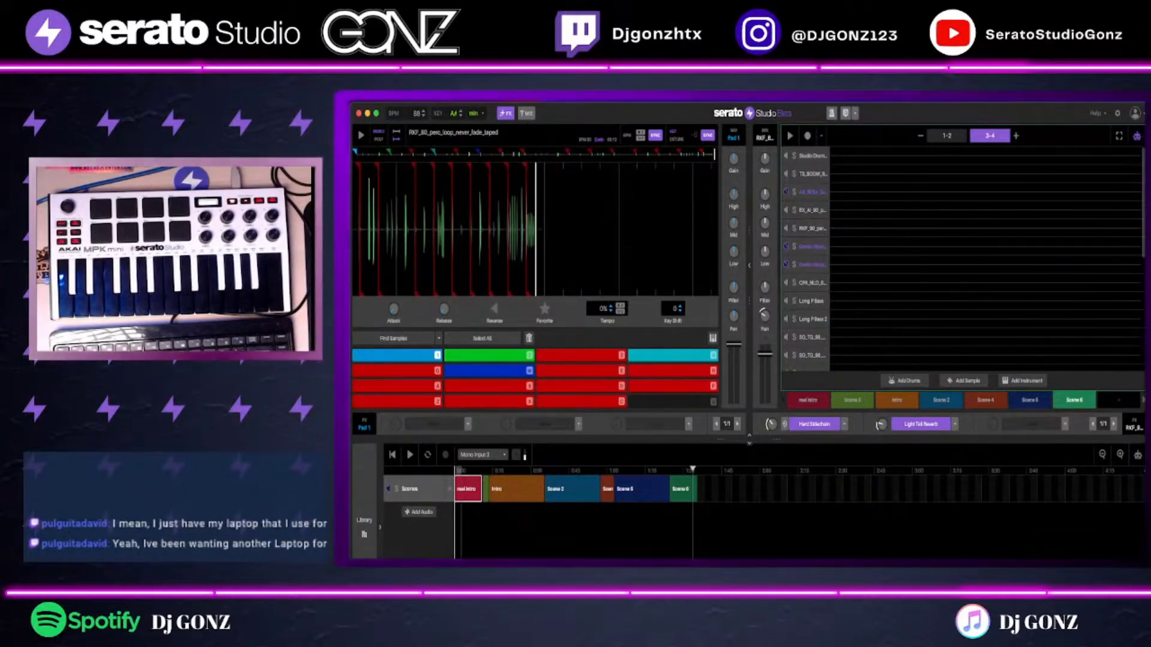
left_click(1023, 492)
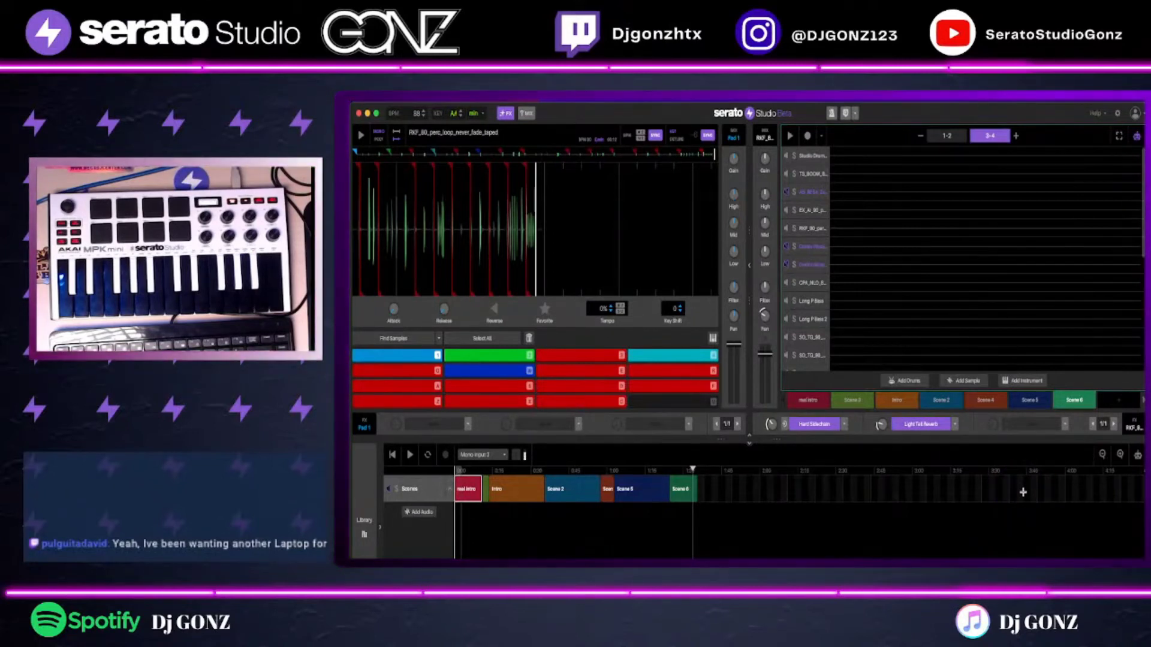
left_click(1023, 492)
left_click(954, 382)
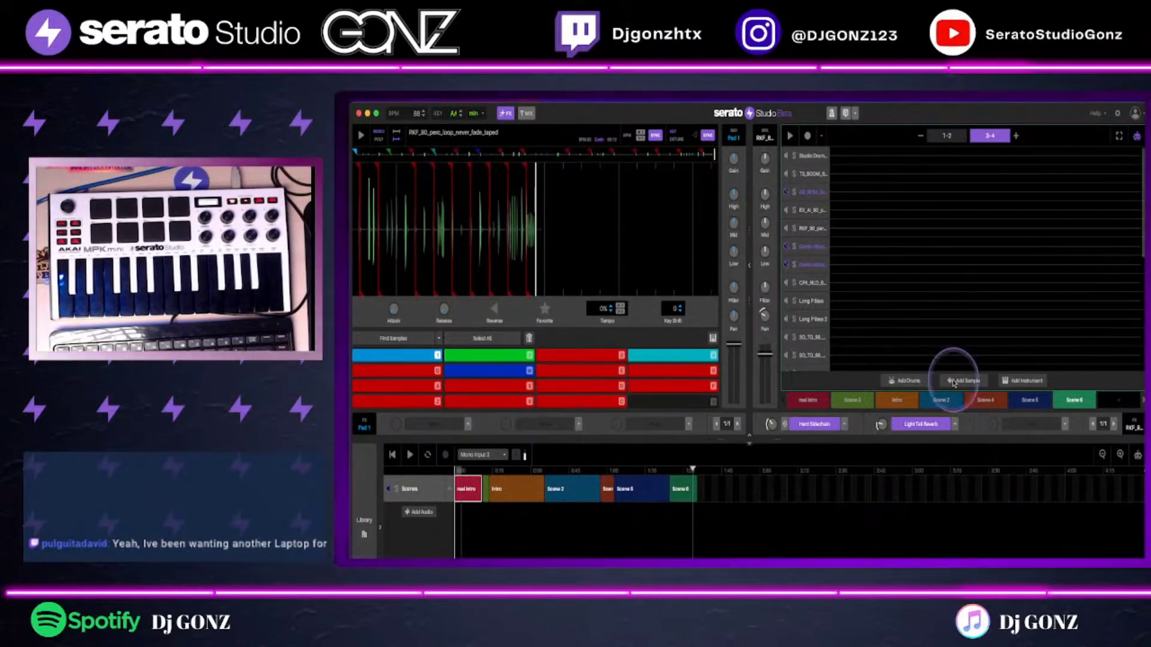
left_click(1010, 322)
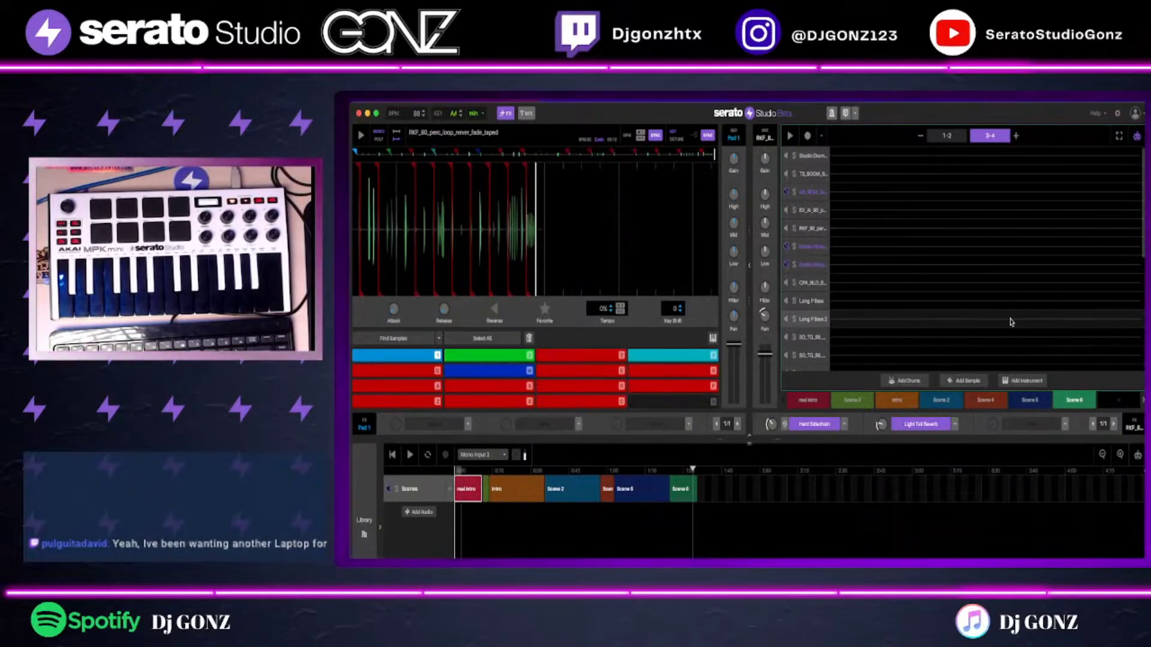
scroll(1010, 321, "down", 5)
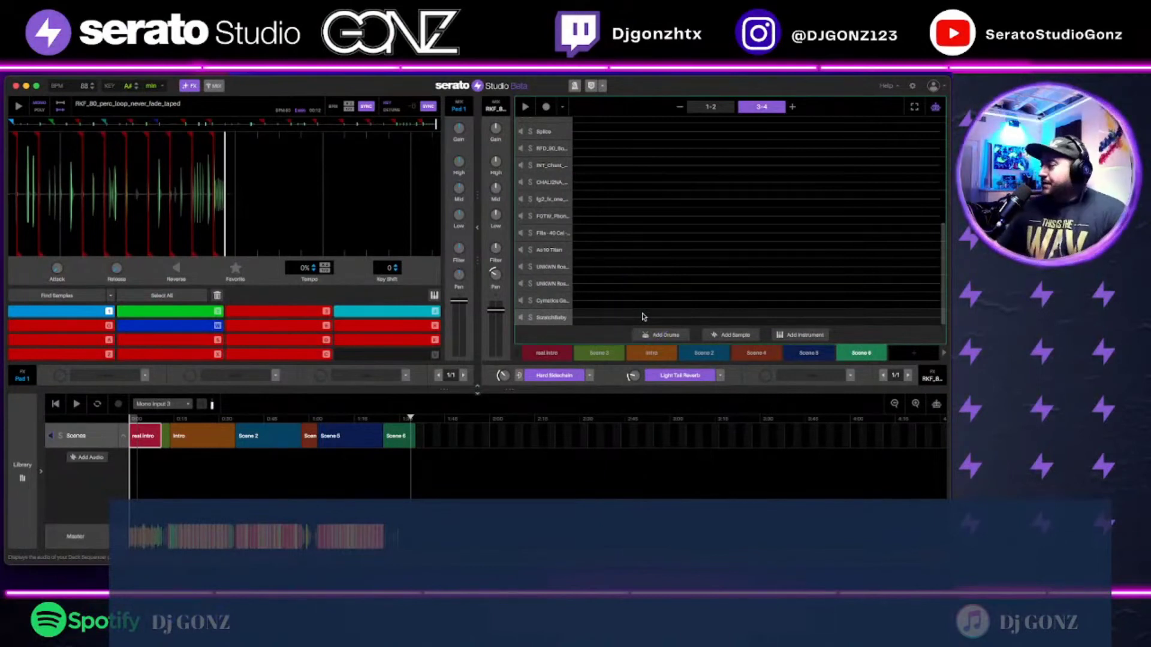
left_click(643, 316)
left_click(651, 312)
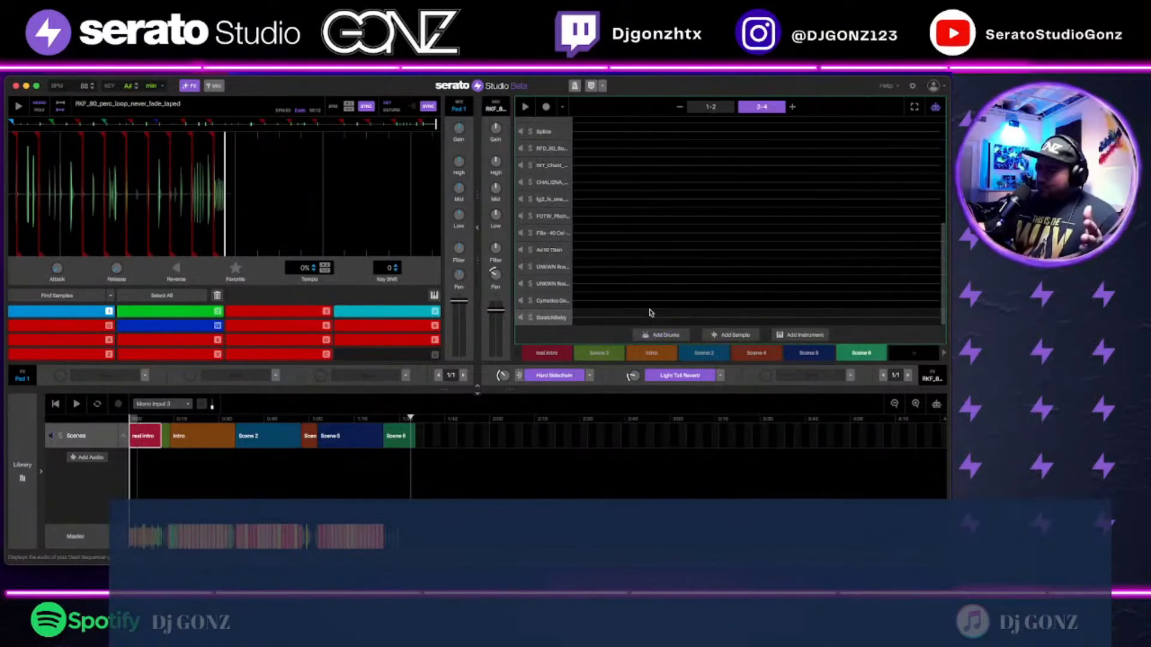
left_click(647, 322)
left_click(673, 336)
left_click(758, 293)
left_click(722, 292)
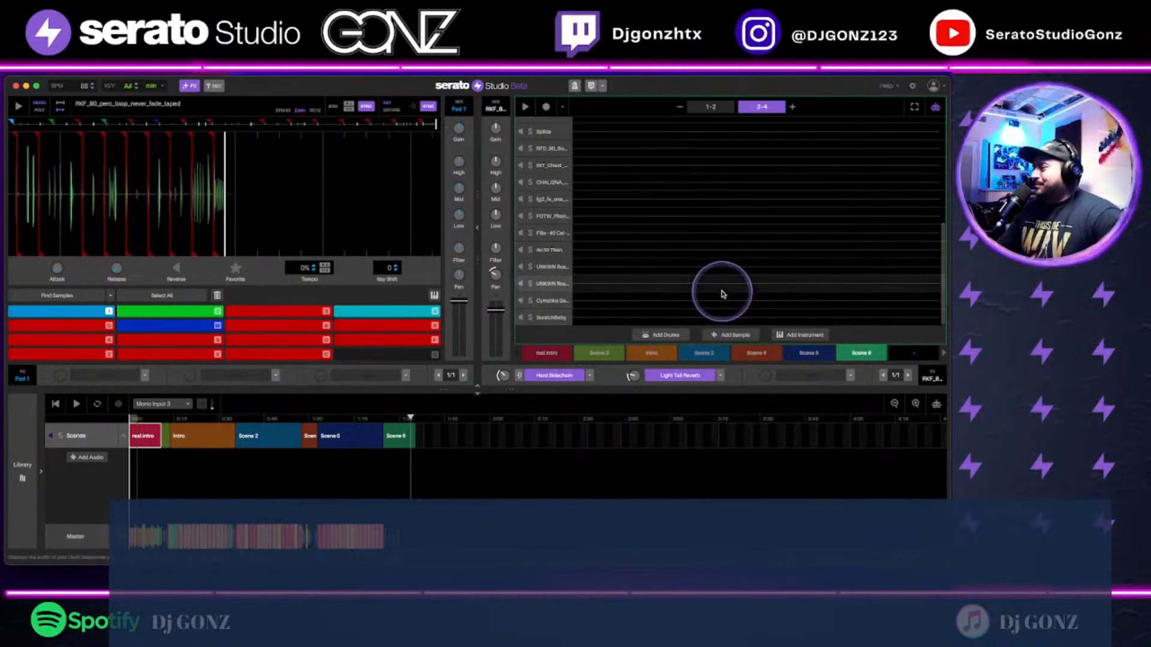
left_click(742, 468)
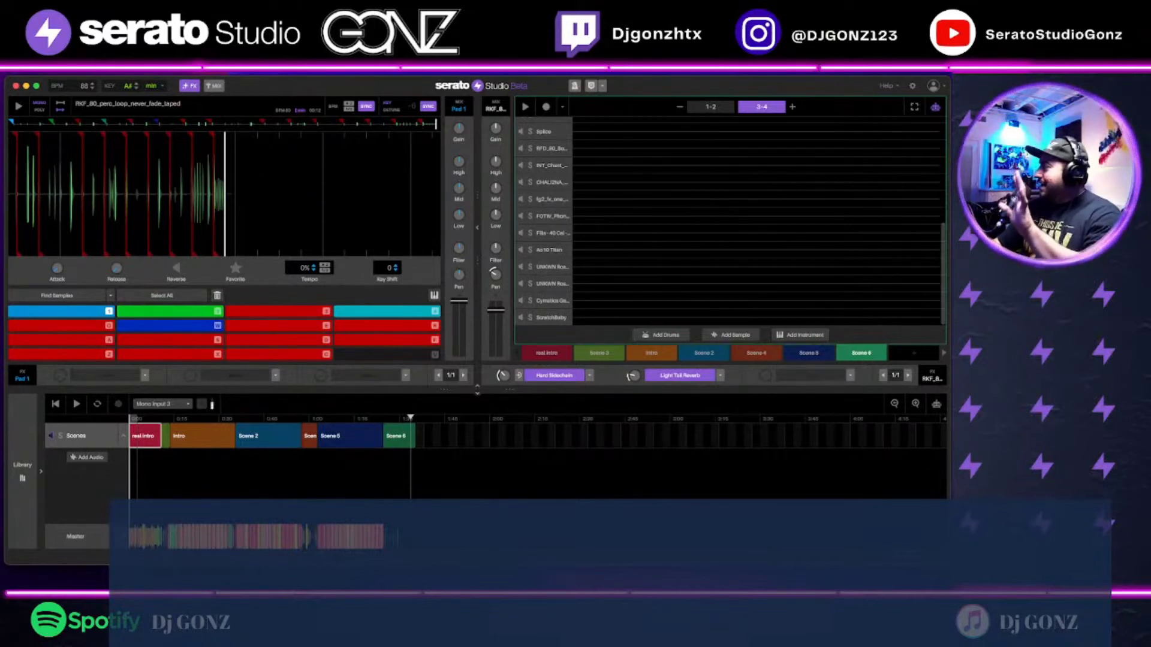
mouse_move(822, 90)
left_mouse_down()
mouse_move(887, 308)
mouse_move(1031, 377)
mouse_move(930, 341)
mouse_move(822, 99)
mouse_move(827, 77)
mouse_move(812, 100)
mouse_move(838, 88)
left_mouse_up()
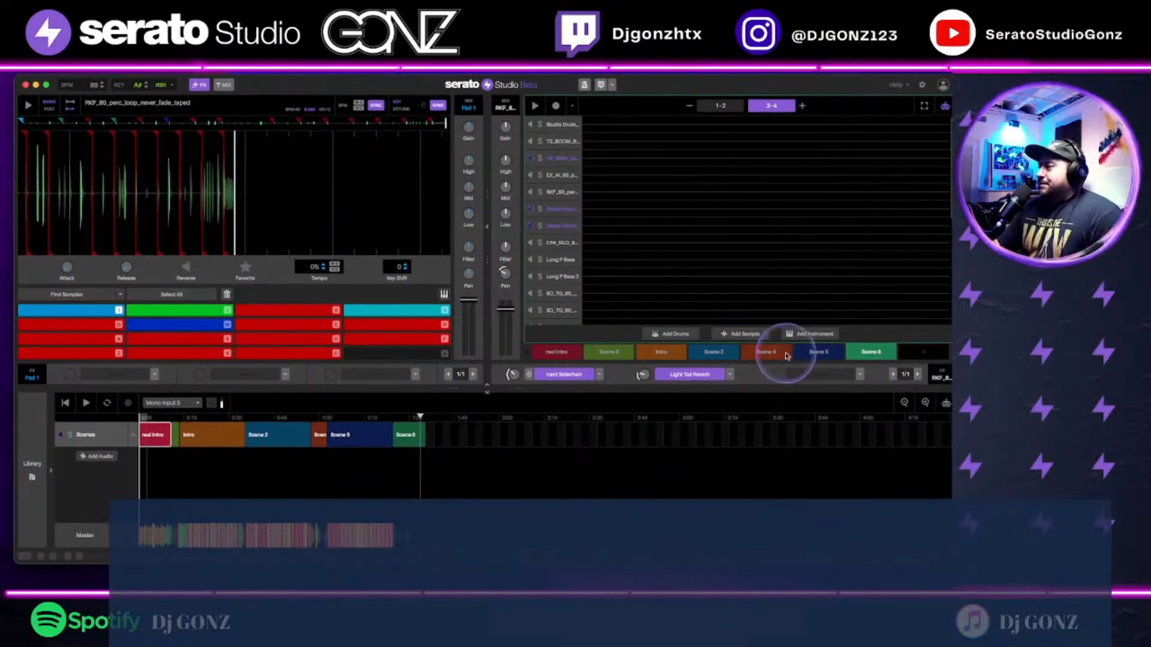
mouse_move(829, 84)
left_mouse_down()
mouse_move(803, 84)
mouse_move(818, 87)
left_mouse_up()
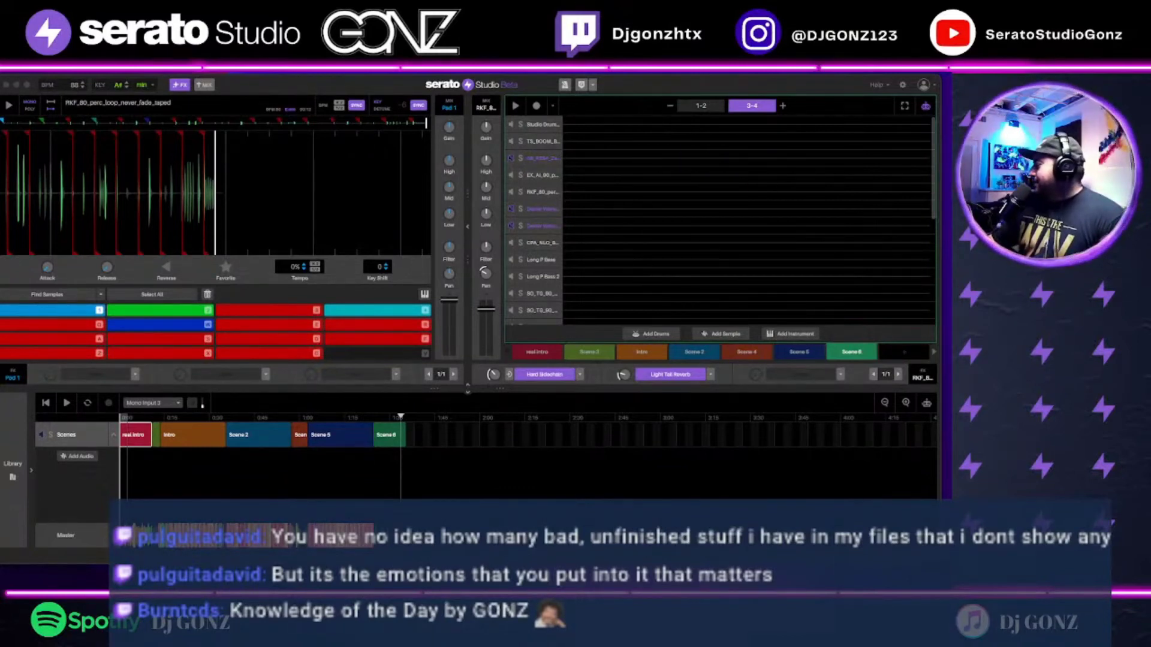
left_click(1139, 384)
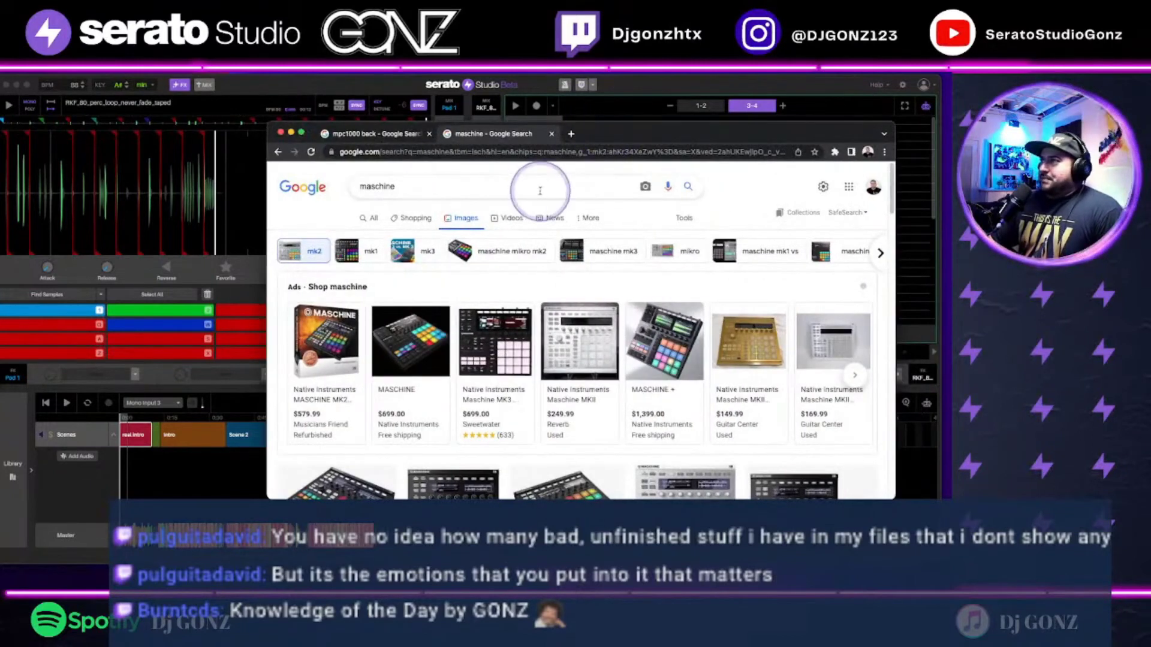
key("super+m")
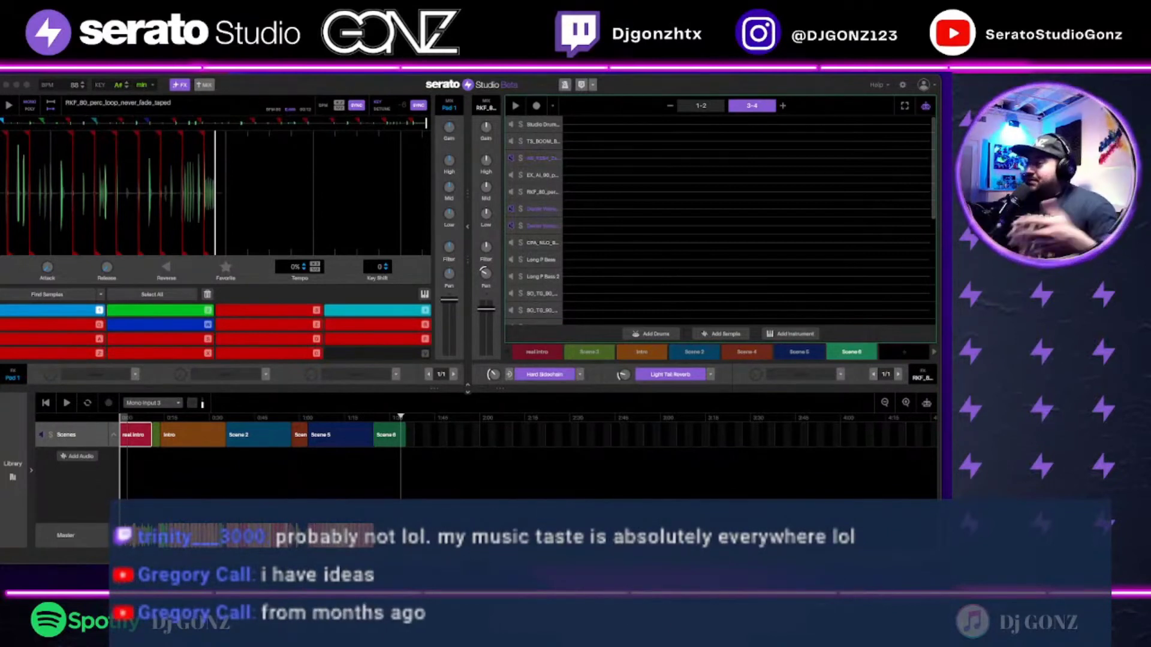
Step: Solo the Long P Bass deck in the Intro scene, play it, and look through its Crusher effect options, keeping Light Sizzle Crusher
left_click(758, 258)
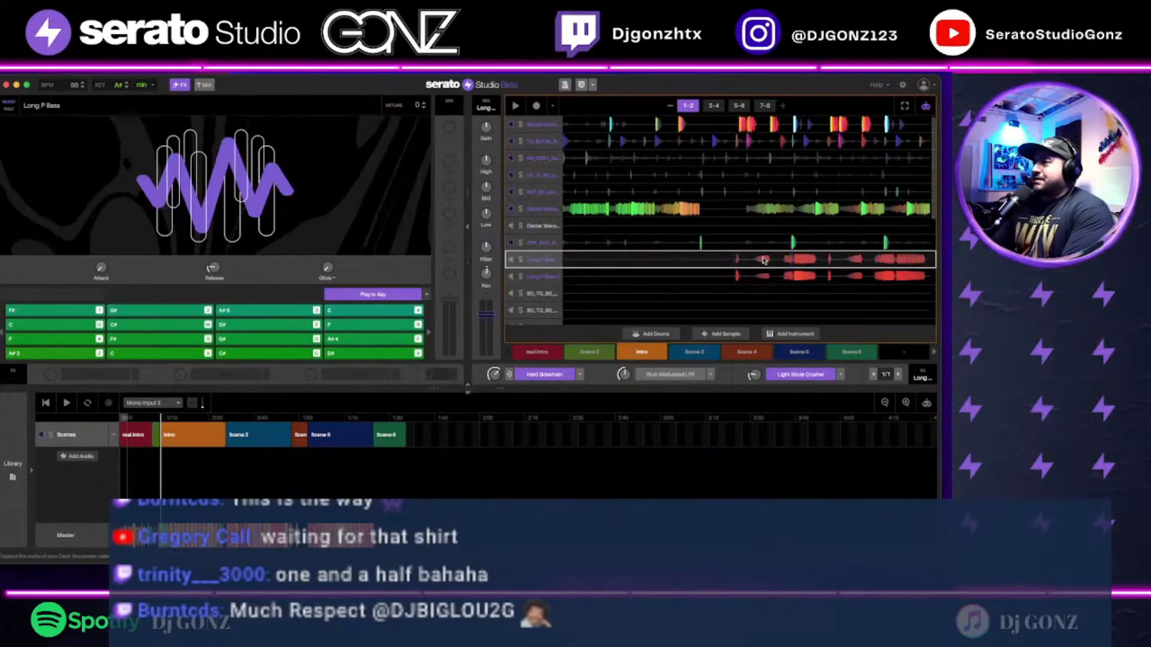
left_click(598, 259)
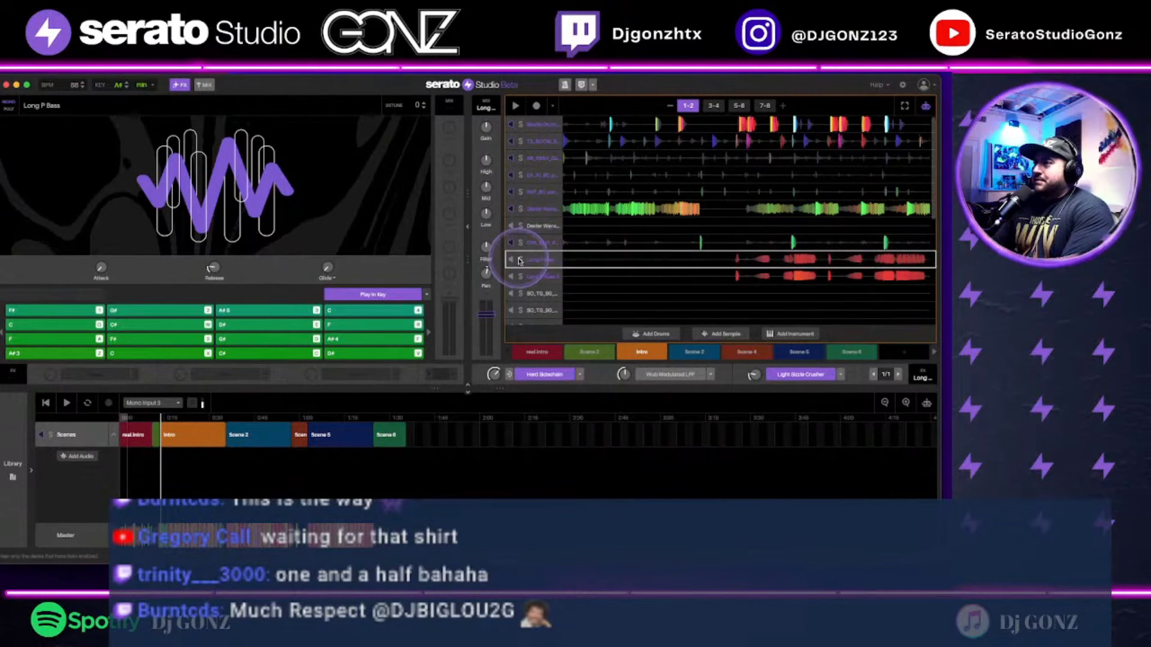
key("space")
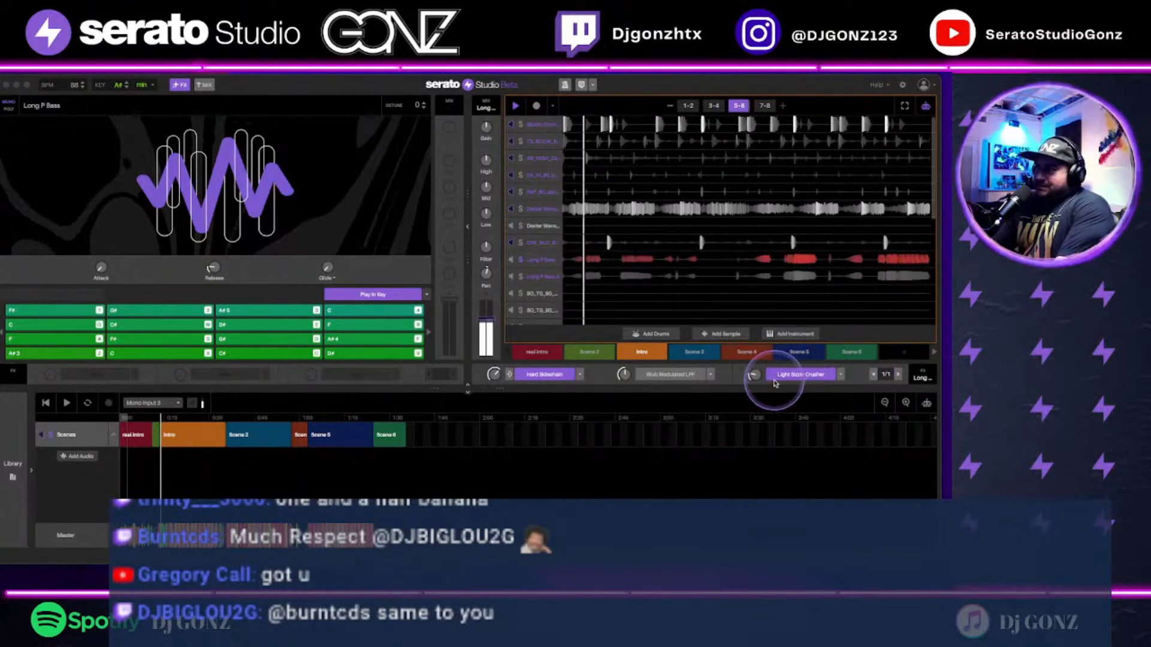
left_click(841, 377)
mouse_move(815, 474)
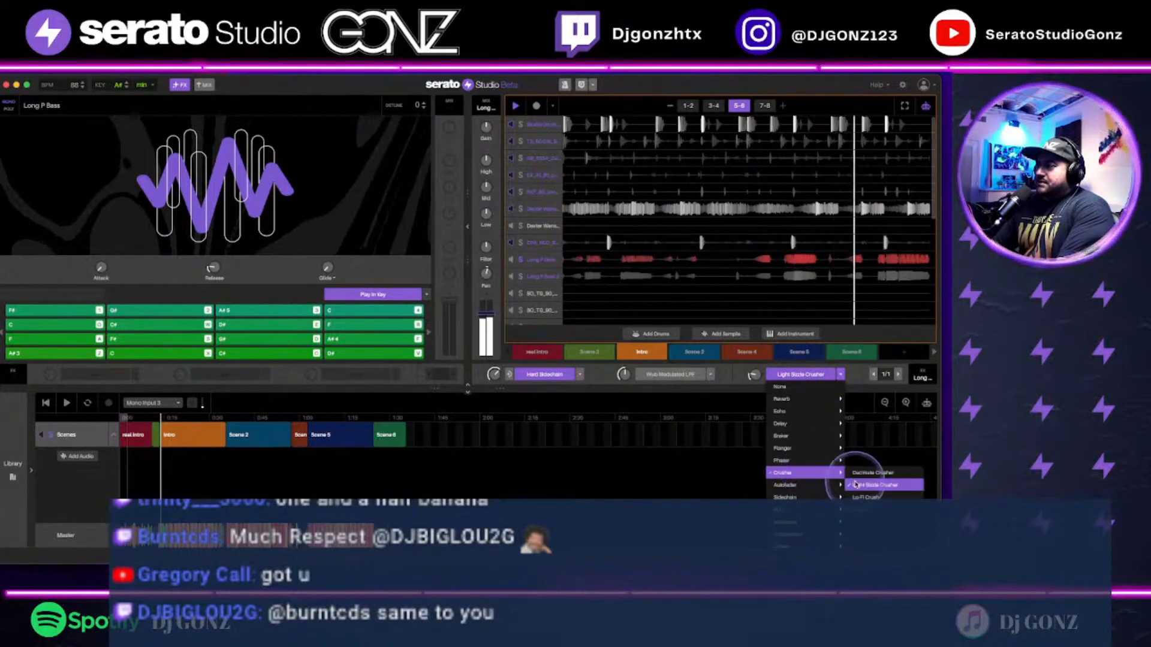
left_click(854, 477)
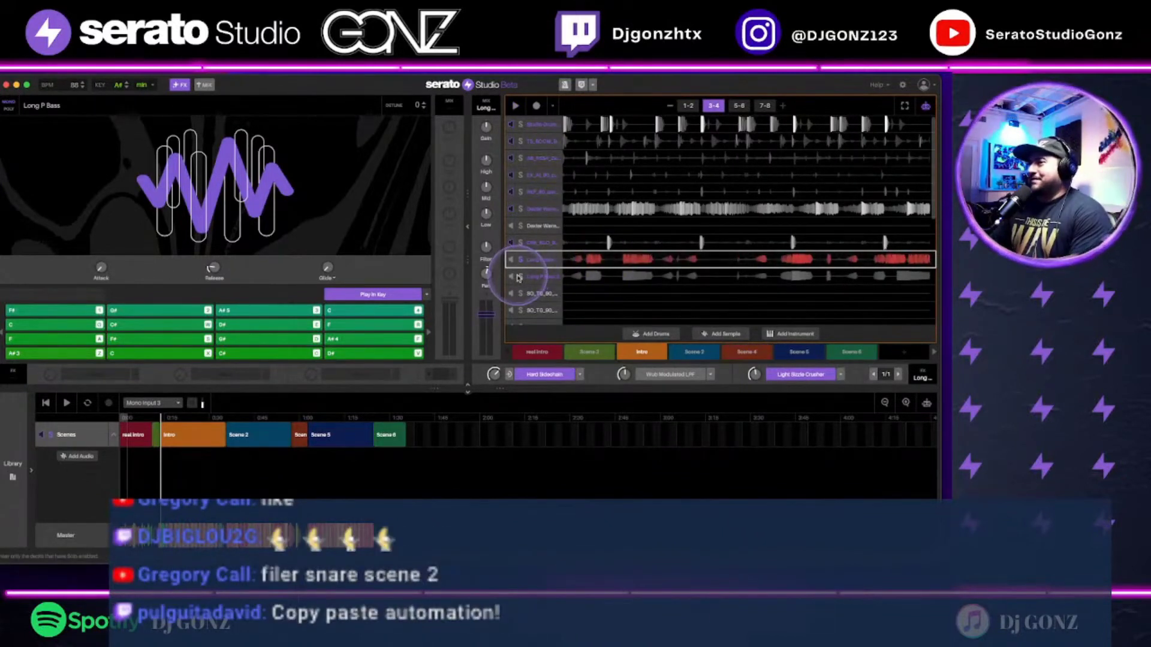
Step: Audition the Long P Bass 2 deck alone and together with Long P Bass using solo, and clear the solos
left_click(603, 277)
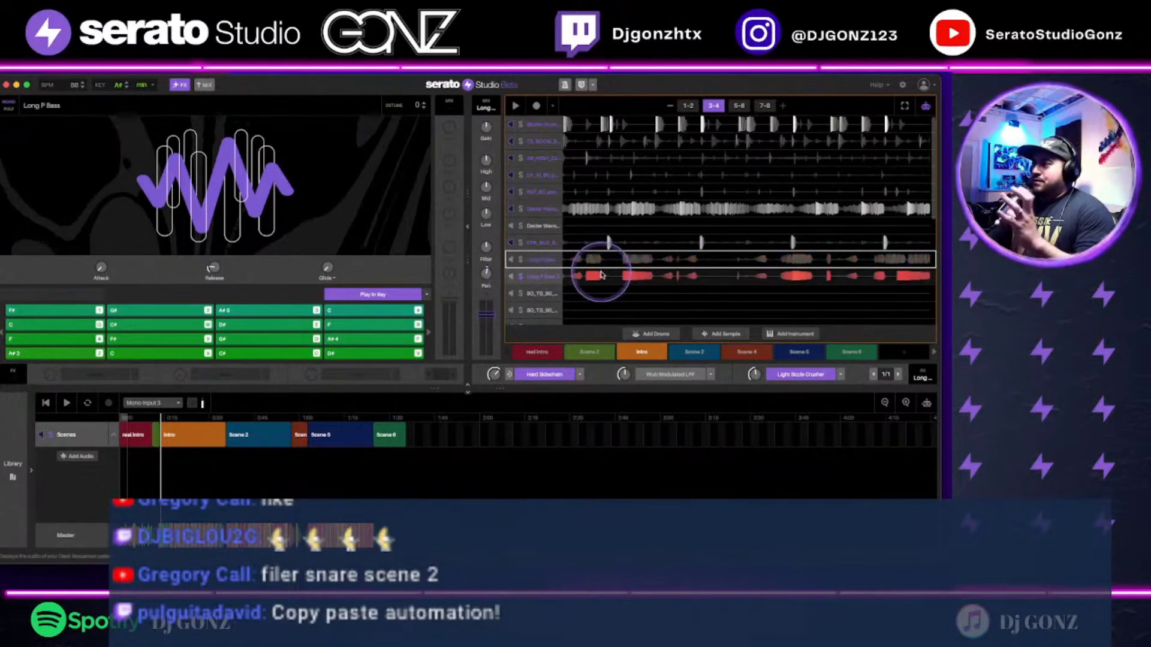
key("space")
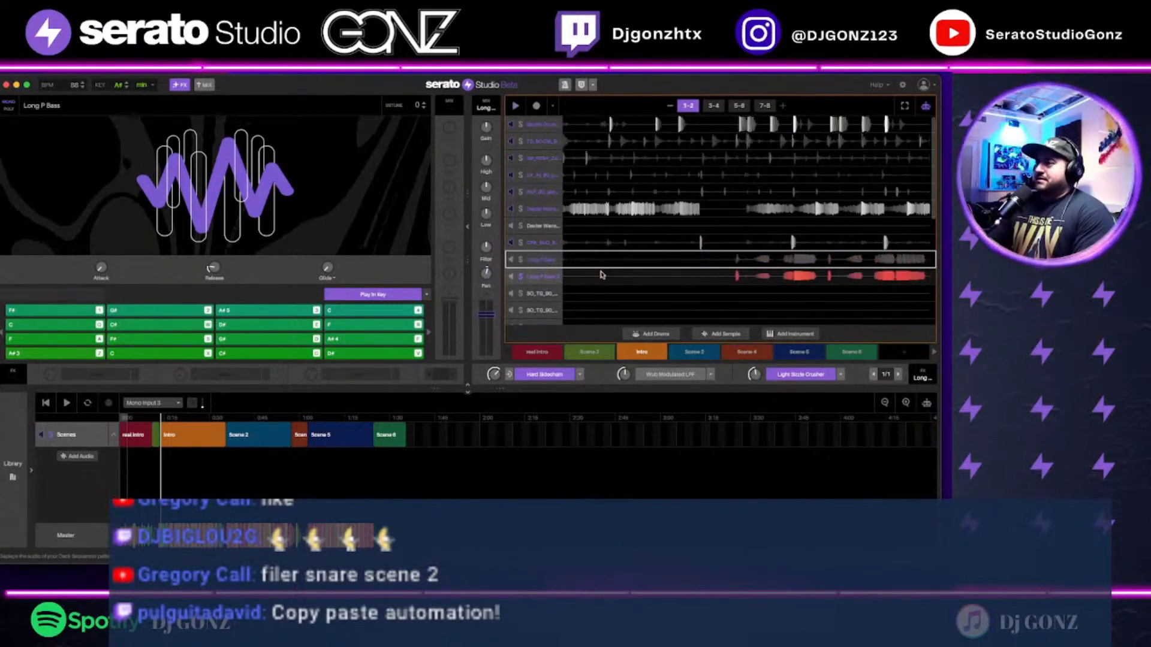
left_click(767, 277)
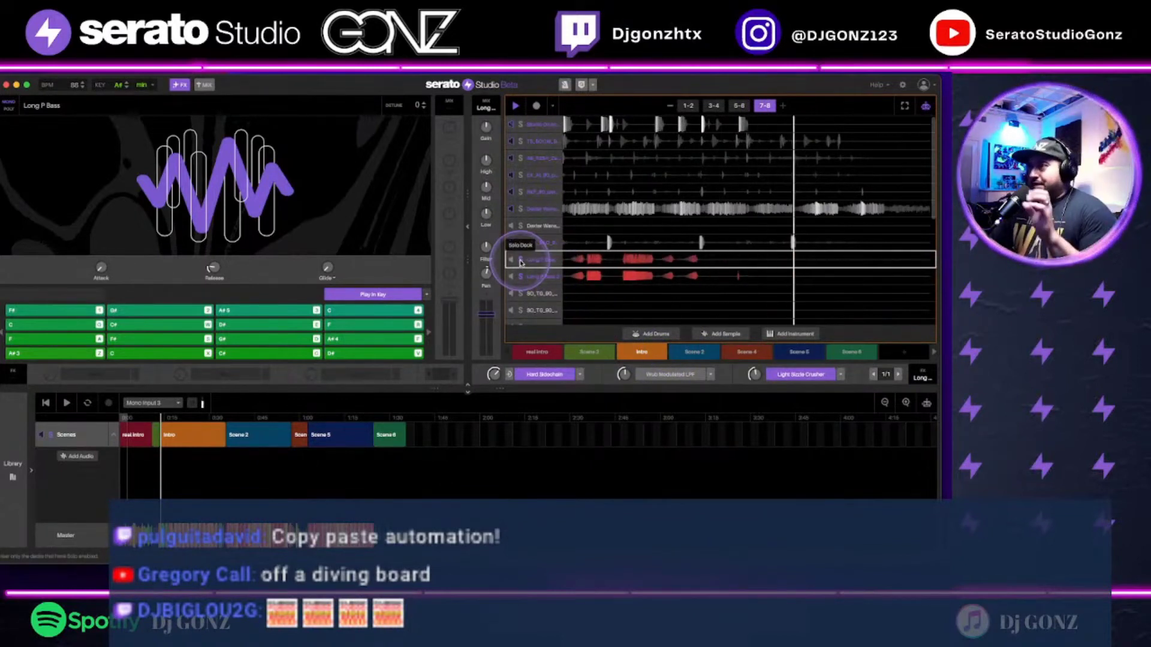
left_click(520, 262)
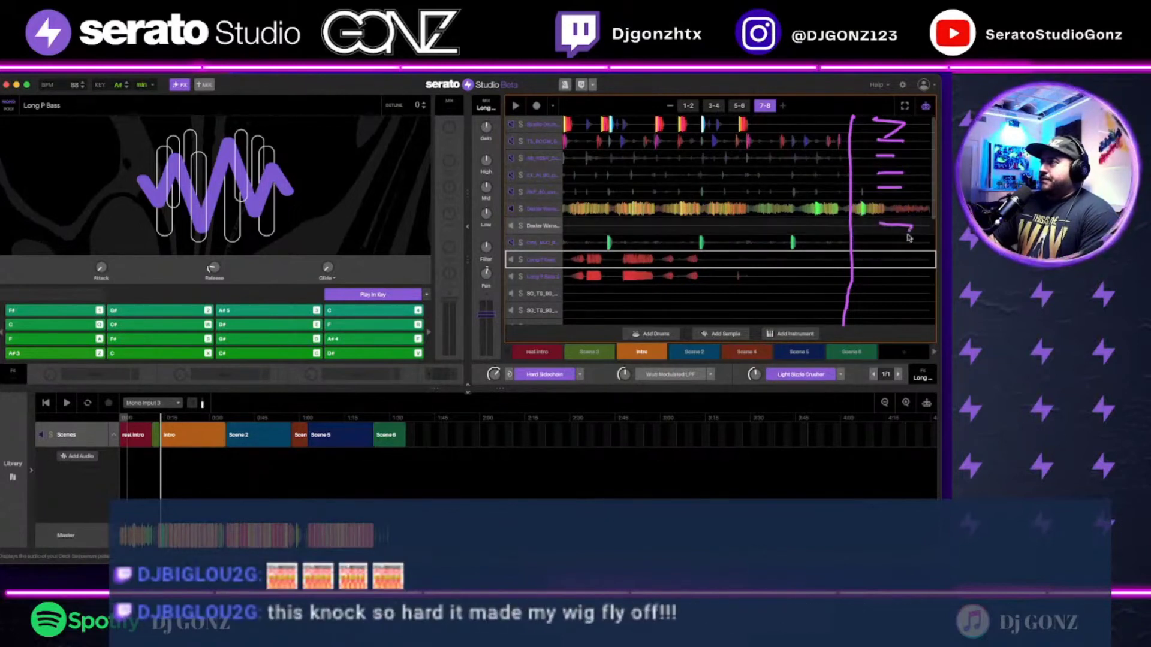
Step: Collapse the expanded Dexter Wansel-Piano Jam 3-Master 2 deck and play the Intro scene from bars 5-6
left_click(882, 227)
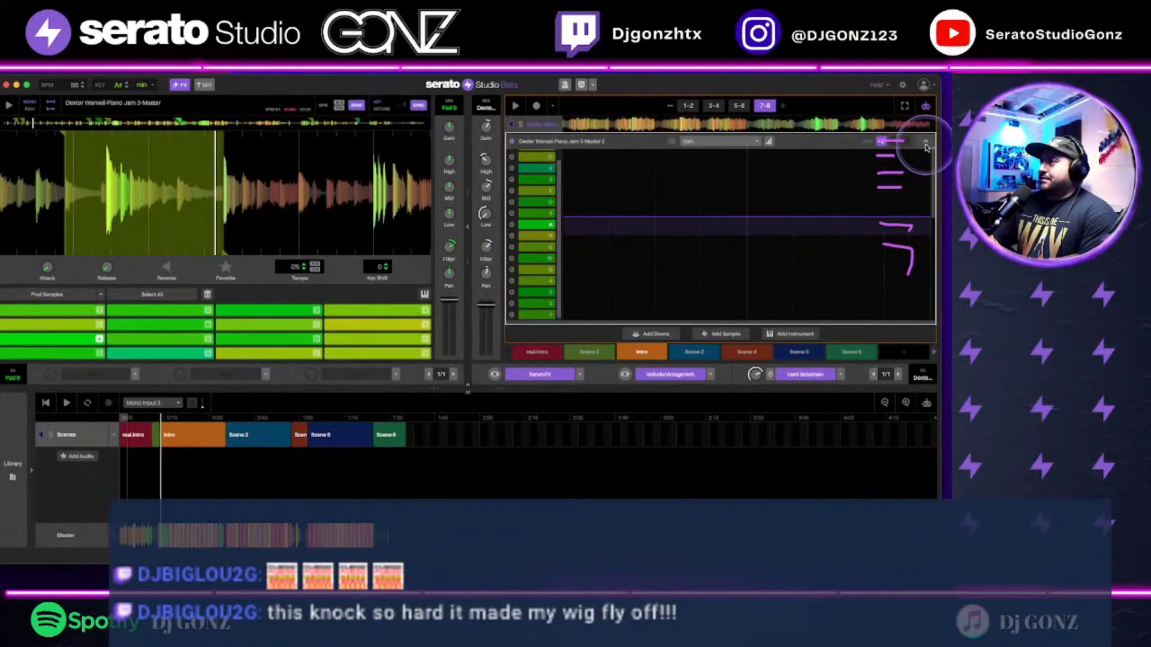
left_click(915, 169)
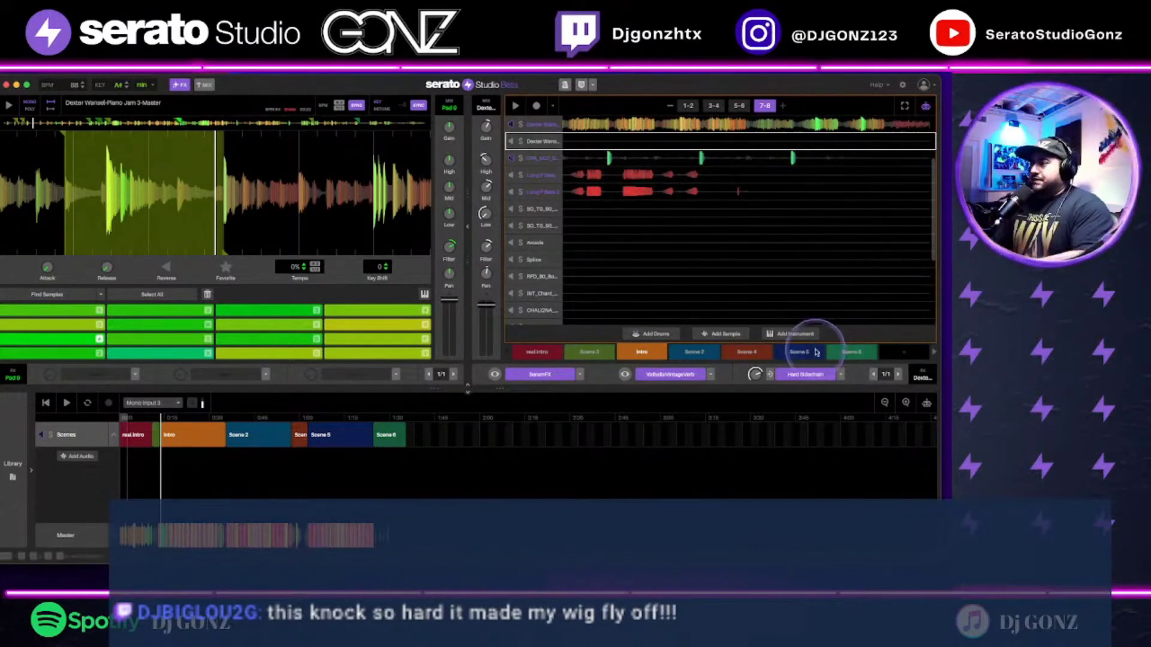
left_click(739, 107)
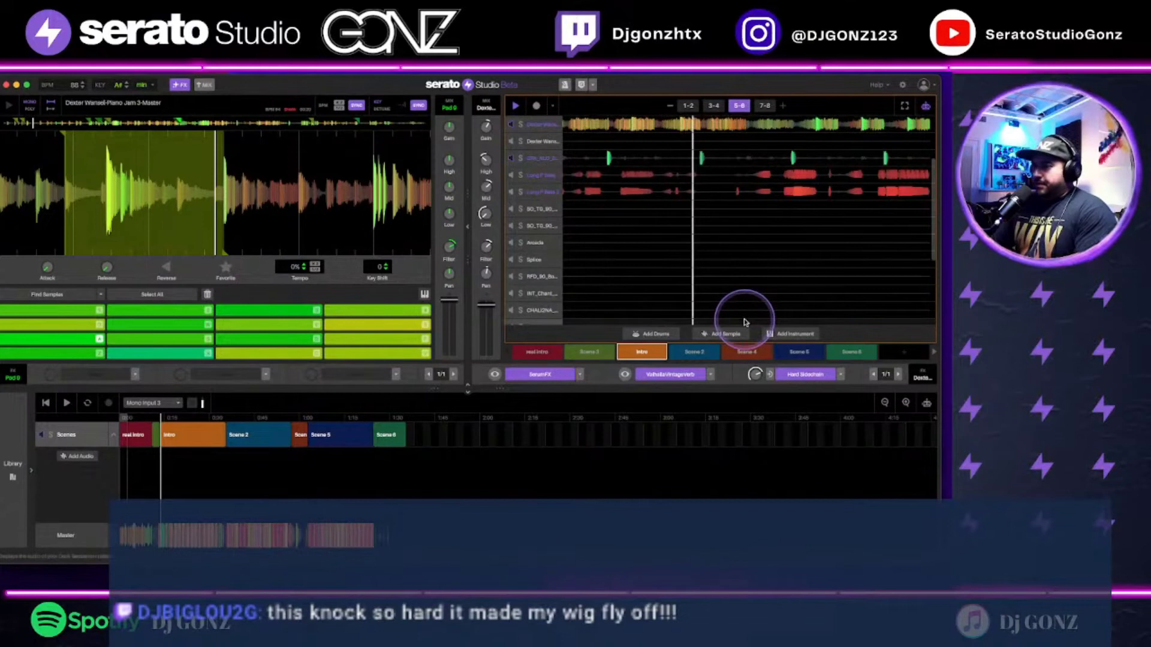
Step: Switch playback to the blue Scene 3 and review its decks as it plays
left_click(689, 353)
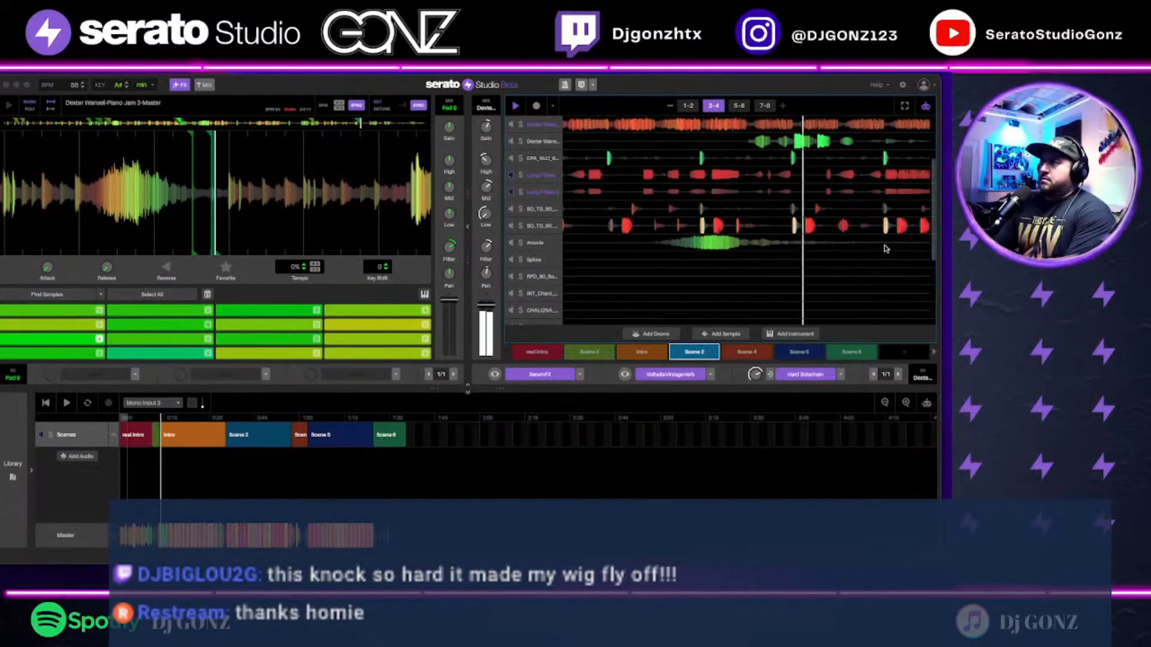
scroll(778, 244, "up", 3)
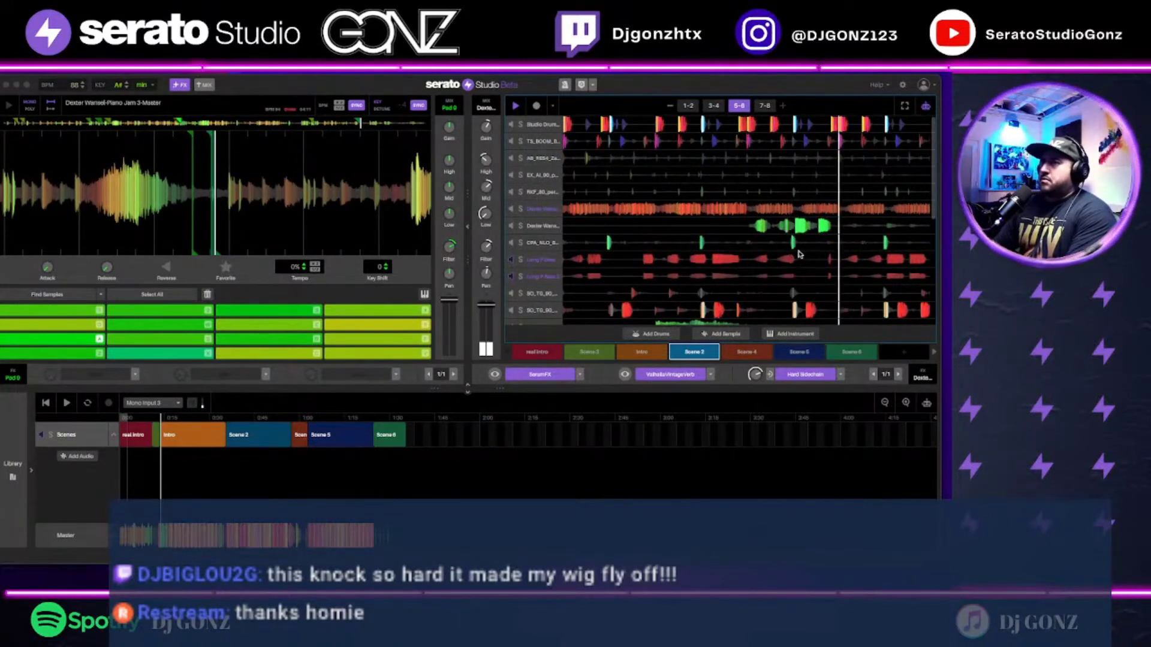
left_click(540, 234)
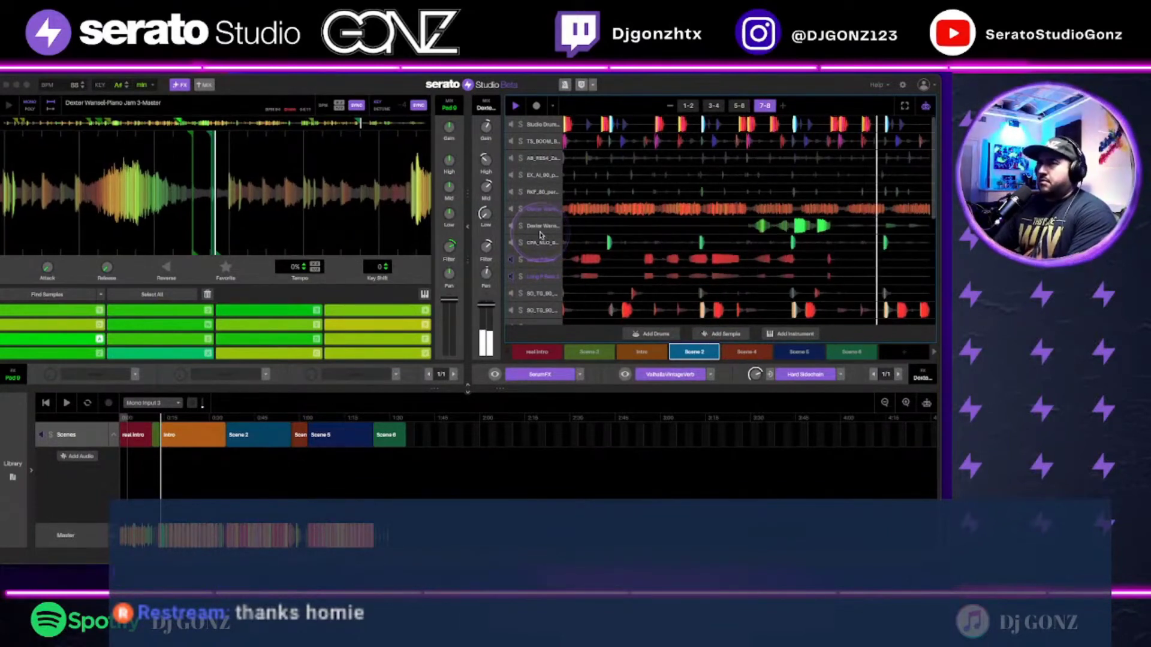
left_click(540, 234)
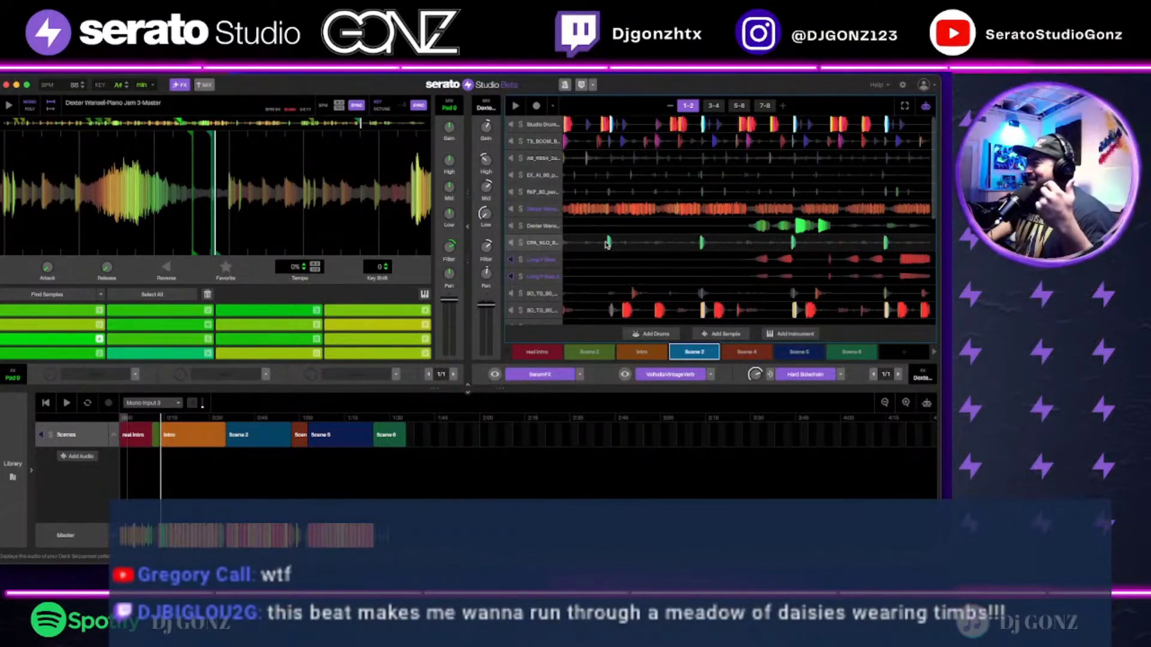
left_click(618, 269)
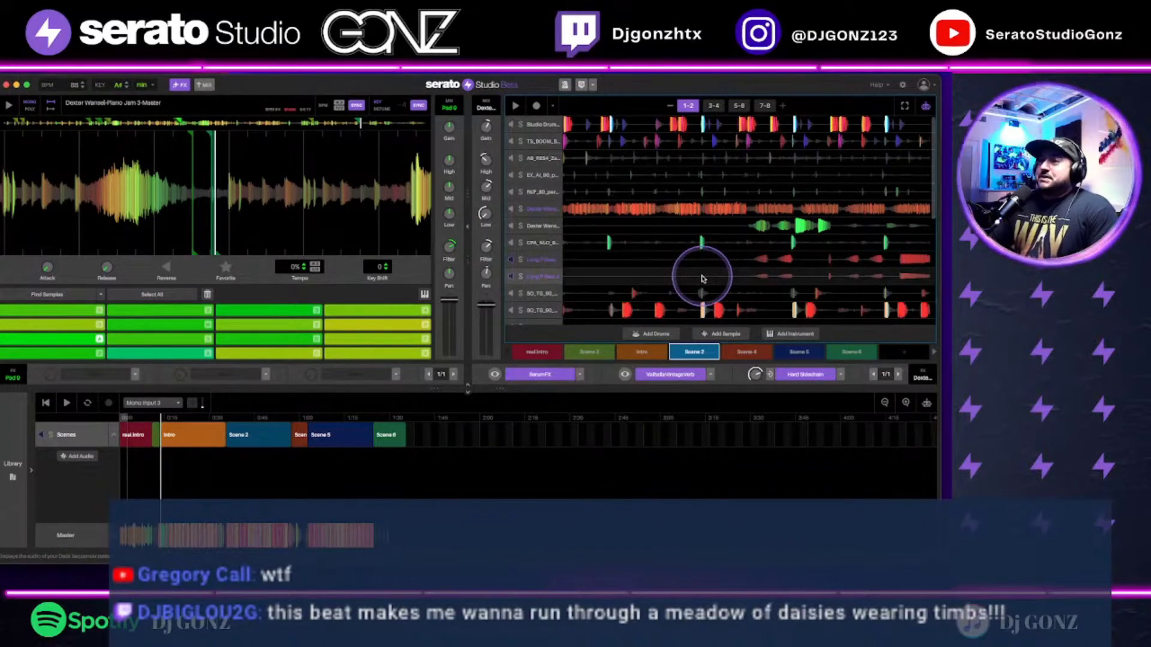
Step: Expand the Dexter Wansel-Piano Jam 3-Master deck in Scene 3, hide its Filter automation to show the note sequence, and play it
double_click(585, 207)
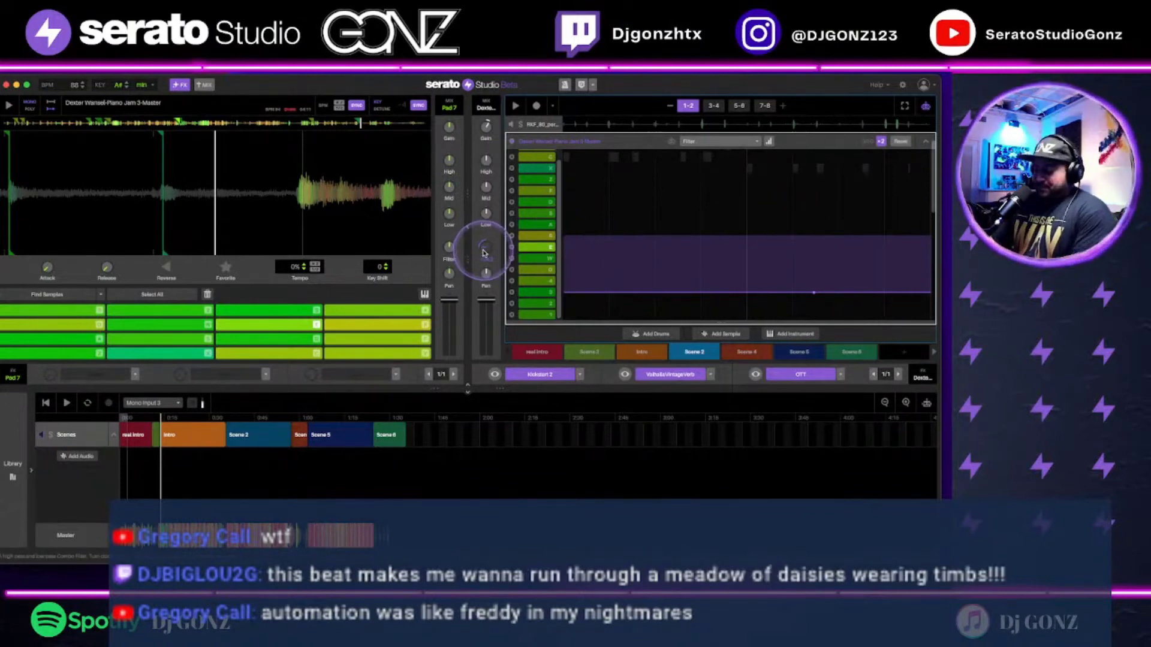
left_click(926, 109)
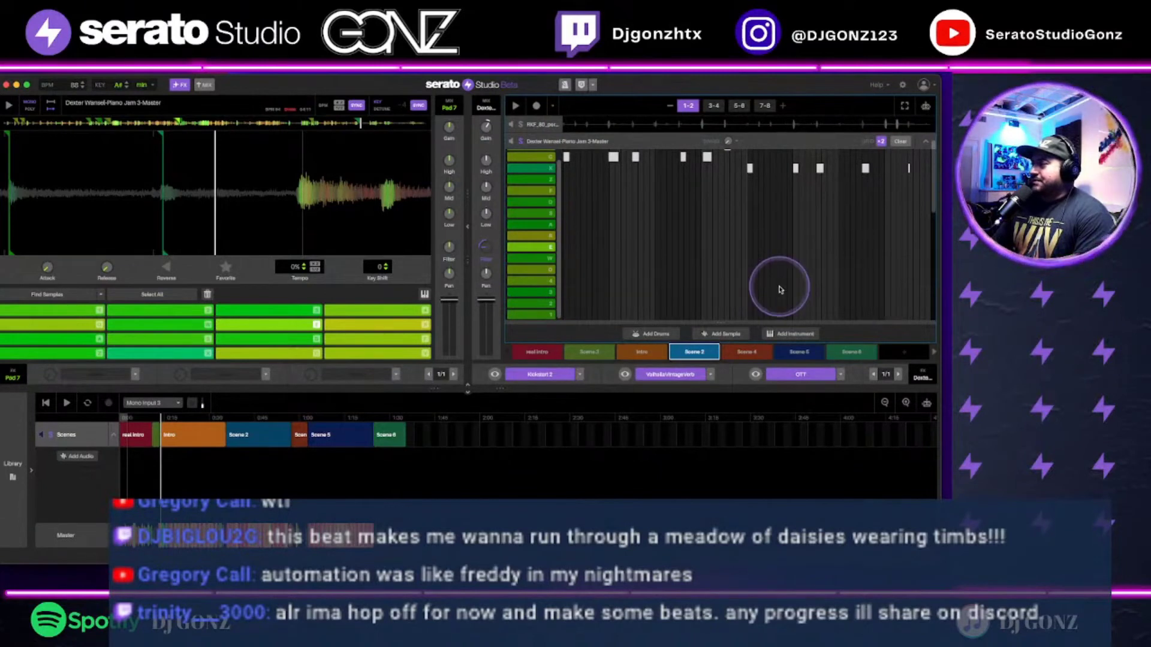
scroll(778, 287, "down", 1)
scroll(779, 288, "up", 1)
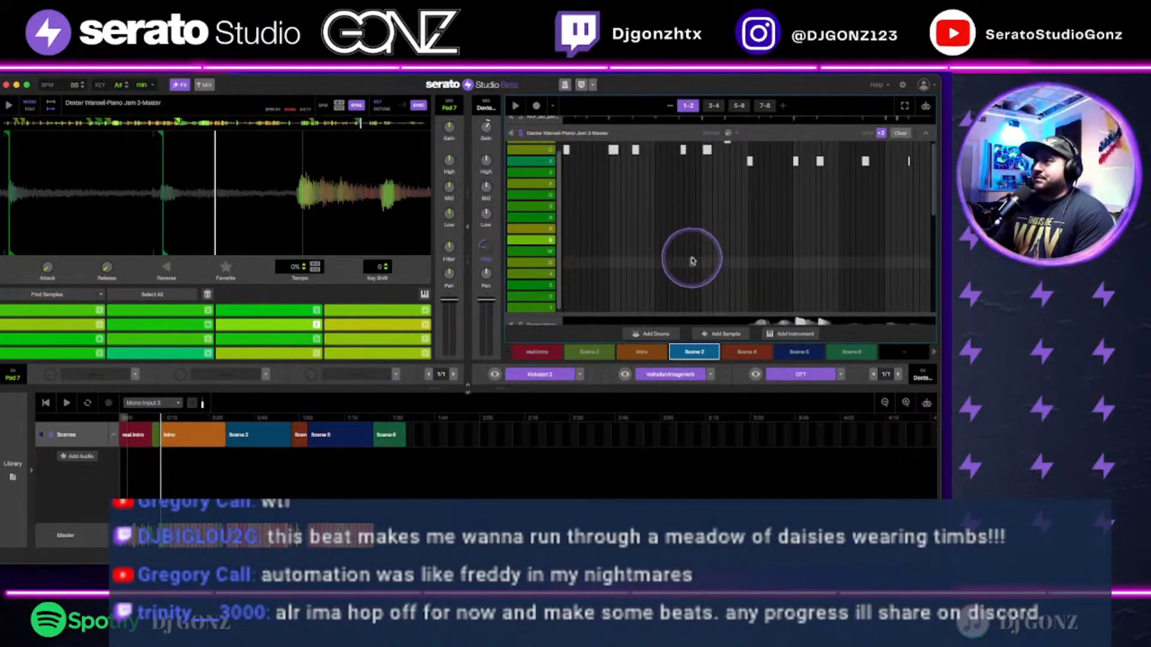
key("space")
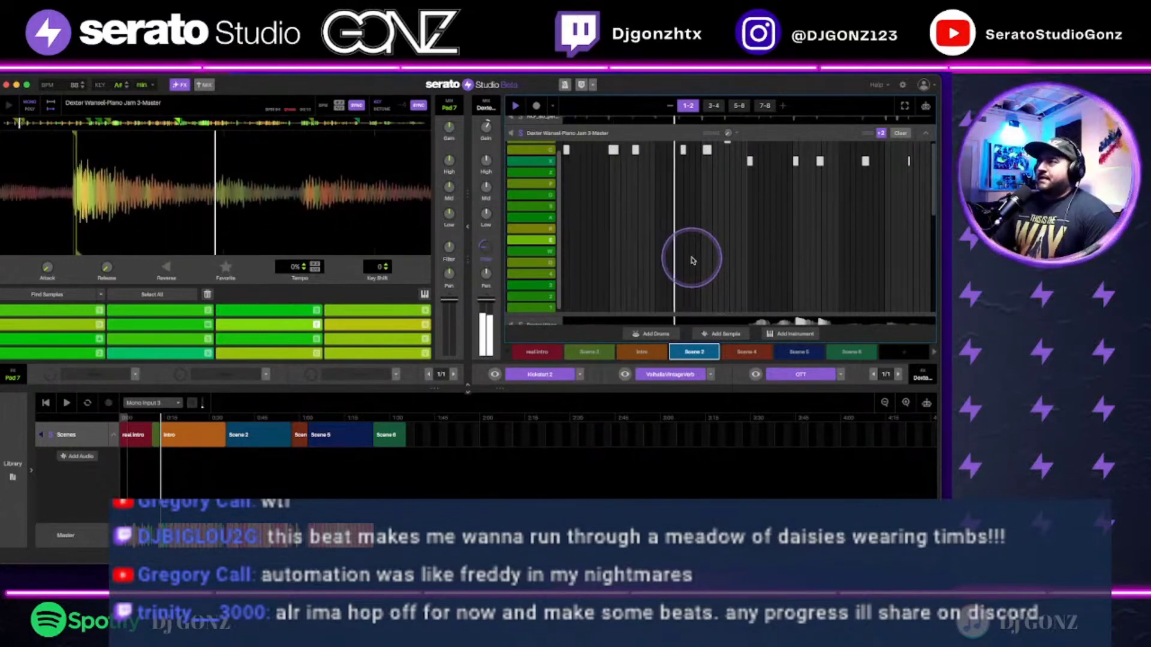
scroll(693, 260, "up", 1)
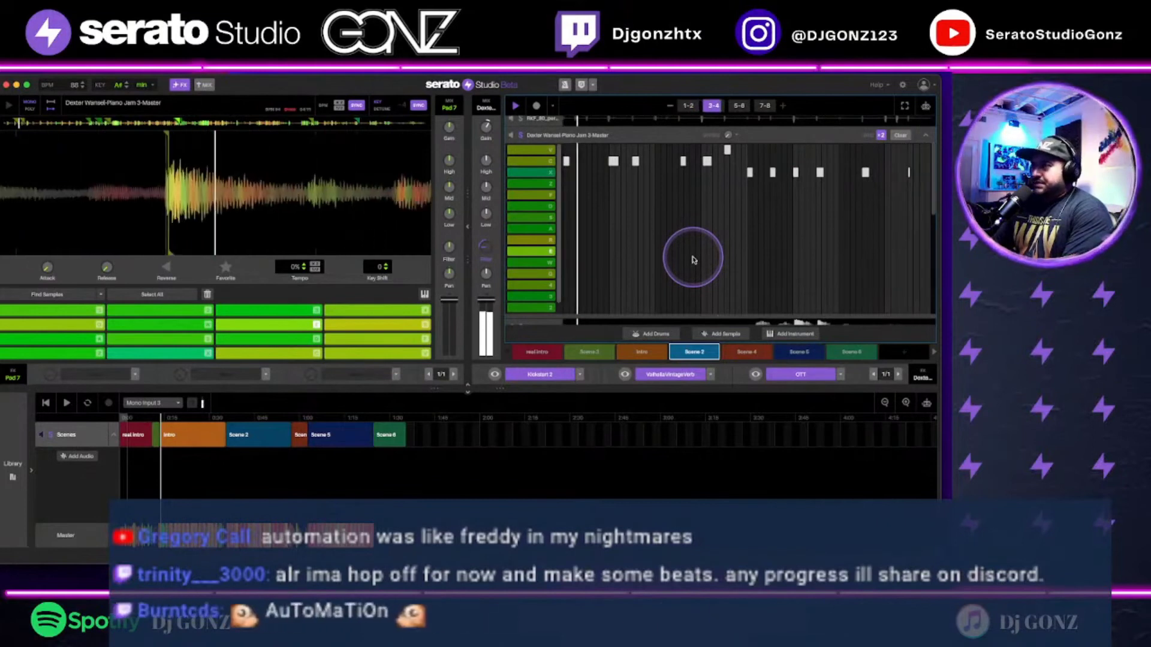
Step: Expand the Dexter Wansel-Piano Jam 3-Master 2 deck, play the scene to review its single long note, and collapse the deck
scroll(635, 204, "down", 4)
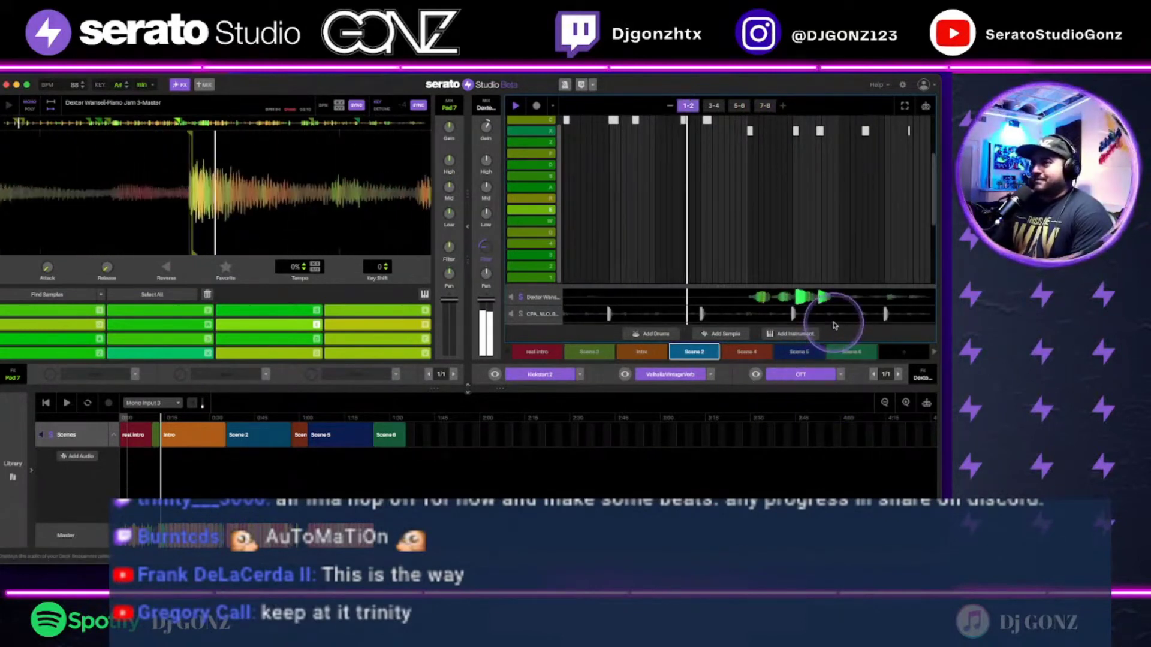
left_click(650, 295)
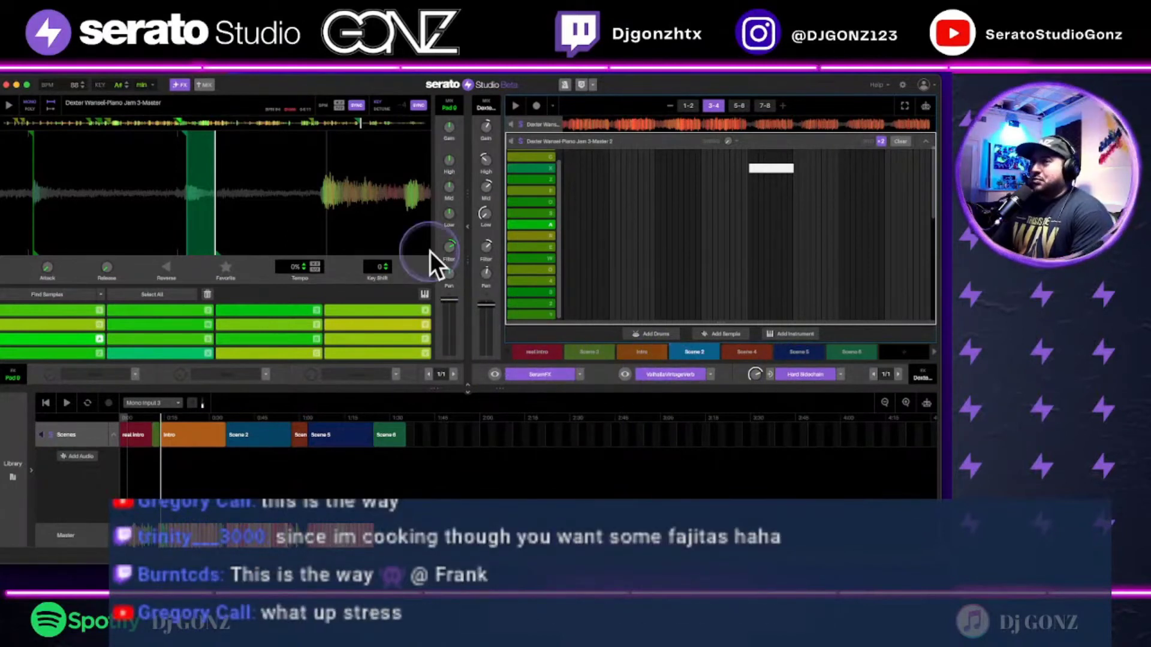
key("space")
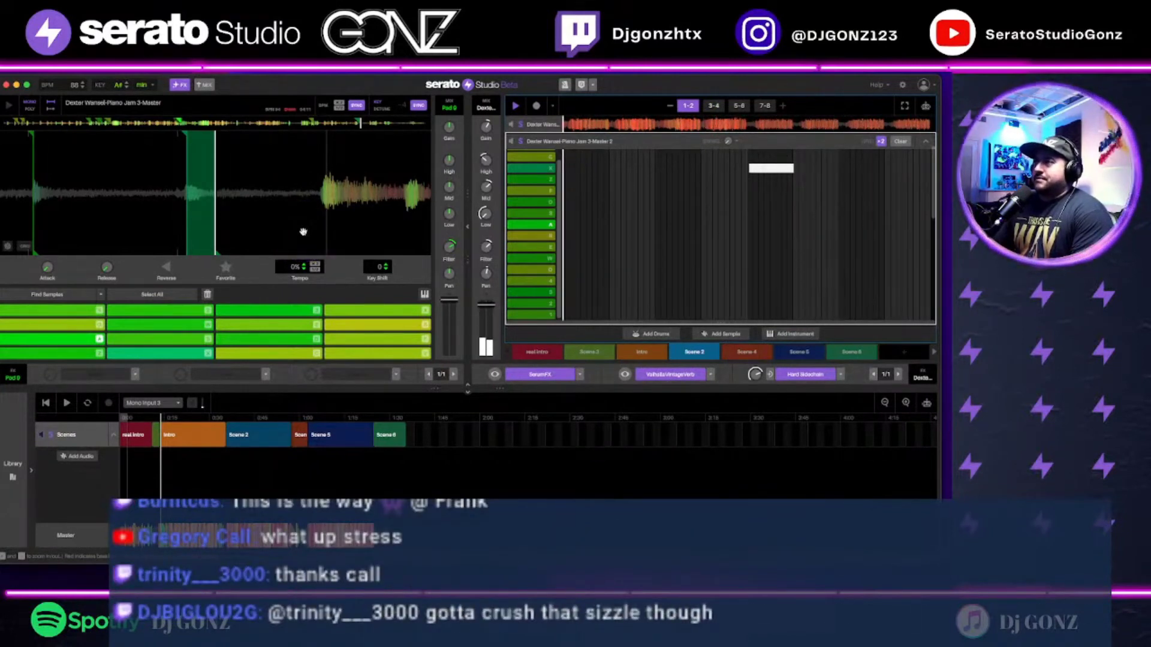
left_click(887, 158)
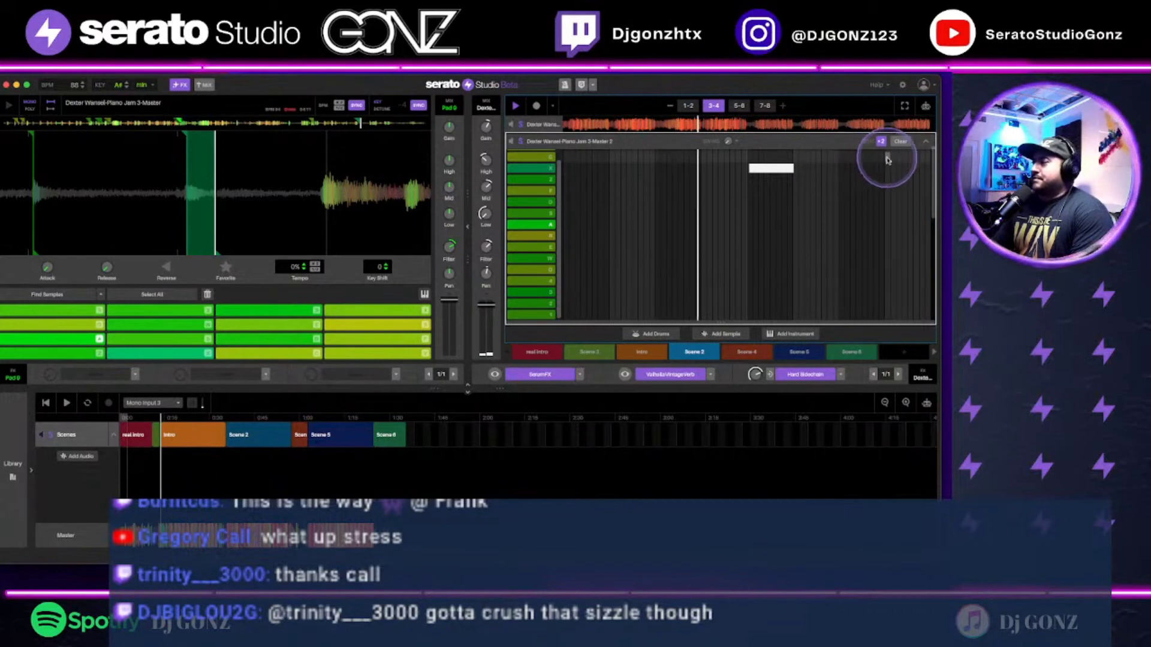
left_click(928, 143)
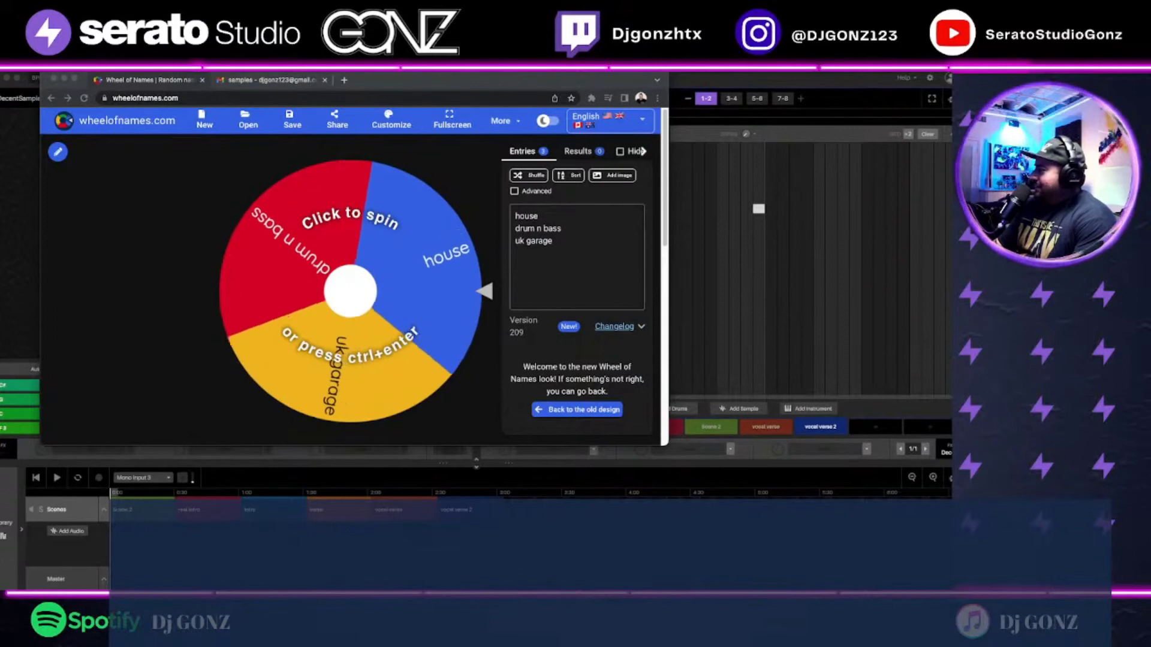
Step: Reposition the samples folder window and check the audio file 04 Celestial Nocturne.m4a and the 04 Lonely track in its list
left_click_drag(864, 335, 814, 144)
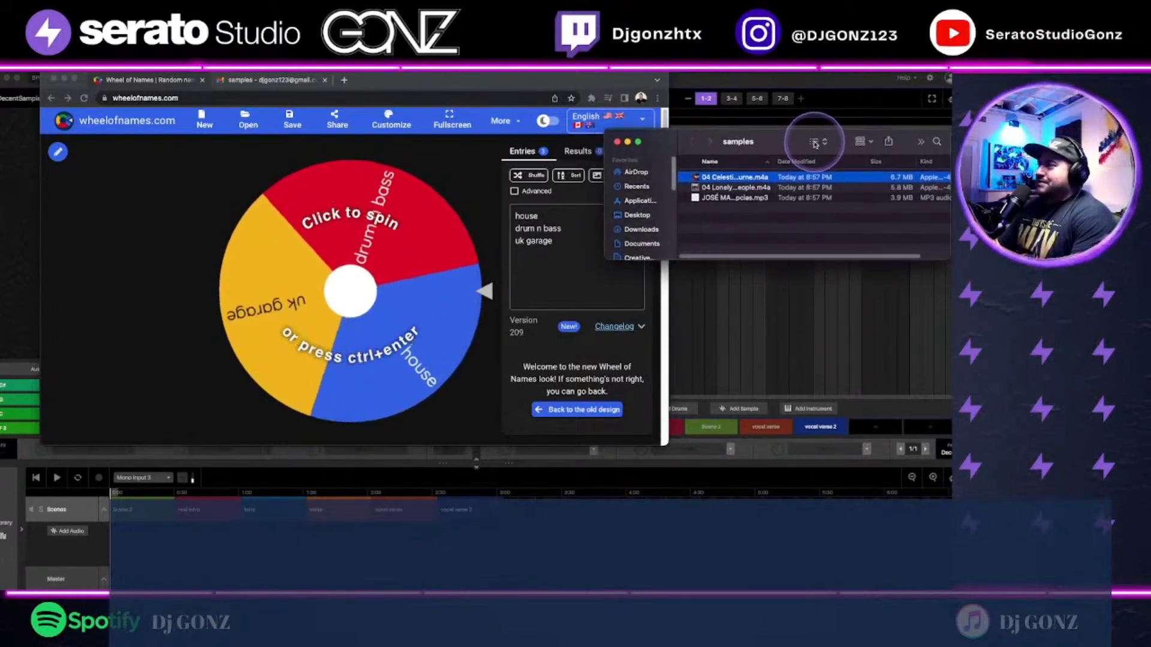
left_click(744, 177)
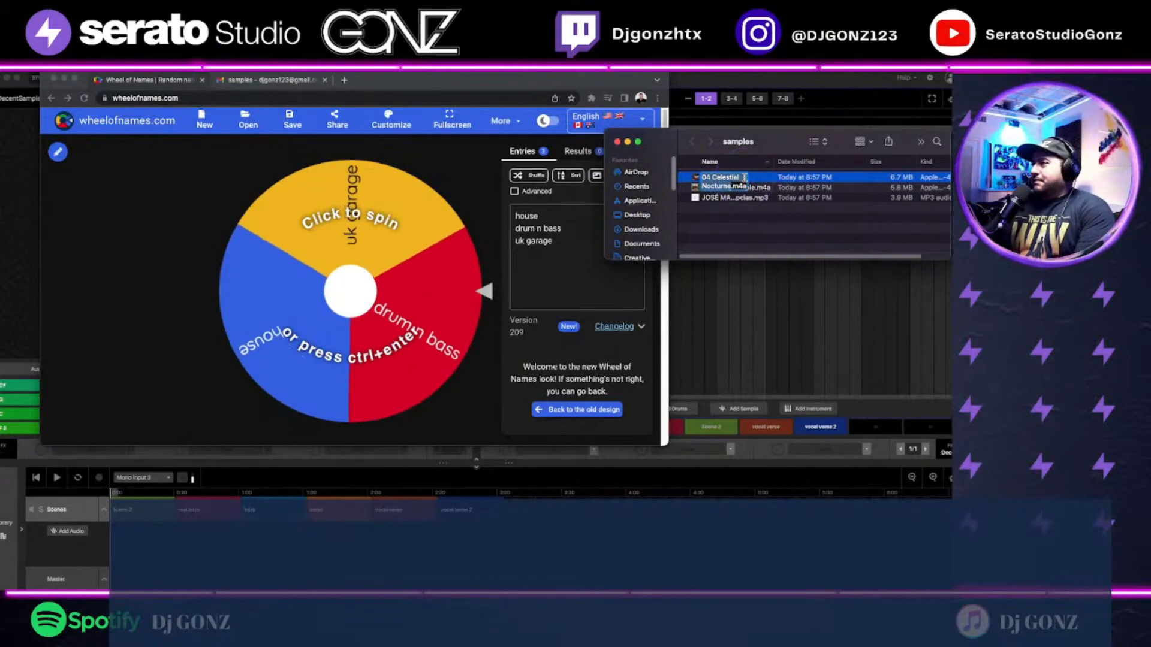
left_click(747, 186)
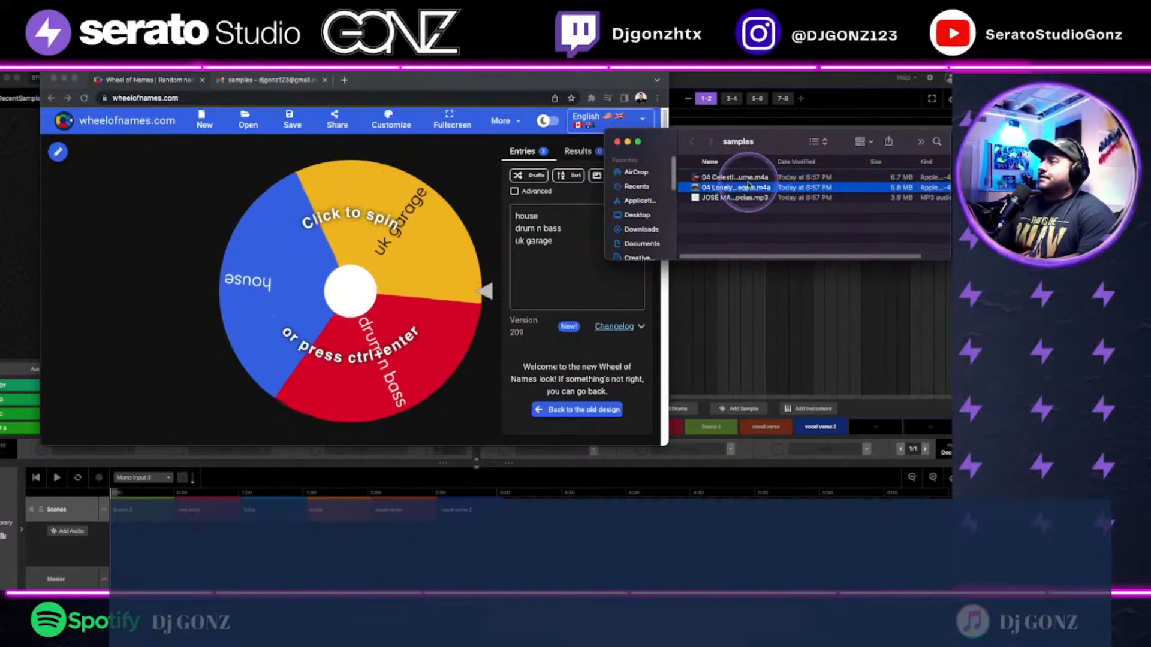
Step: Preview 04 Celestial Nocturne.m4a from the samples folder, skipping ahead through the track, then pause it and close the preview
left_click(749, 177)
key("space")
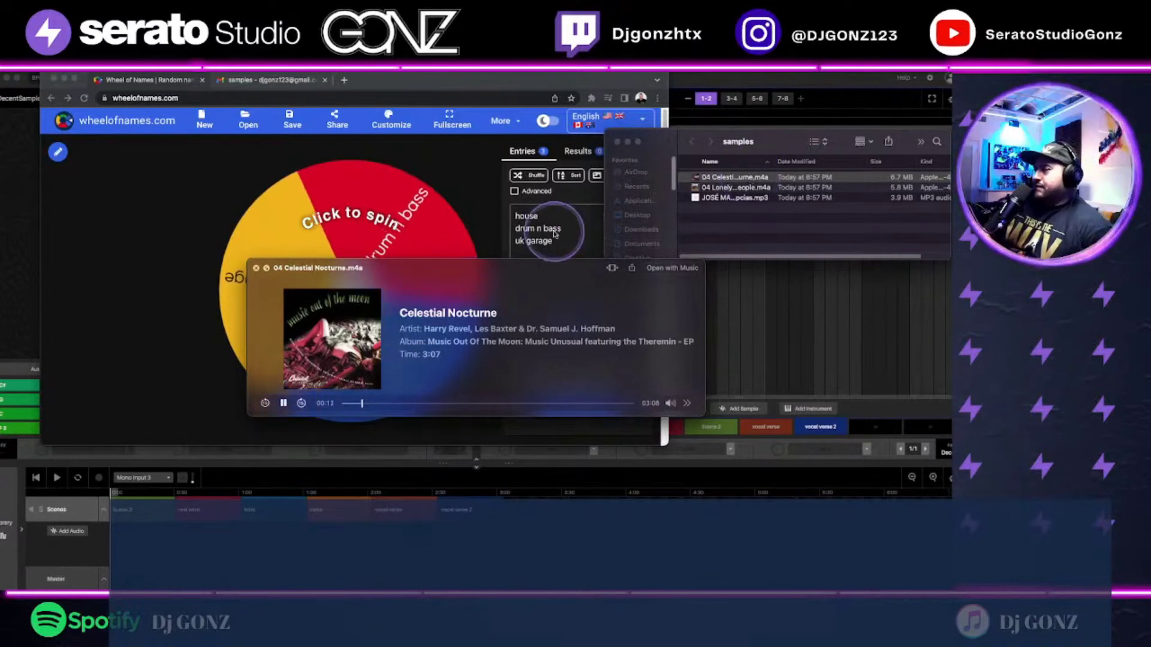
left_click(407, 403)
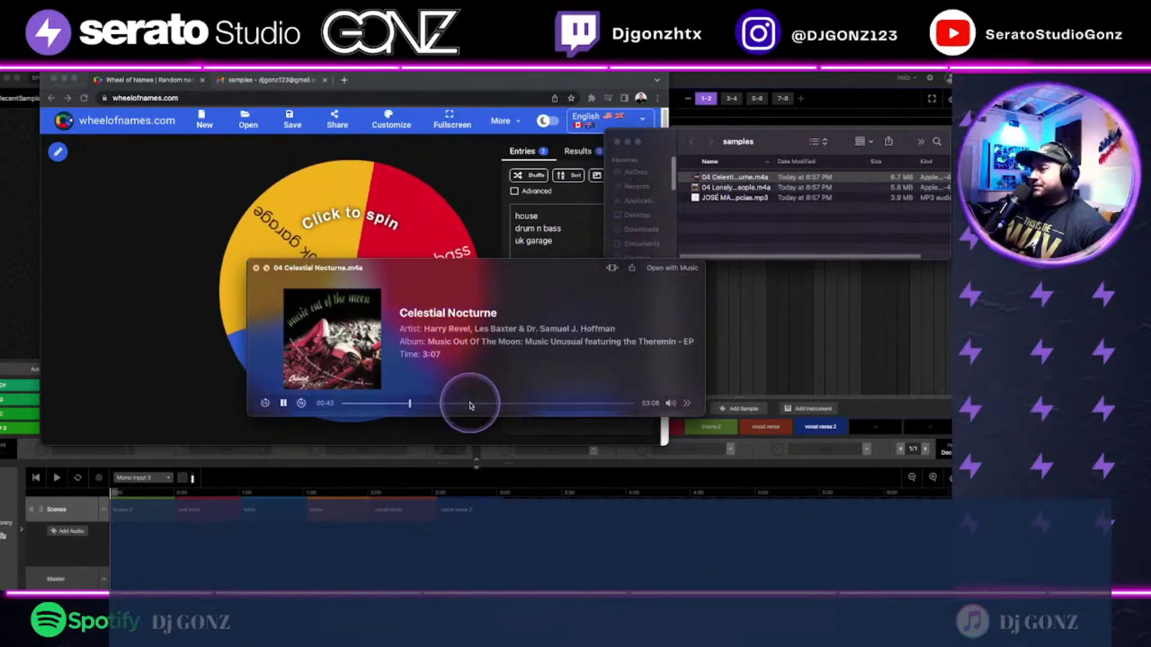
left_click(508, 404)
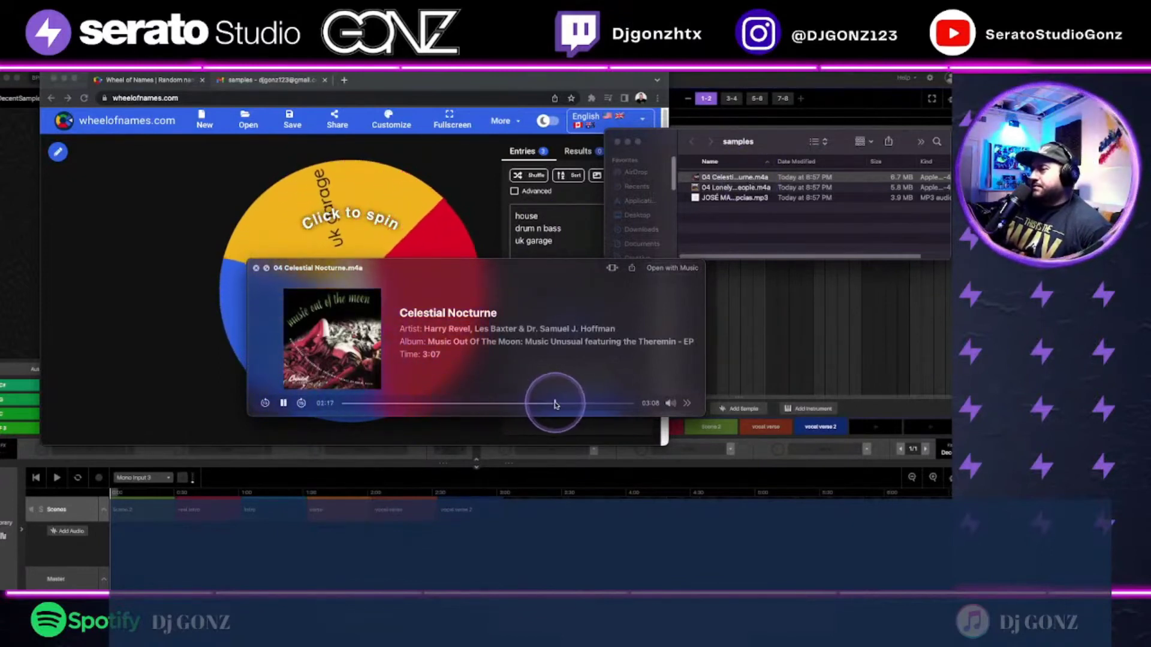
left_click(586, 403)
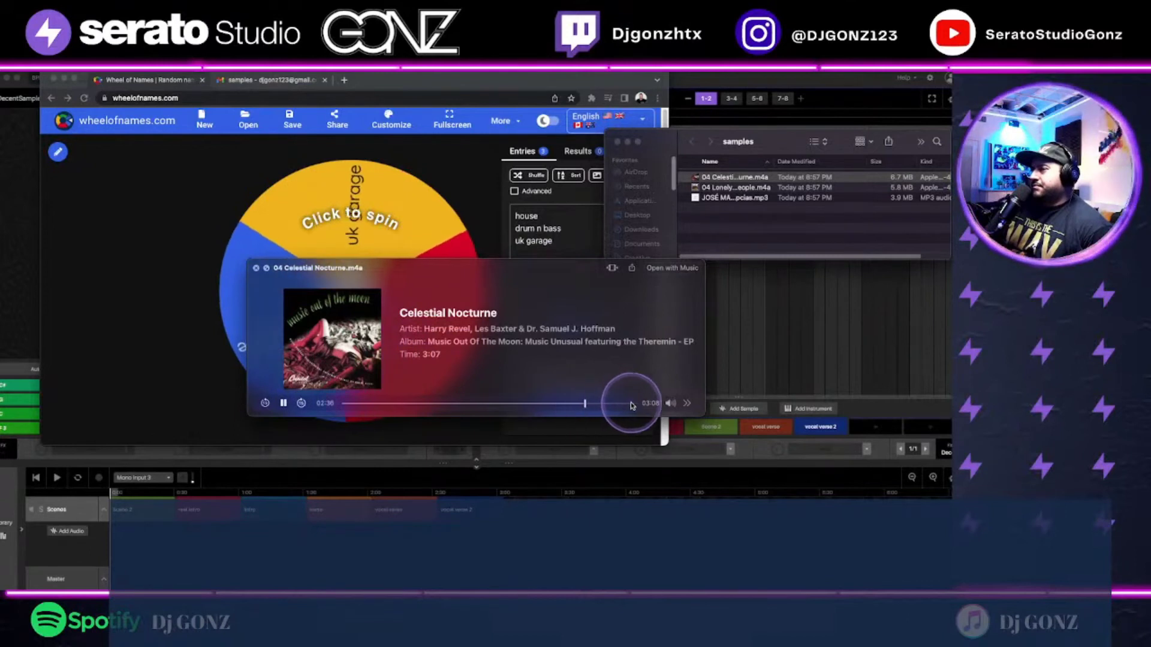
left_click(284, 404)
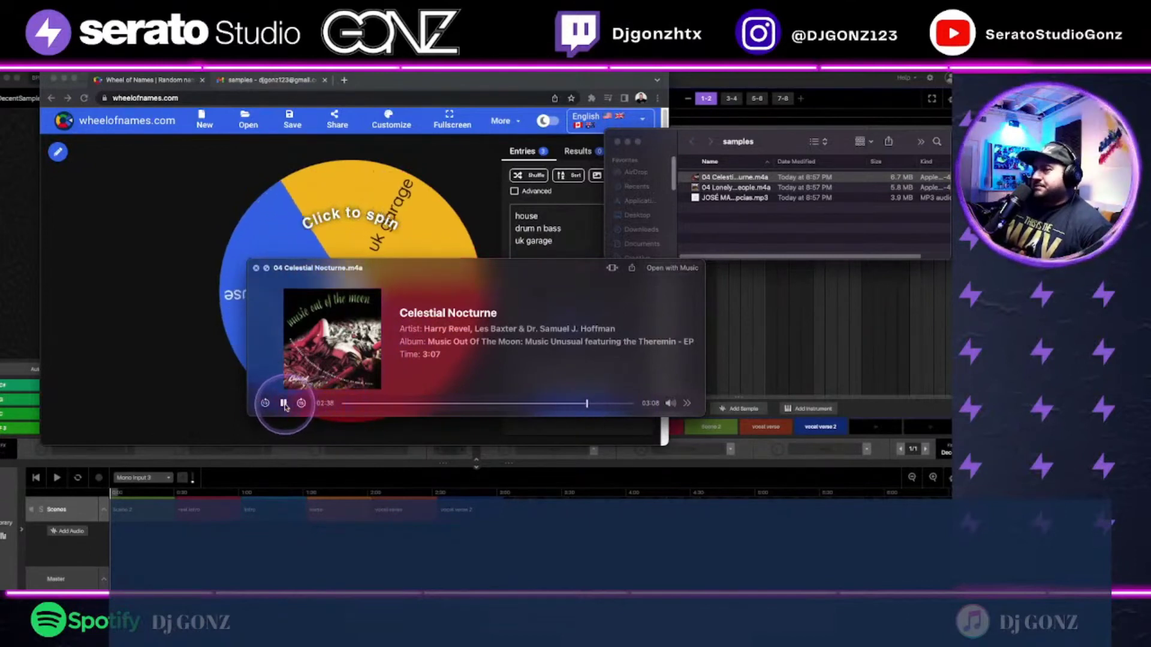
left_click(256, 269)
Step: Preview 04 Lonely People.m4a, sampling its middle and later sections, then pause it and close the preview
left_click(741, 187)
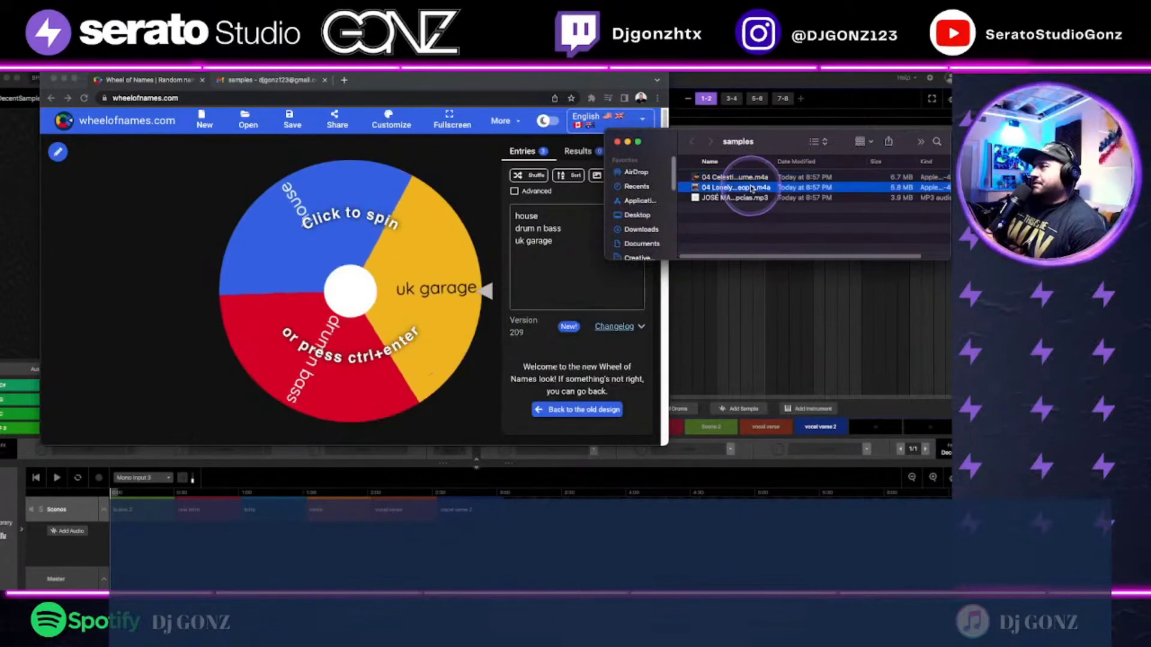
key("space")
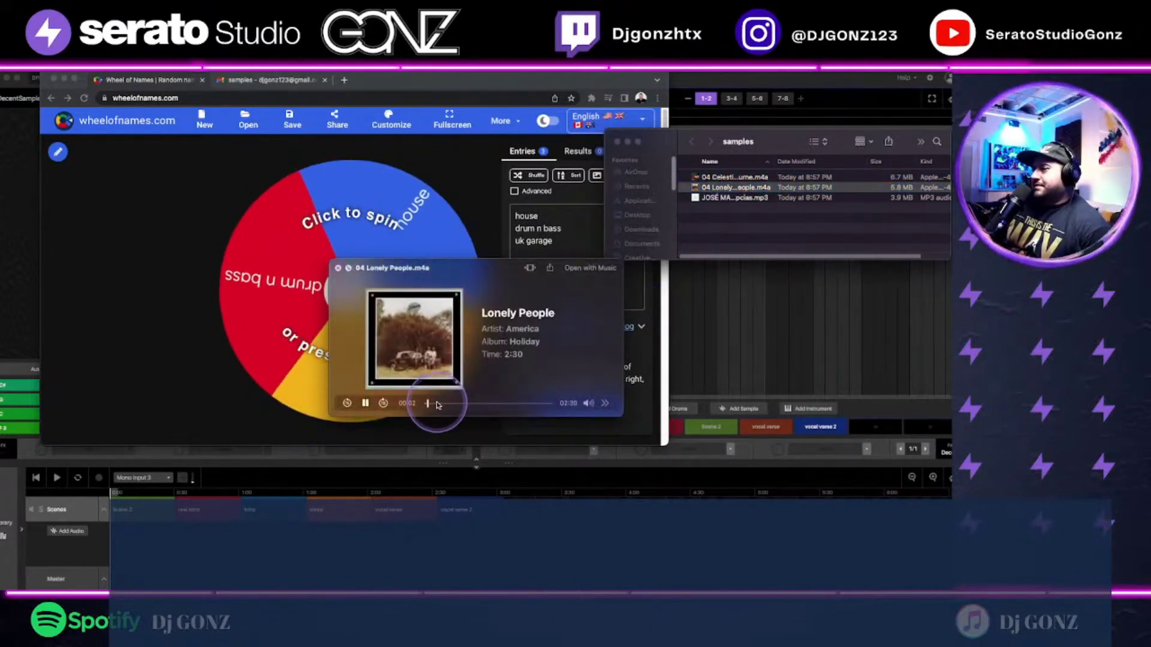
left_click(456, 404)
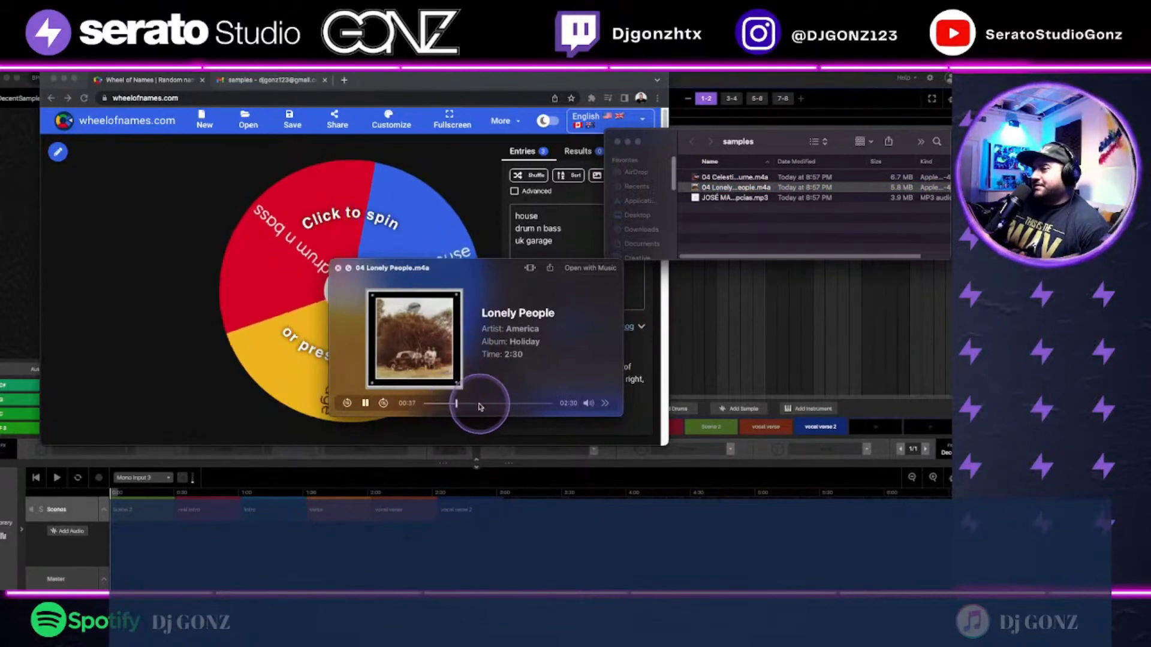
left_click(523, 404)
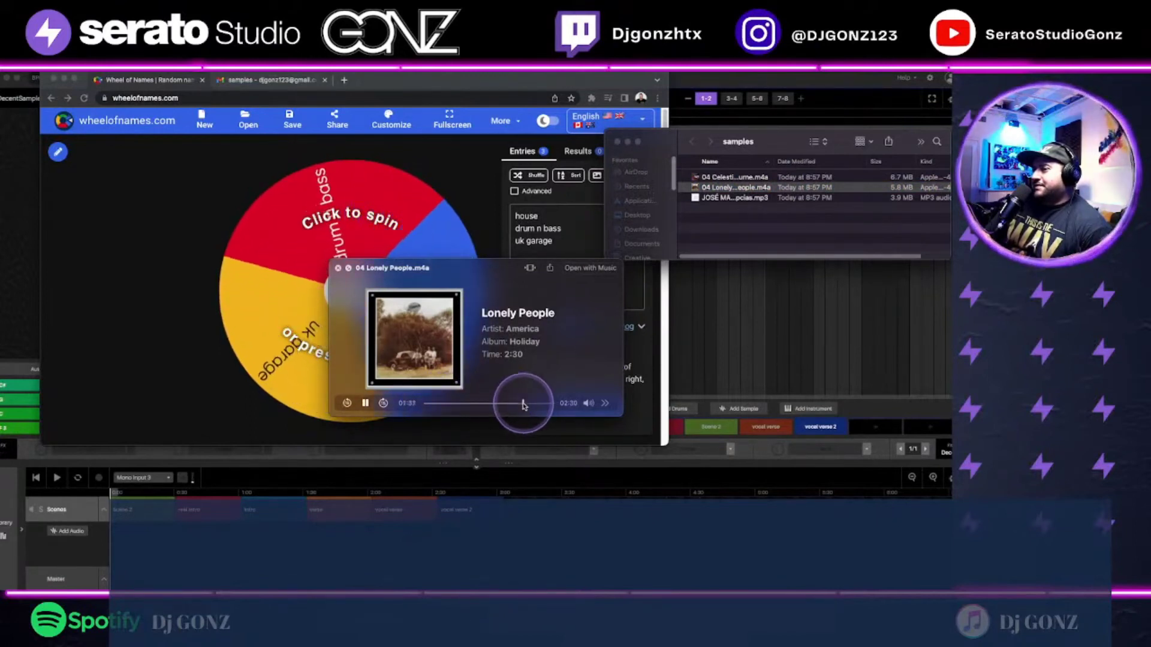
left_click(364, 403)
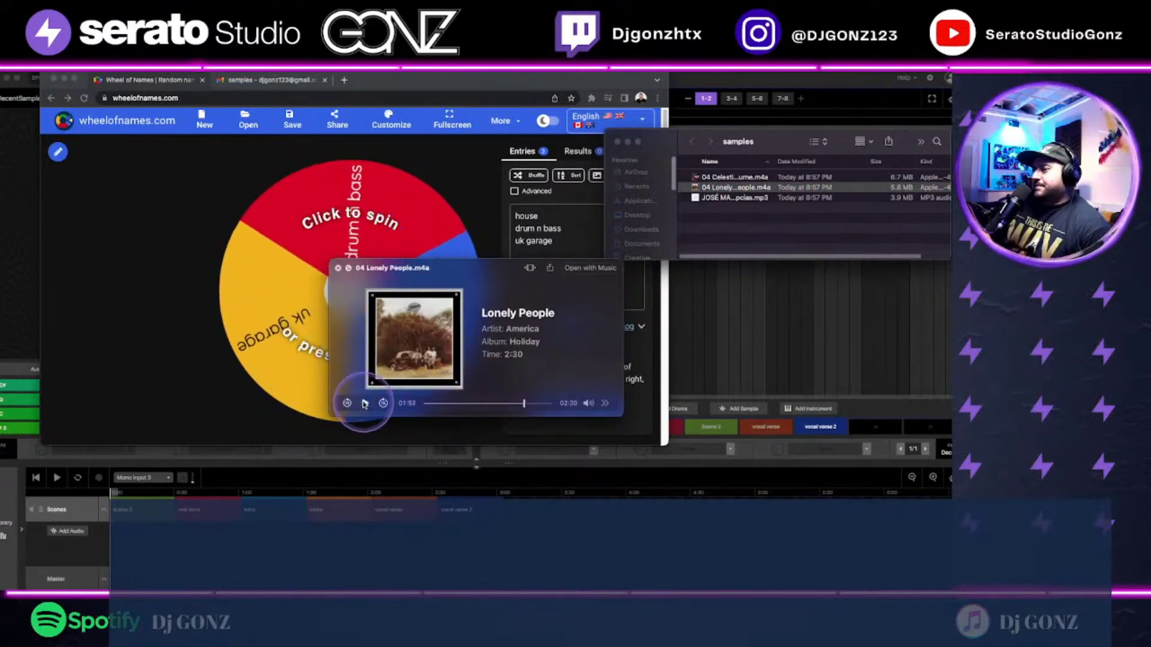
left_click(338, 268)
Step: Preview the JOSÉ MAURO – Tarde de núpcias.mp3 track, skip to a later section, then pause it and close the preview
left_click(724, 204)
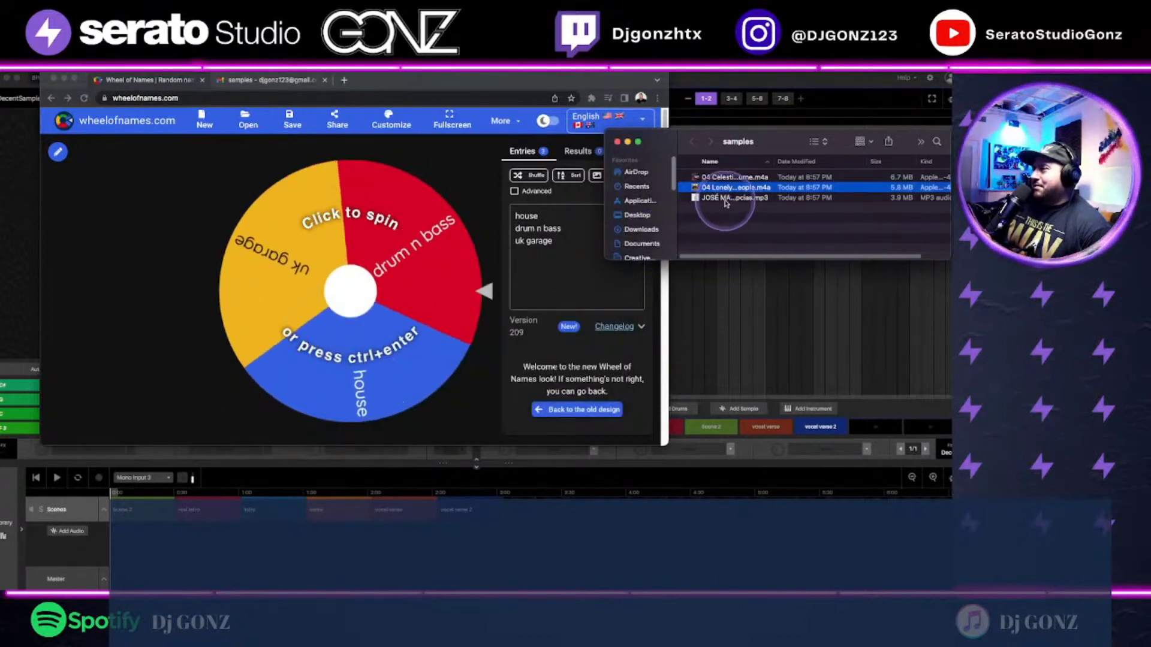
left_click(726, 198)
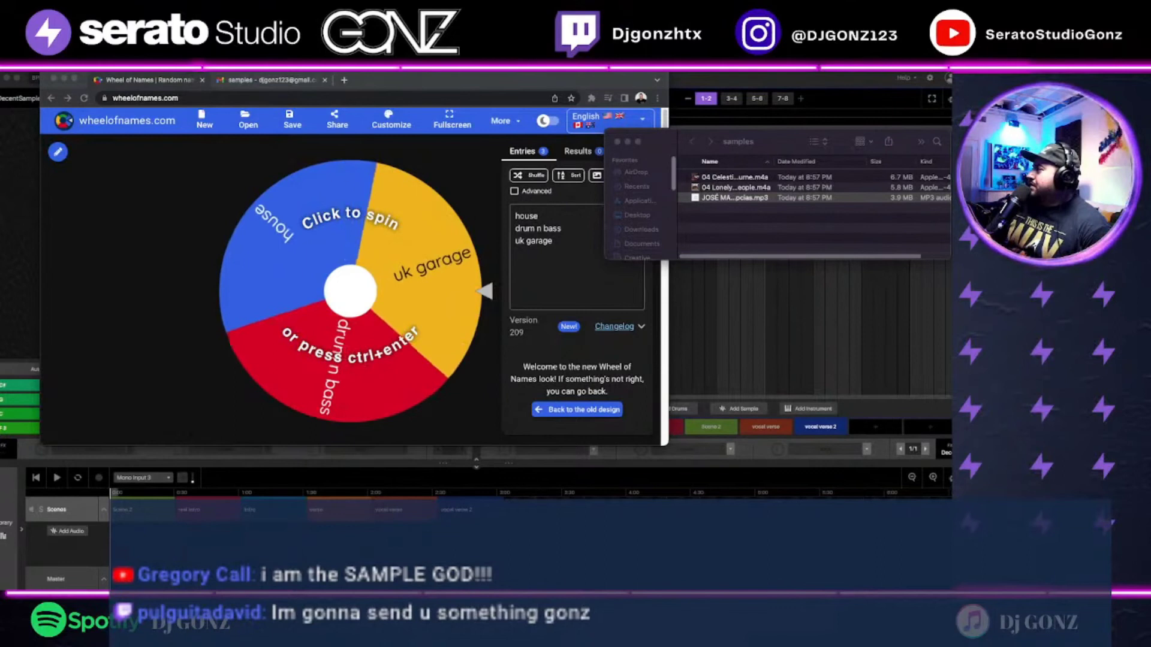
left_click(742, 202)
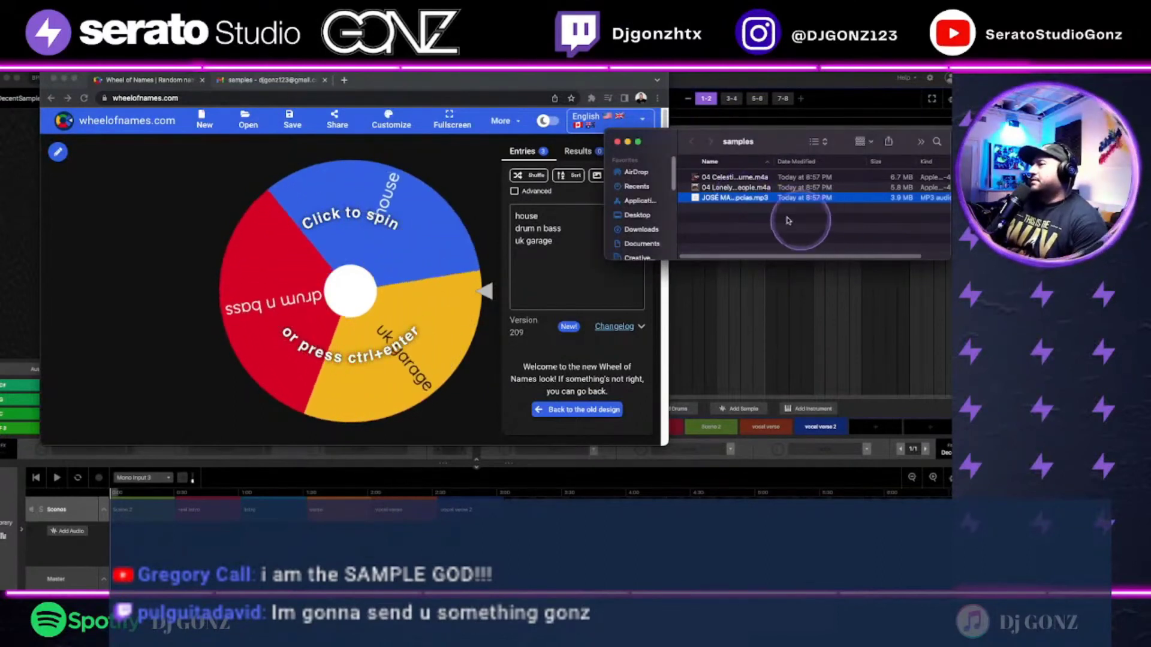
key("space")
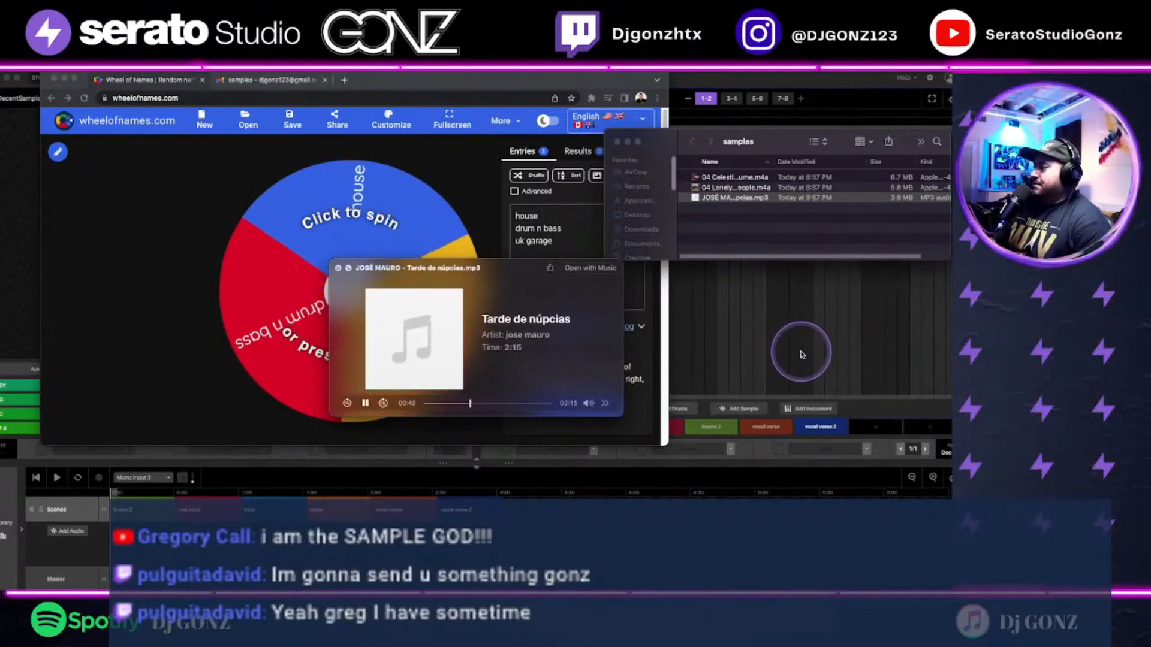
left_click(501, 404)
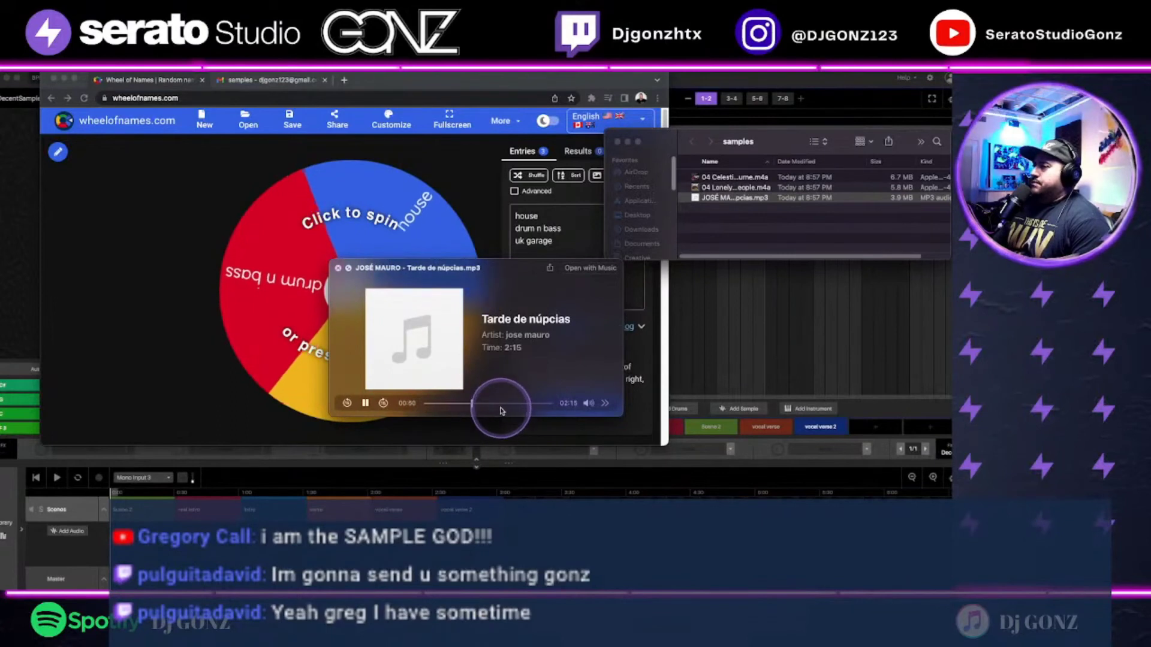
left_click(526, 403)
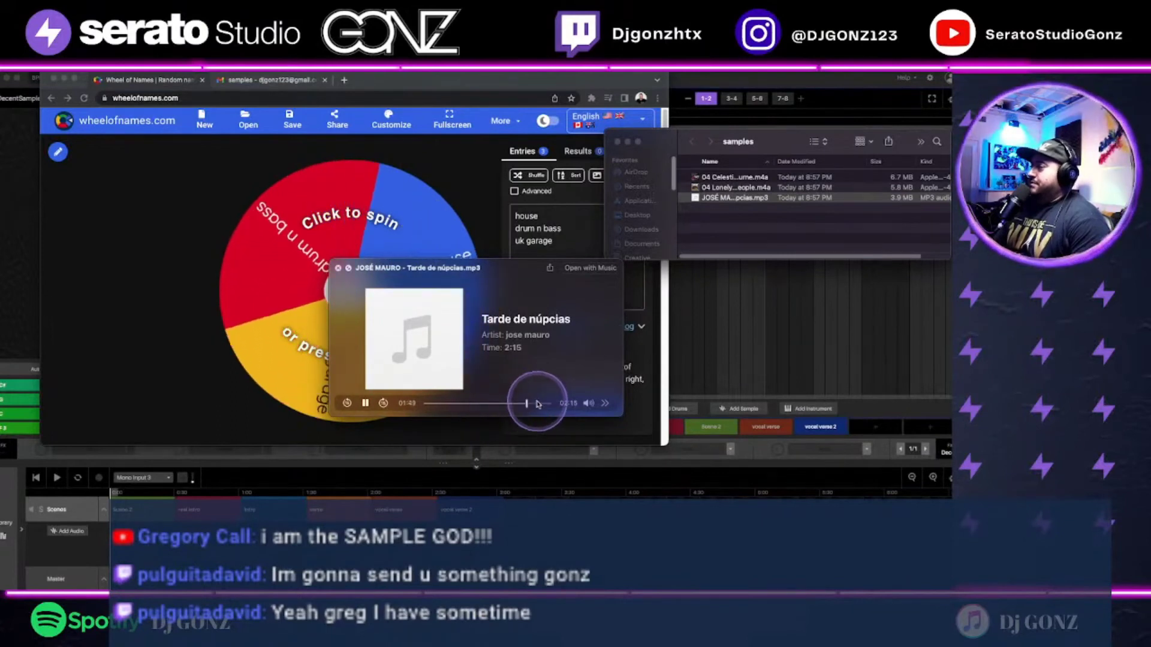
left_click(364, 403)
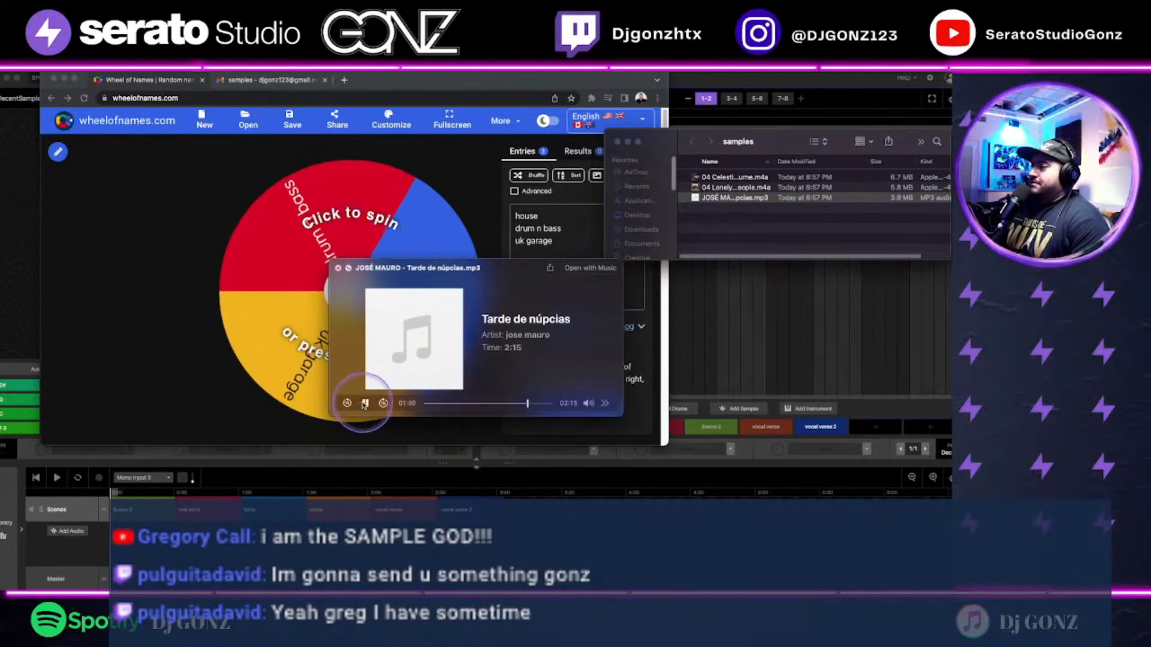
left_click(338, 271)
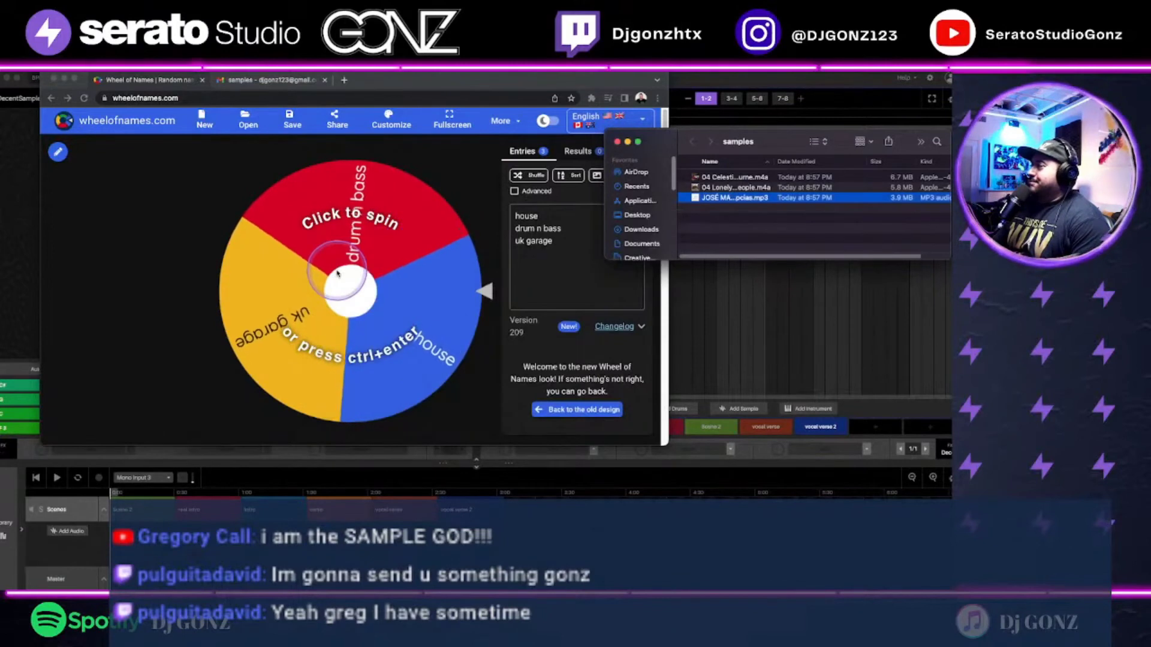
Step: Clear the entries house, drum n bass and uk garage from the name wheel
left_click(557, 241)
left_click_drag(557, 240, 512, 218)
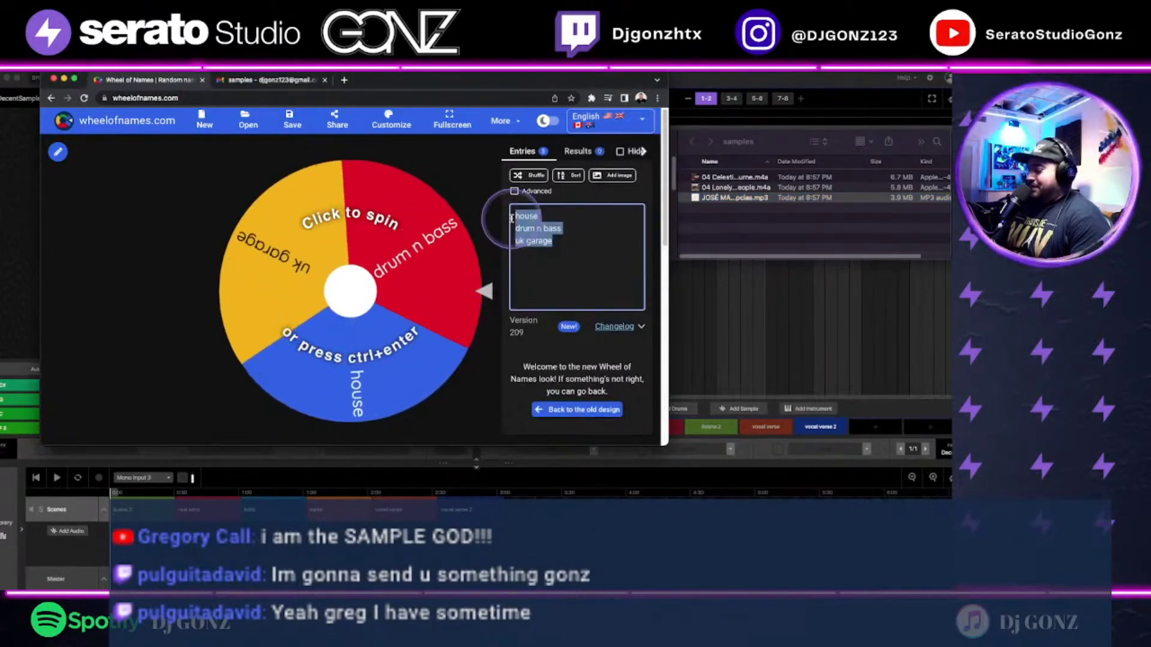
key("BackSpace")
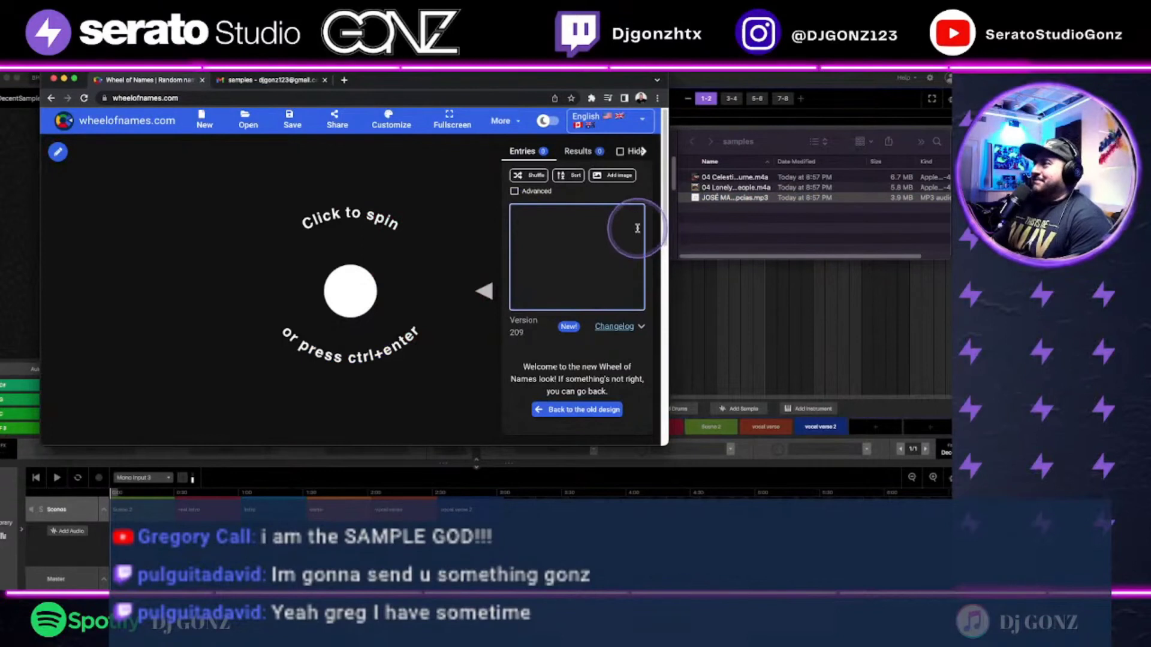
Step: Widen the Name column in the samples folder window to show the full track file names
left_click(772, 162)
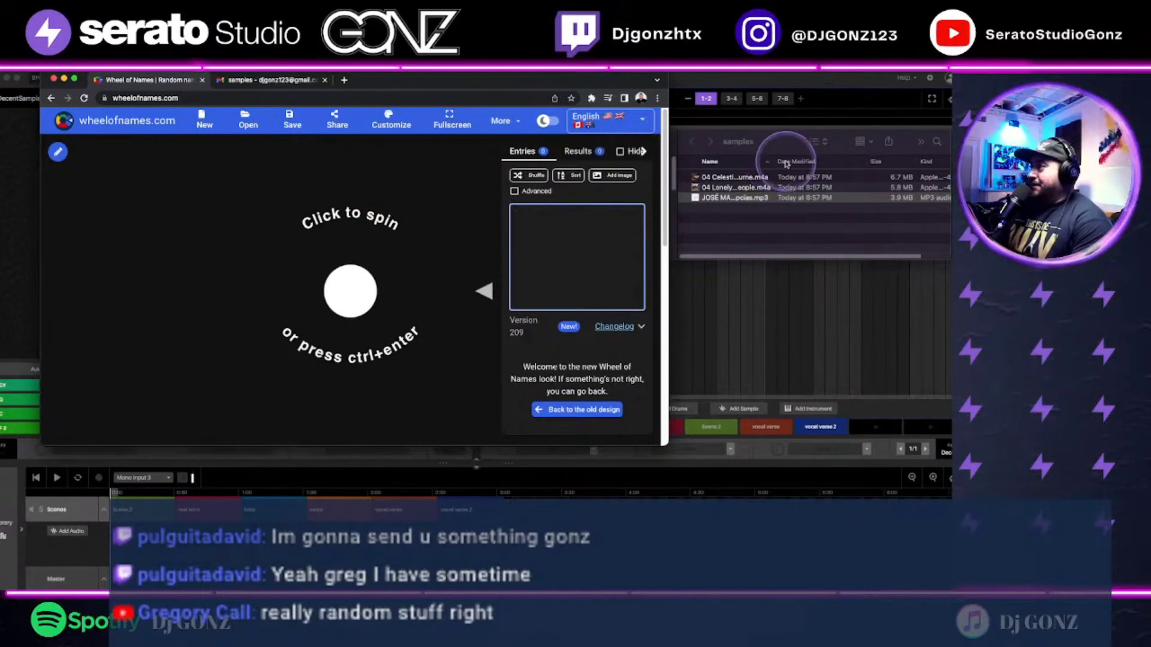
left_click(774, 161)
left_click_drag(773, 162, 832, 162)
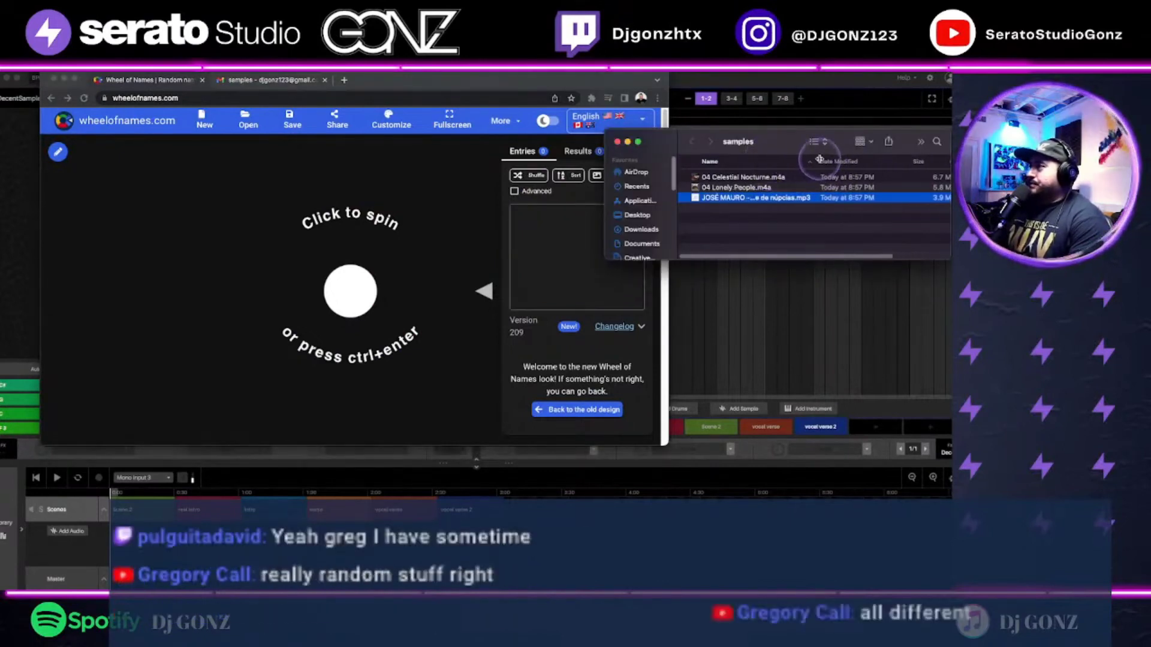
Step: Enter Celestial Nocturne as the first entry on the emptied wheel
left_click(581, 233)
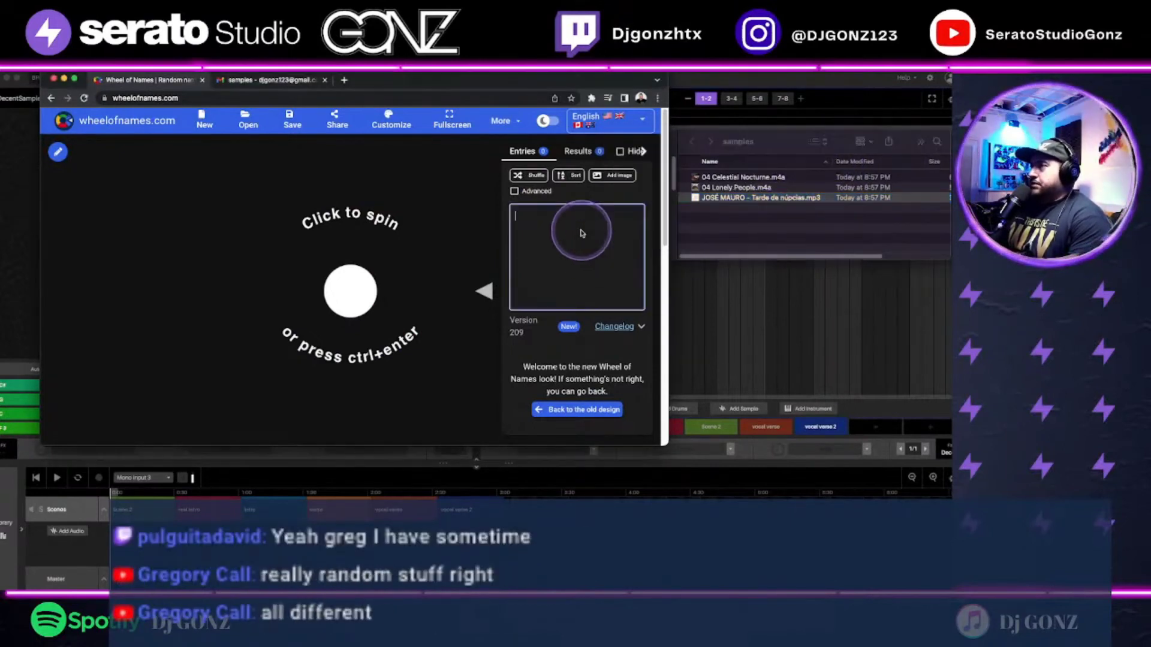
type("Ce")
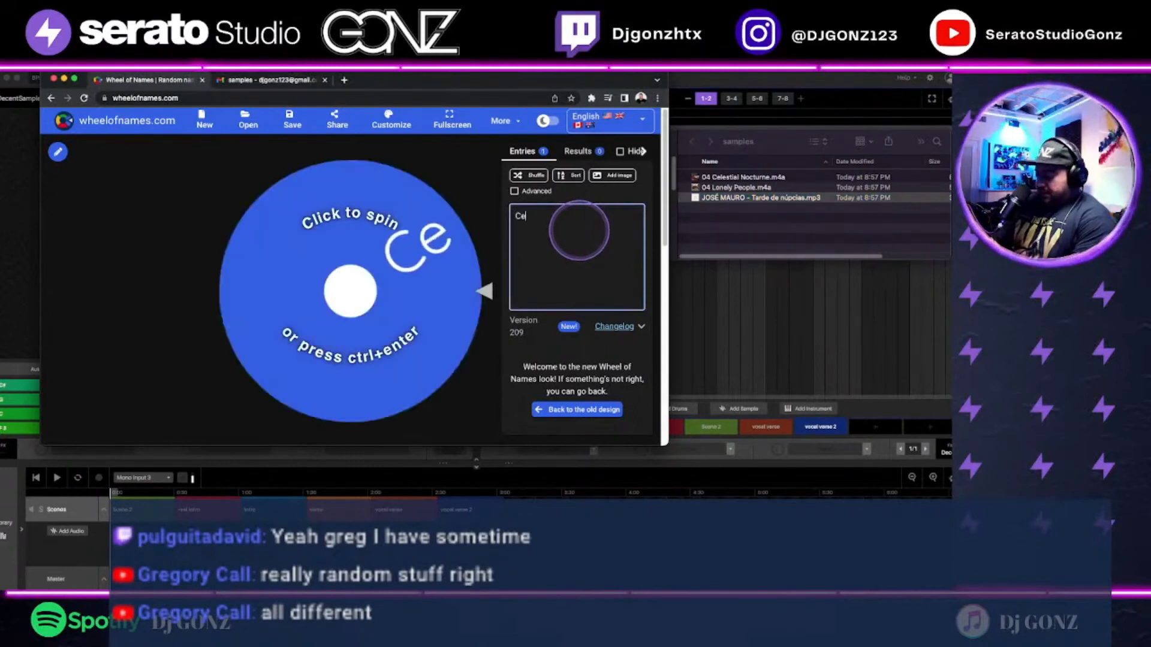
type("lestisl")
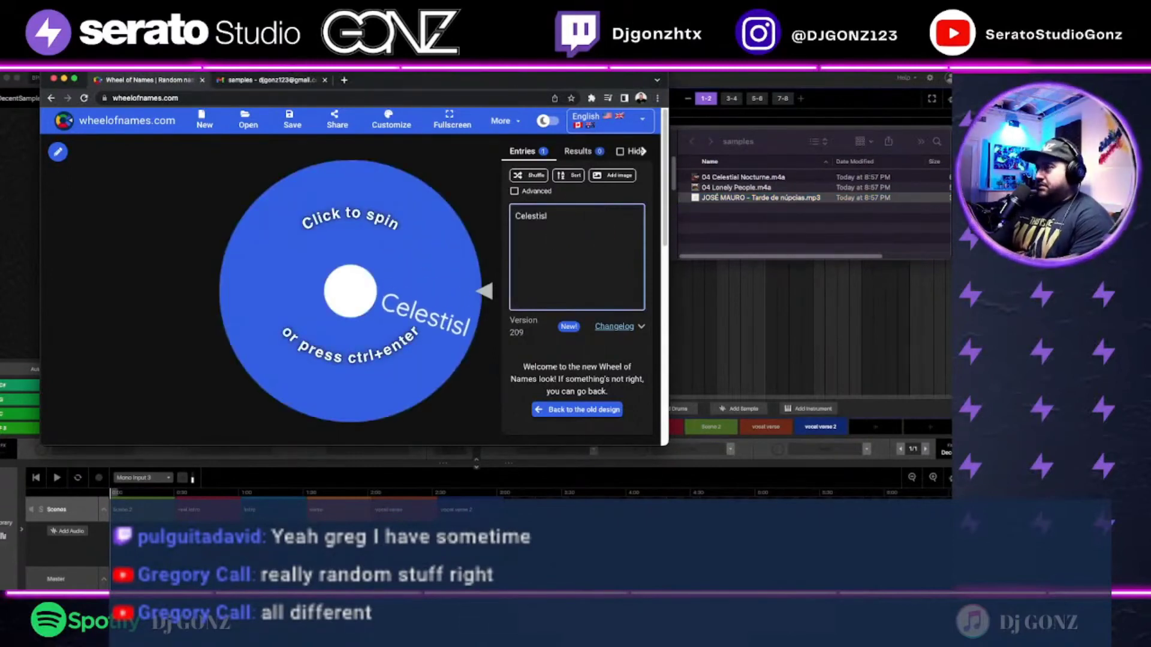
key("BackSpace")
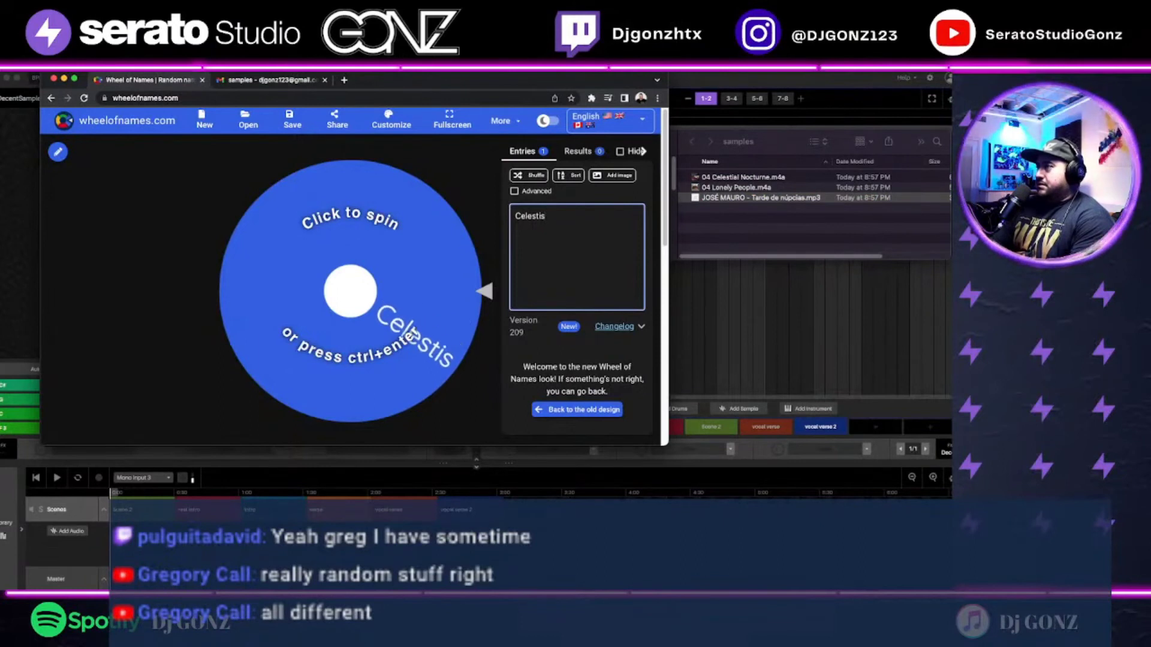
type("al Nc")
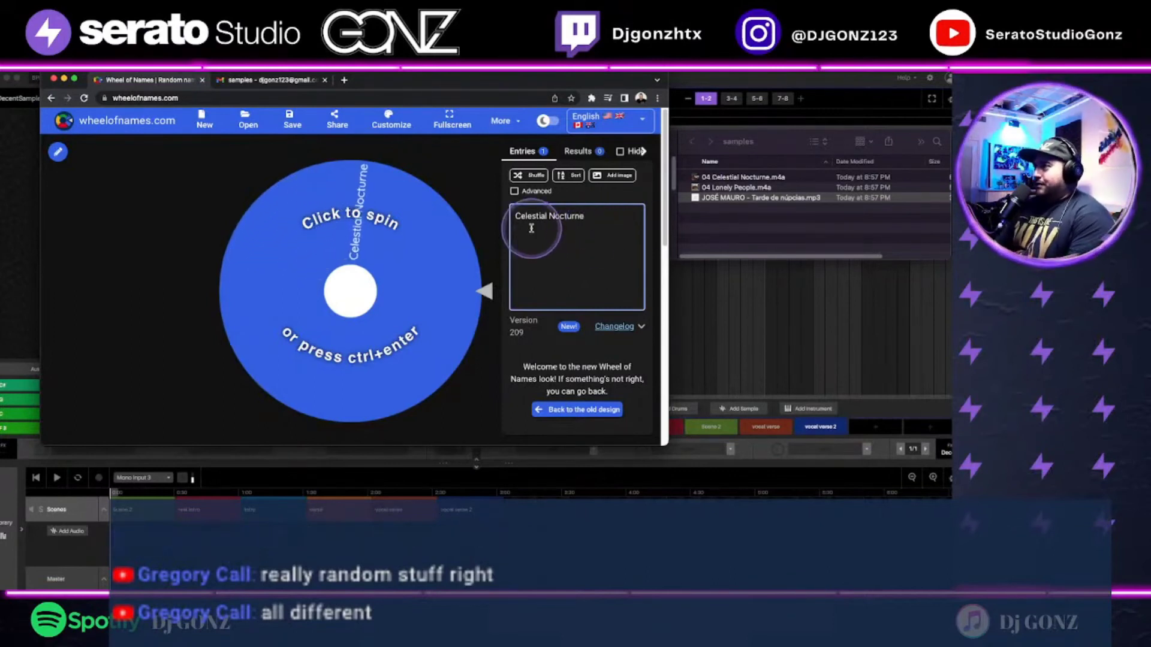
Step: Add Lonely People as the second entry on the wheel
key("Return")
type("Lomely")
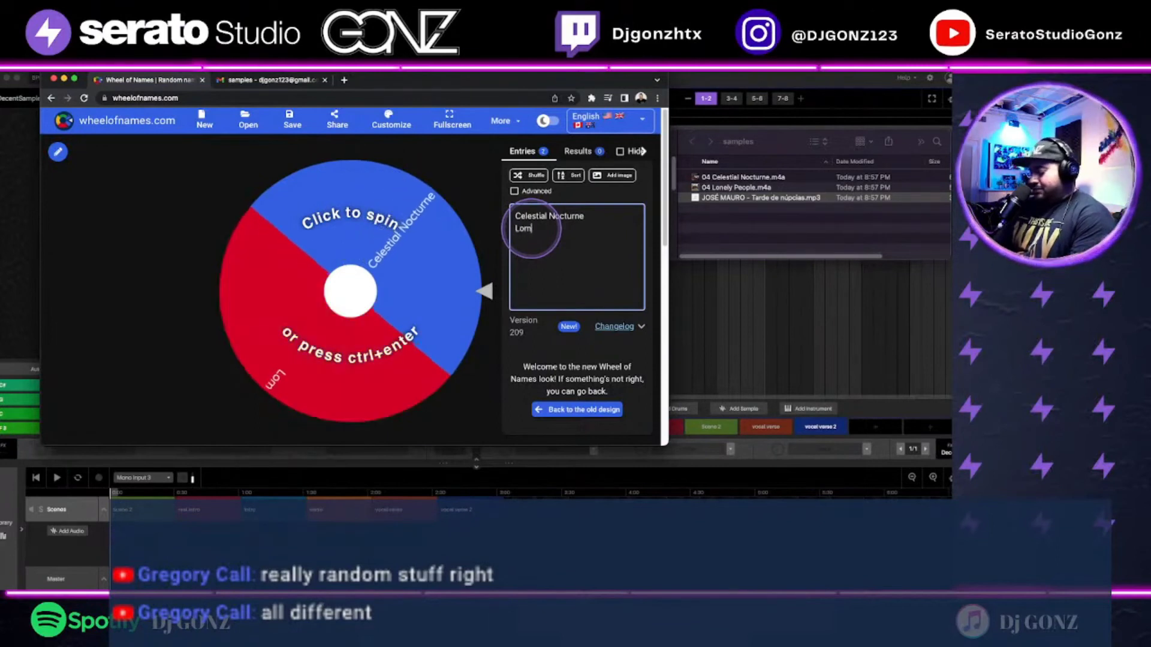
key("BackSpace")
key("BackSpace")
key("BackSpace")
key("BackSpace")
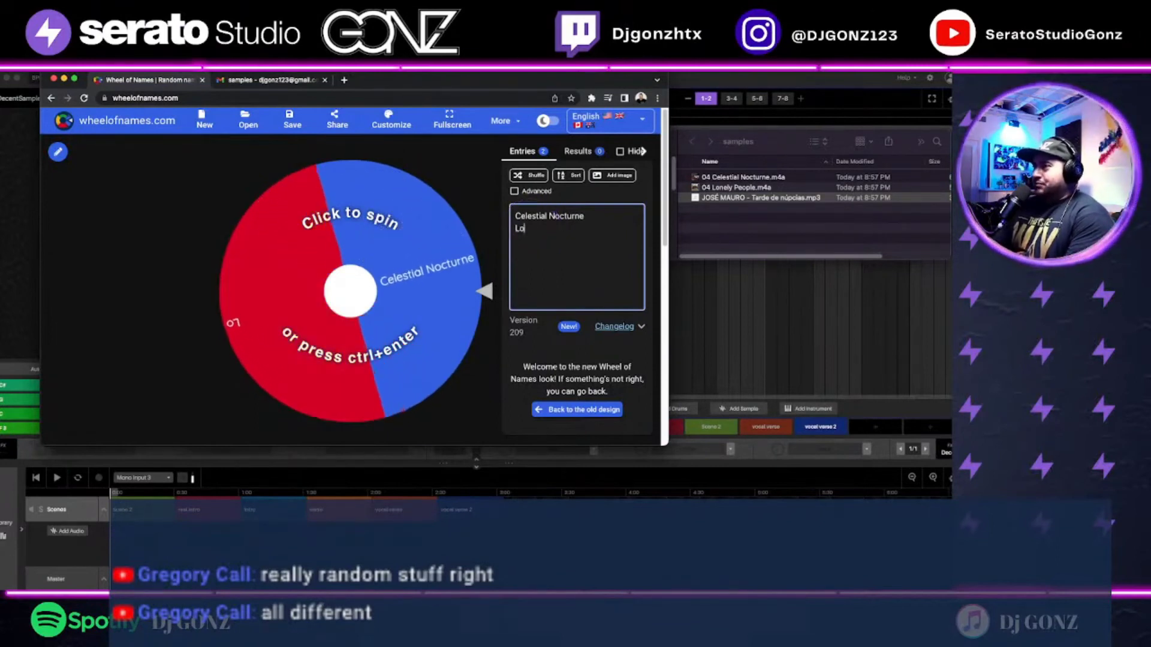
type("nely")
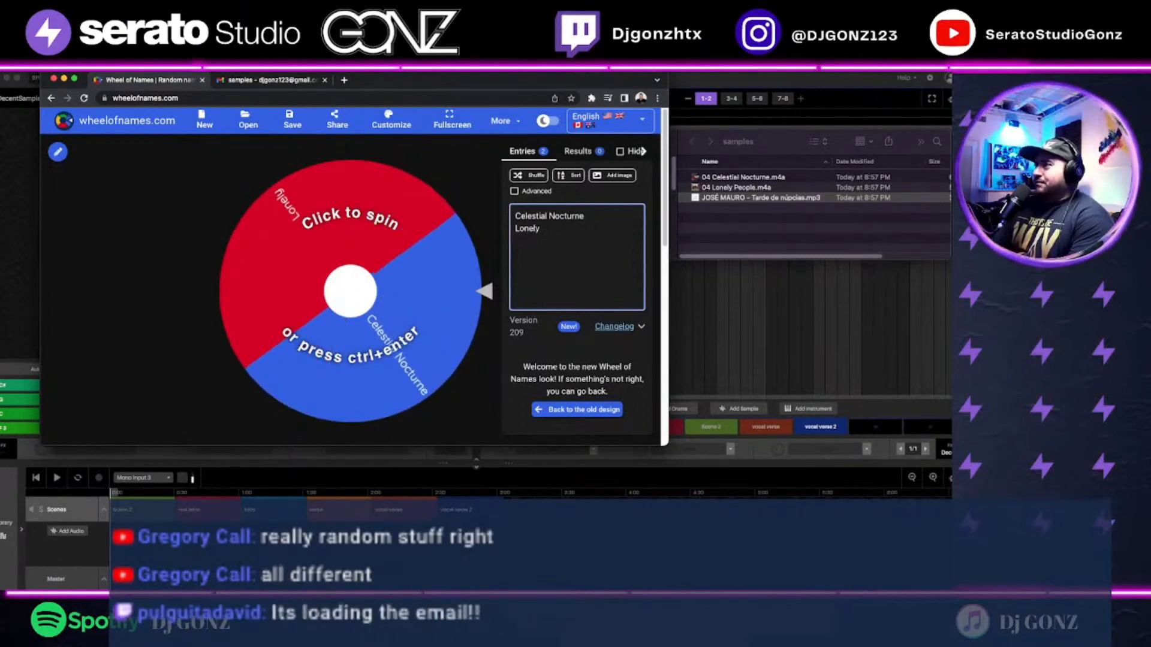
left_click(532, 230)
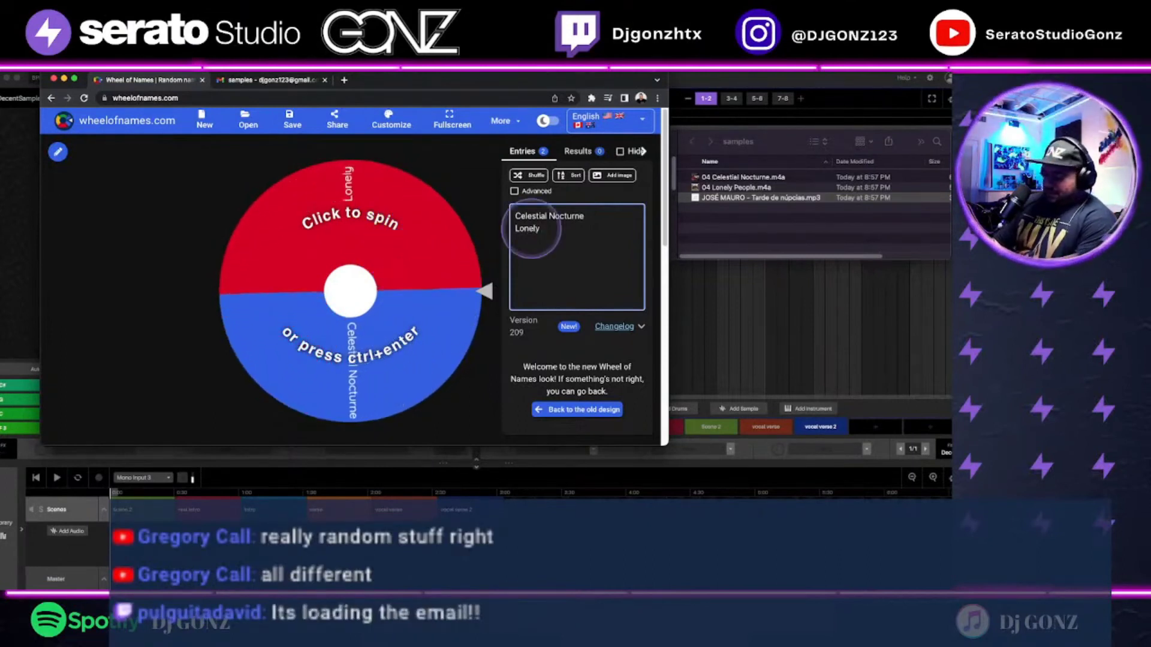
type("People")
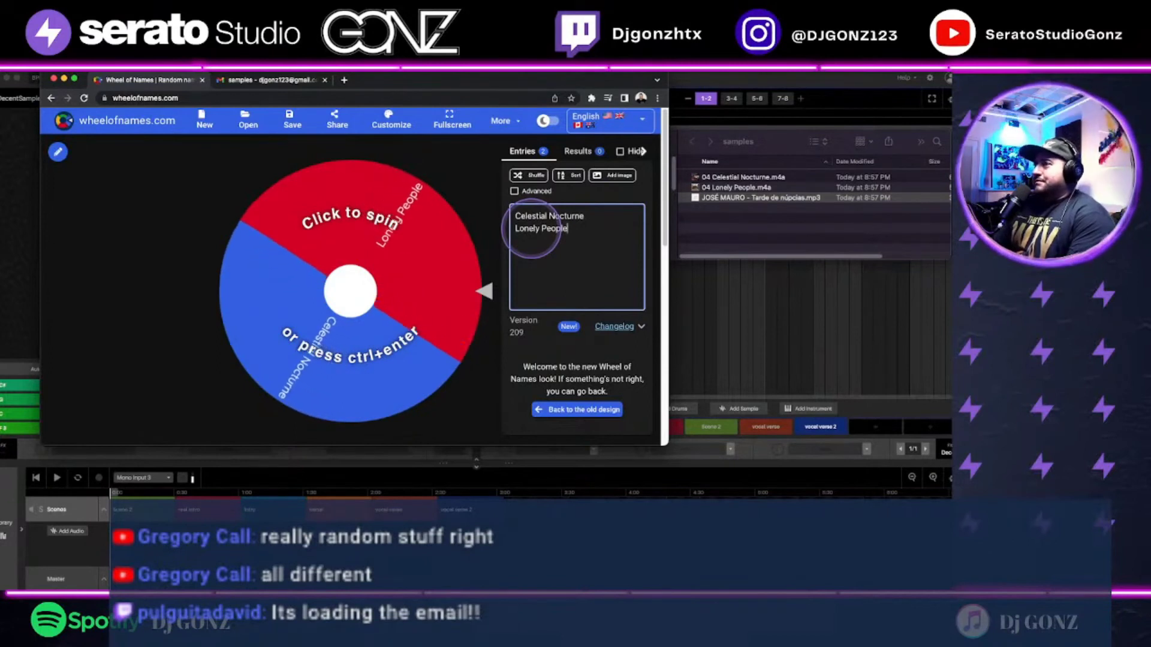
Step: Add Jose mauro as the third wheel entry and spin the wheel to pick a sample track
key("Return")
type("Jose mal")
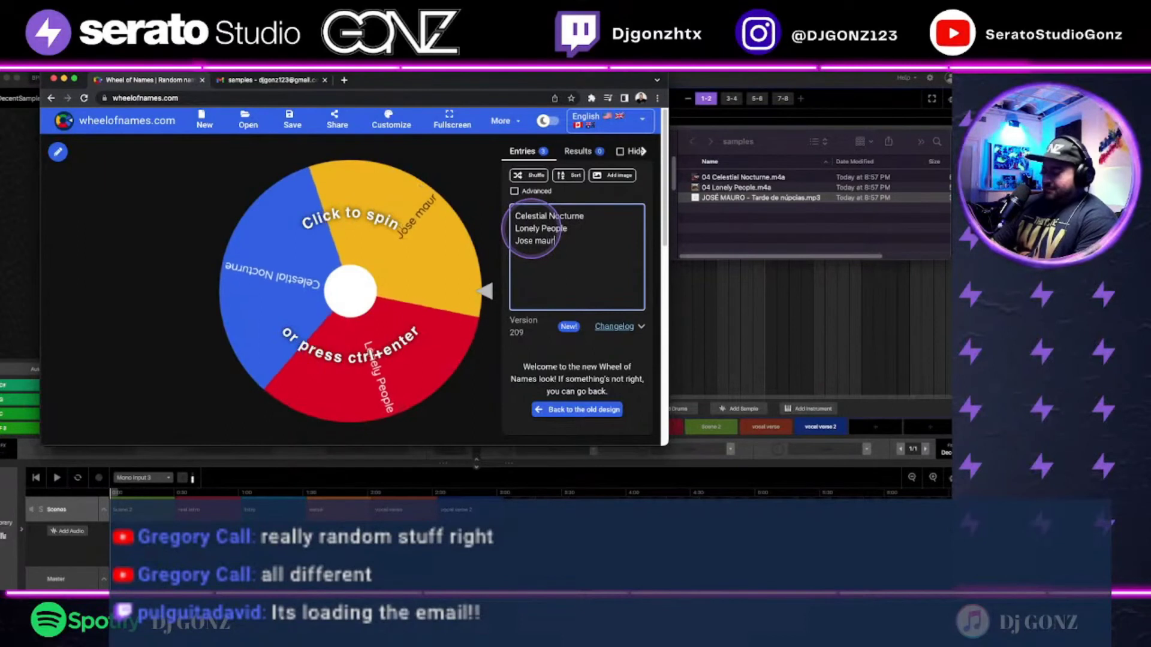
type("ro")
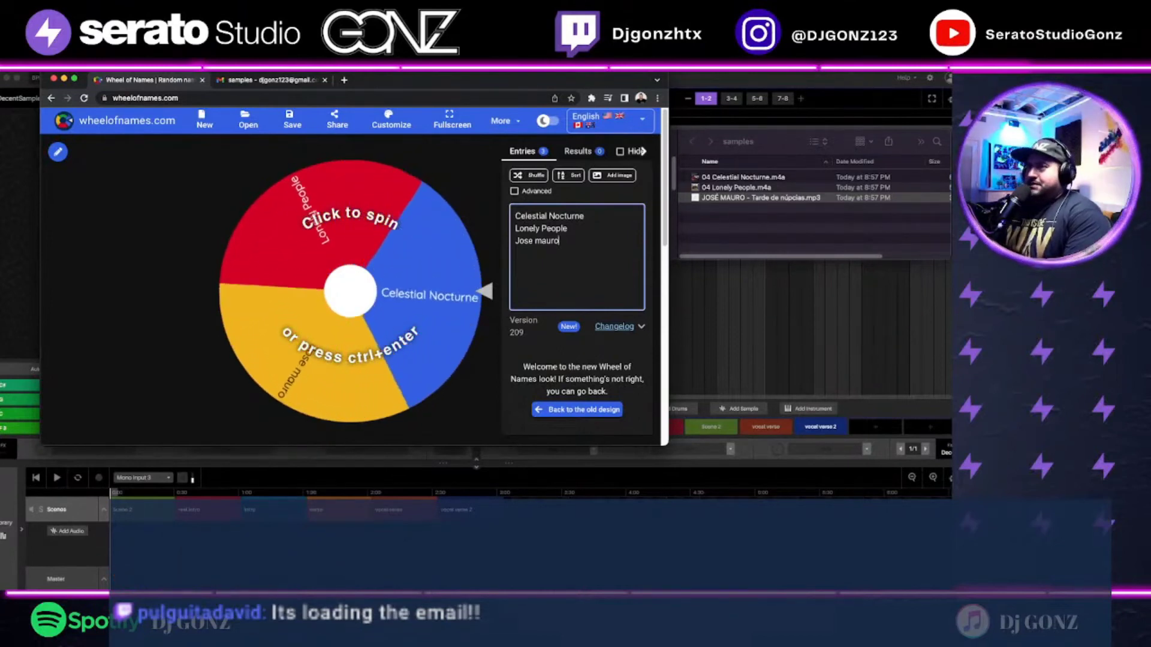
key("ctrl+Return")
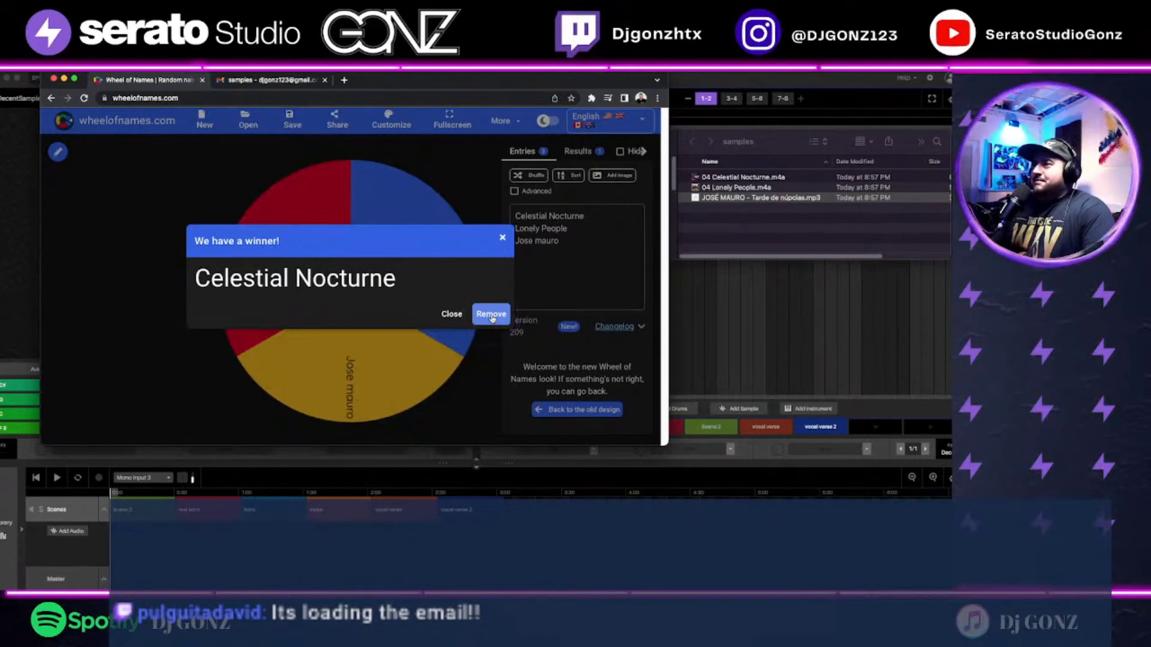
Step: Remove the winning Celestial Nocturne entry from the wheel and minimise the browser window
left_click(491, 314)
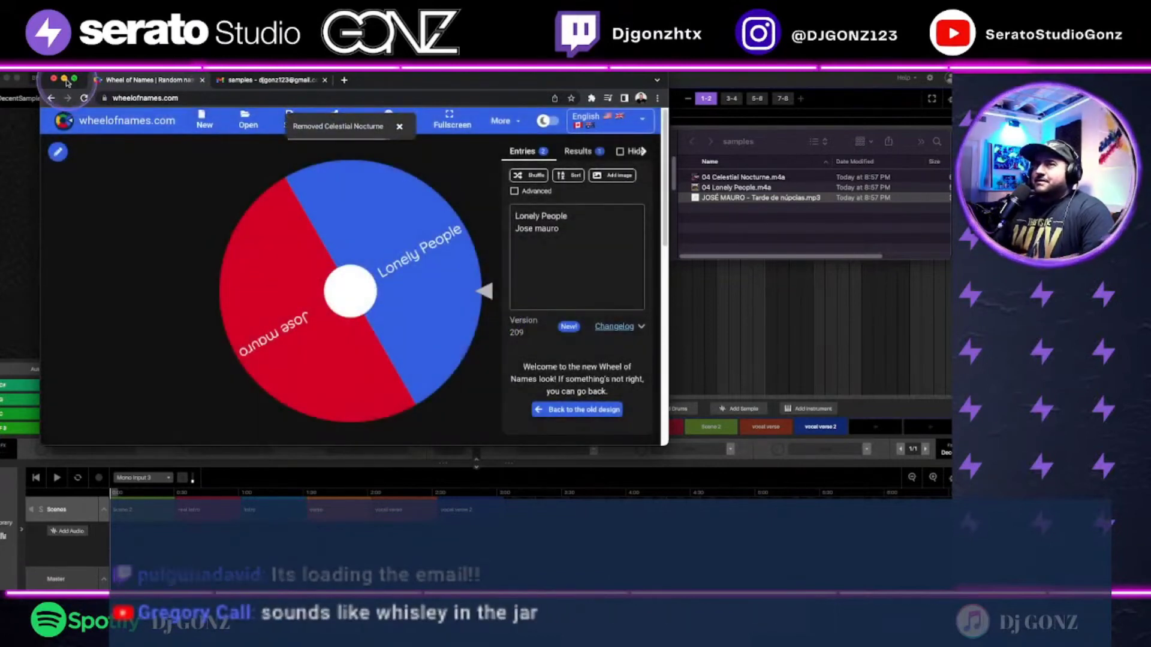
left_click(64, 79)
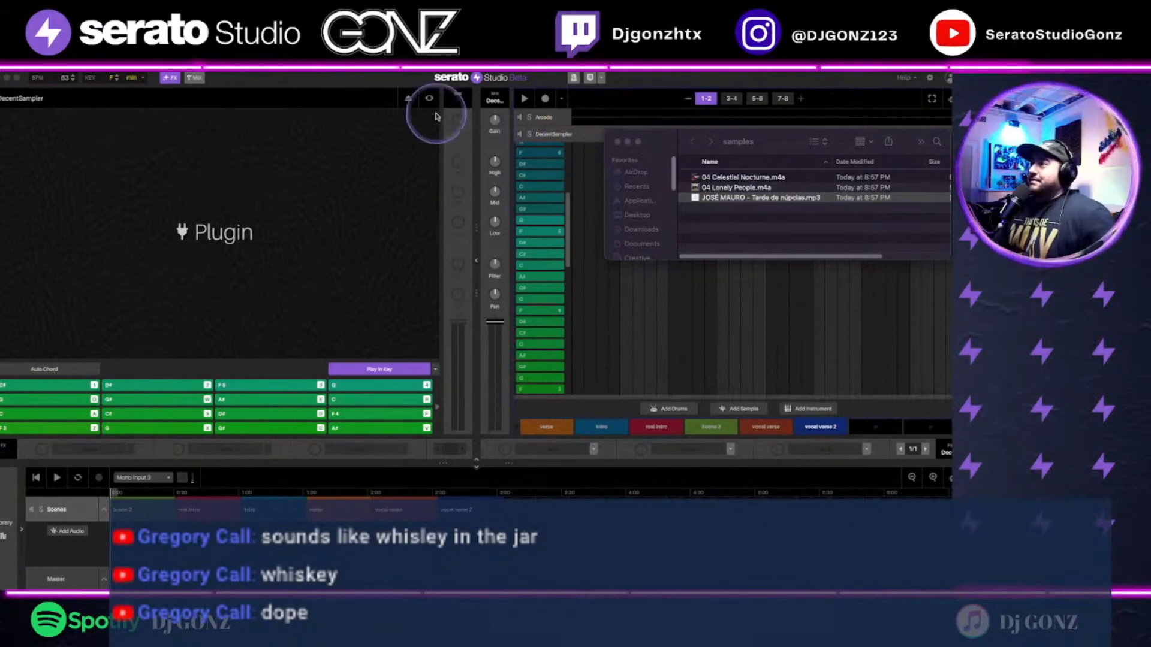
Step: Switch to Serato Studio, start a new project and collapse its Studio Drum Kit deck
left_click(235, 78)
left_click(73, 64)
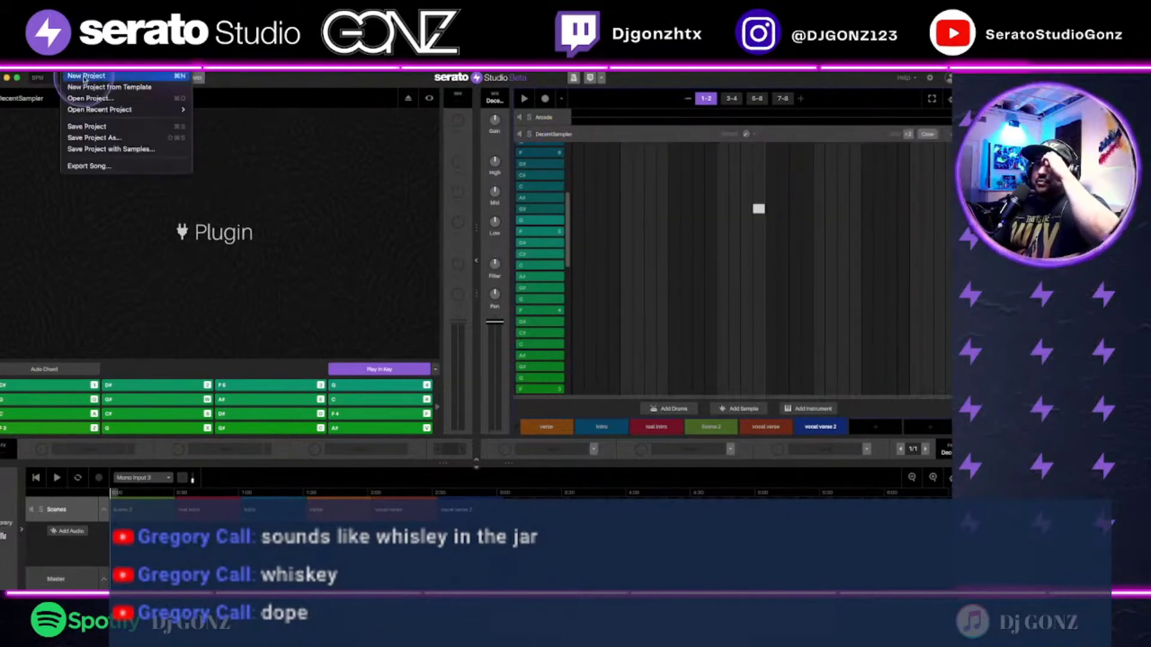
left_click(427, 190)
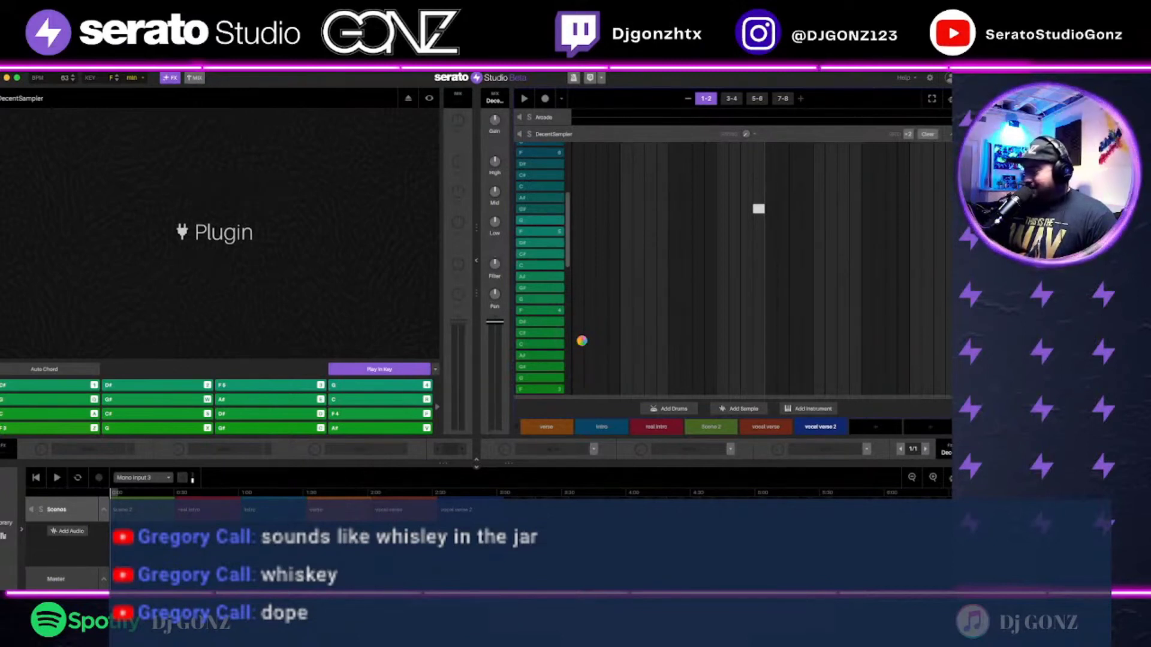
left_click(700, 275)
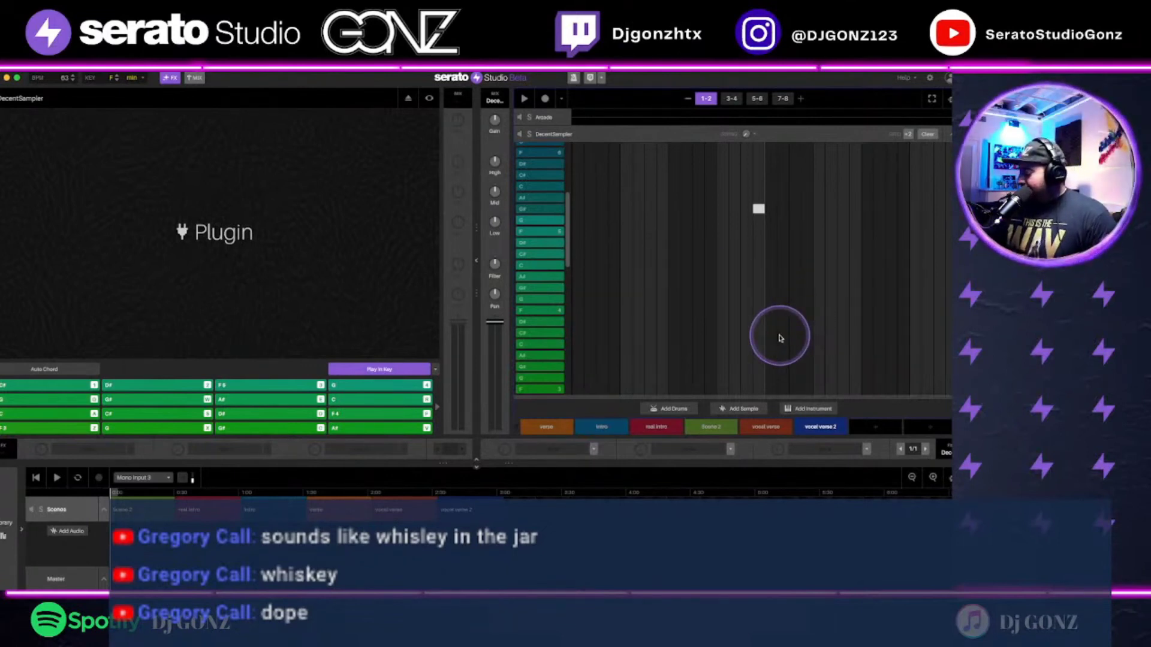
key("super+n")
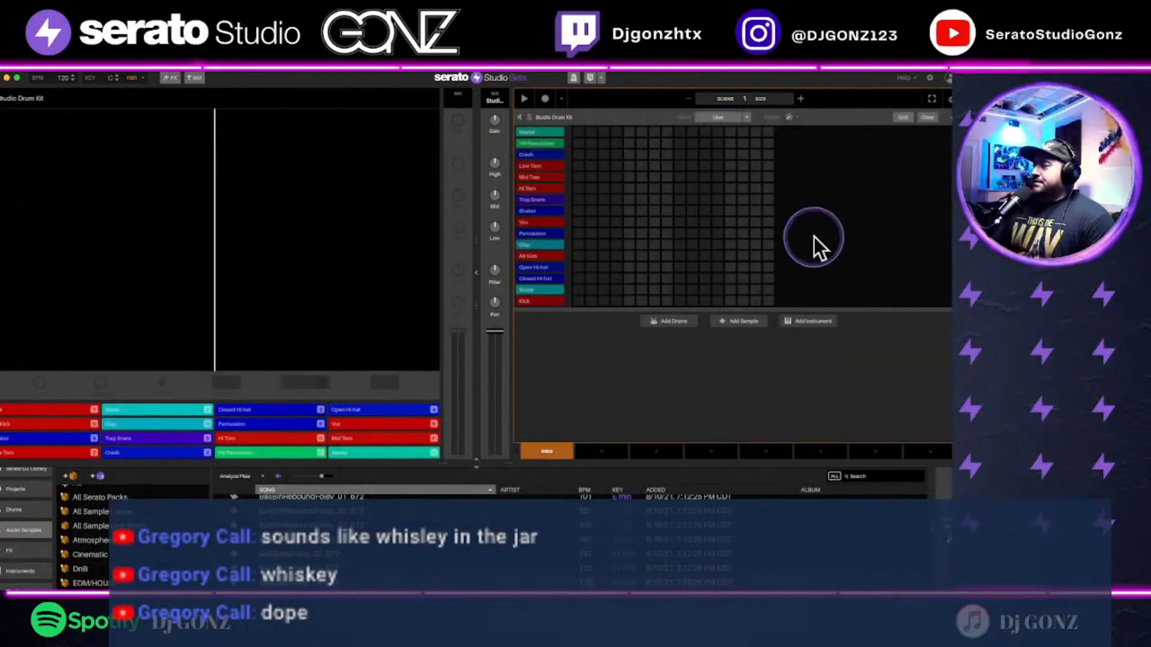
left_click(927, 117)
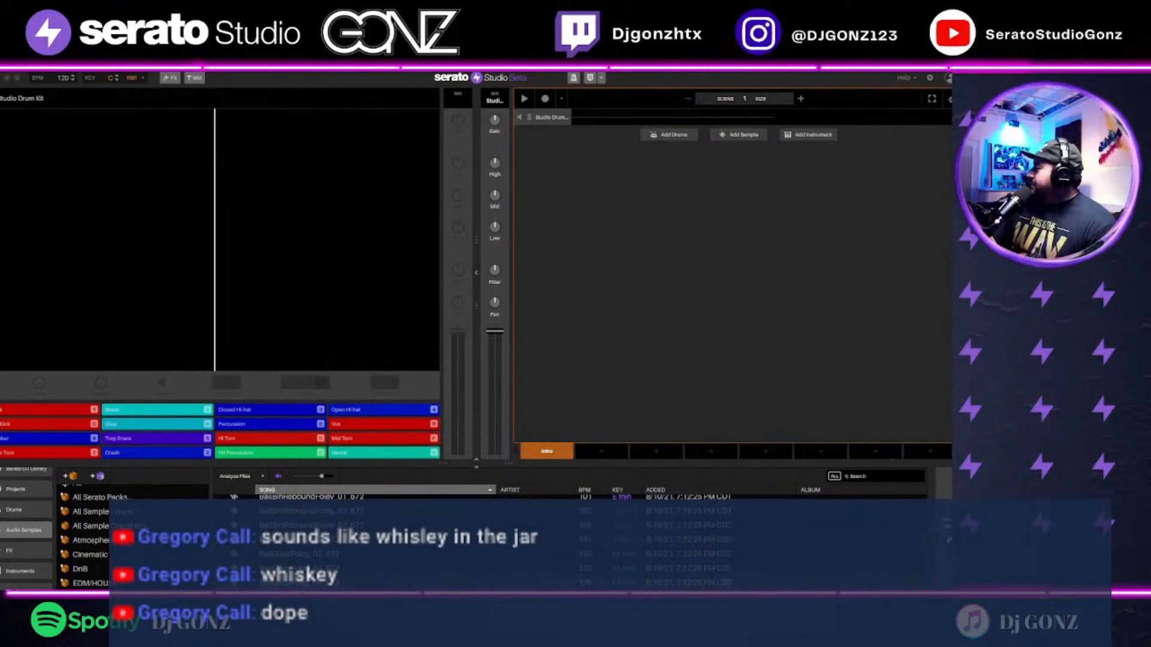
Step: Load 04 Celestial Nocturne.m4a from the samples folder into the project as a sample deck and close the folder window
key("super+Tab")
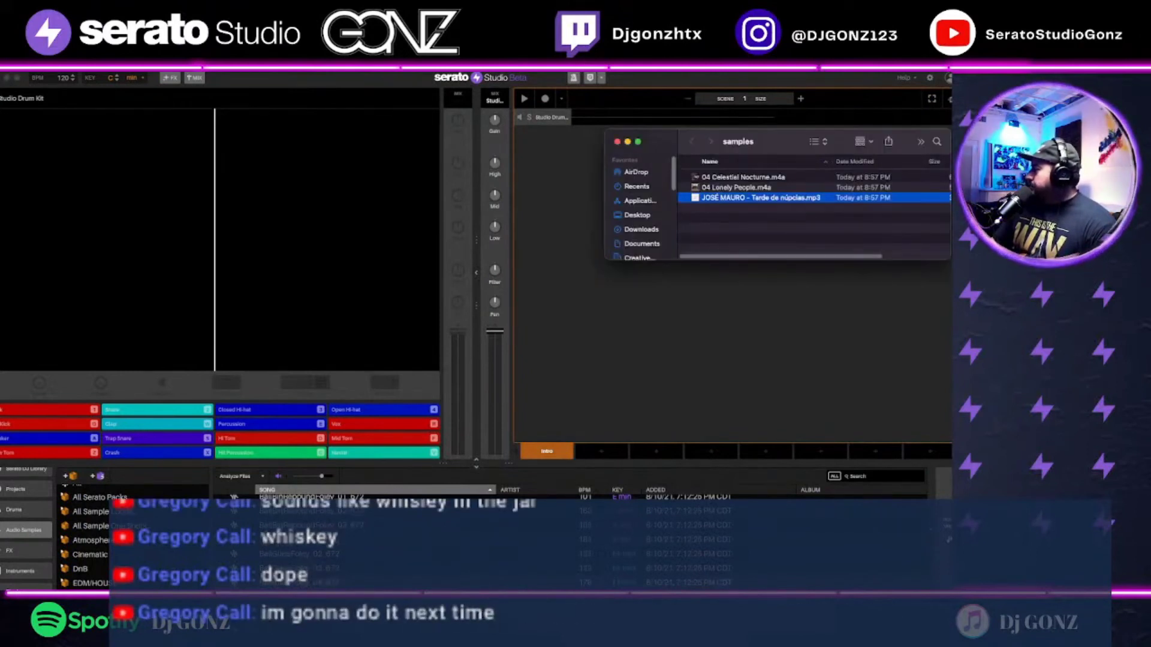
left_click_drag(743, 176, 545, 251)
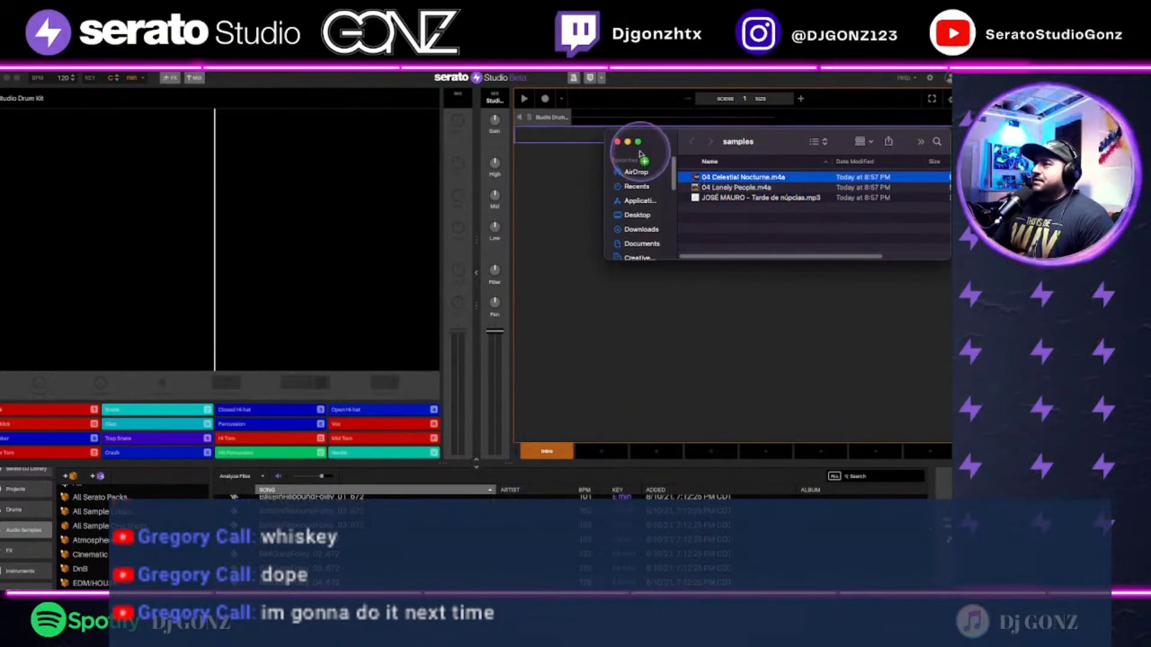
left_click(618, 144)
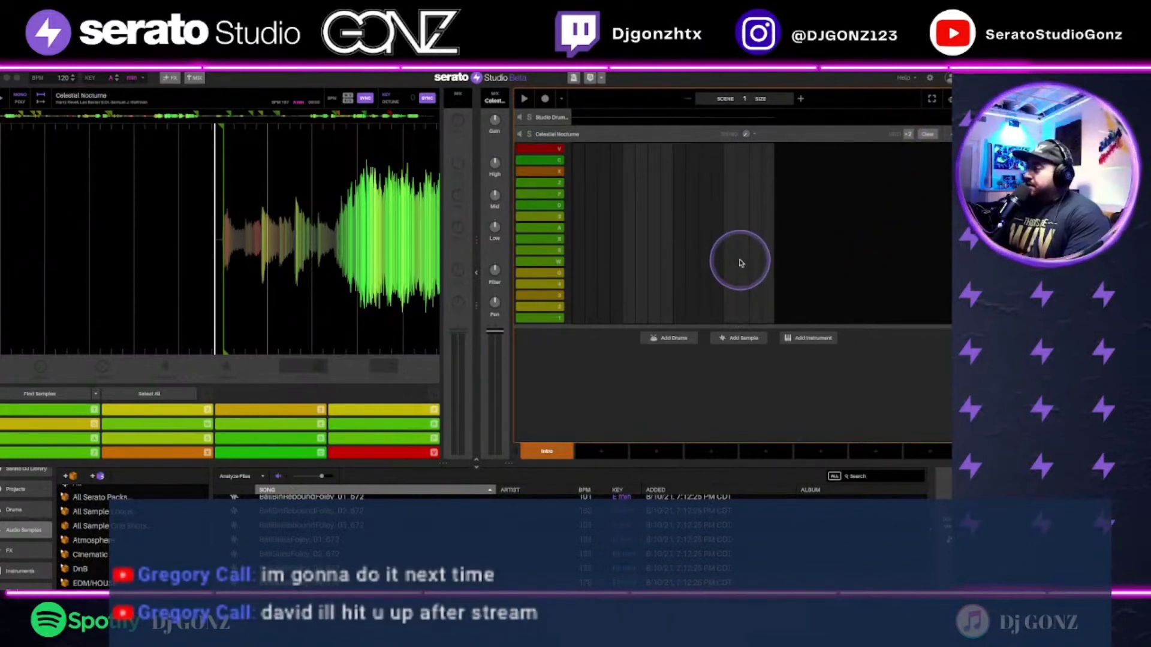
Step: Play the opening of Celestial Nocturne and set the project tempo to match the track at 157 BPM
left_click(261, 257)
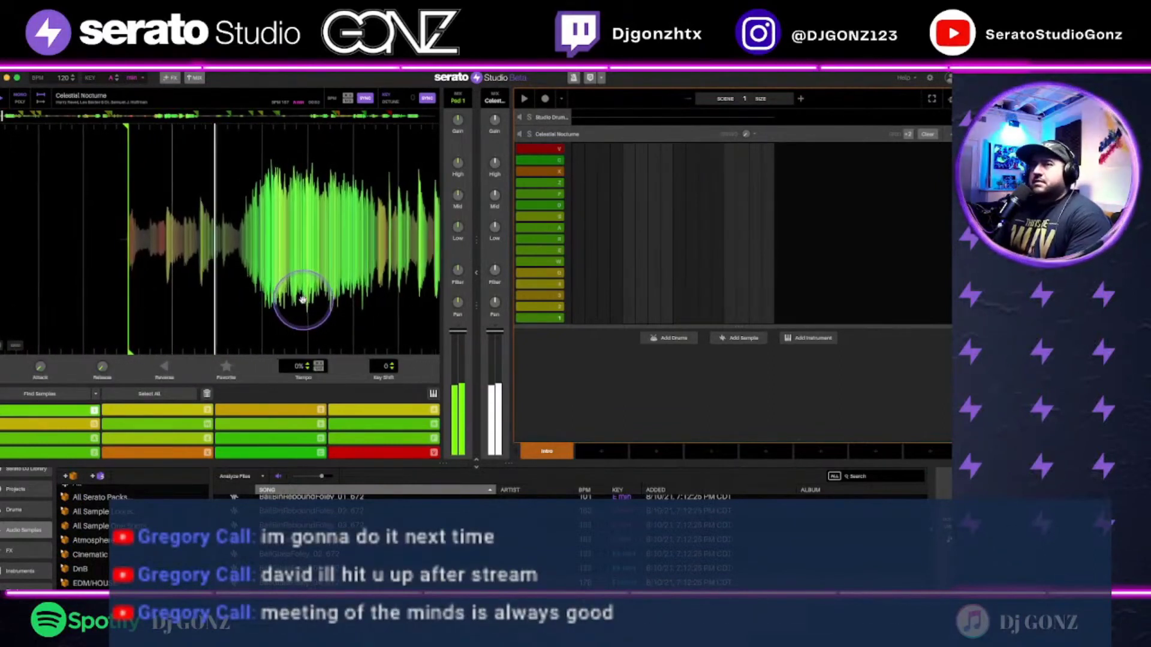
left_click(320, 335)
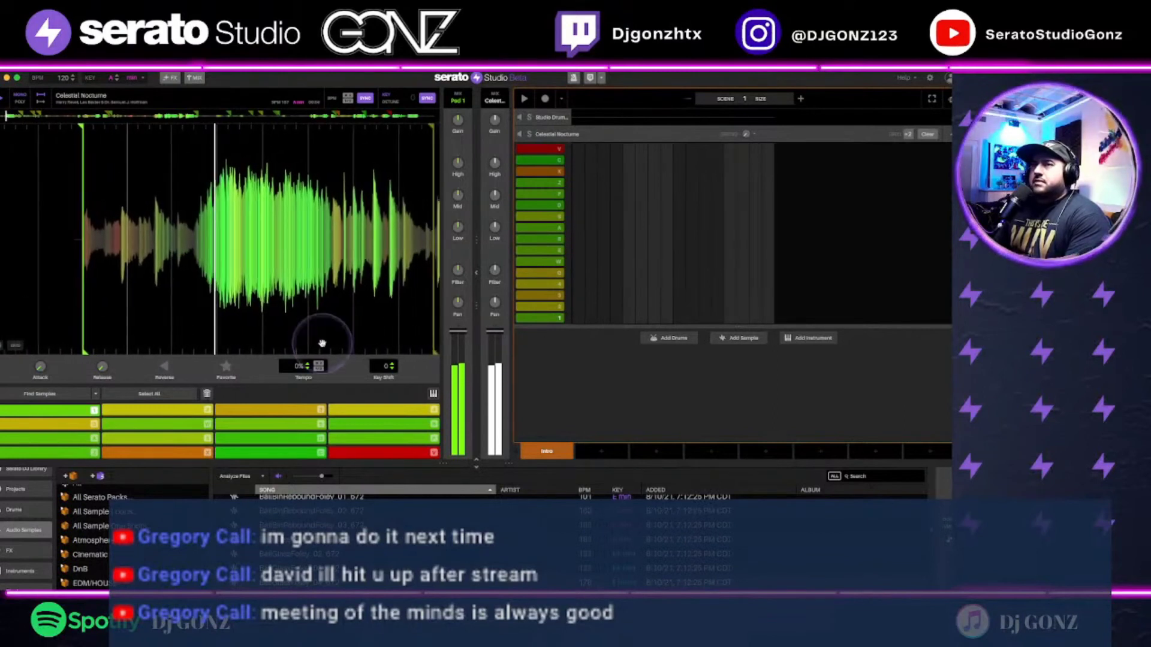
left_click(78, 142)
left_click(37, 77)
left_click(38, 78)
left_click(37, 77)
left_click(37, 78)
left_click(37, 77)
left_click(37, 78)
left_click(57, 68)
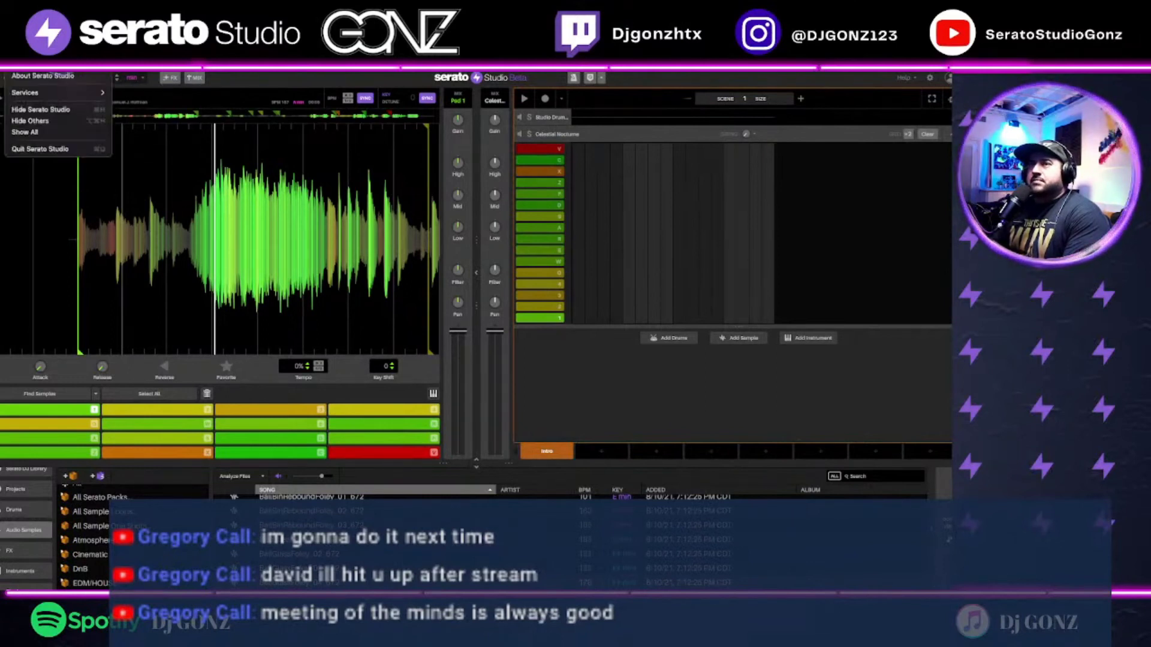
left_click(51, 72)
left_click(37, 77)
left_click(37, 78)
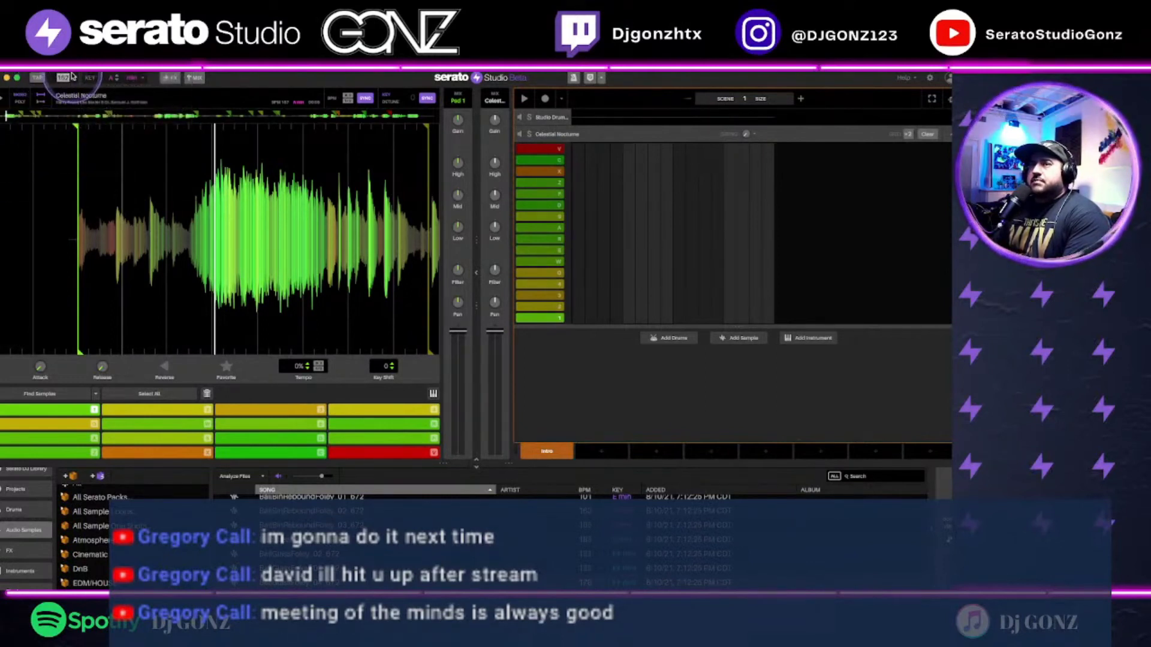
left_click(37, 77)
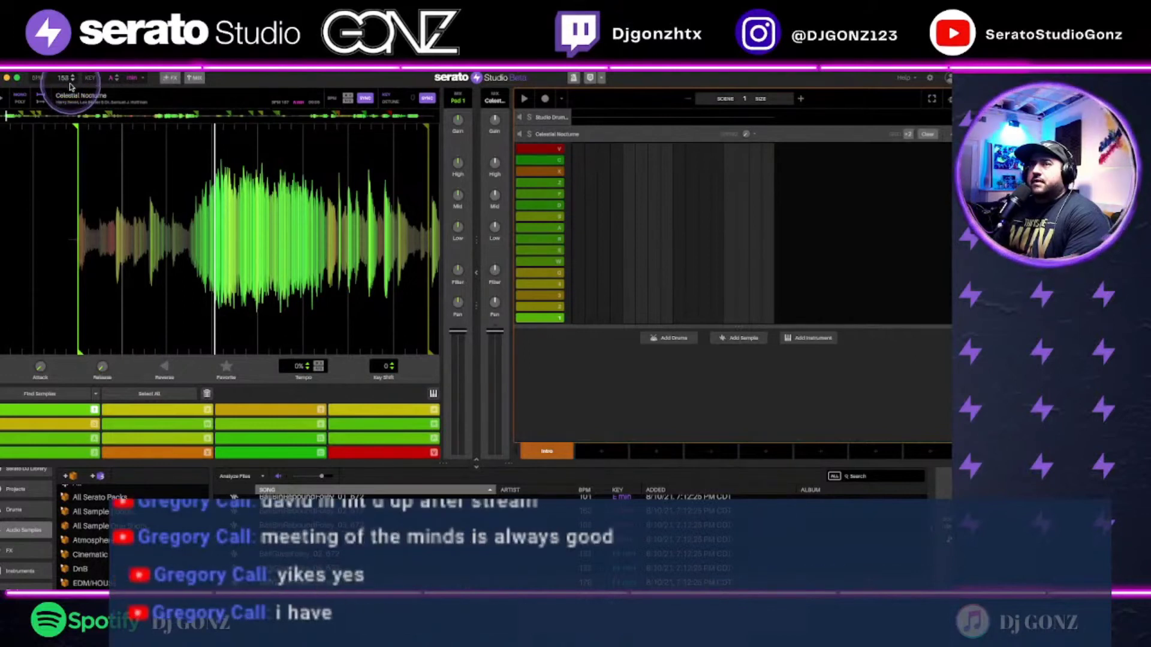
Step: Audition different sections of Celestial Nocturne along its waveform for a passage worth chopping
left_click(174, 243)
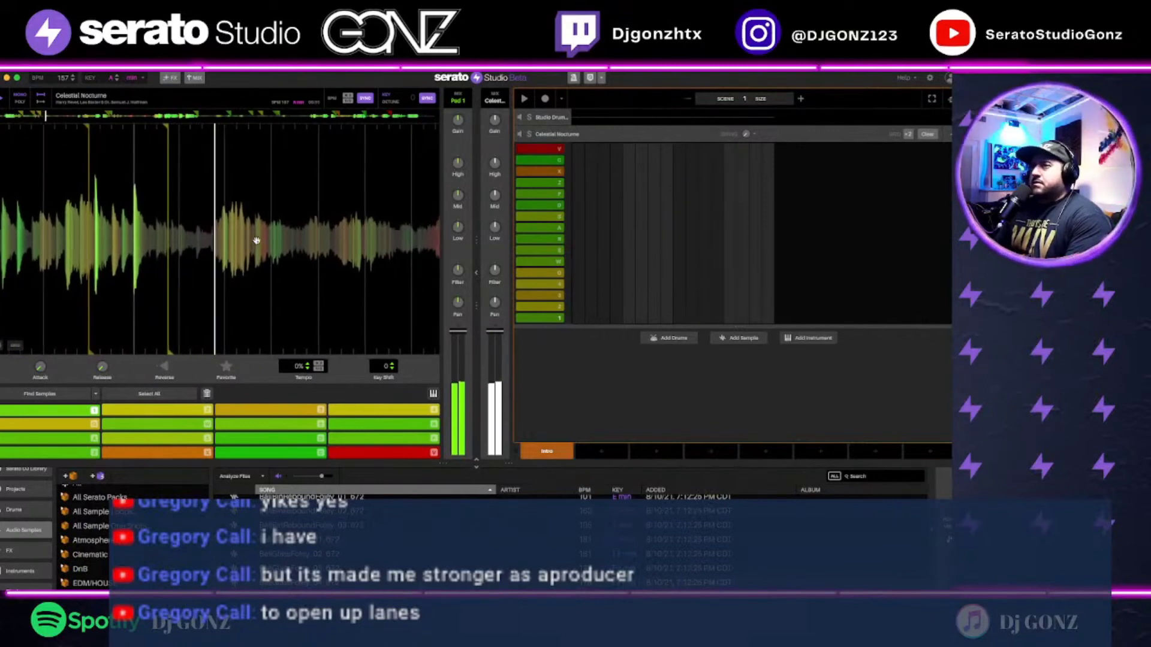
left_click(131, 153)
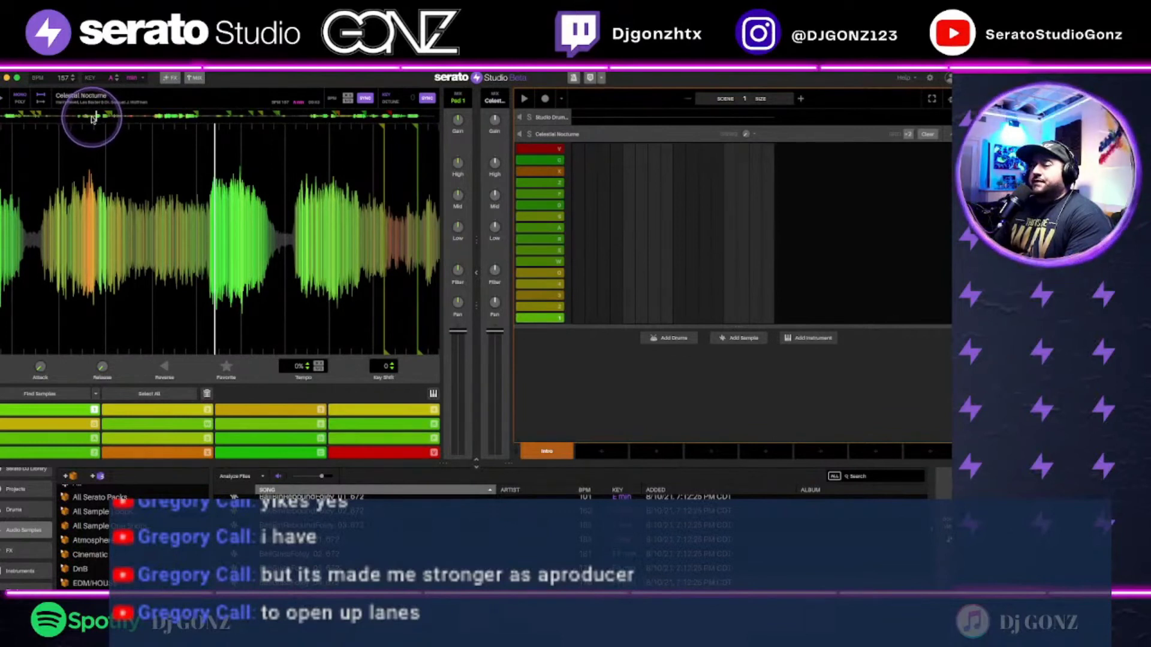
left_click(91, 117)
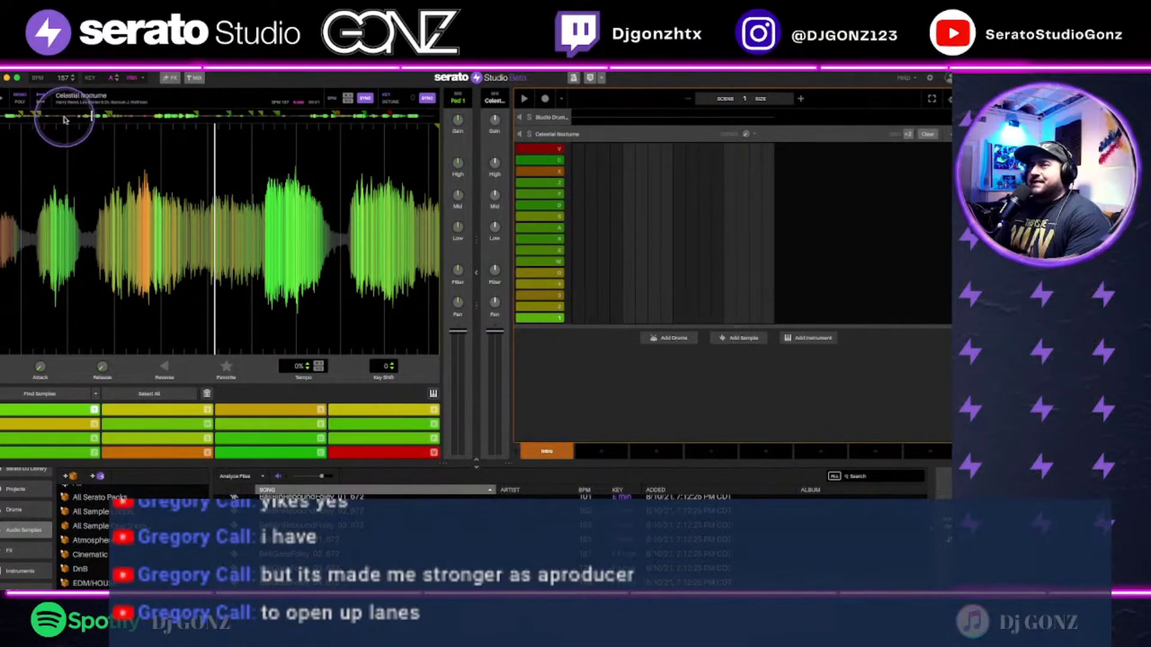
left_click(103, 118)
left_click(58, 120)
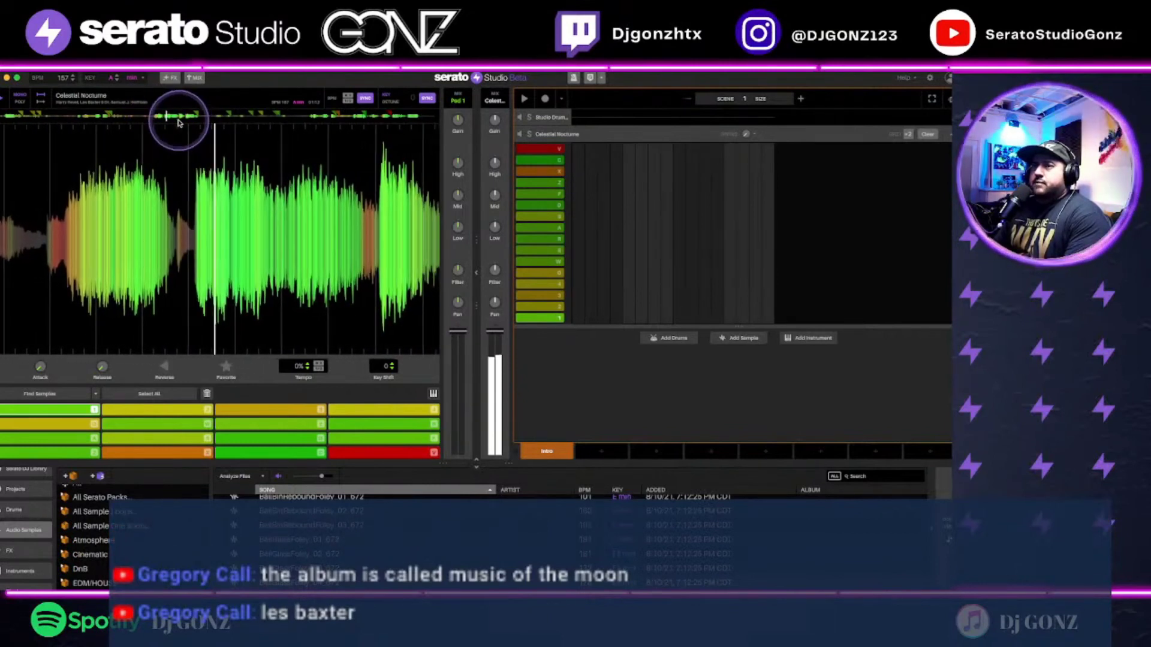
left_click(207, 118)
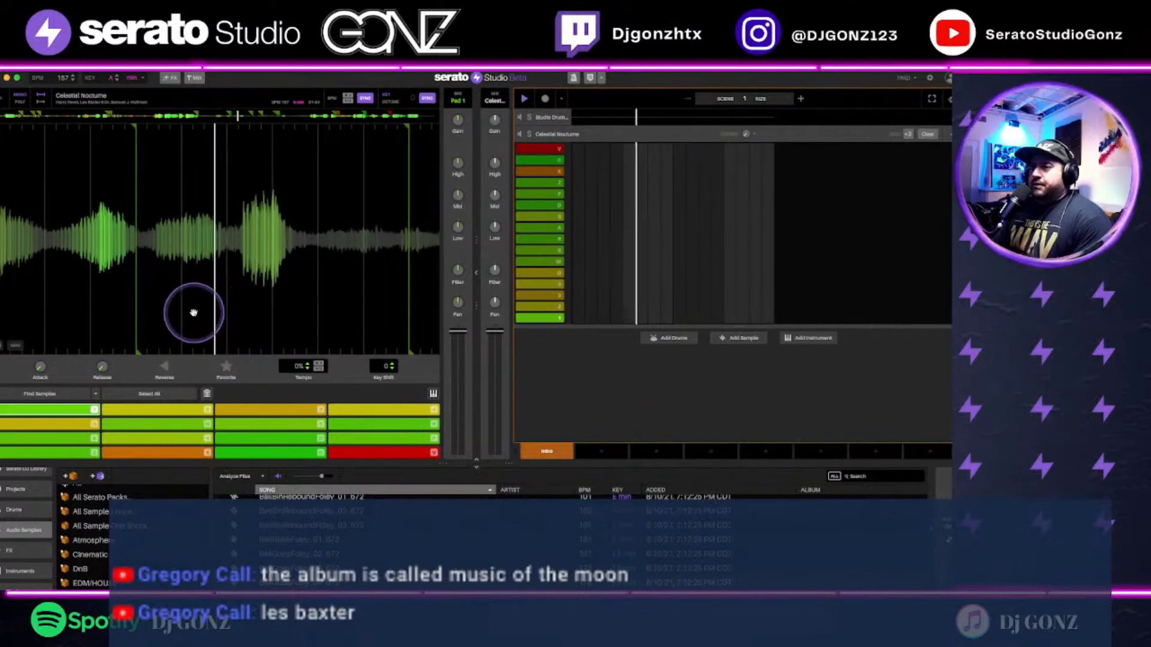
Step: Select and delete all the automatically placed cue points of the Celestial Nocturne sample
left_click(207, 394)
left_click(168, 394)
key("Delete")
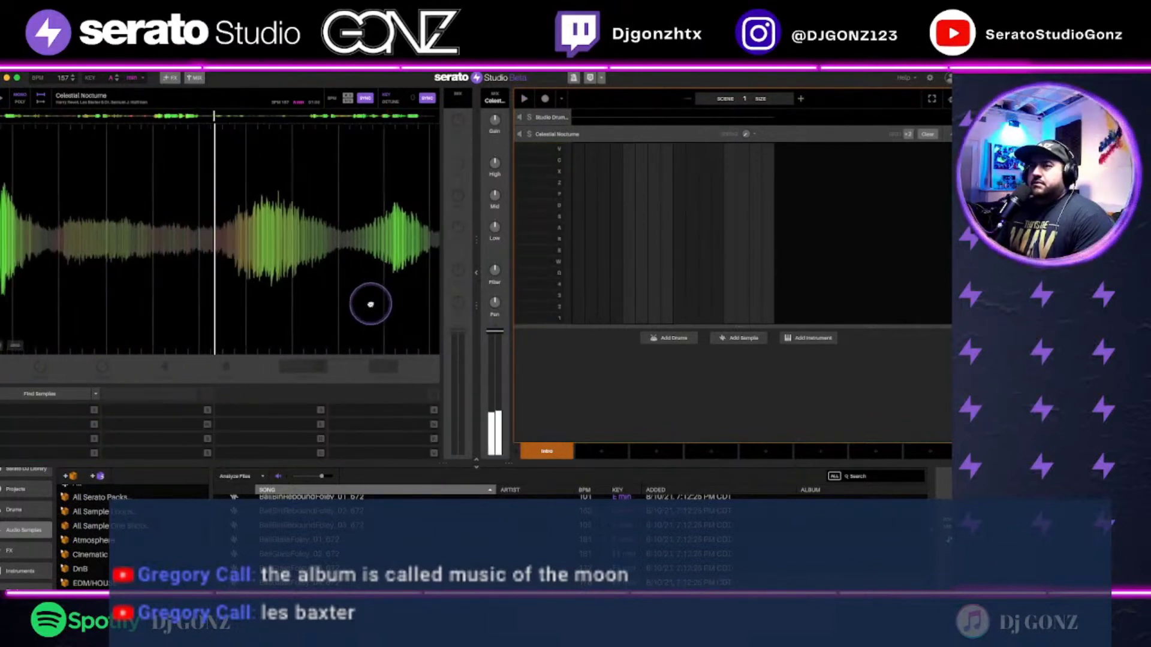
Step: Set cue points on pads 1, 2 and 3 in the quiet middle passage, moving the third one slightly earlier
key("1")
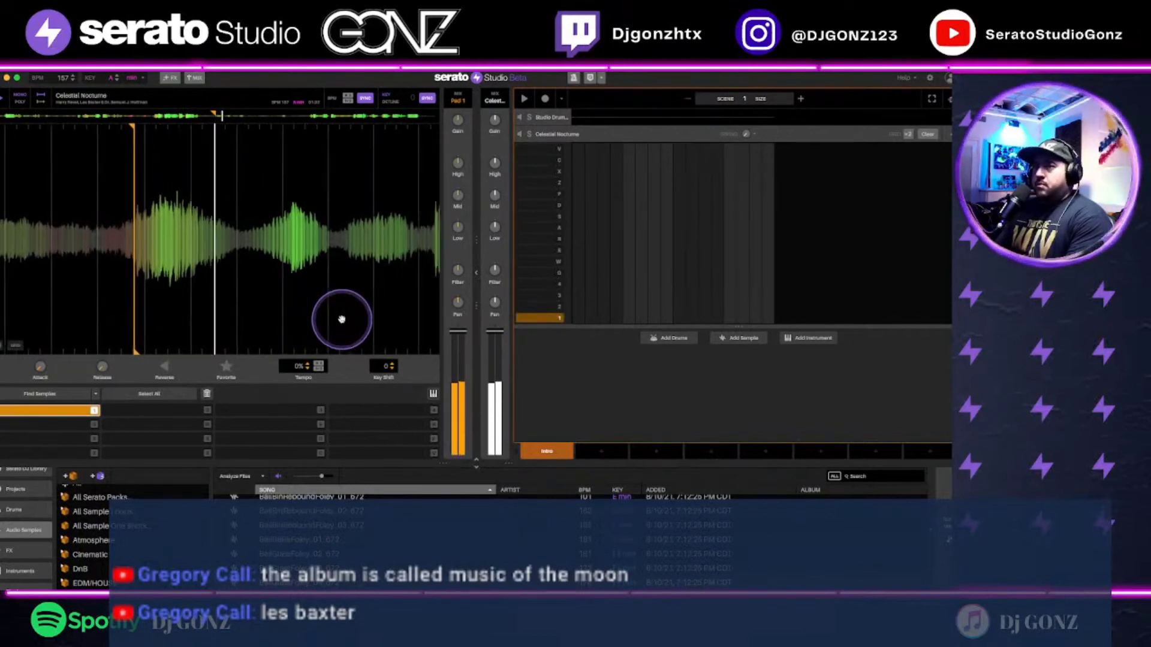
mouse_move(284, 308)
left_mouse_down()
mouse_move(372, 306)
mouse_move(261, 306)
left_mouse_up()
key("2")
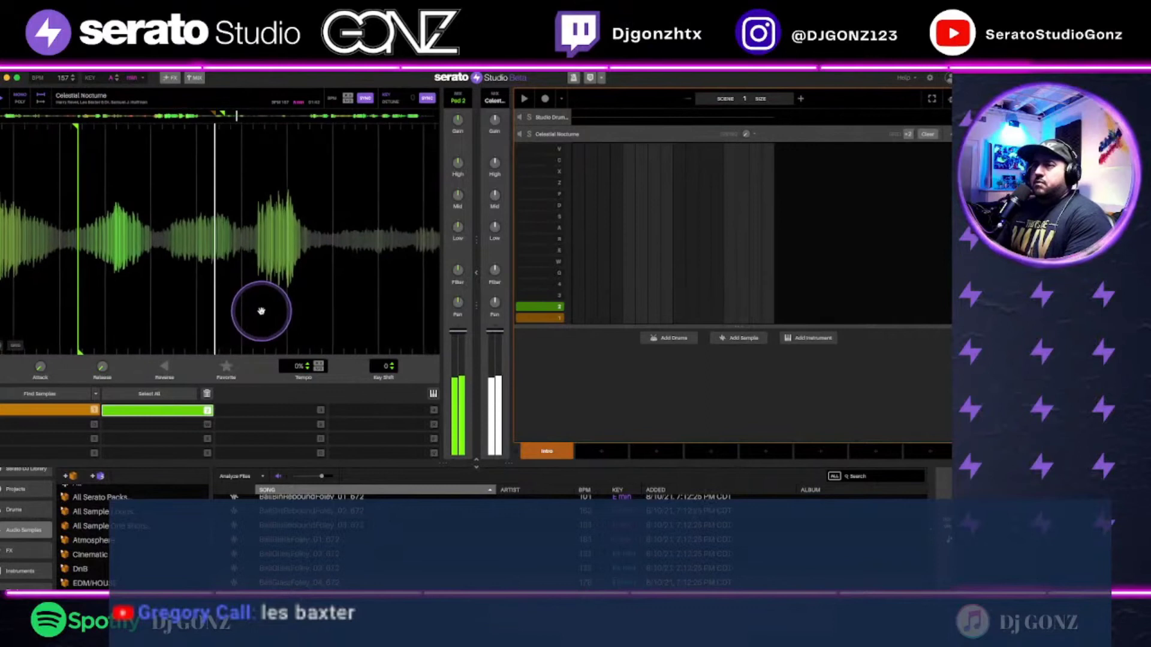
key("3")
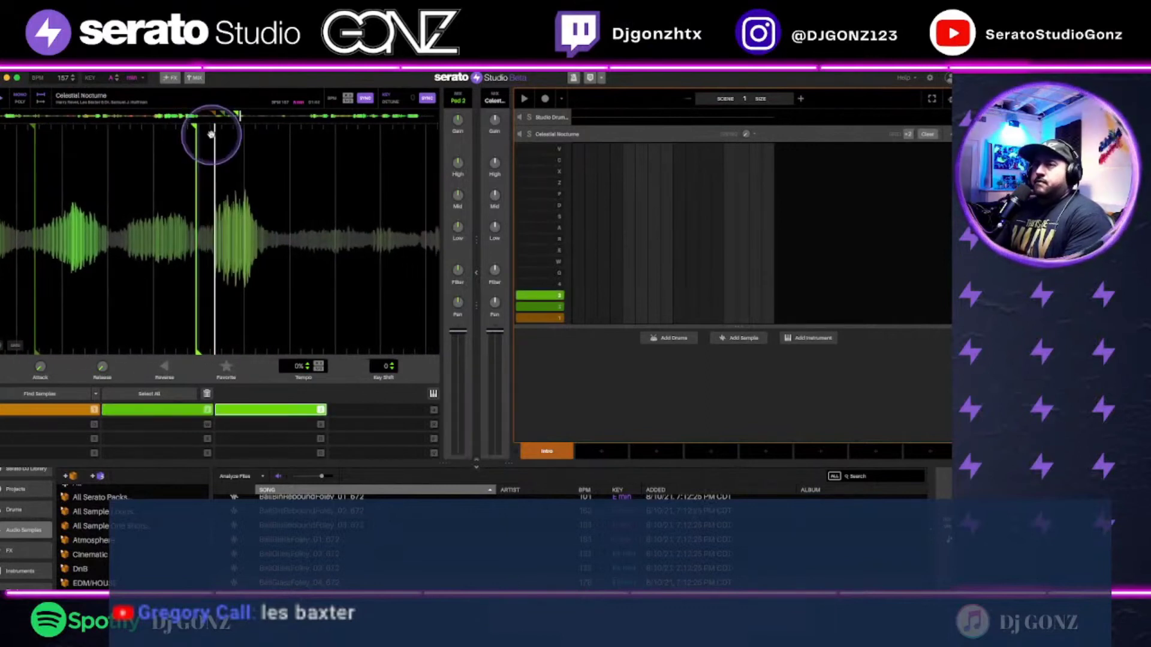
left_click(111, 142)
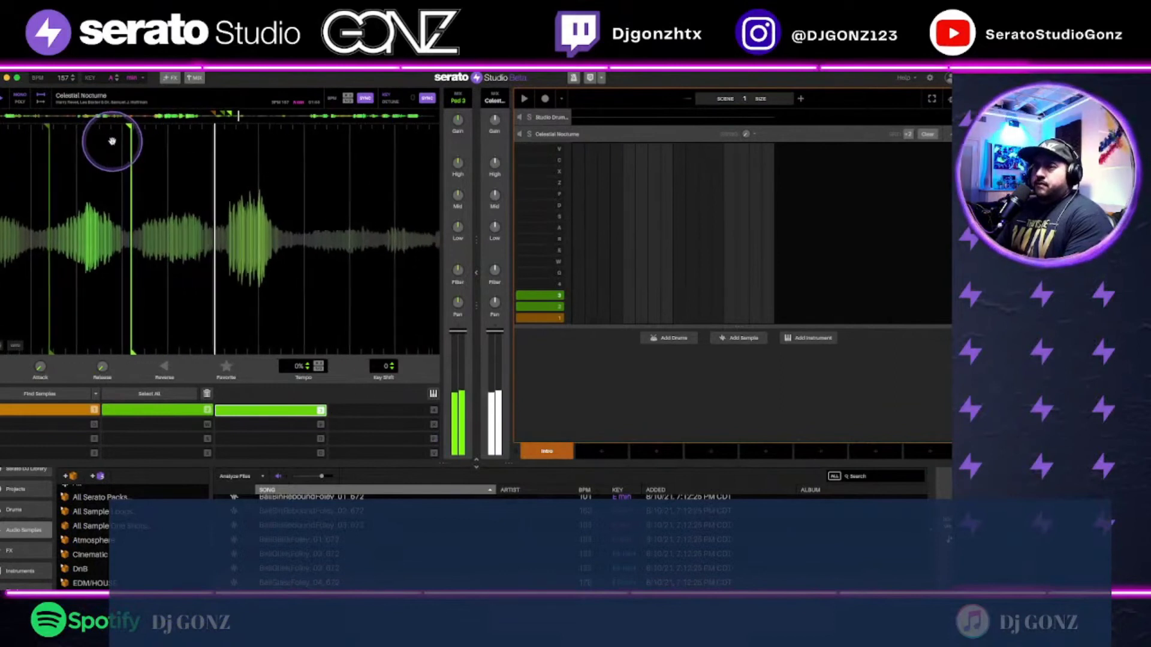
Step: Play the chops on the first three pads and add a fourth cue point on pad 4 just after the third
key("2")
key("3")
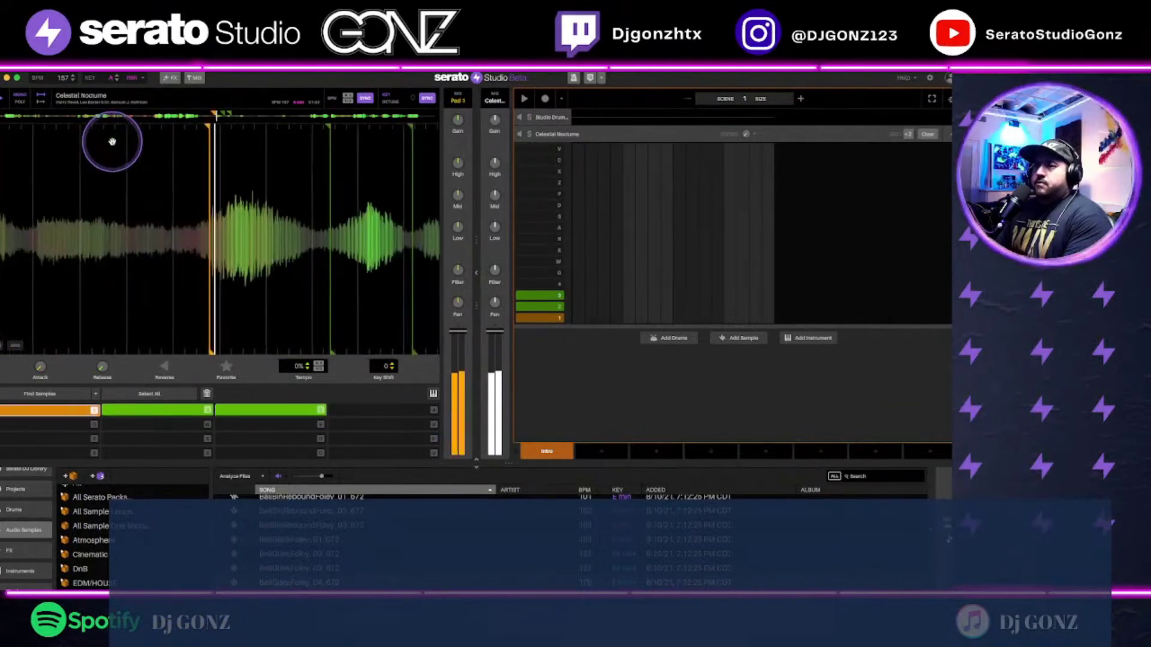
mouse_move(150, 153)
left_mouse_down()
mouse_move(146, 134)
mouse_move(128, 128)
mouse_move(206, 123)
mouse_move(193, 136)
mouse_move(223, 274)
left_mouse_up()
key("3")
key("1")
key("2")
key("3")
key("2")
key("3")
key("4")
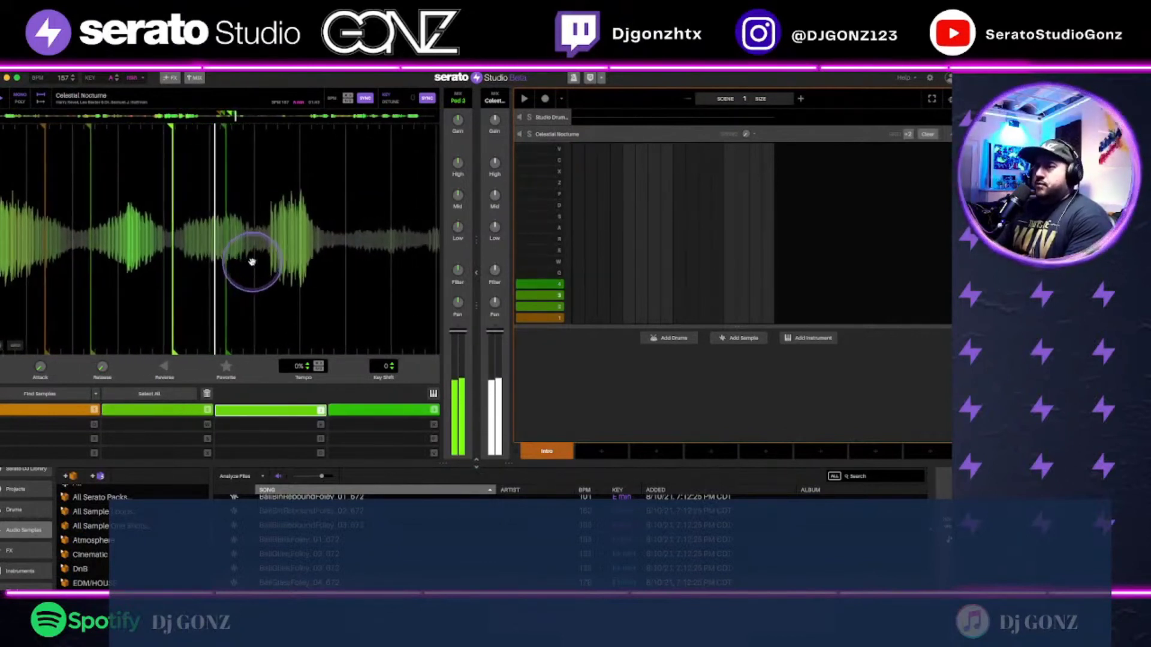
left_click_drag(250, 262, 399, 240)
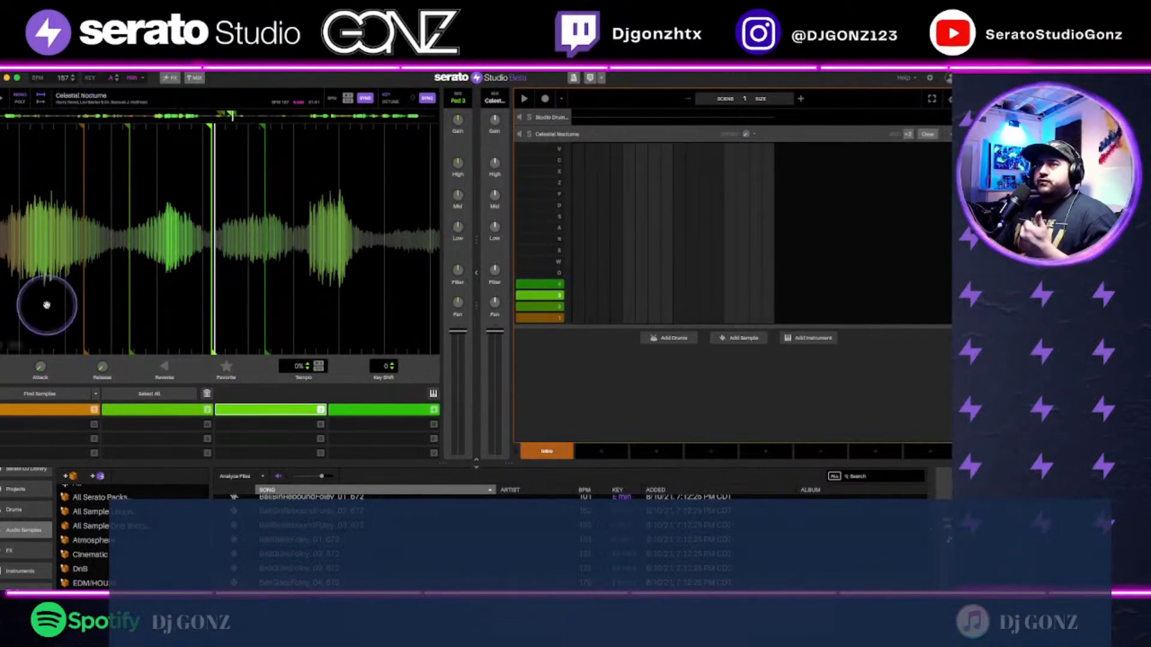
Step: Set the project tempo to 93 BPM and open the sample's beatgrid editor
left_click(37, 77)
left_click(37, 77)
left_click(37, 77)
left_click_drag(62, 86, 60, 90)
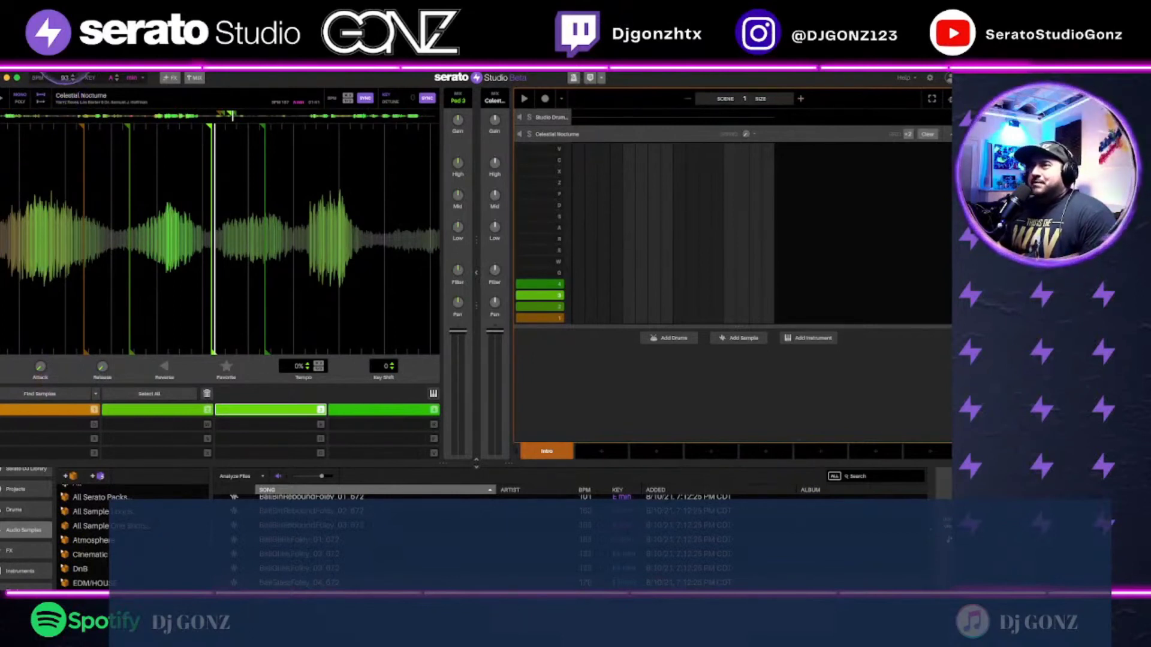
left_click(16, 348)
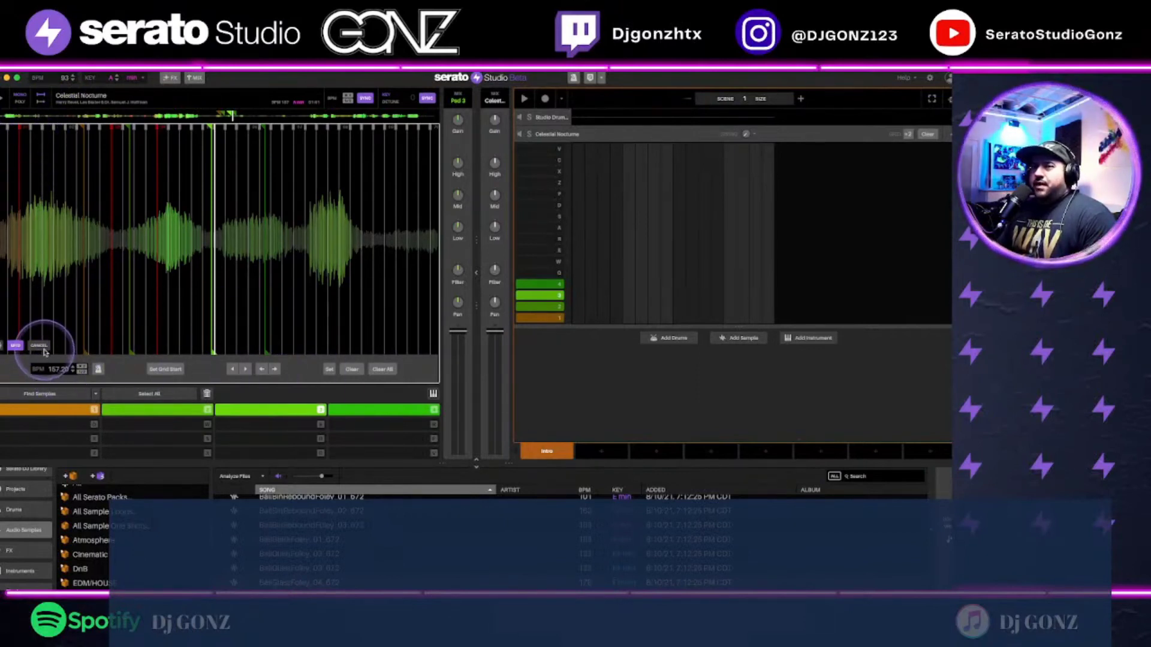
Step: Play the Celestial Nocturne chops on the pads in sequence to hear them at the slower tempo
key("1")
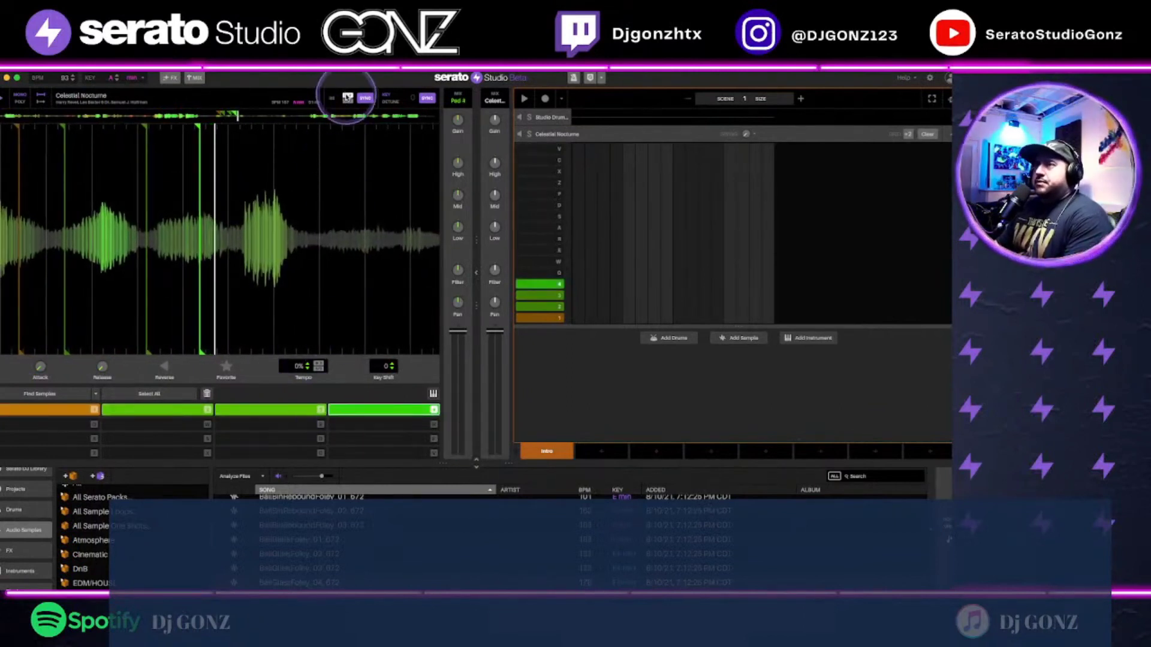
key("1")
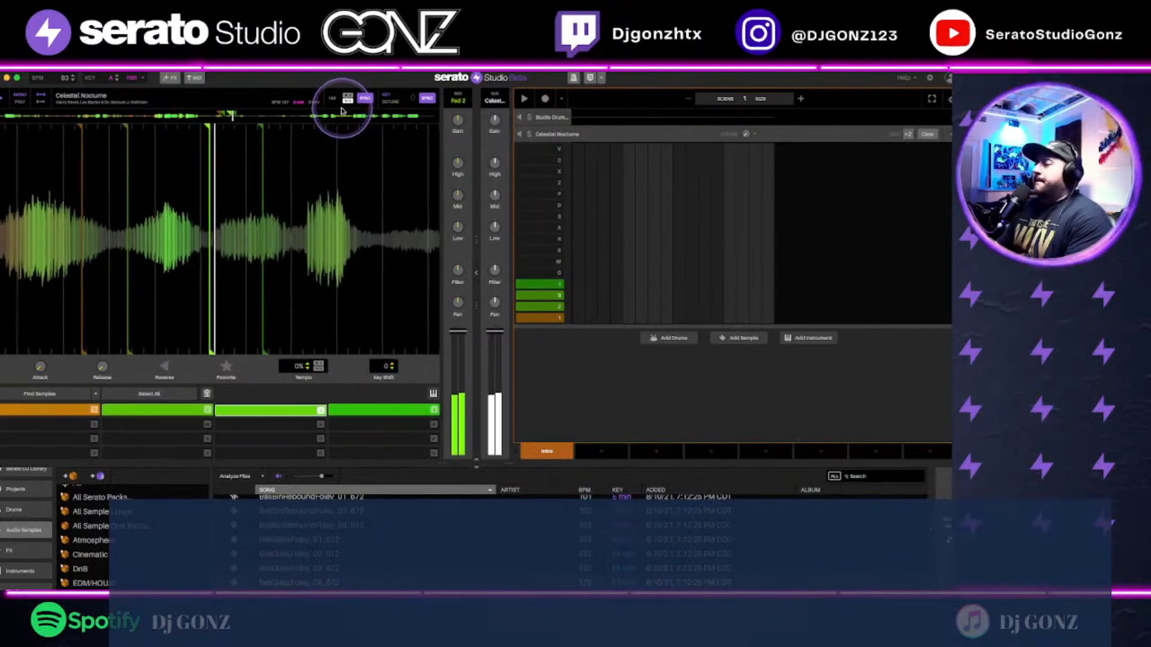
key("3")
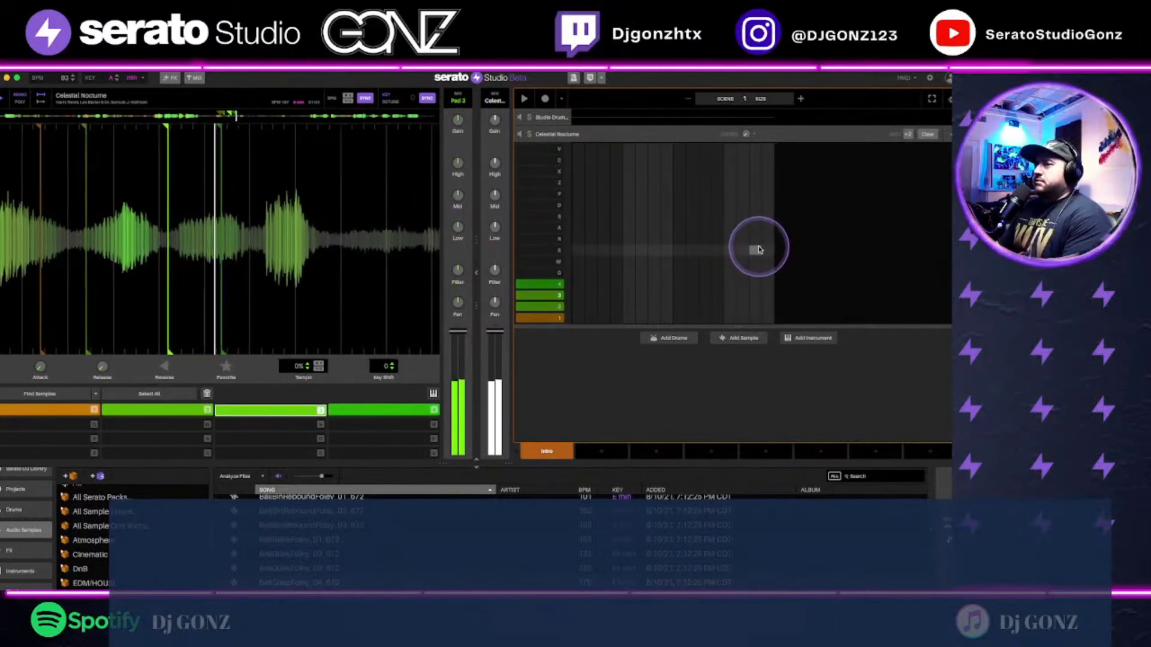
key("3")
key("3")
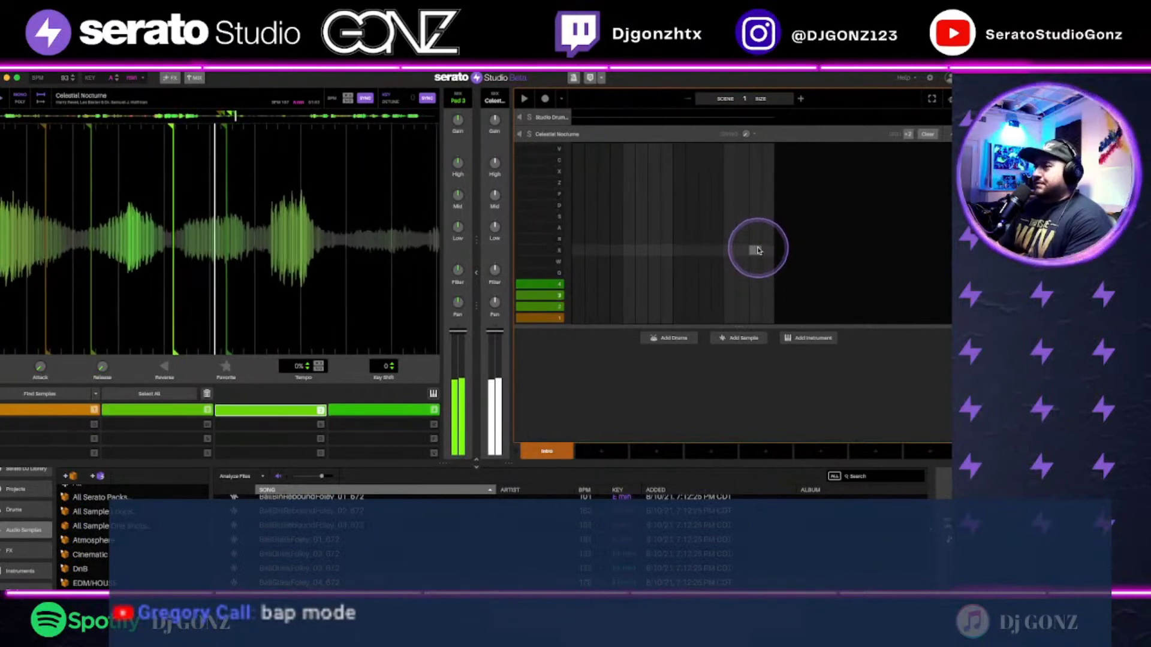
key("1")
key("2")
key("3")
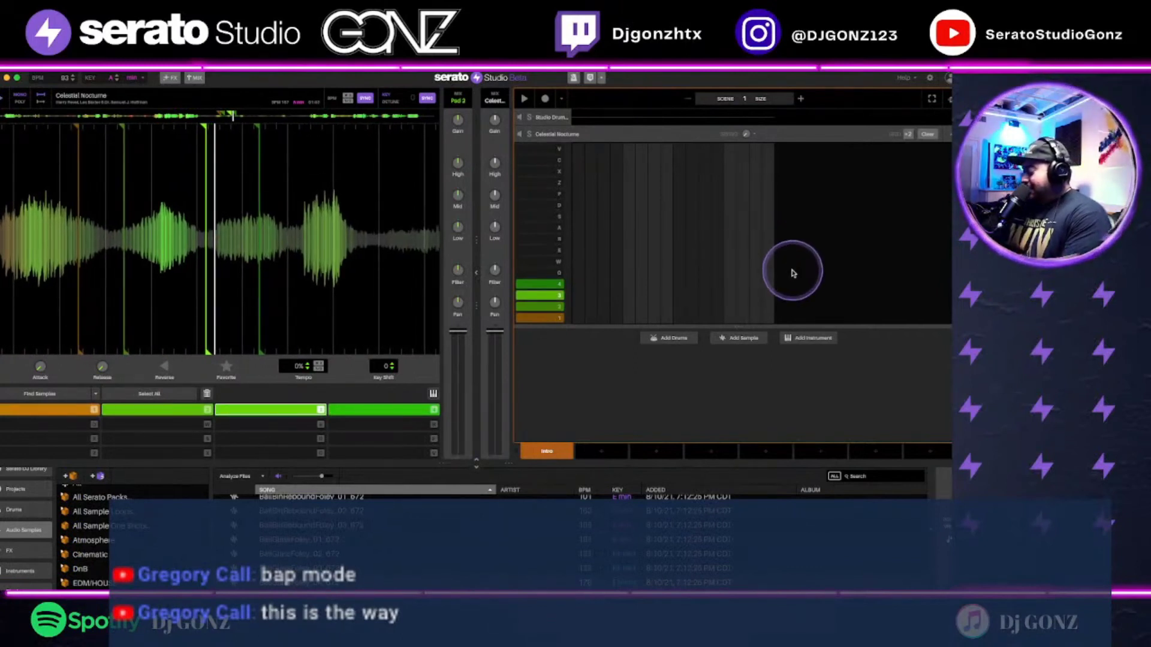
Step: Extend the scene to two bars and place the pad 3 chop on beats 1 and 3 of bar 1 and beat 1 of bar 2
left_click(800, 99)
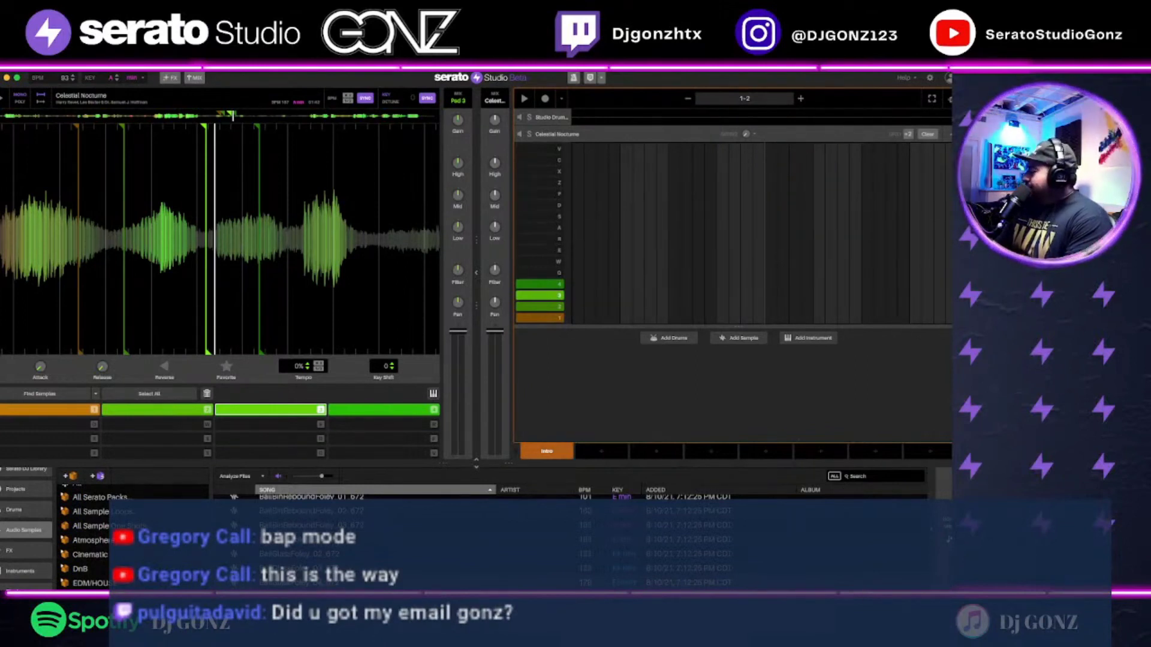
key("super+Tab")
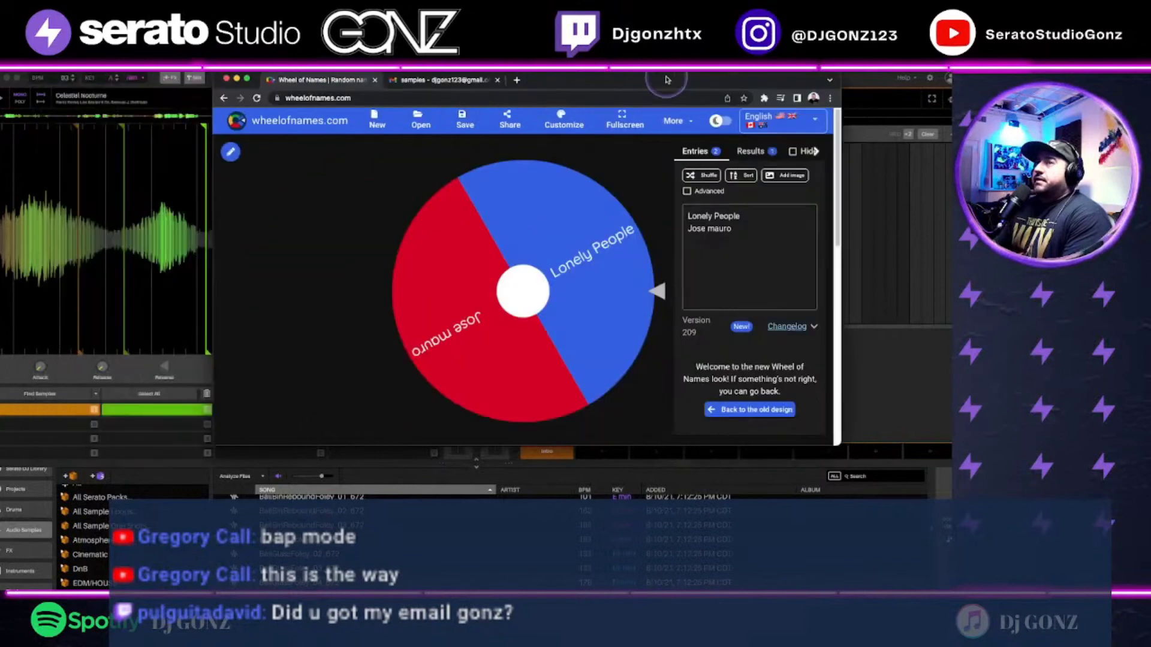
key("super+Tab")
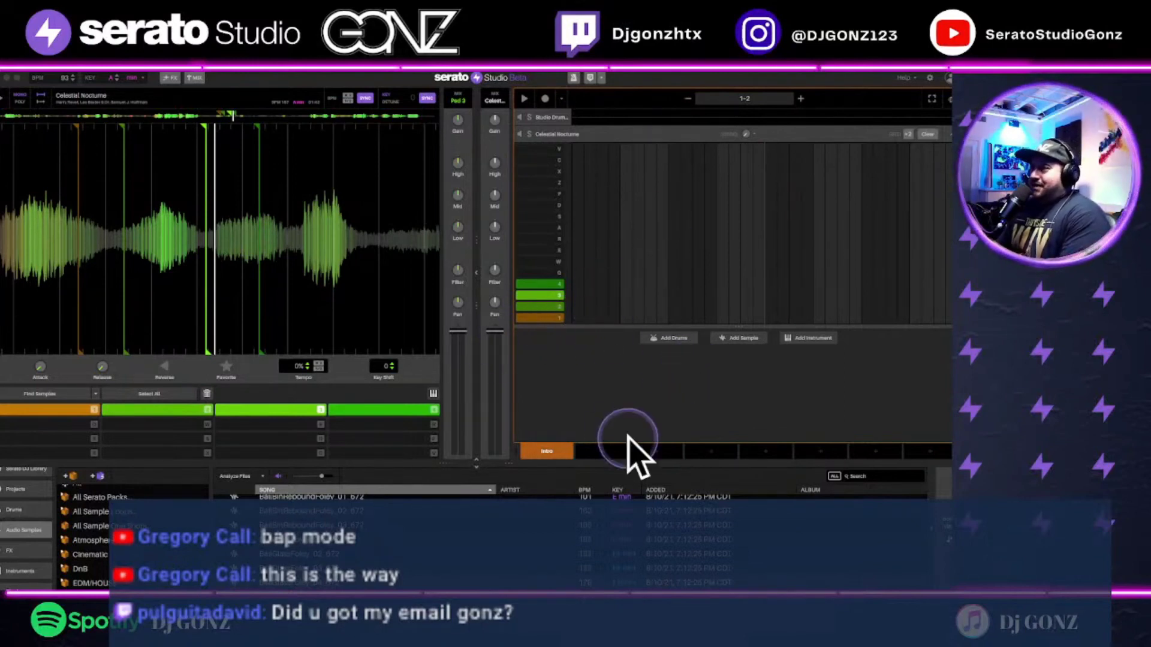
left_click(579, 318)
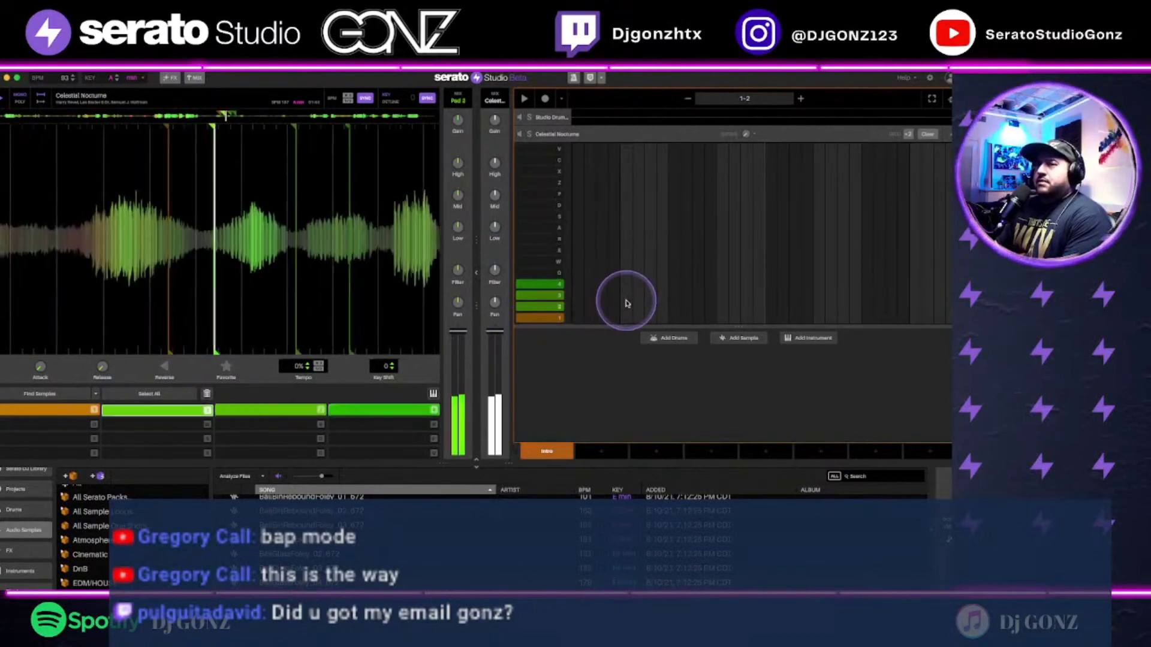
left_click(577, 296)
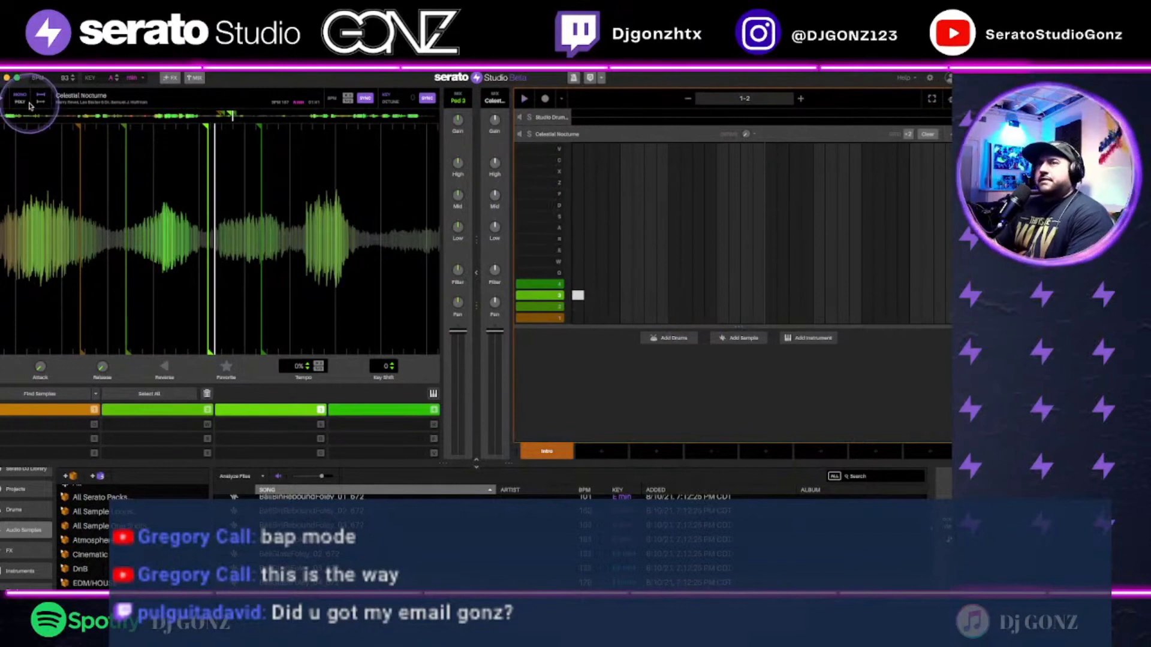
key("space")
left_click(673, 295)
left_click(771, 295)
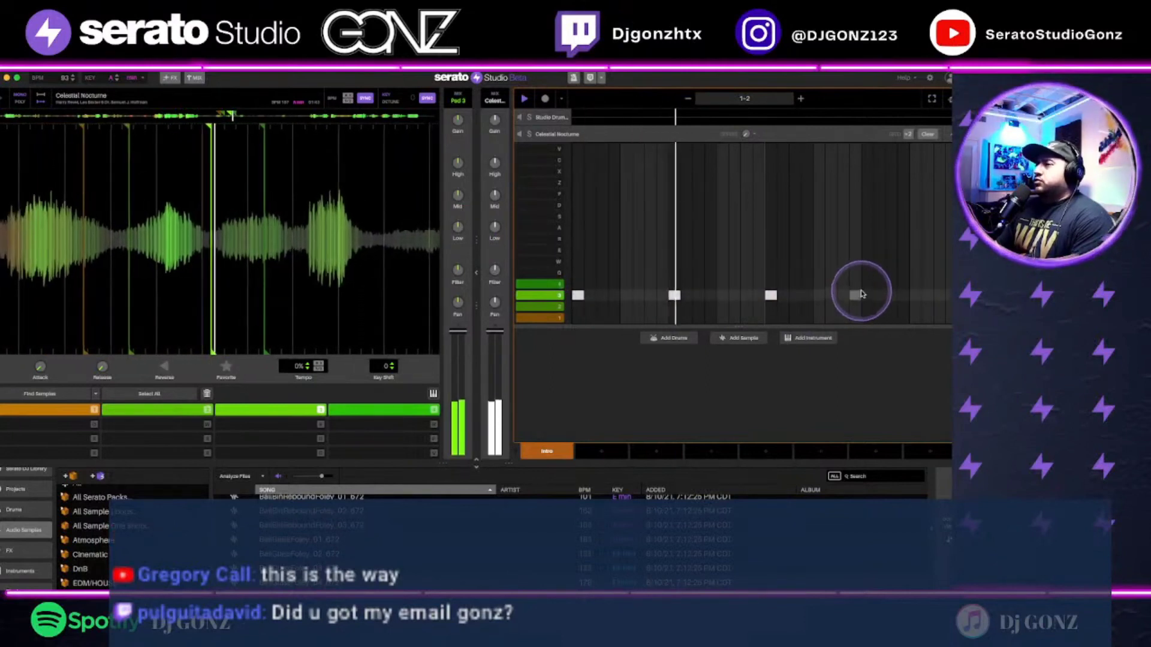
Step: Place a chop on beat 3 of bar 2, trying pads 2 and 1 before settling on pad 4
left_click(866, 307)
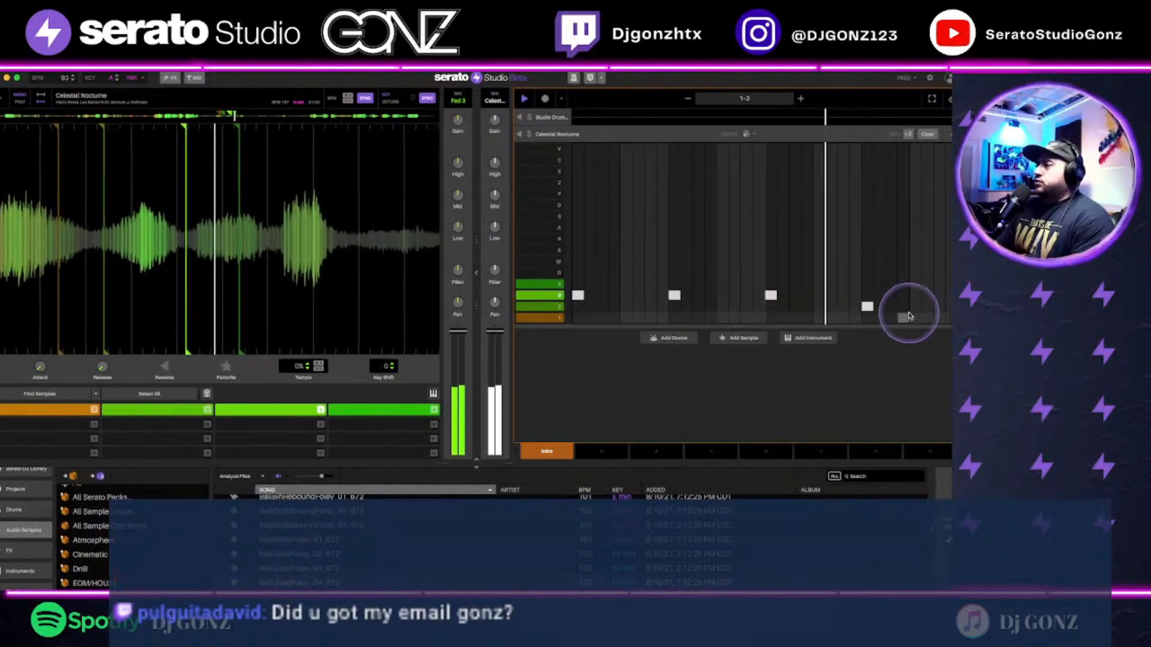
left_click_drag(866, 306, 868, 318)
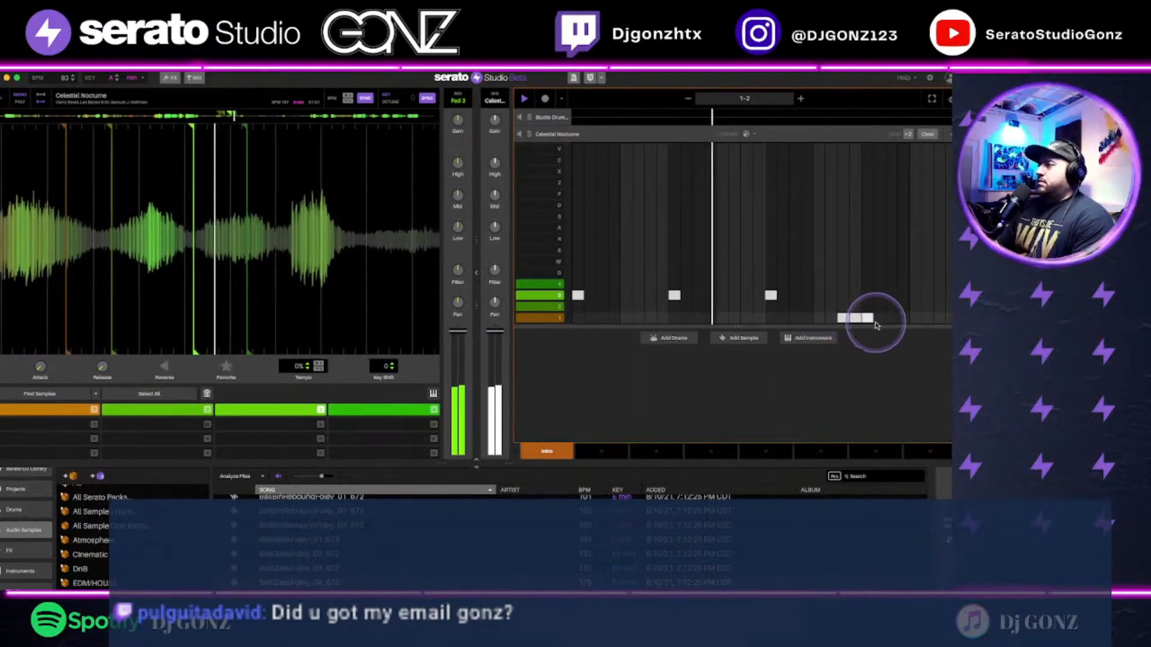
left_click(855, 318)
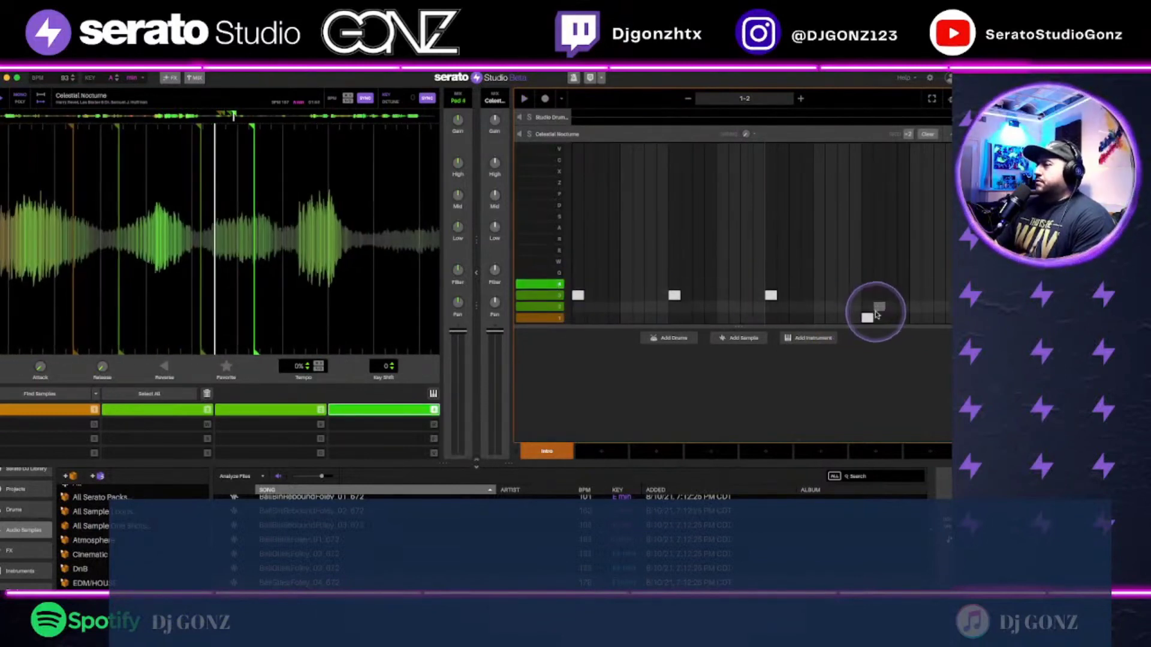
left_click_drag(870, 316, 867, 284)
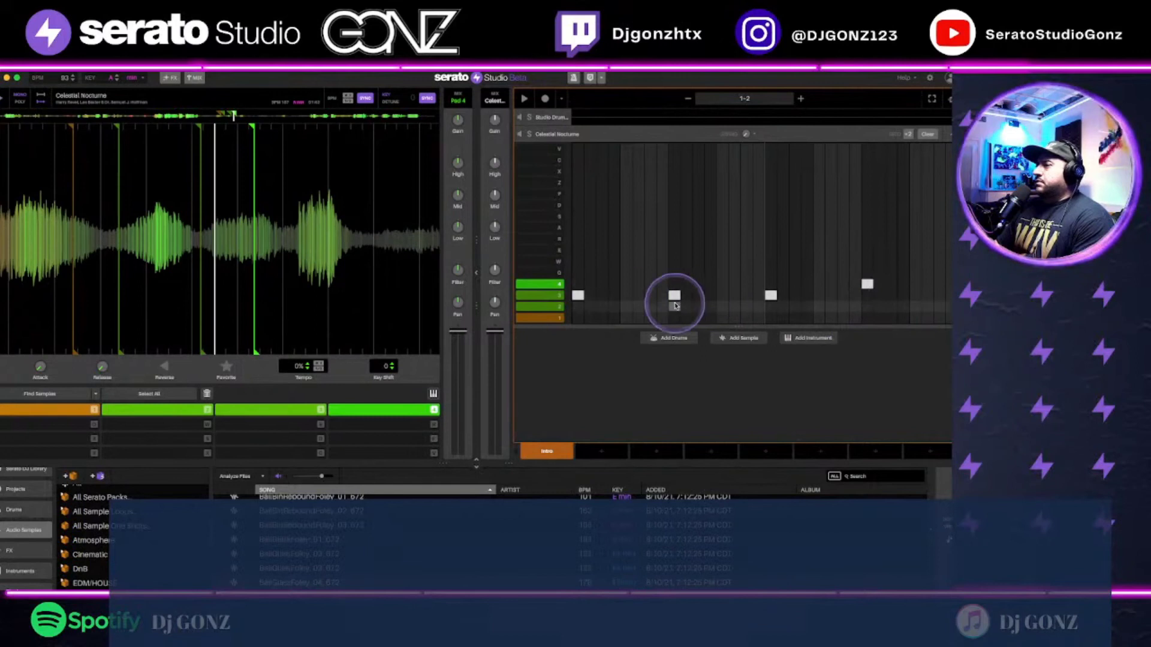
Step: Add lead-in chops two steps before the second, third and fourth hits, using pad 4 for the last and moving the first to pad 1
left_click(651, 307)
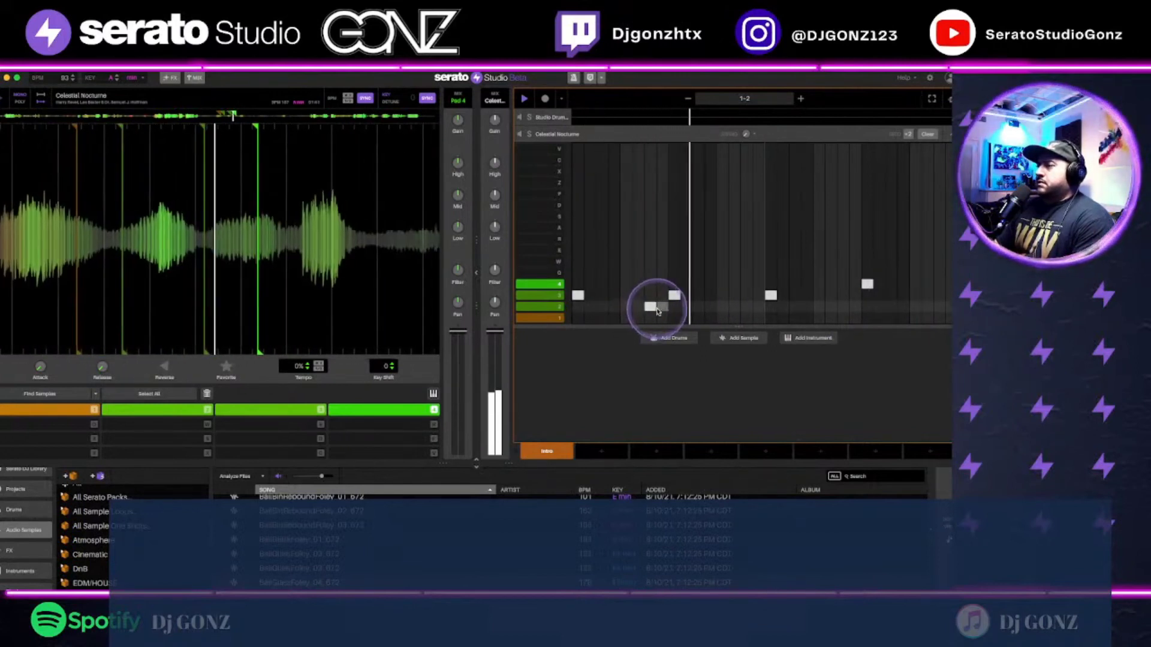
left_click(746, 307)
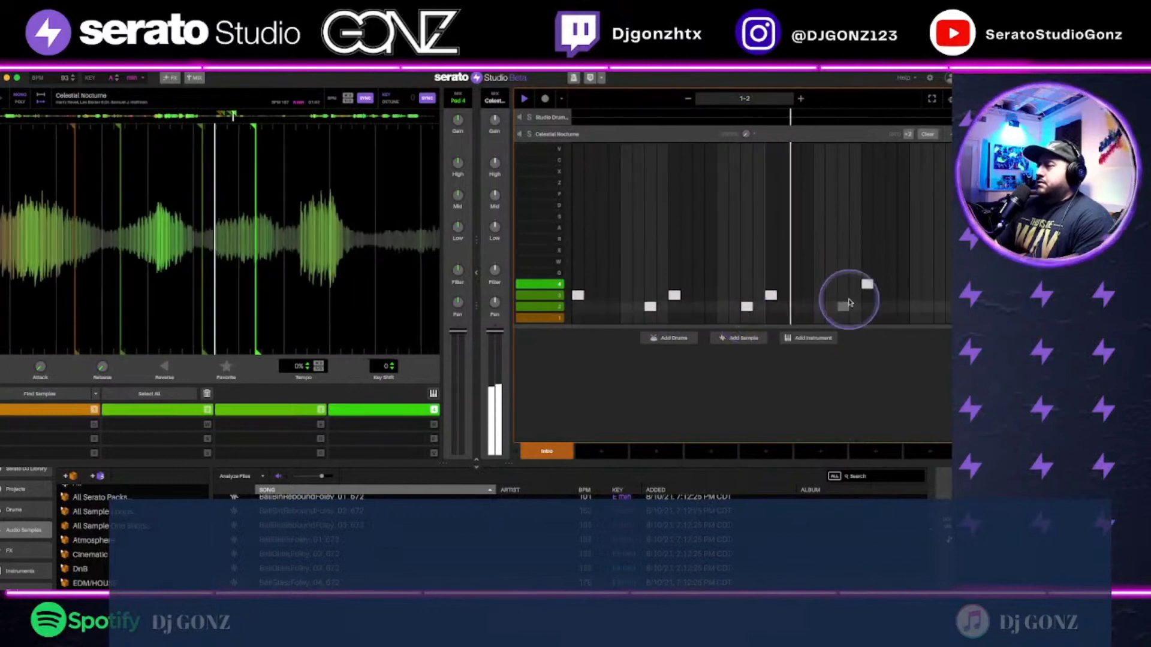
left_click(842, 285)
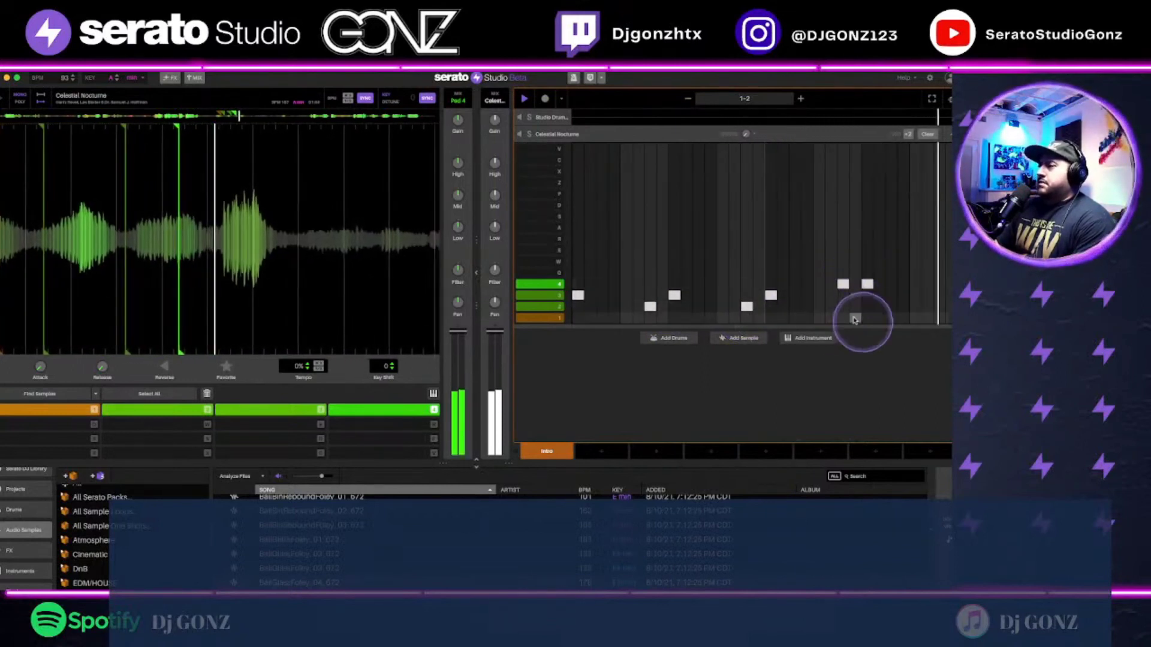
left_click_drag(650, 306, 649, 317)
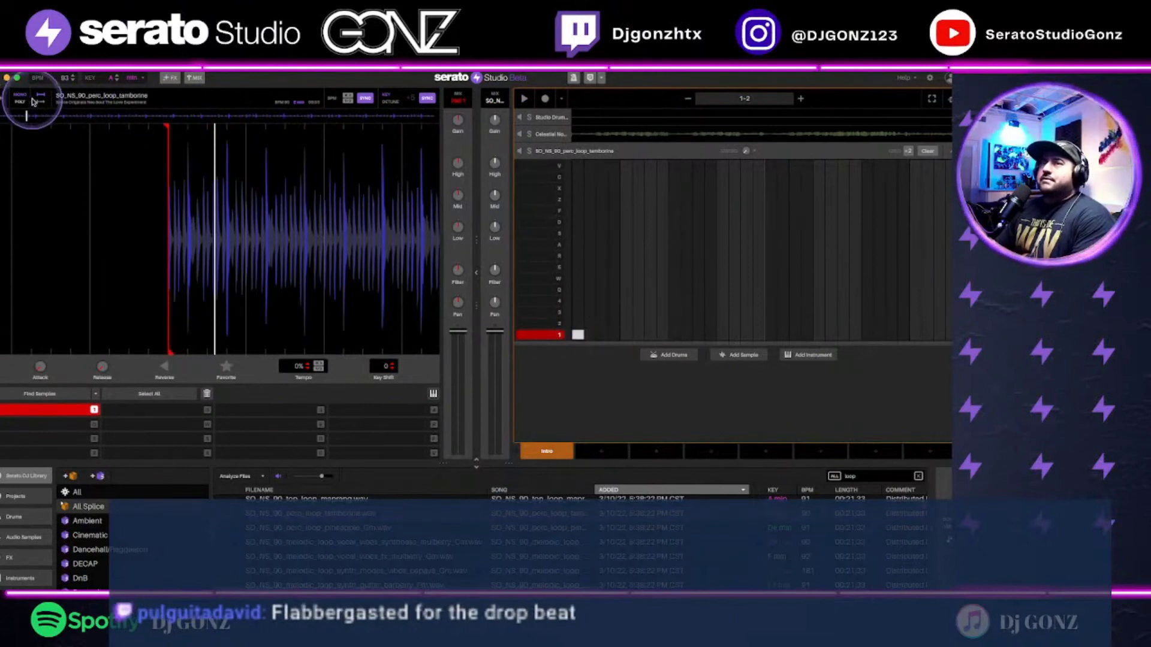
Step: Add the SO_NS_90_drum_loop_strip_cucumber loop as a new sample track triggered from pad 1 on the first step, and adjust the track's filter
key("space")
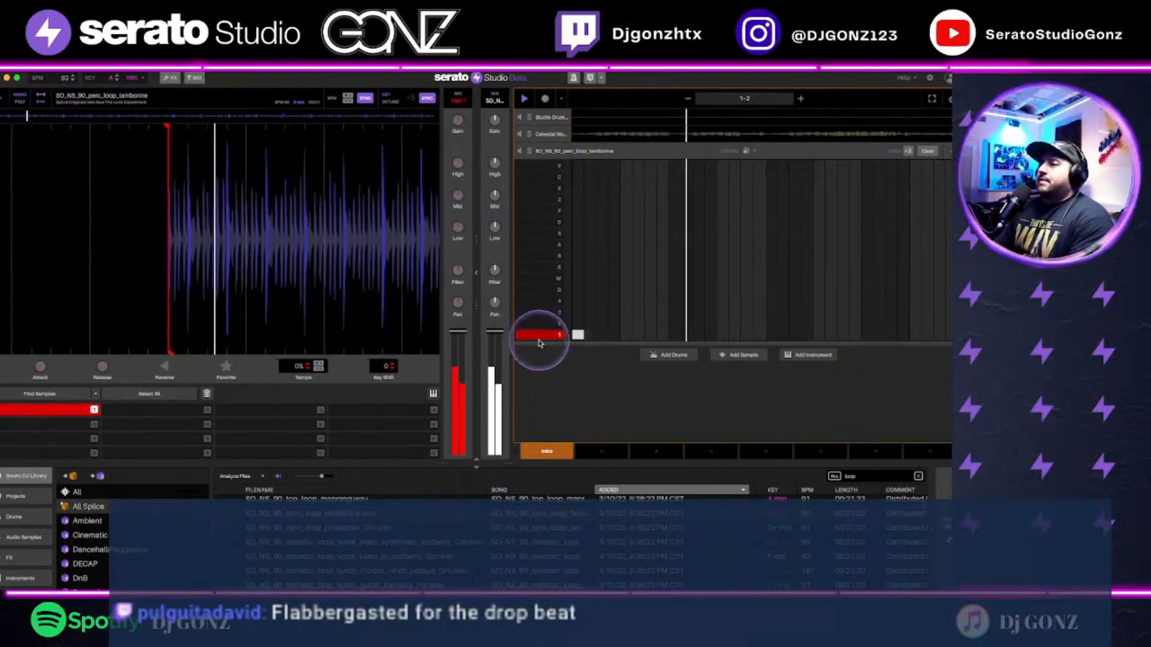
left_click(927, 151)
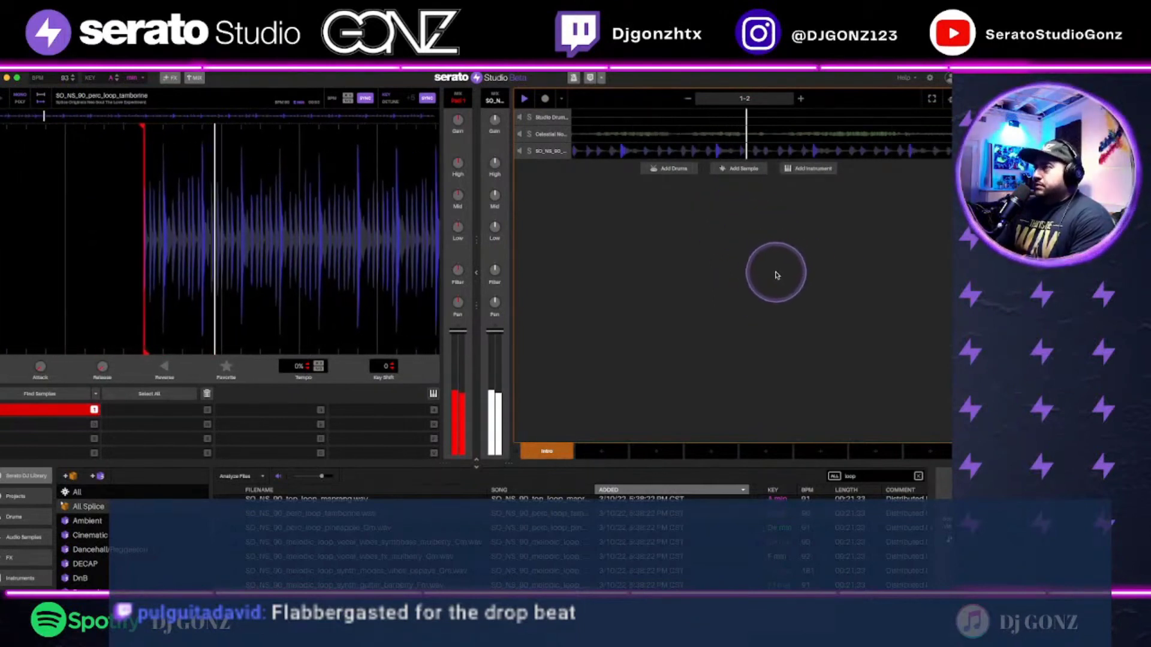
scroll(524, 527, "down", 3)
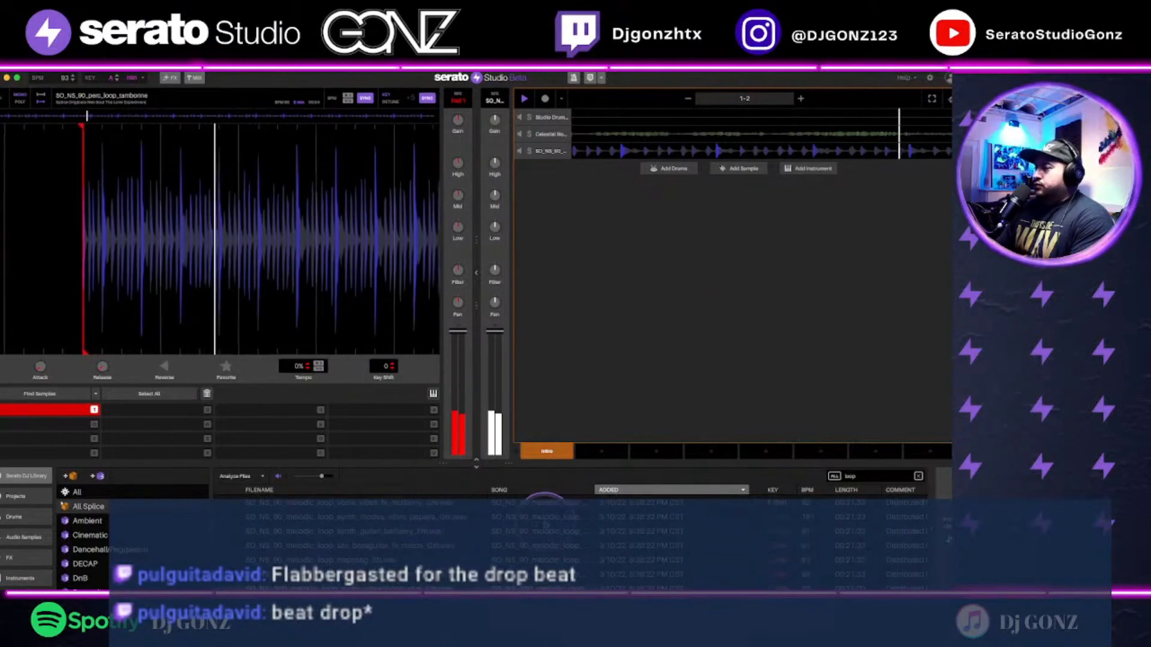
scroll(527, 539, "up", 3)
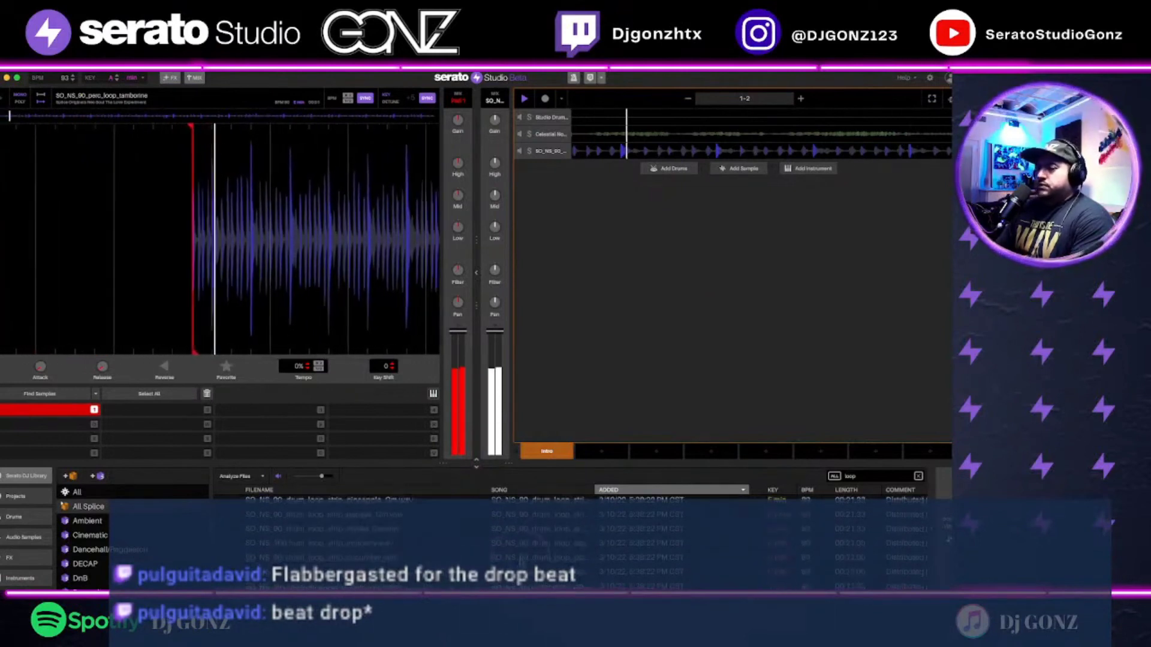
left_click(522, 559)
left_click_drag(522, 559, 642, 347)
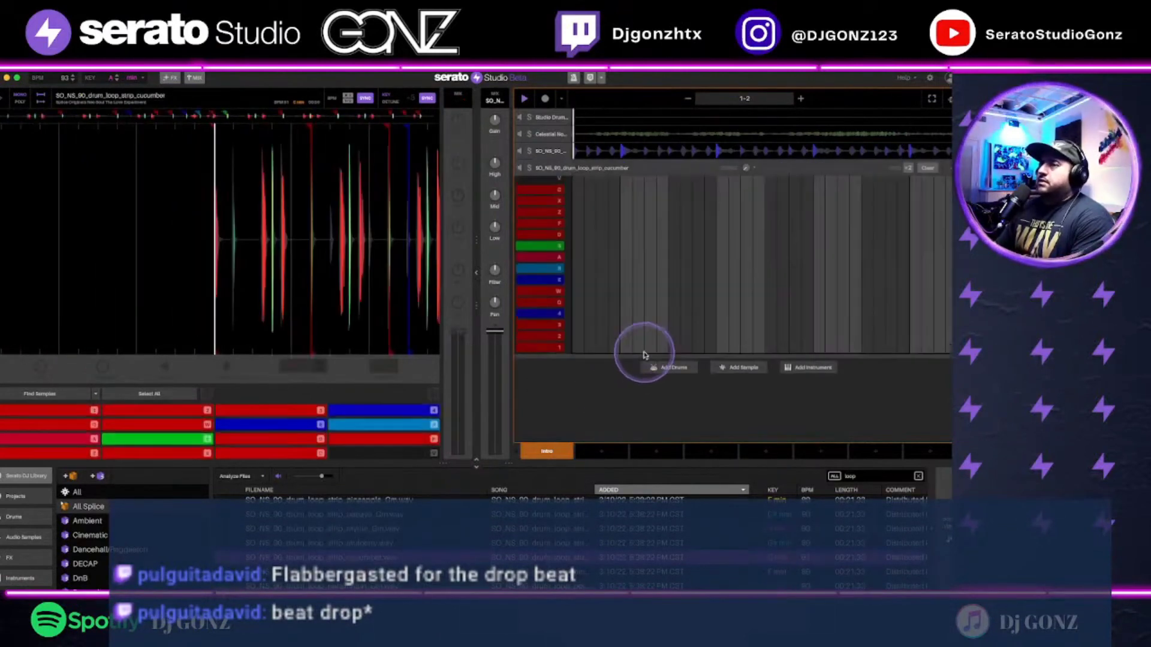
left_click(579, 353)
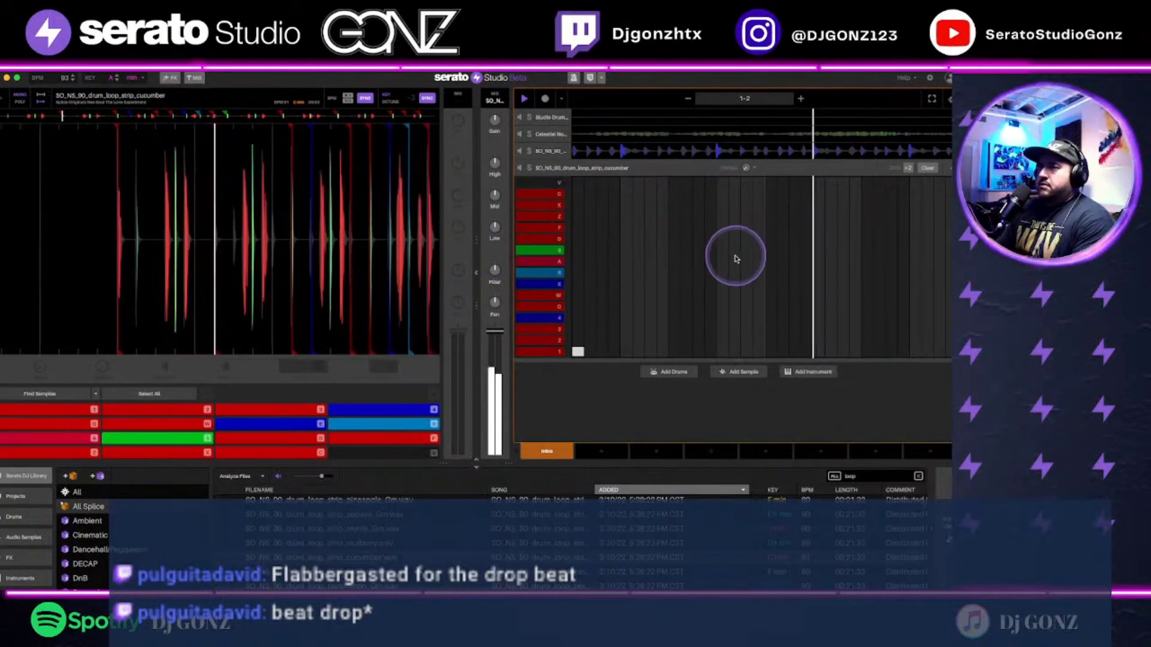
left_click_drag(495, 271, 495, 270)
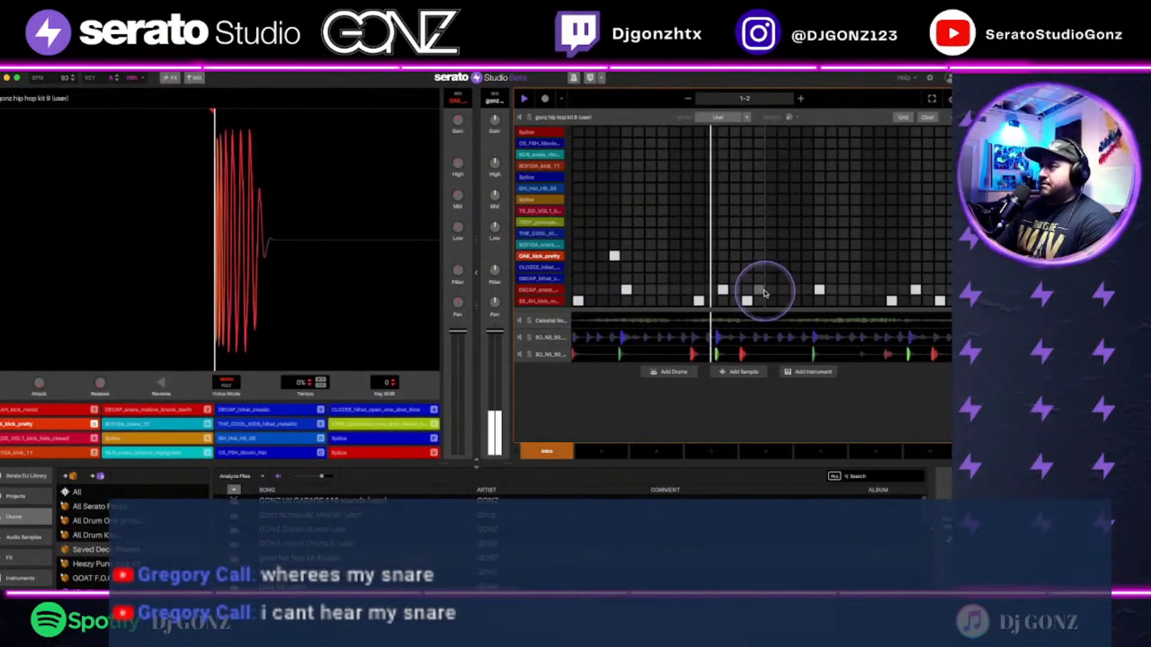
Step: Add OAK_kick_pretty hits on steps 3 and 12 of the second bar and a THE_COOL_KIDS_hihat_metallic hit on every beat
left_click(795, 257)
left_click(904, 256)
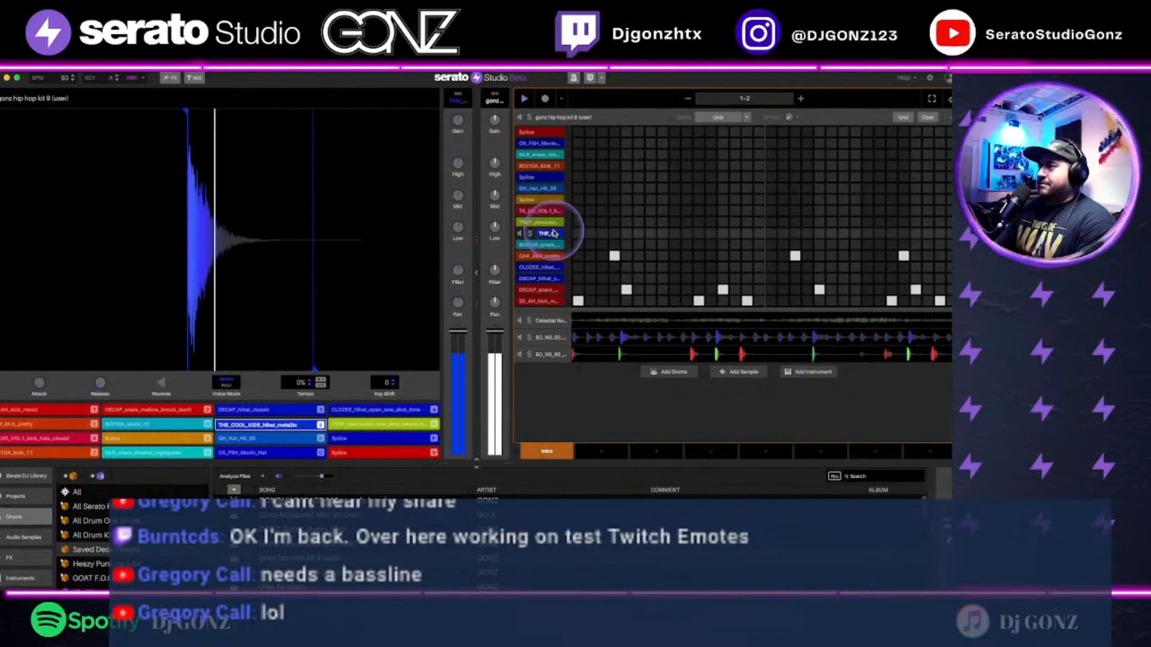
left_click(584, 234)
Step: Fill the GH_Hat_HB_05 row with hits on every second step, plus extra hits on step 14 of bar 1 and step 12 of bar 2
left_click(605, 188)
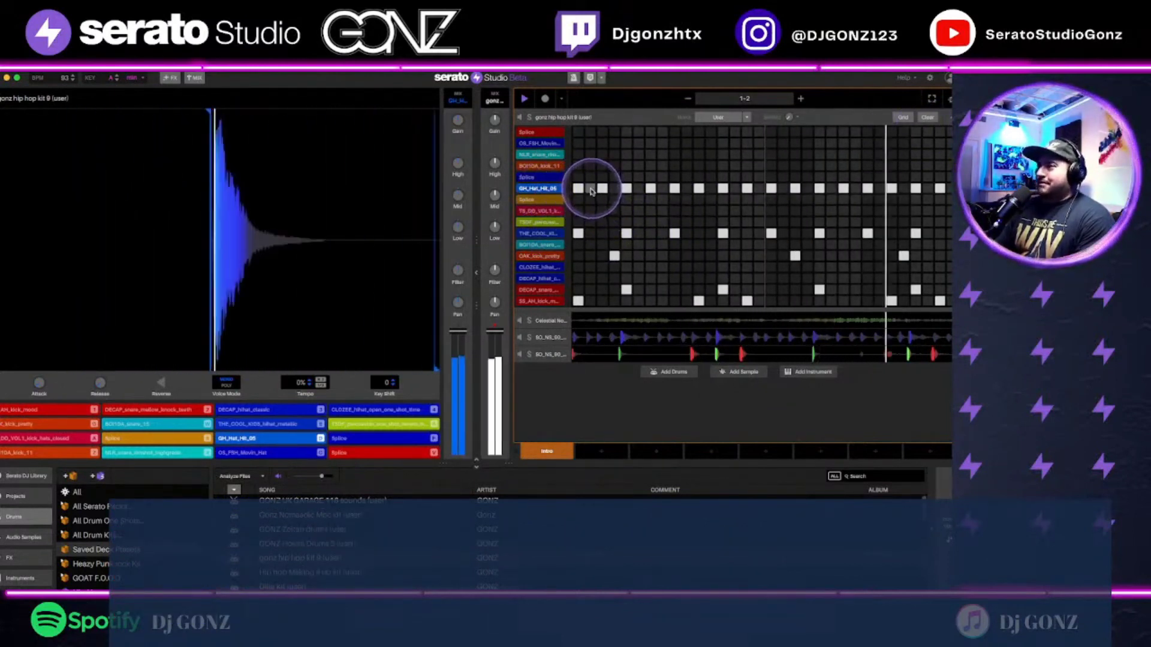
left_click_drag(578, 188, 655, 190)
left_click(735, 191)
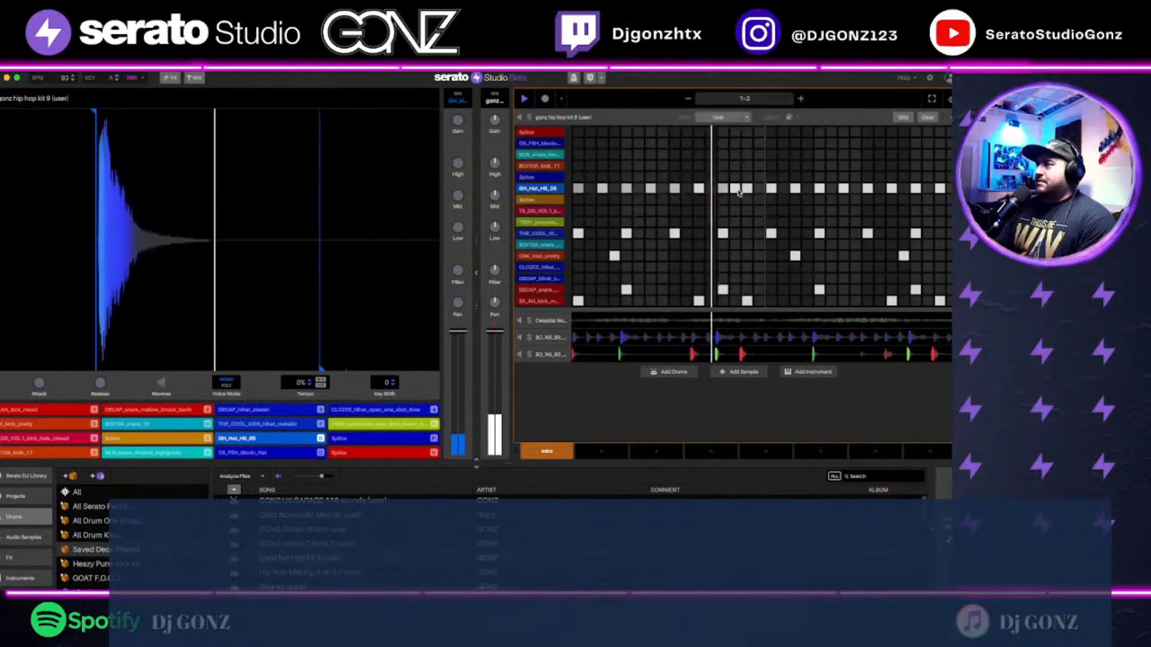
left_click(915, 191)
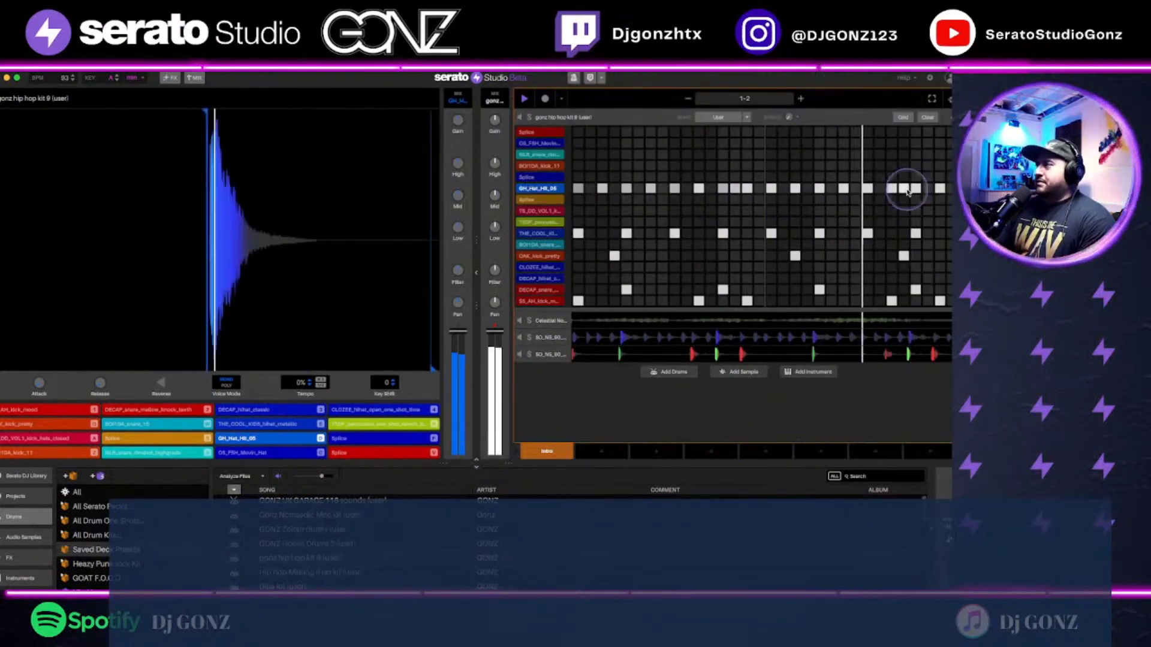
left_click(903, 191)
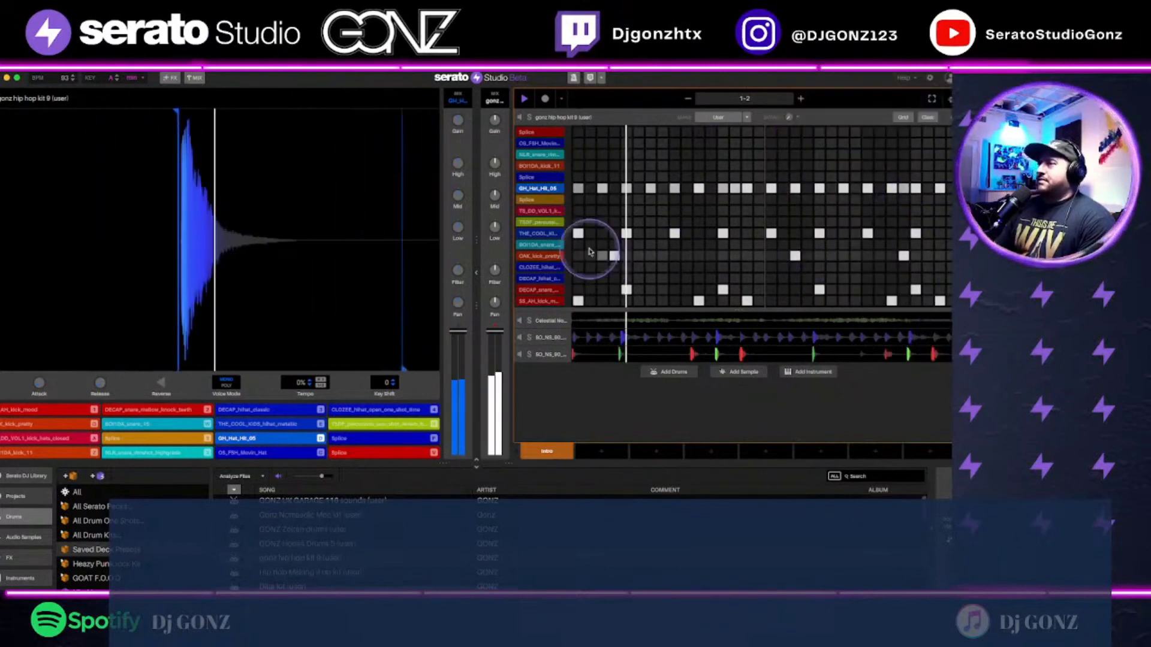
Step: Add TS_DD_VOL1 kick hits on steps 12 and 14 of the first bar
left_click(550, 211)
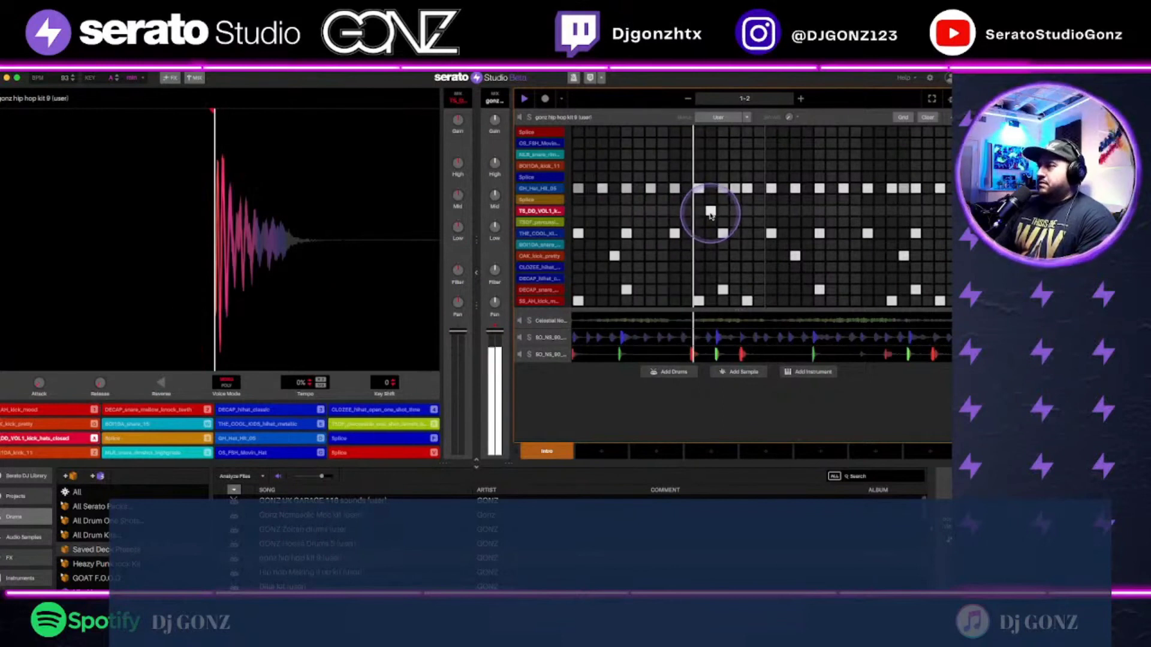
left_click(735, 212)
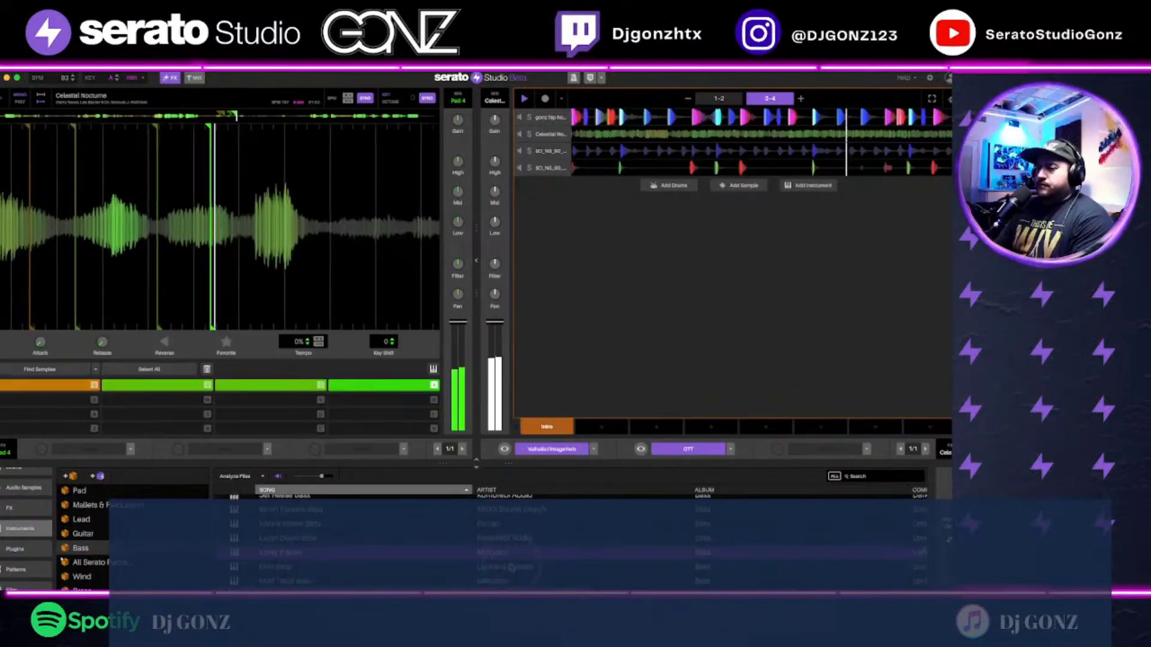
Step: Add the Long P Bass instrument as a new track in the scene
left_click_drag(511, 566, 593, 362)
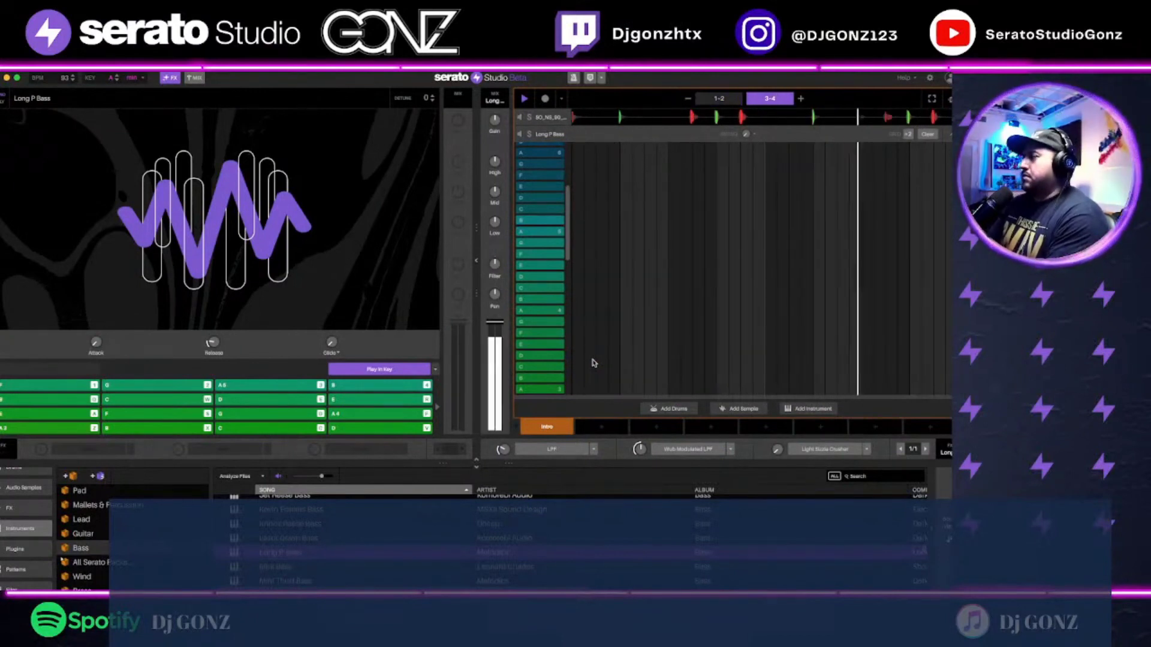
key("Escape")
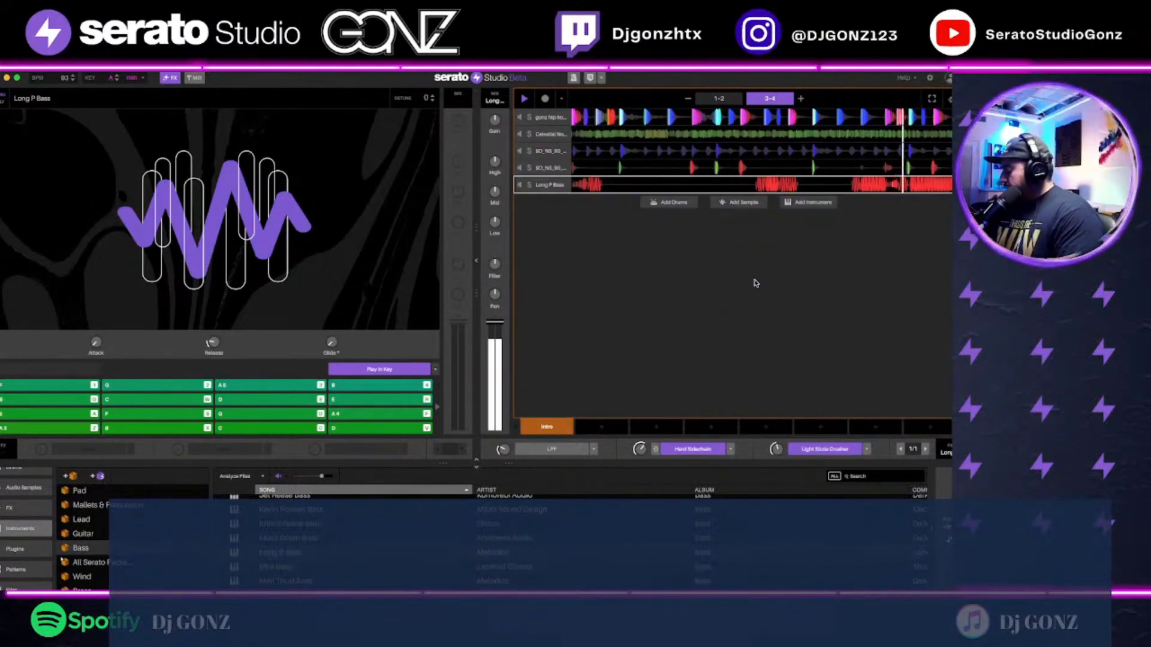
left_click(756, 283)
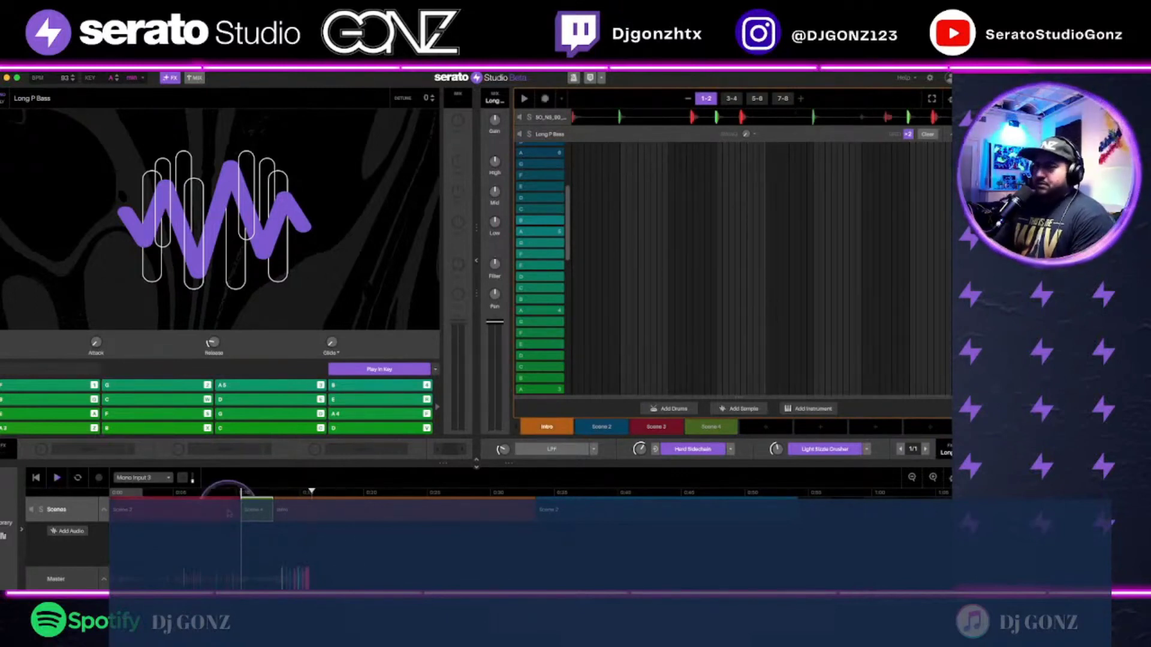
Step: Add an audio track to the song timeline and record a take from Mono Input 3 starting at Scene 4
left_click(72, 531)
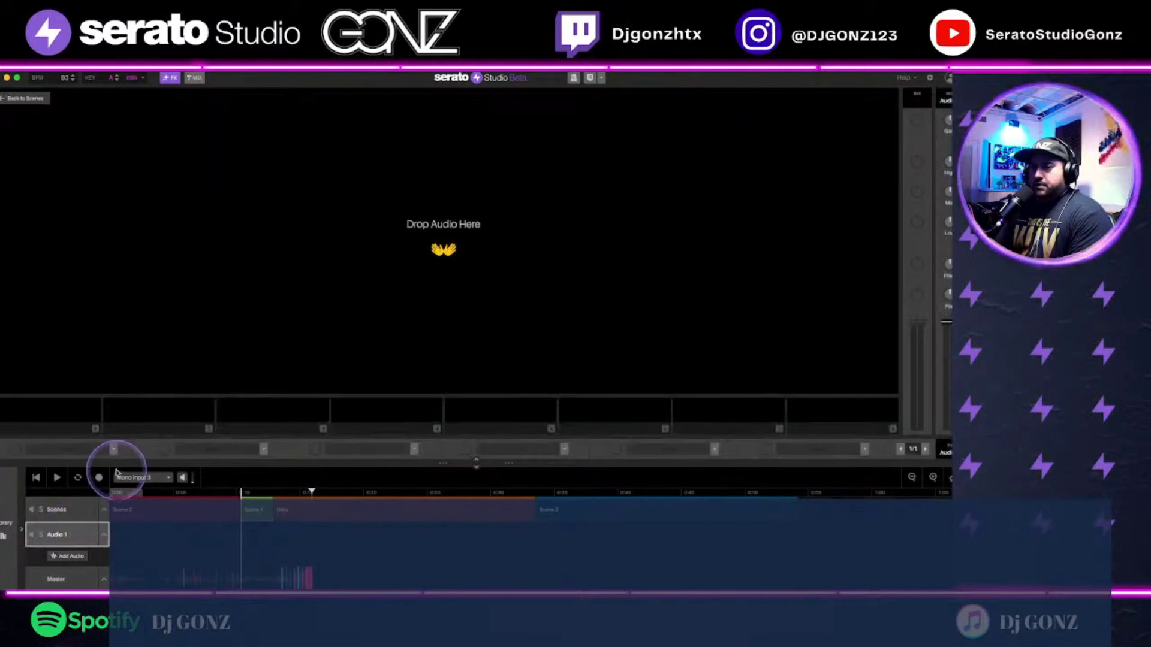
left_click(251, 489)
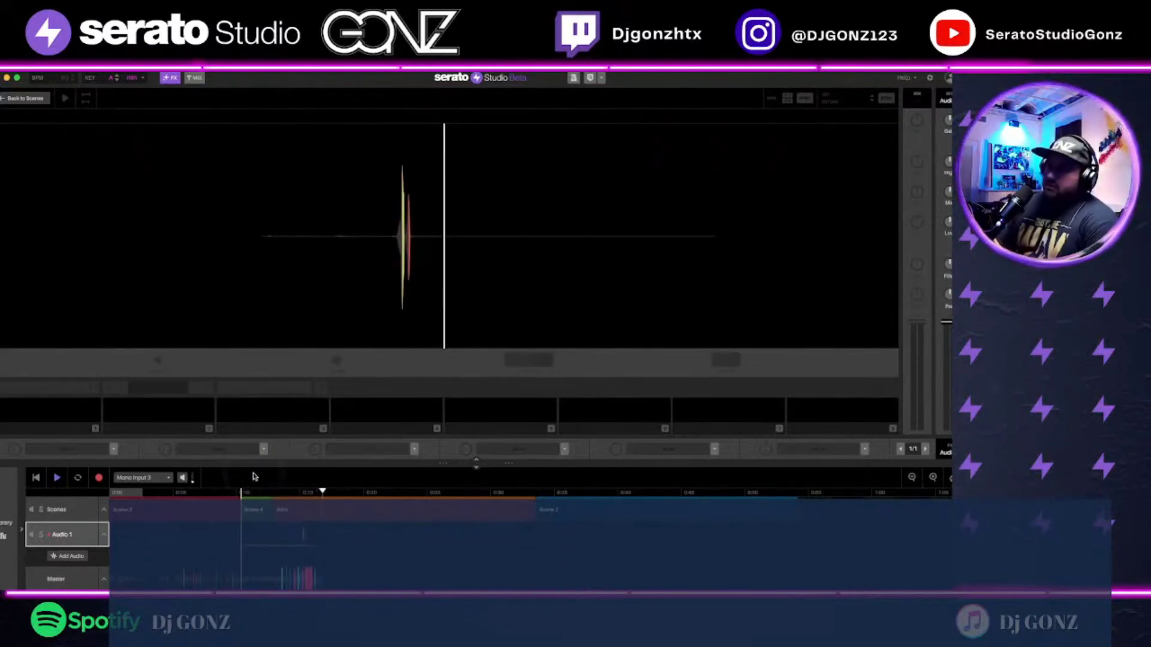
Step: Set the recording's pad 1 cue point just before its loud sound and play it from there
left_click(425, 323)
left_click_drag(442, 127, 565, 123)
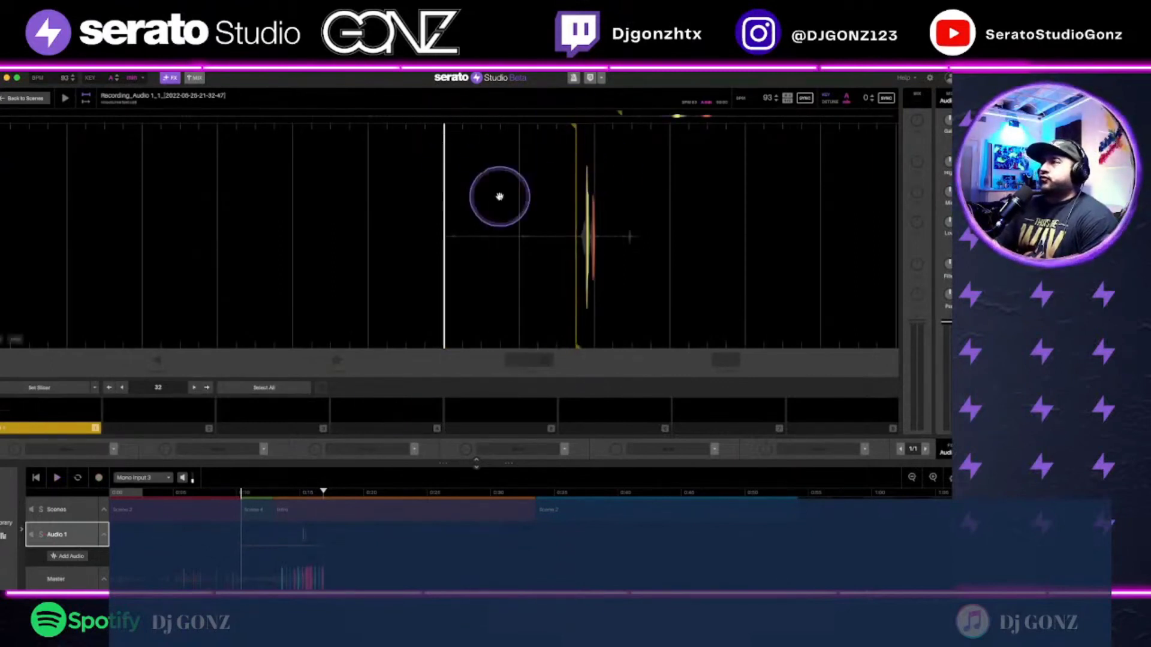
left_click(450, 258)
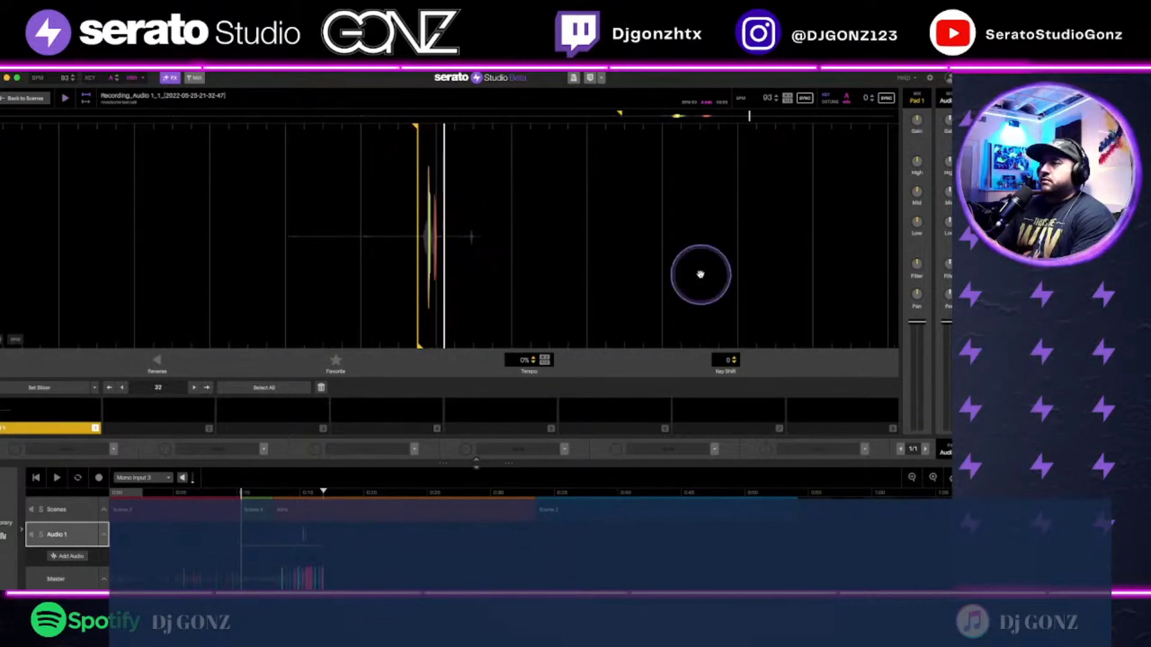
Step: Turn on key sync for the recorded audio and turn pad 1's filter up slightly
left_click(886, 97)
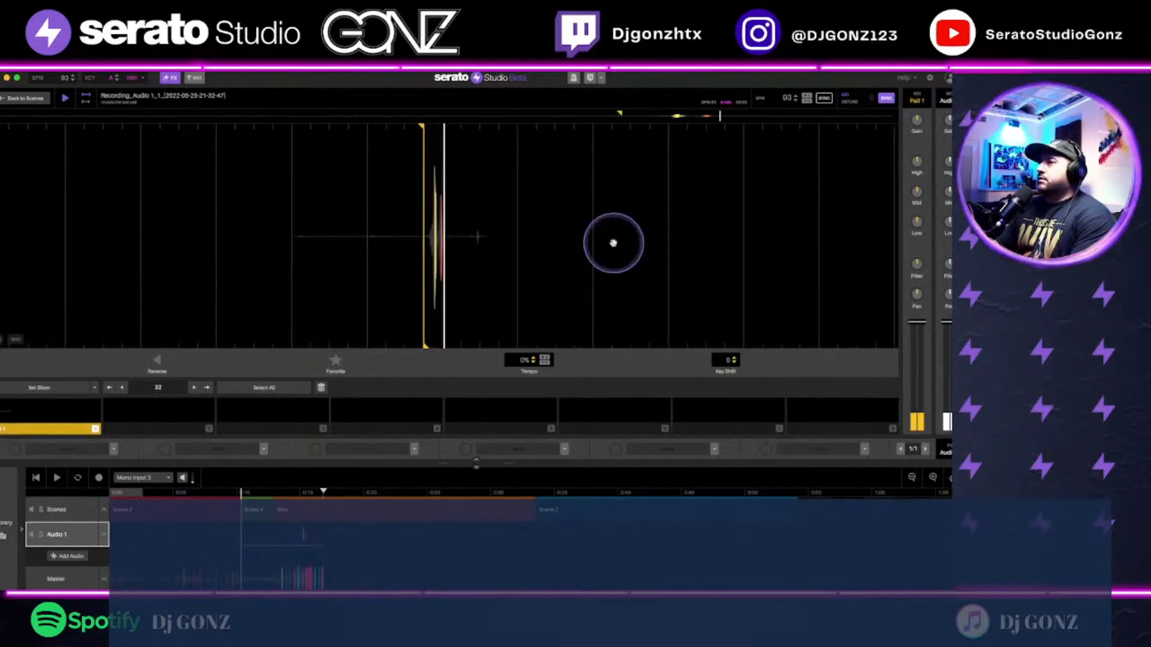
left_click_drag(918, 271, 921, 267)
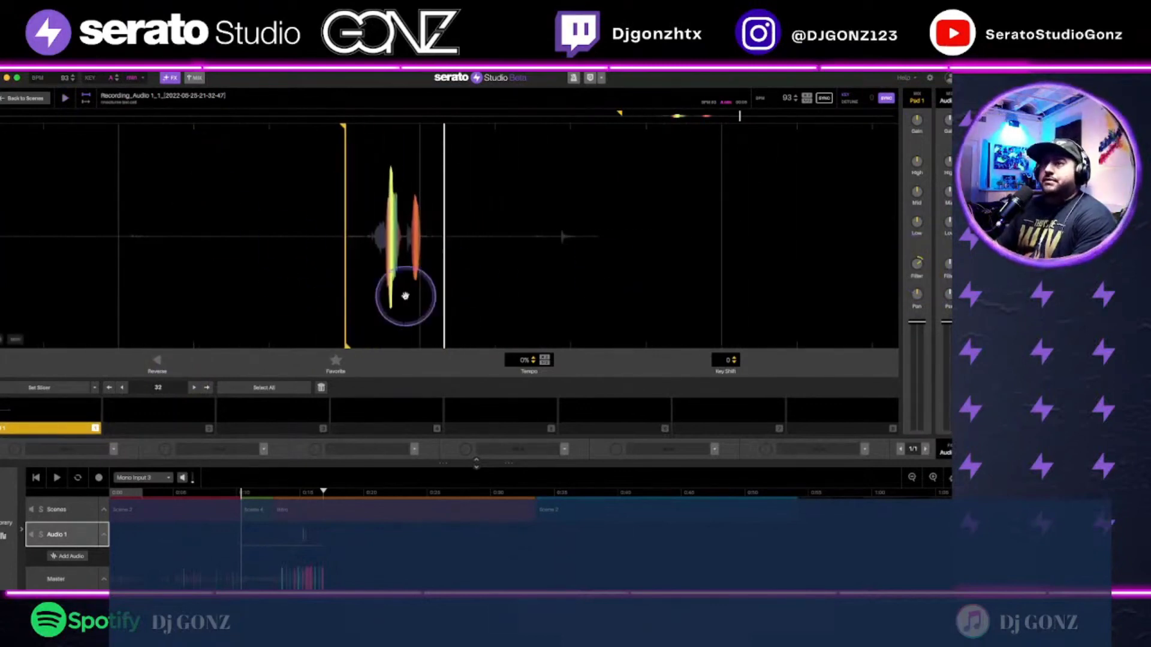
Step: Load the Echo effect from the Delay category into the recording's first effect slot
left_click(114, 447)
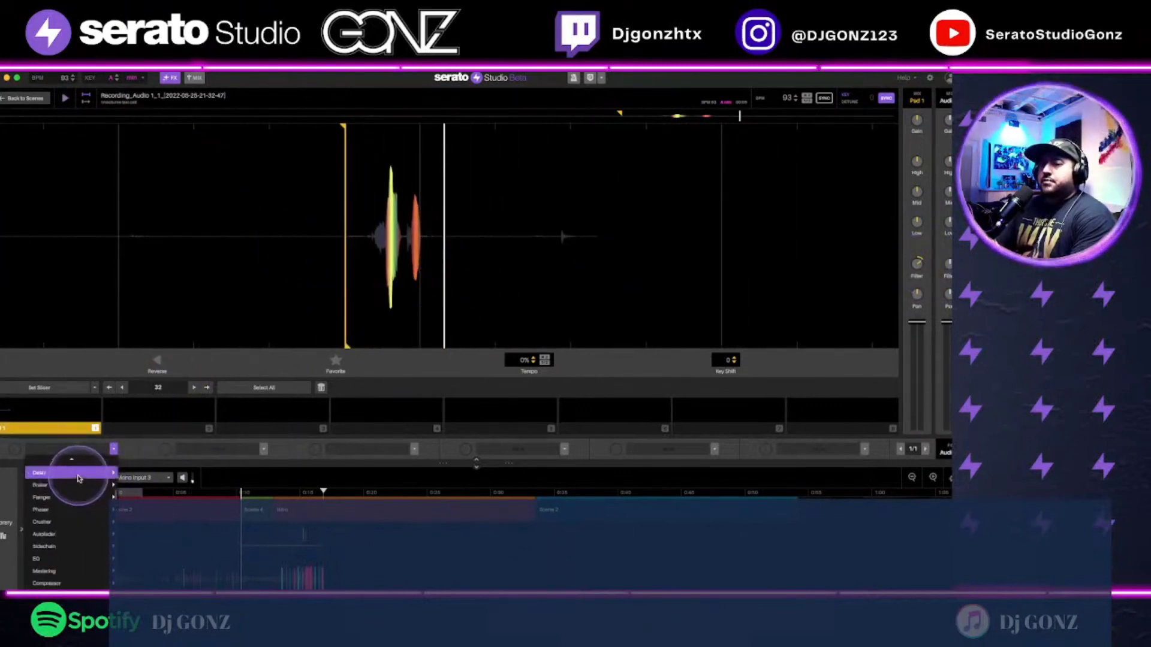
mouse_move(111, 487)
left_click(146, 497)
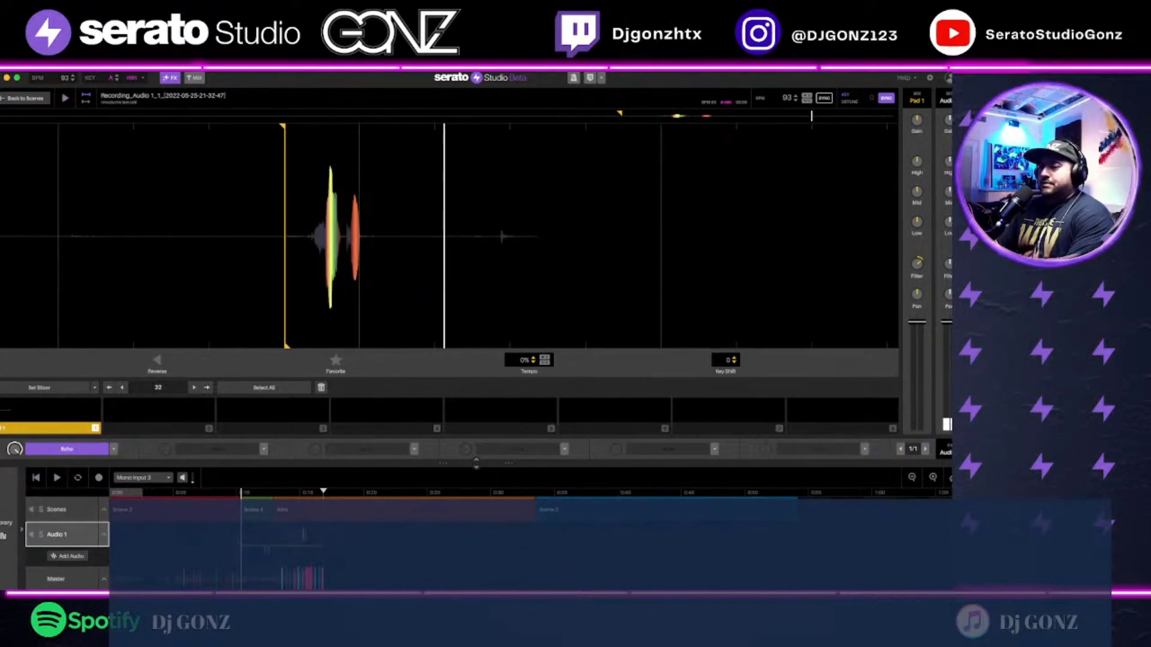
Step: Select the recorded clip on the Audio 1 timeline track and adjust the audio channel's gain
left_click(305, 534)
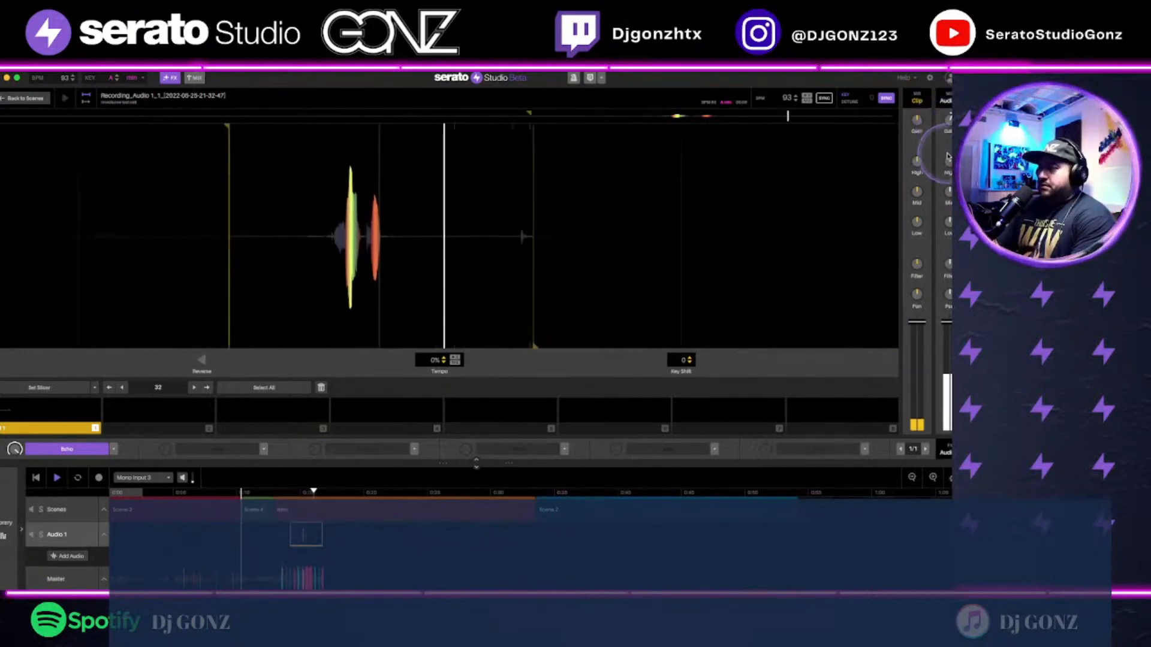
left_click(948, 120)
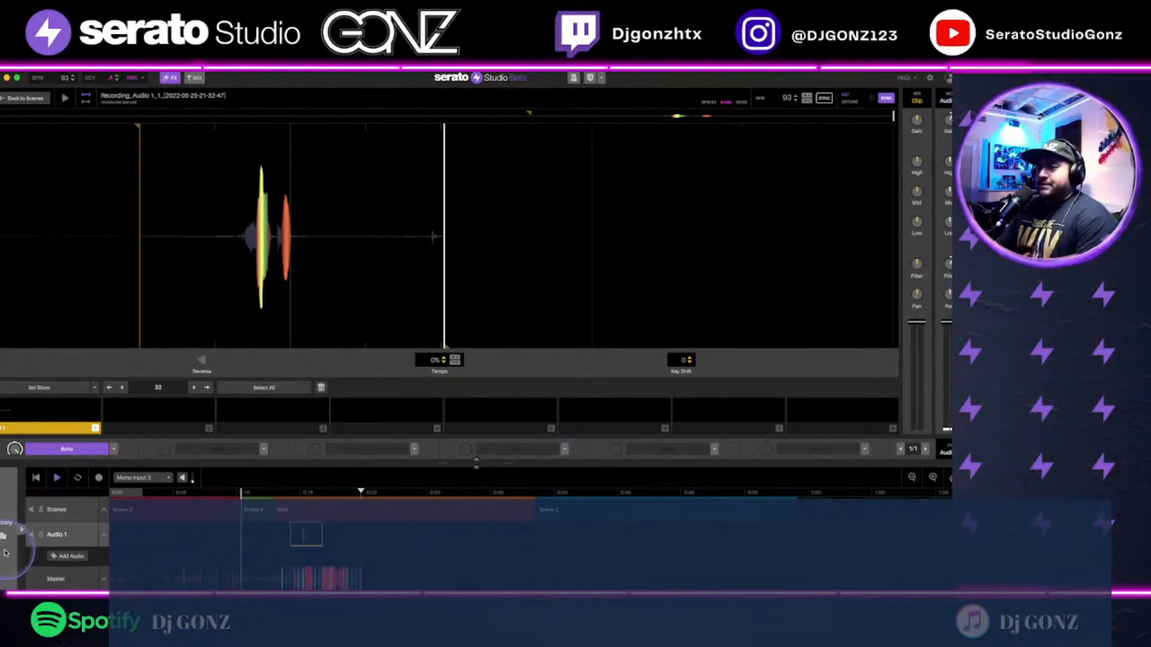
Step: Browse the favorite plugins in the library and load one into the recording's second effect slot
left_click(6, 528)
scroll(24, 540, "down", 1)
left_click(24, 554)
left_click(17, 579)
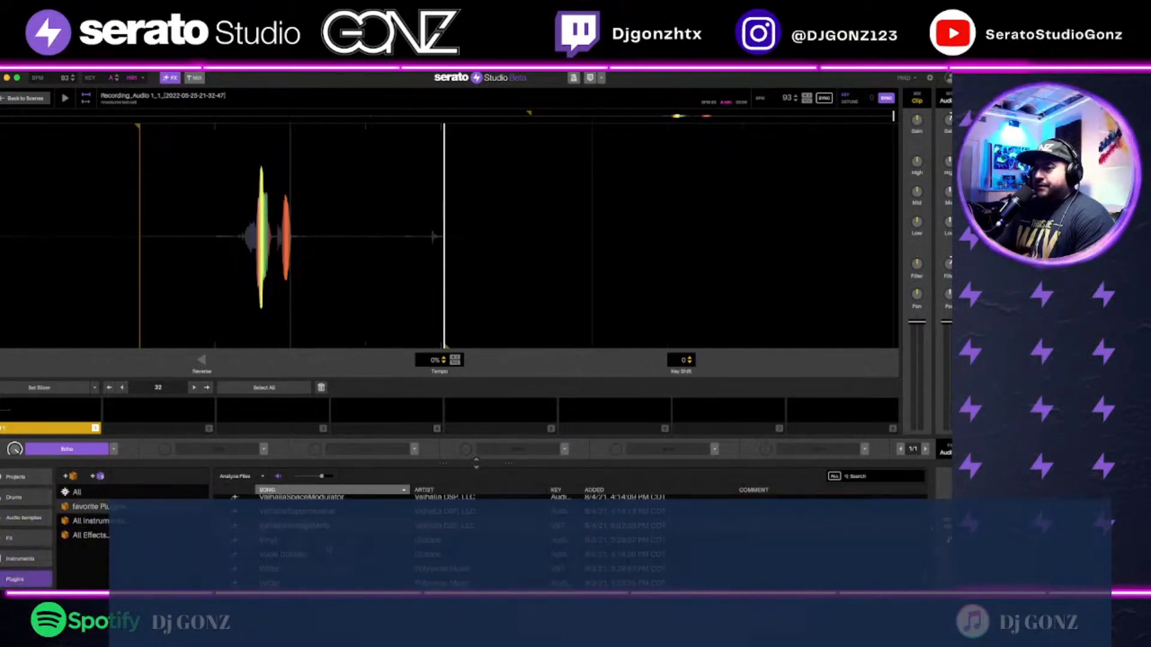
scroll(327, 546, "down", 1)
left_click_drag(319, 552, 217, 450)
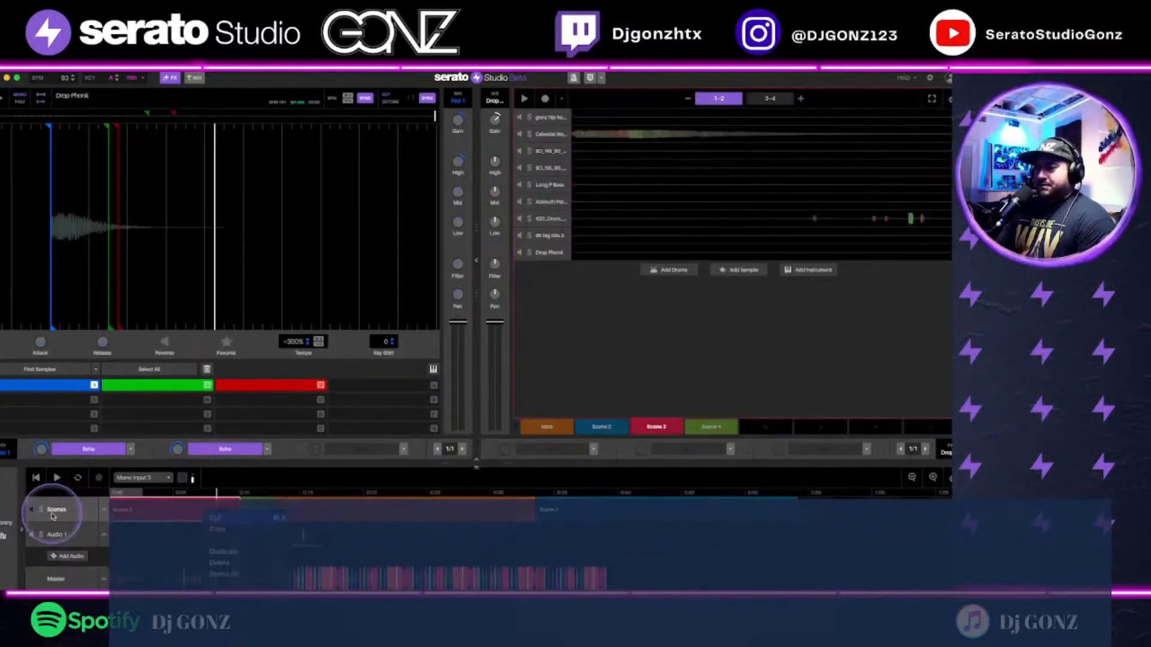
Step: Play the song arrangement on the timeline to hear the scenes together with the recorded audio
left_click(58, 477)
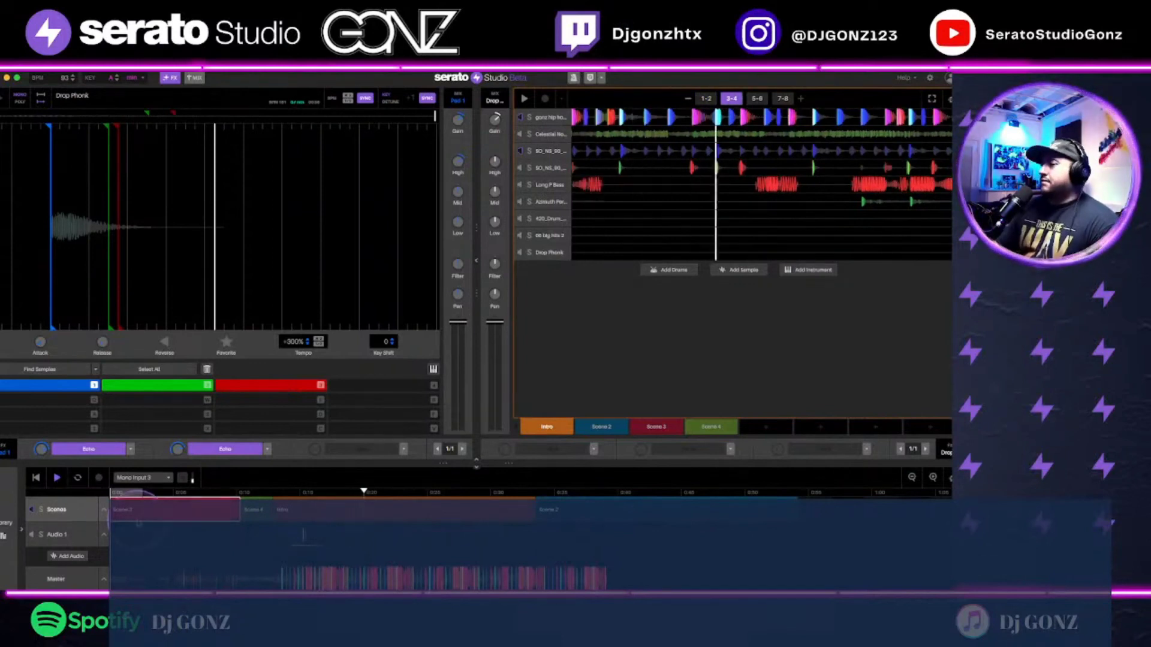
left_click(630, 331)
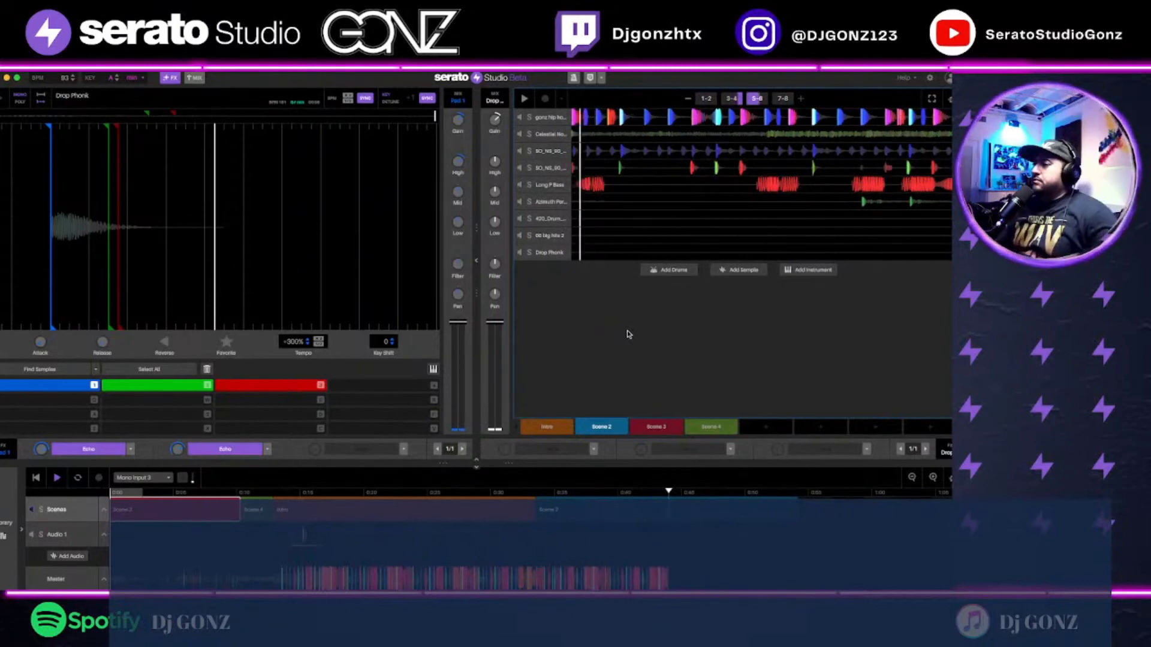
mouse_move(627, 334)
left_mouse_down()
mouse_move(722, 340)
mouse_move(775, 362)
left_mouse_up()
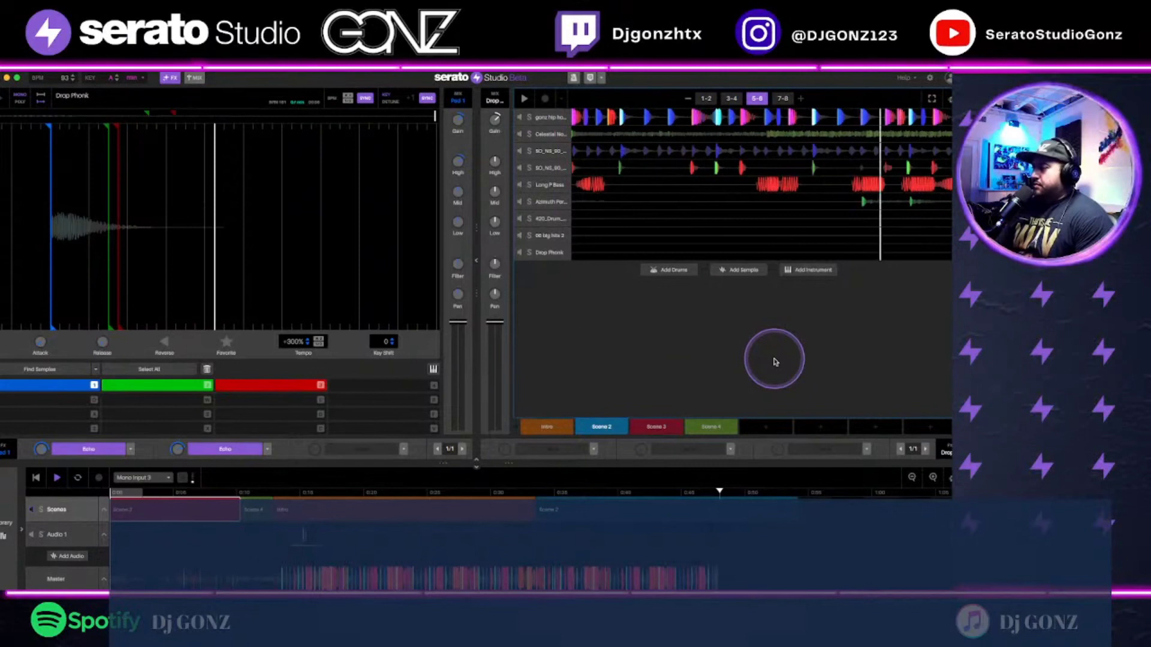